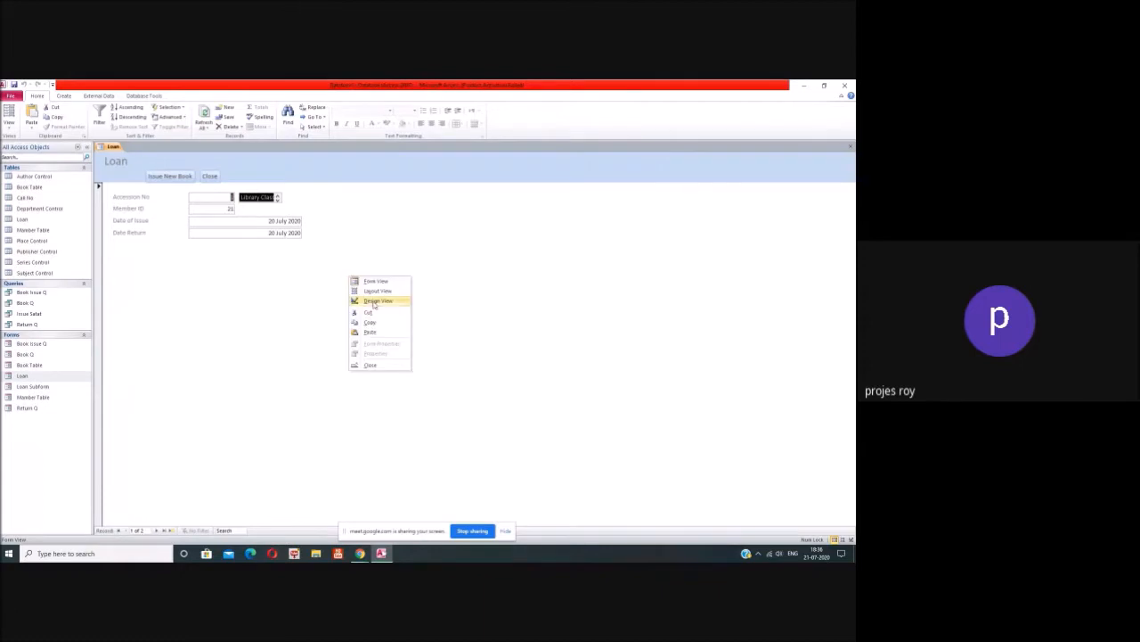
- Switch the Loan form to Design view and widen both the form and the list box beside the Accession No field
{"action": "left_click", "coordinate": [372, 301]}
{"action": "left_click", "coordinate": [282, 226]}
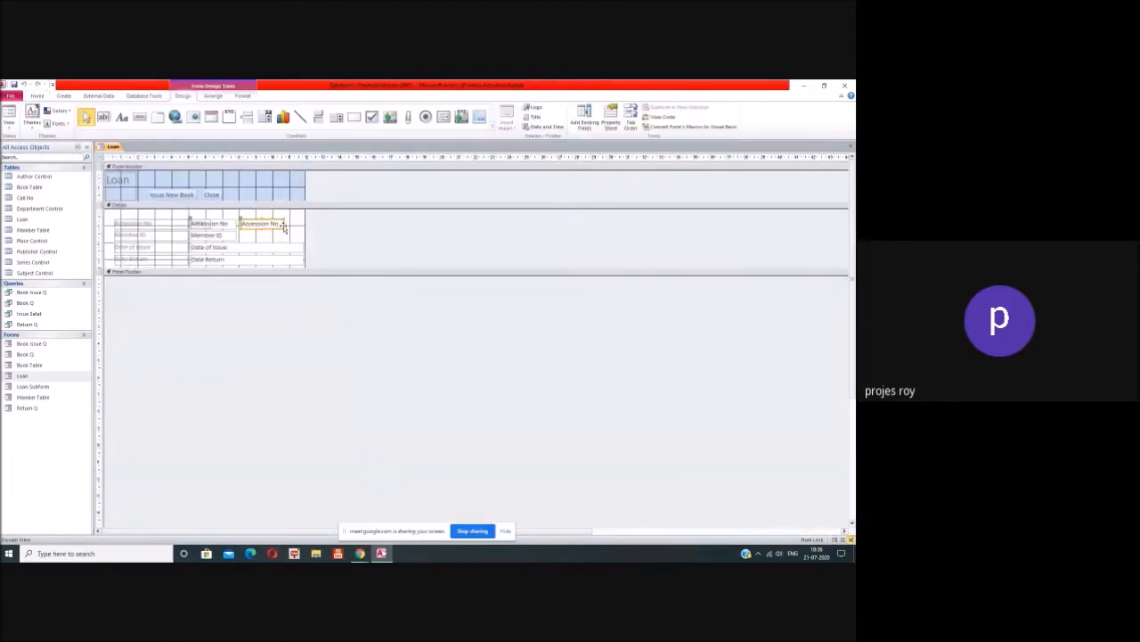
{"action": "left_click_drag", "start_coordinate": [285, 228], "coordinate": [305, 229]}
{"action": "left_click_drag", "start_coordinate": [304, 175], "coordinate": [341, 179]}
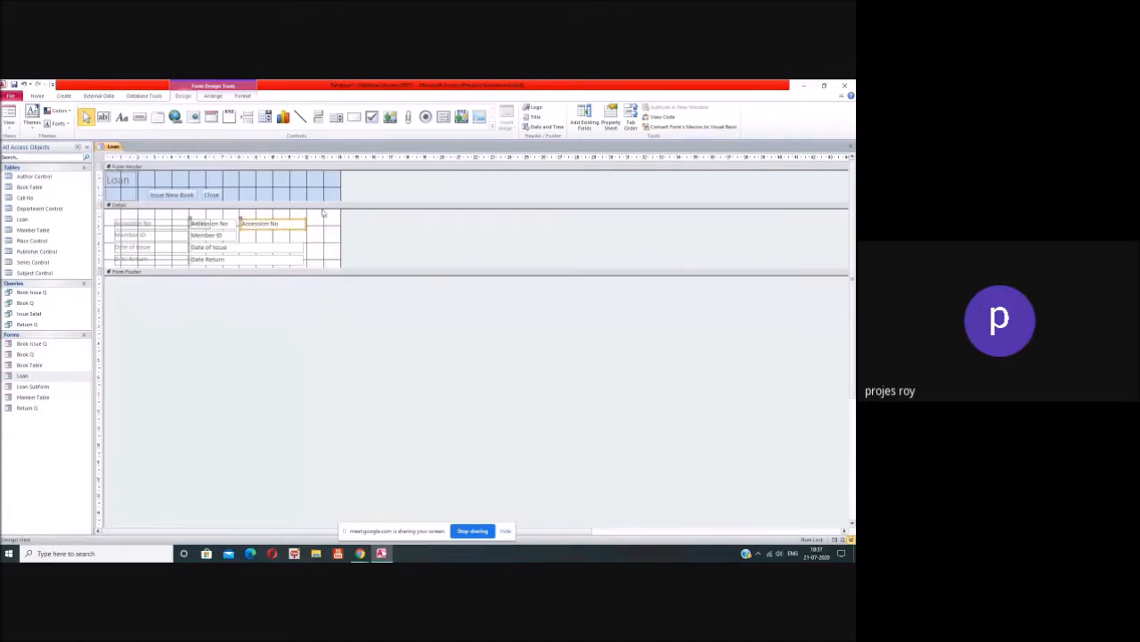
{"action": "left_click", "coordinate": [300, 224]}
{"action": "left_click", "coordinate": [314, 232]}
{"action": "left_click", "coordinate": [301, 226]}
{"action": "left_click_drag", "start_coordinate": [307, 229], "coordinate": [328, 229]}
{"action": "left_click", "coordinate": [326, 238]}
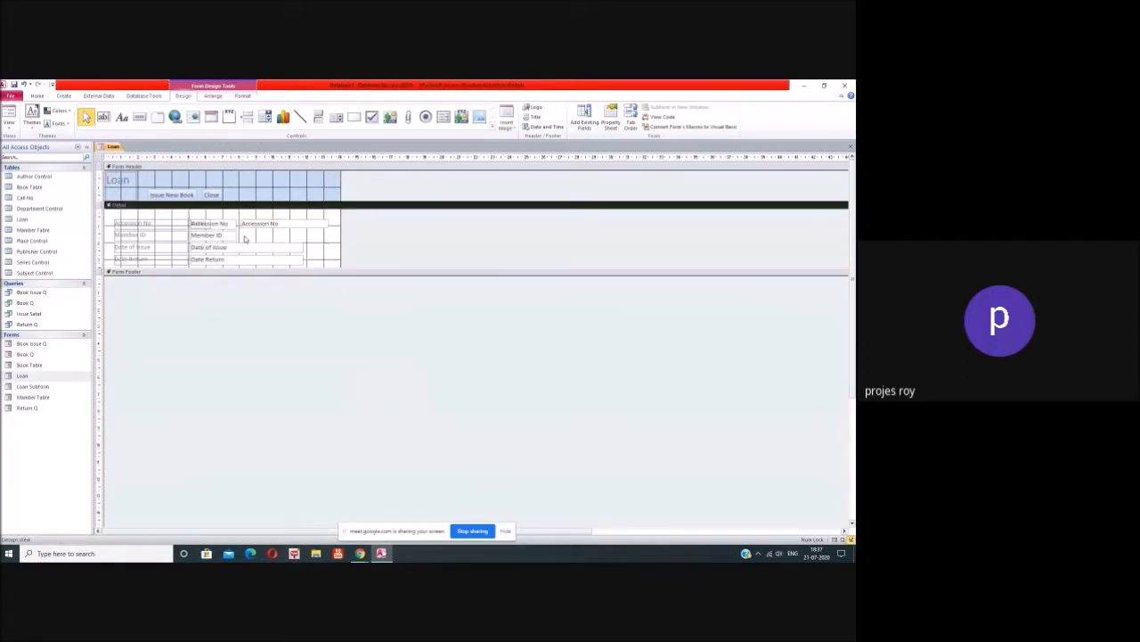
- Add a list box beside the Member ID field in the Detail section, taking its values from the Member Table
{"action": "left_click", "coordinate": [335, 119]}
{"action": "left_click_drag", "start_coordinate": [241, 234], "coordinate": [334, 247]}
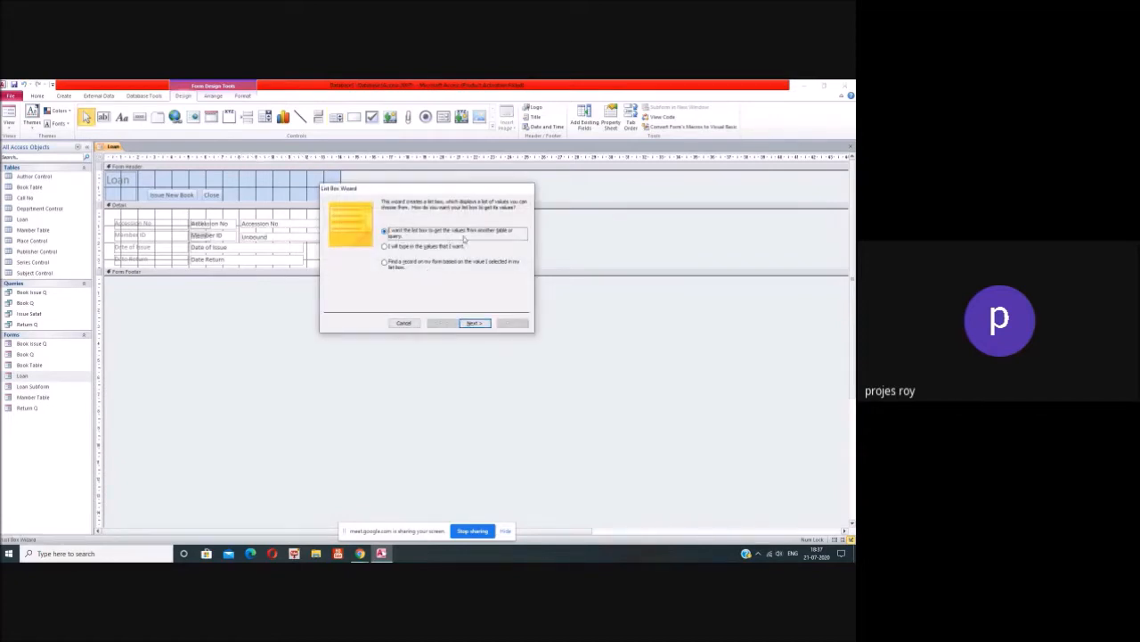
{"action": "left_click", "coordinate": [473, 323]}
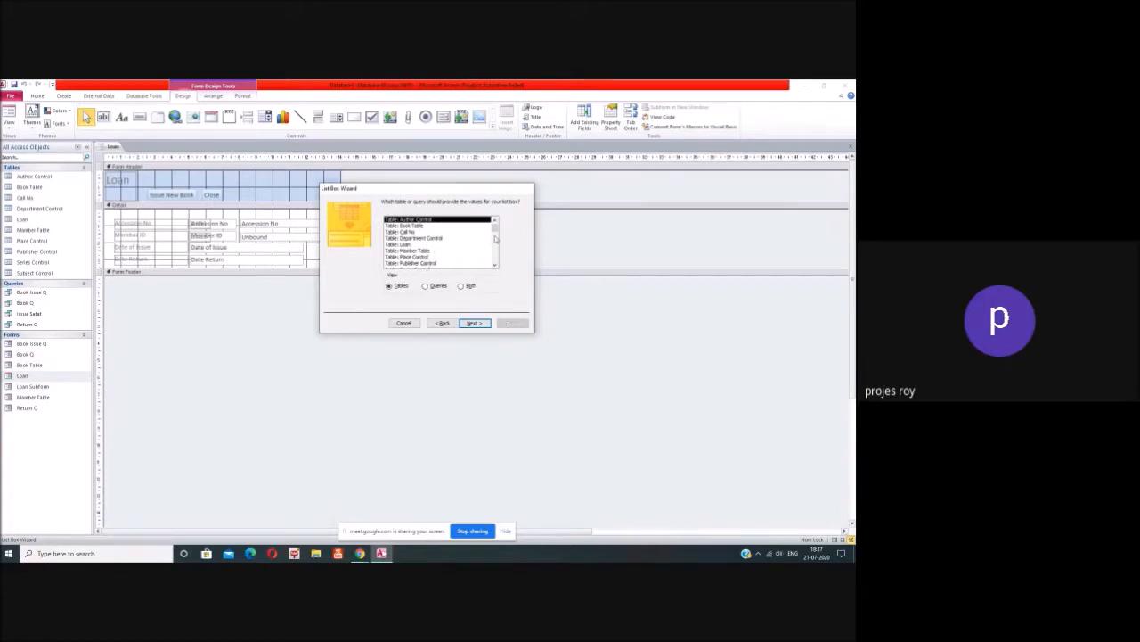
{"action": "left_click_drag", "start_coordinate": [494, 224], "coordinate": [497, 241]}
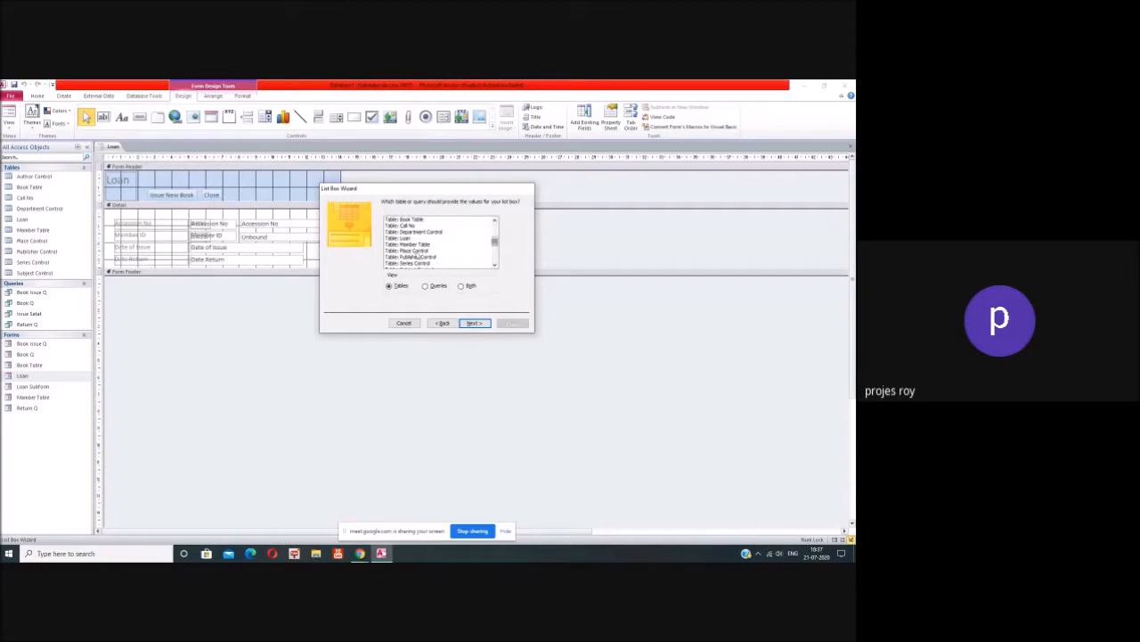
{"action": "left_click", "coordinate": [417, 245]}
{"action": "left_click", "coordinate": [473, 322]}
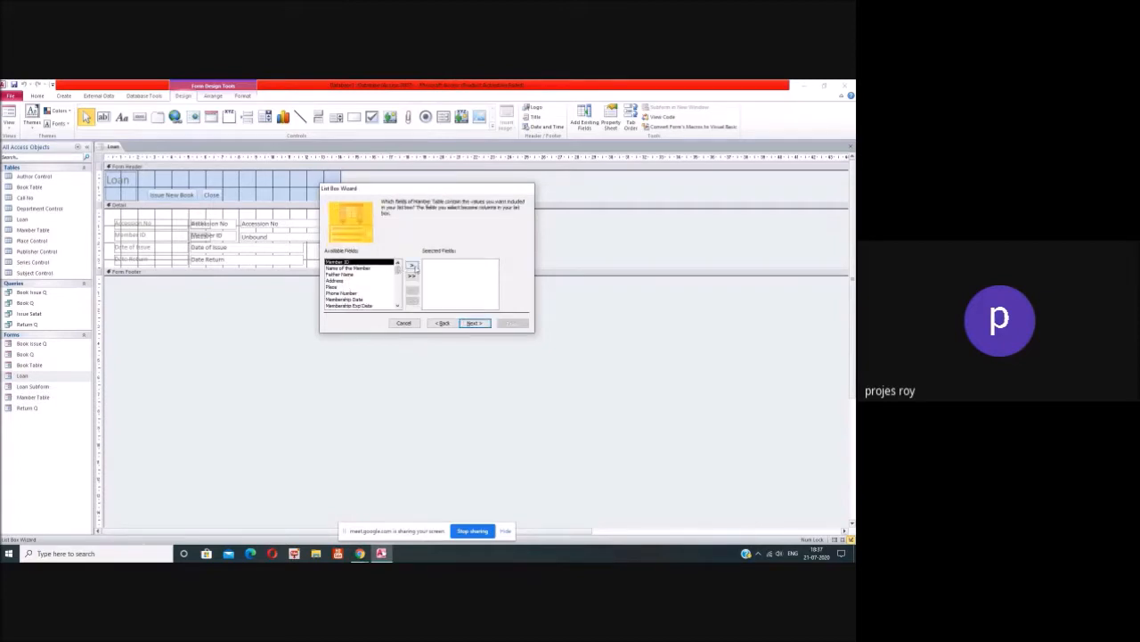
- Include Member ID and Name of the Member in the list box, sorted ascending by Name of the Member and then Member ID
{"action": "left_click", "coordinate": [411, 265]}
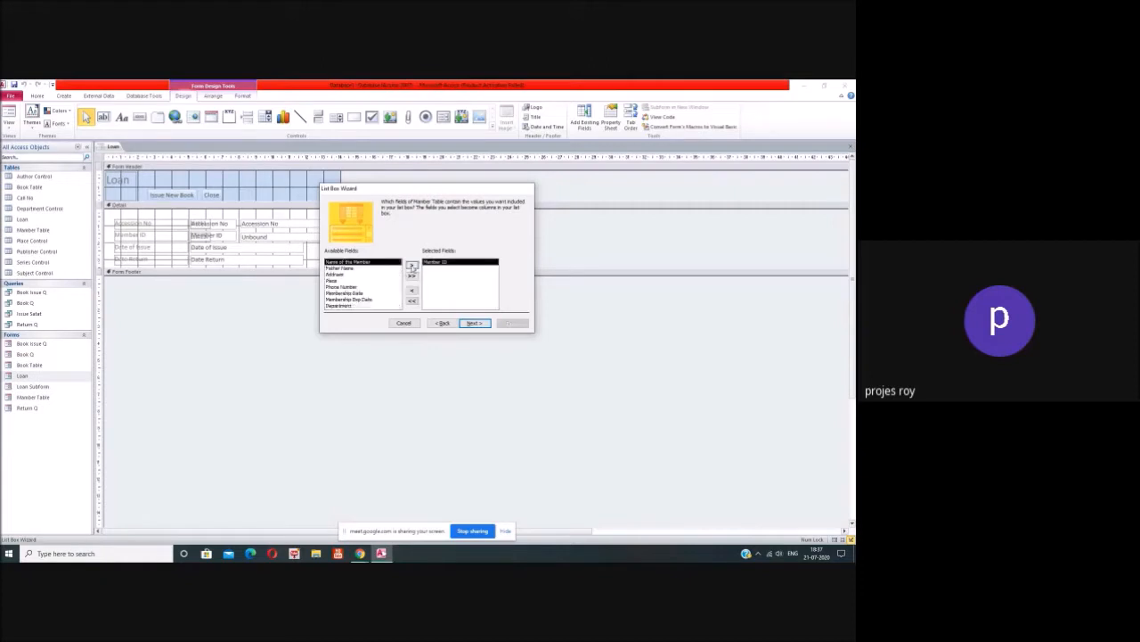
{"action": "left_click", "coordinate": [411, 266]}
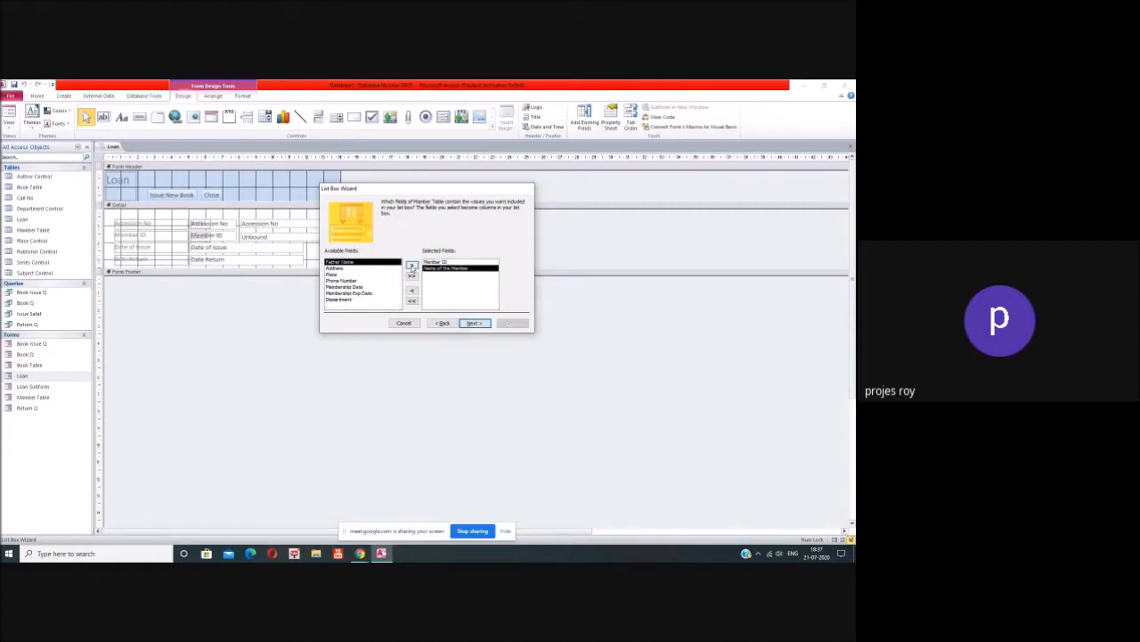
{"action": "left_click", "coordinate": [475, 322]}
{"action": "left_click", "coordinate": [398, 232]}
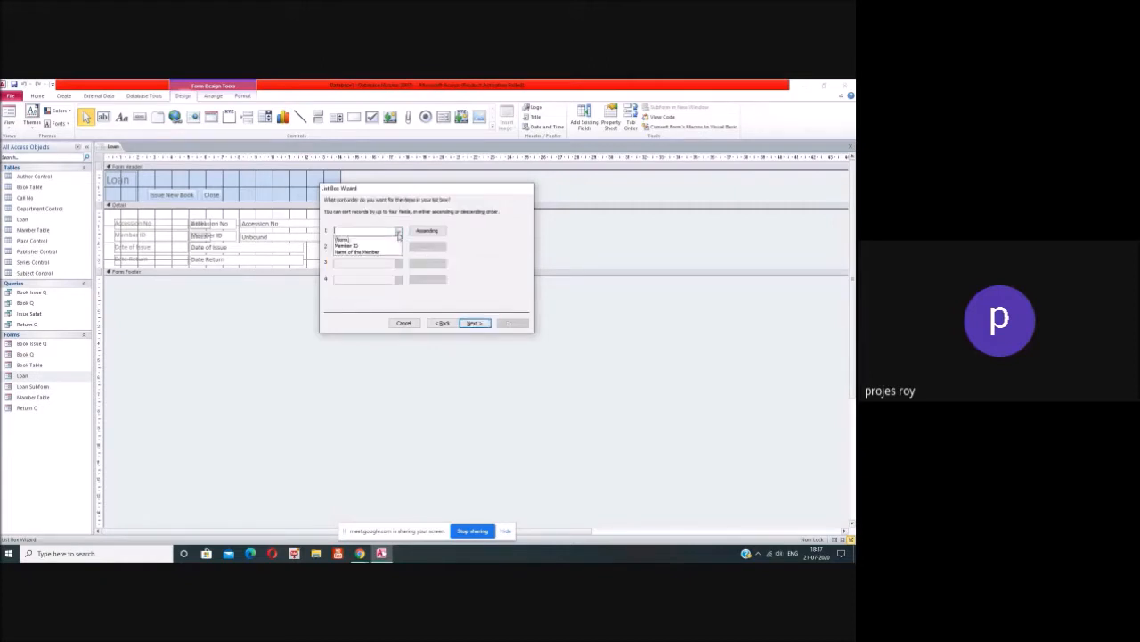
{"action": "left_click", "coordinate": [392, 251]}
{"action": "left_click", "coordinate": [396, 247]}
{"action": "left_click", "coordinate": [392, 261]}
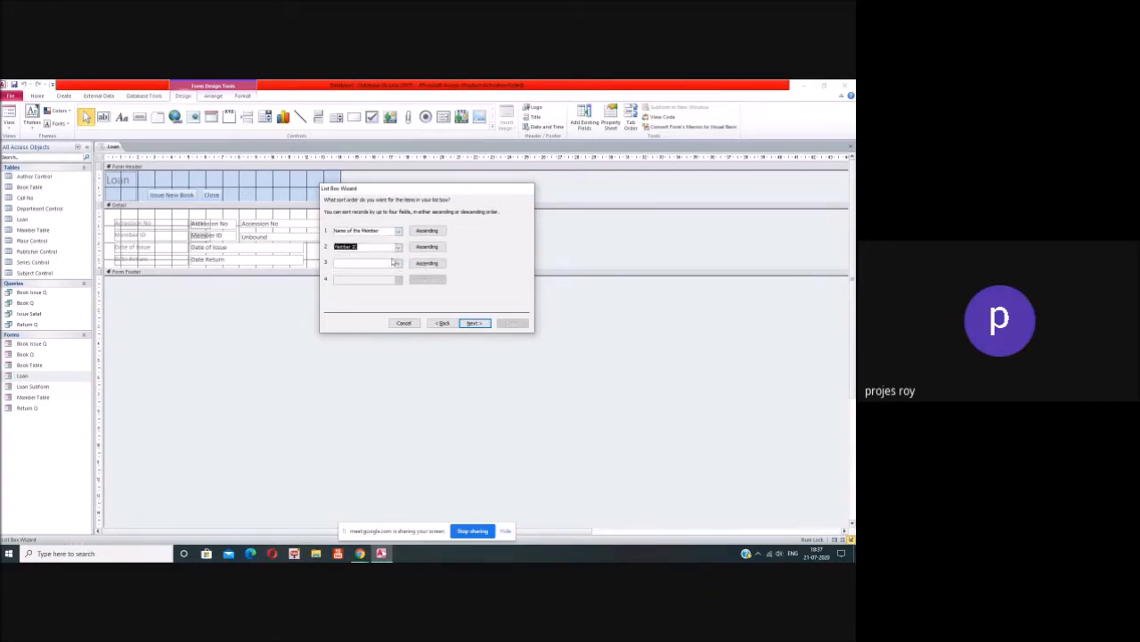
{"action": "left_click", "coordinate": [474, 323]}
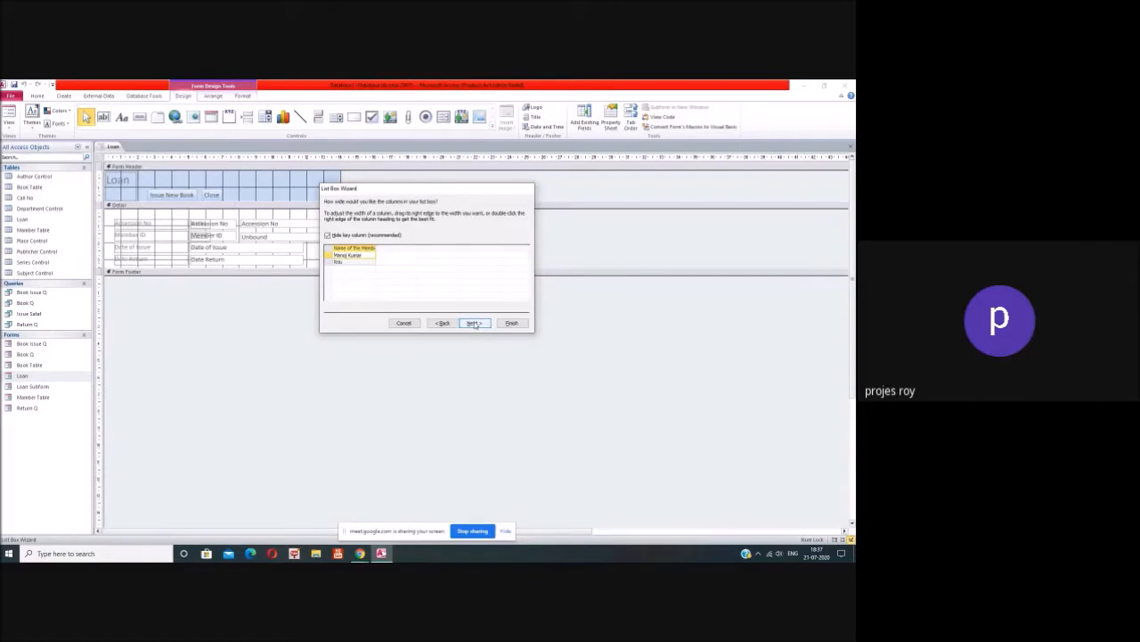
{"action": "left_click", "coordinate": [444, 323]}
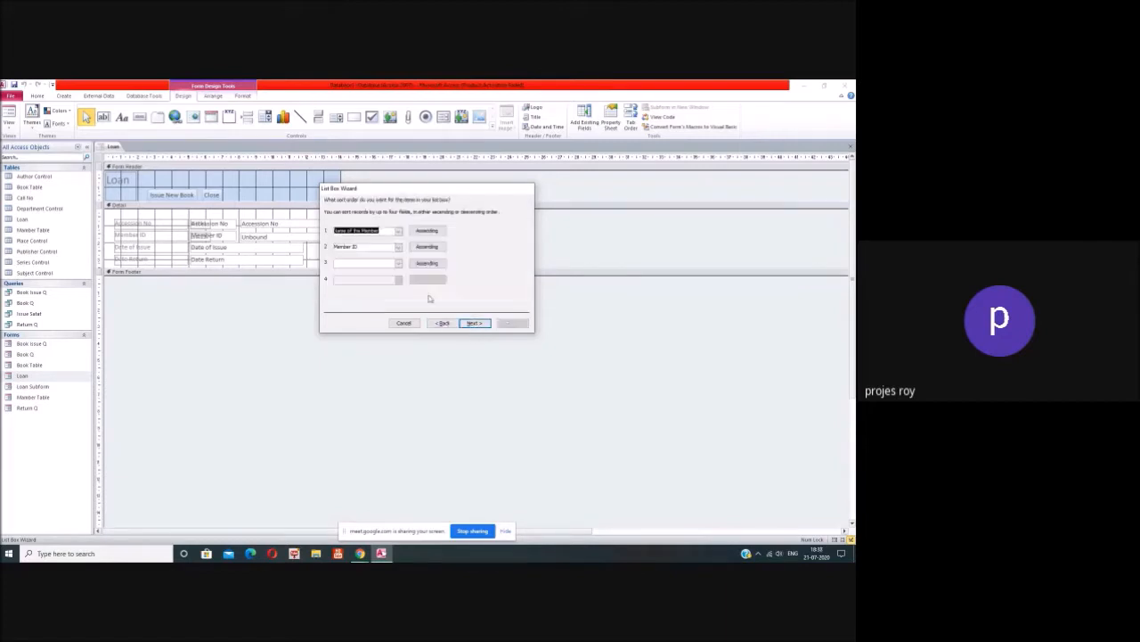
{"action": "left_click", "coordinate": [398, 249]}
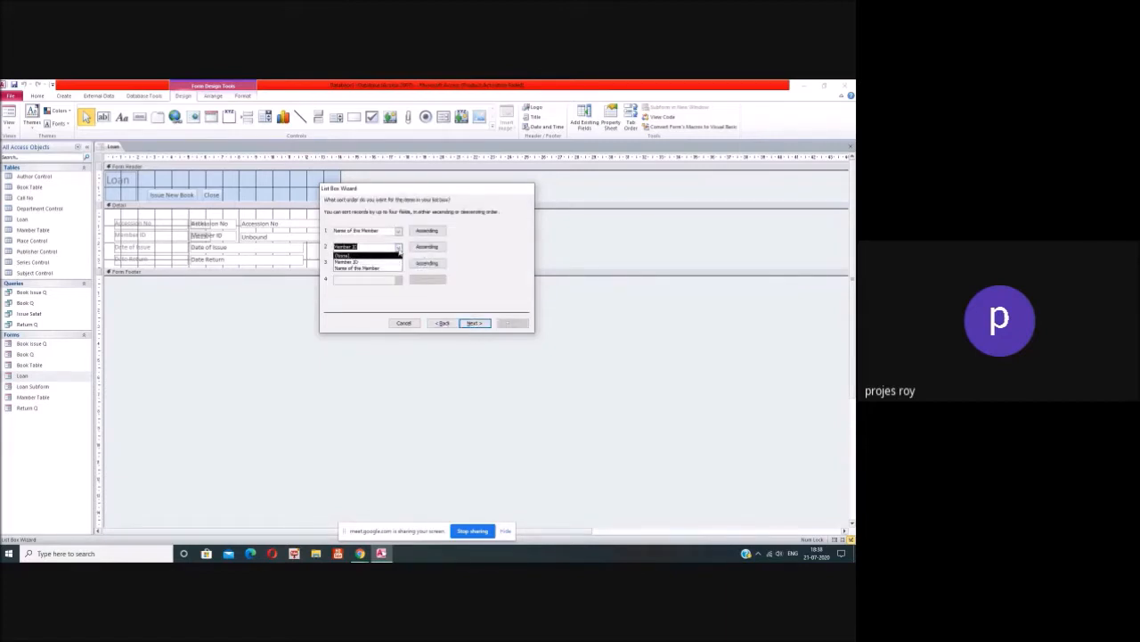
{"action": "left_click", "coordinate": [399, 251]}
{"action": "left_click", "coordinate": [474, 323]}
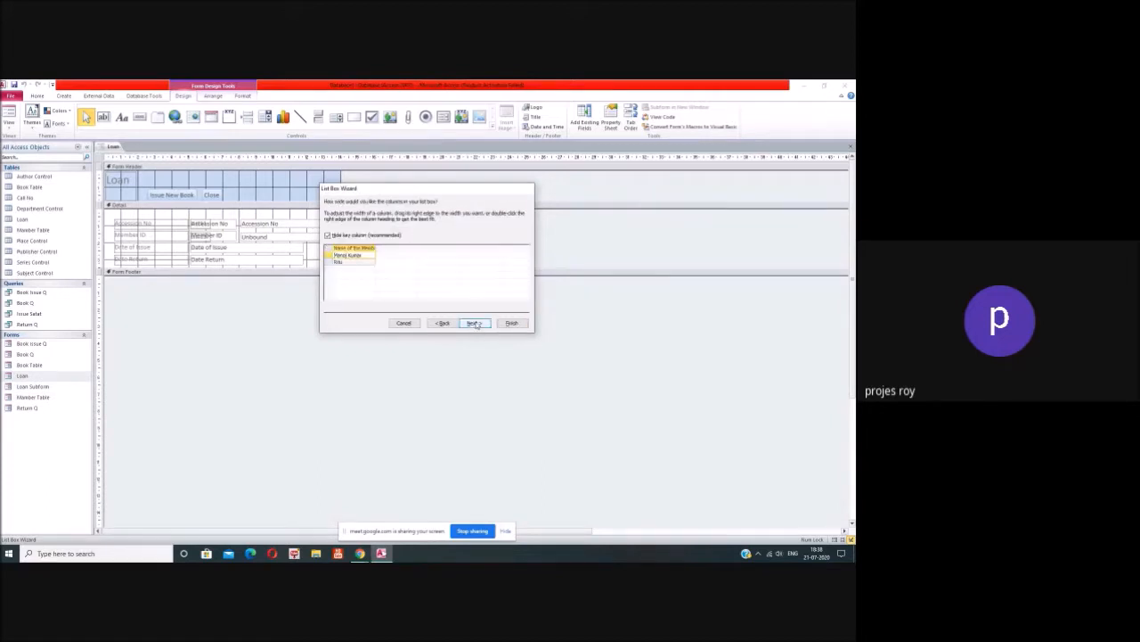
- Accept the column layout, store the list box value in the Member ID field and finish the list box
{"action": "left_click", "coordinate": [475, 322]}
{"action": "left_click", "coordinate": [385, 242]}
{"action": "left_click", "coordinate": [524, 243]}
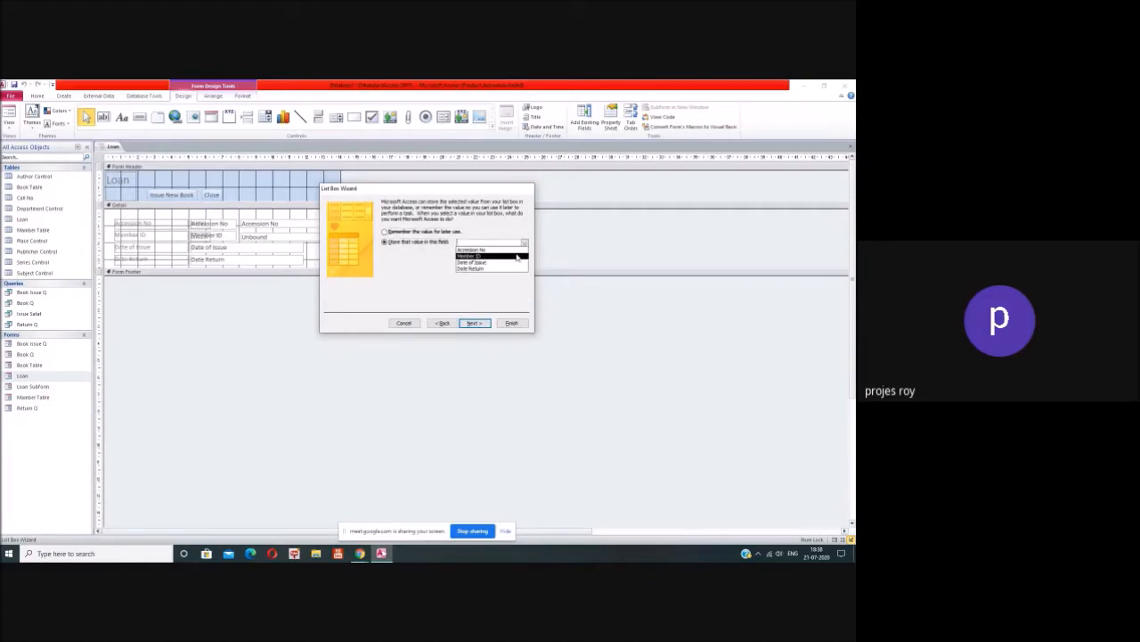
{"action": "left_click", "coordinate": [514, 255]}
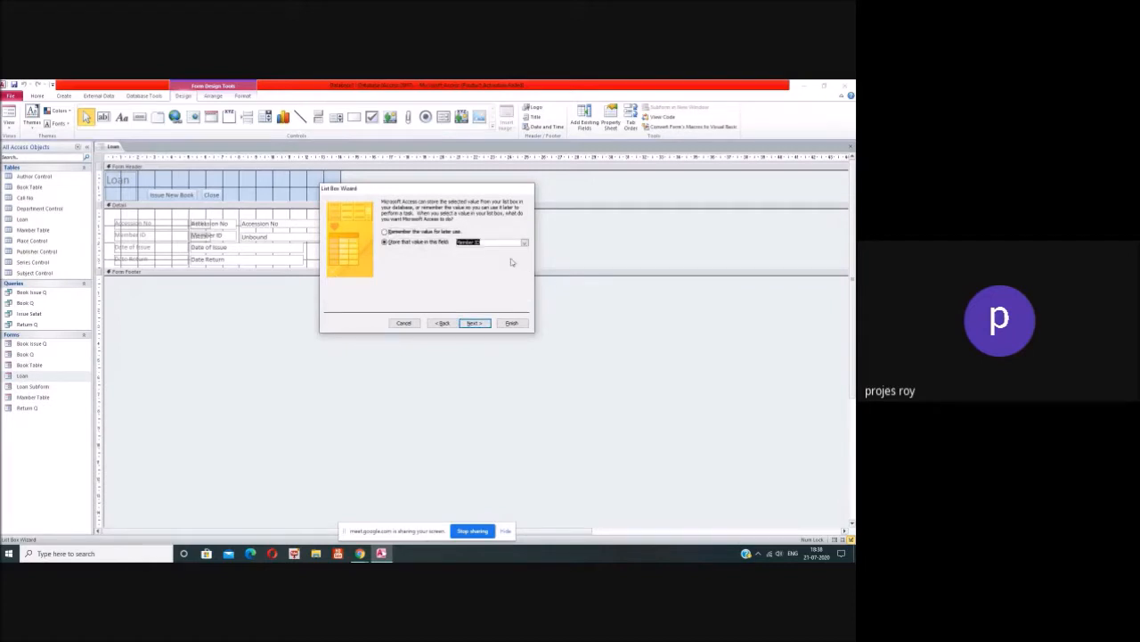
{"action": "left_click", "coordinate": [474, 322]}
{"action": "left_click", "coordinate": [513, 324]}
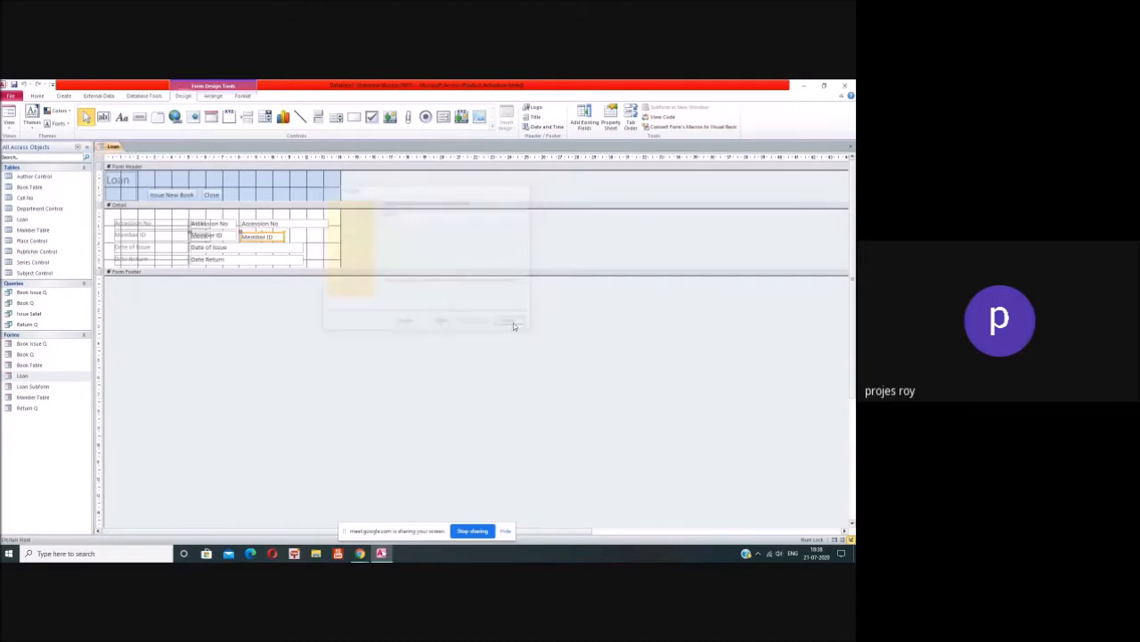
- Widen the Member ID list box to match the Accession No list box above it
{"action": "left_click", "coordinate": [310, 241]}
{"action": "left_click", "coordinate": [283, 239]}
{"action": "left_click_drag", "start_coordinate": [283, 236], "coordinate": [328, 234]}
{"action": "left_click", "coordinate": [334, 252]}
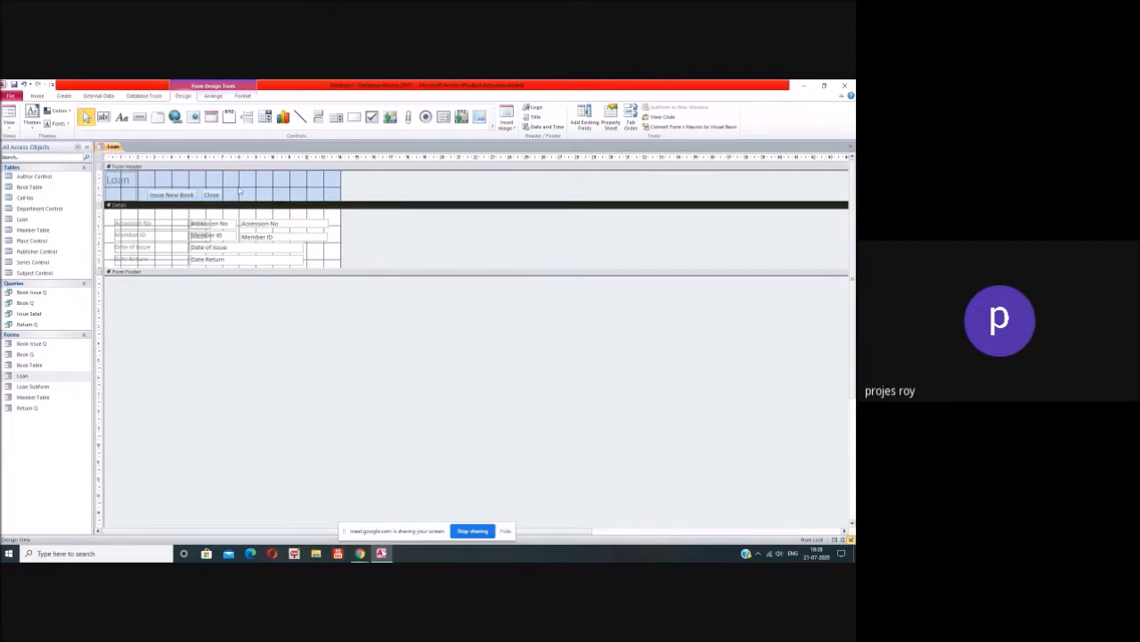
- Add a command button beside Close in the form header with the Form Operations action Open Form
{"action": "left_click", "coordinate": [141, 122]}
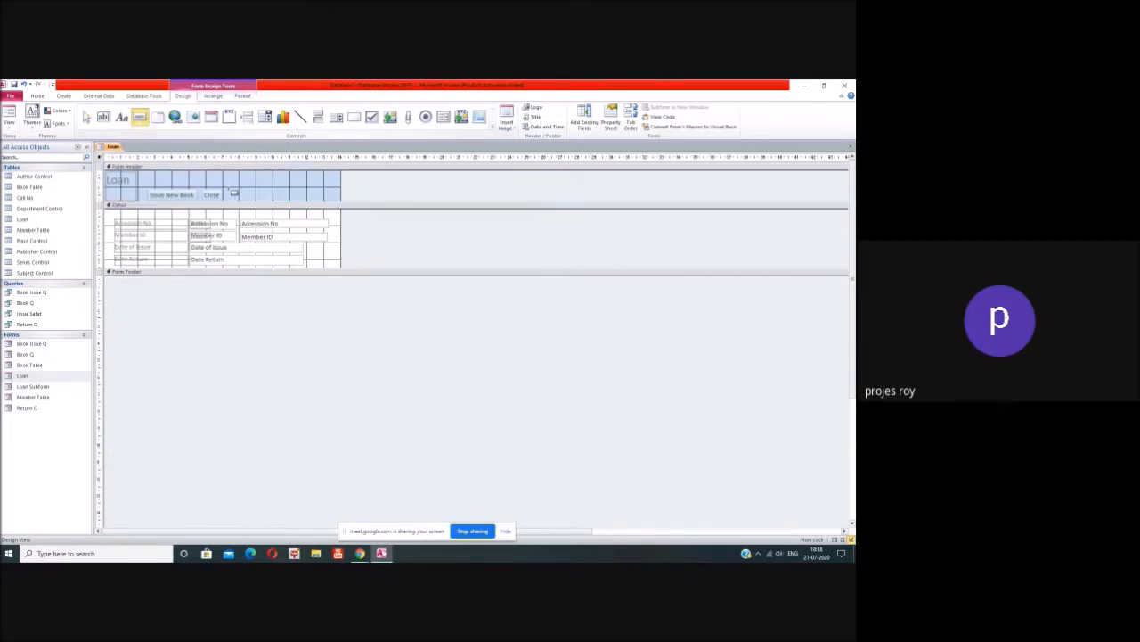
{"action": "left_click_drag", "start_coordinate": [230, 189], "coordinate": [281, 198]}
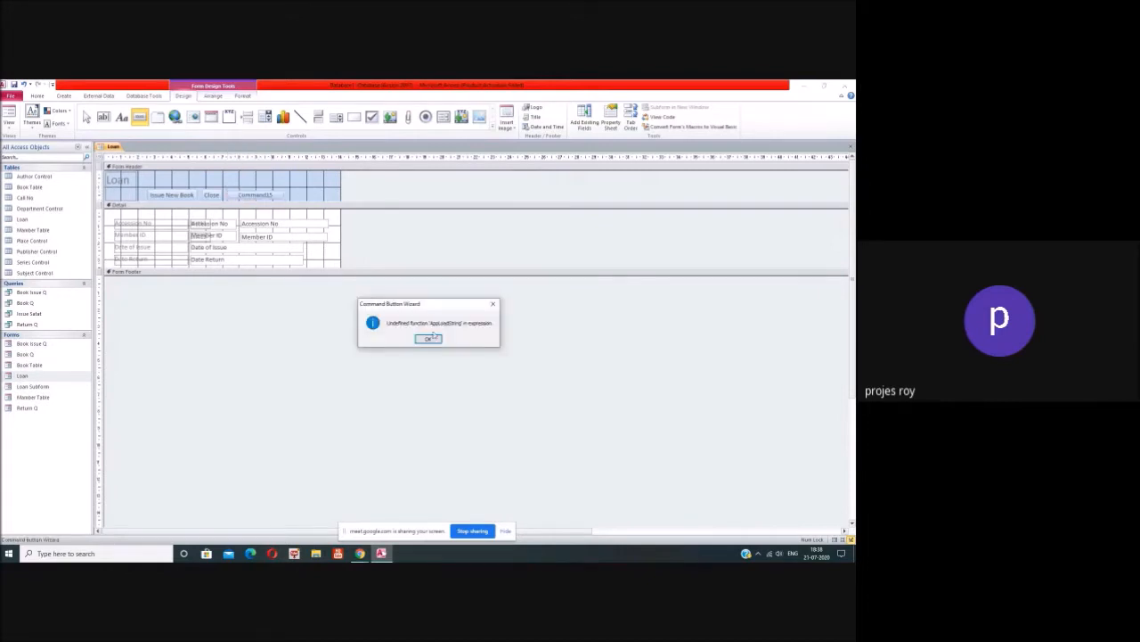
{"action": "left_click", "coordinate": [431, 337]}
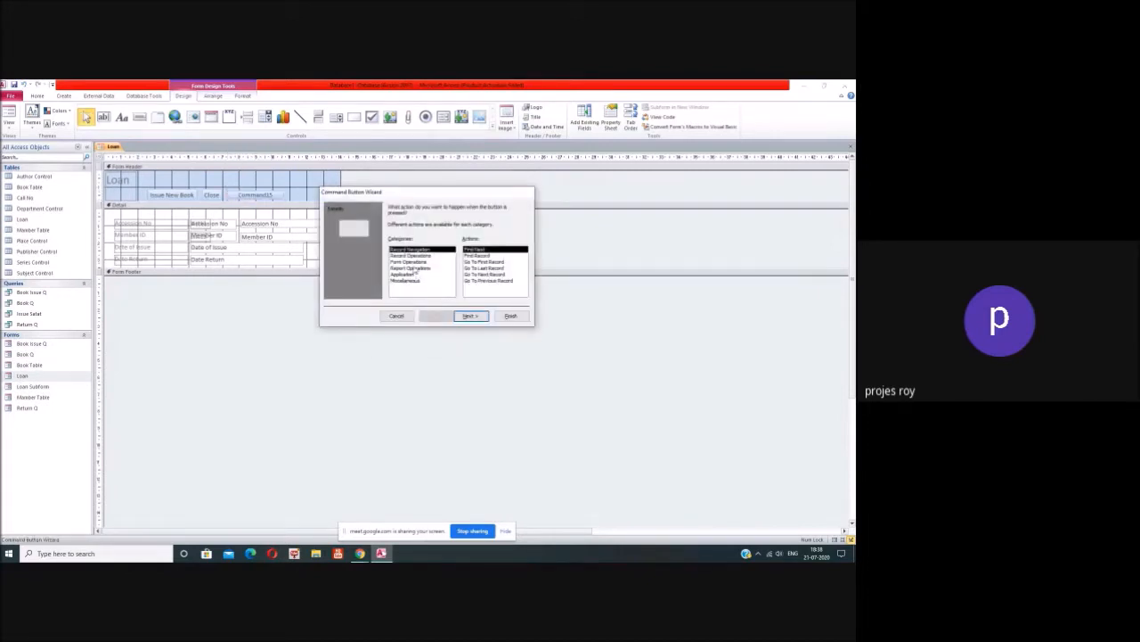
{"action": "left_click", "coordinate": [415, 262]}
{"action": "left_click", "coordinate": [436, 339]}
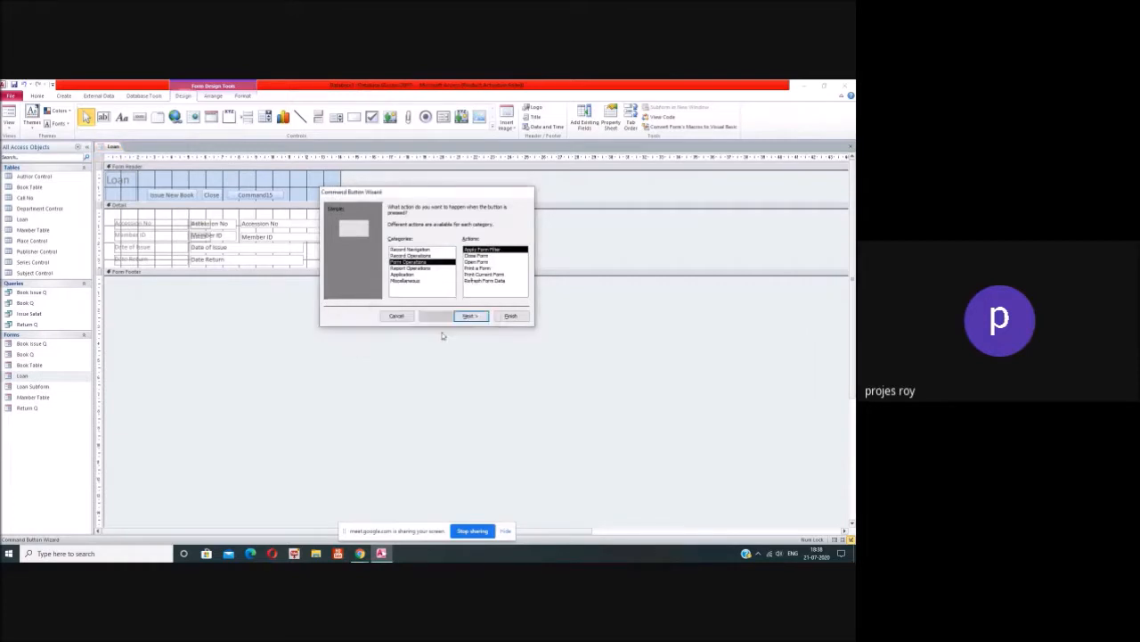
{"action": "left_click", "coordinate": [482, 263]}
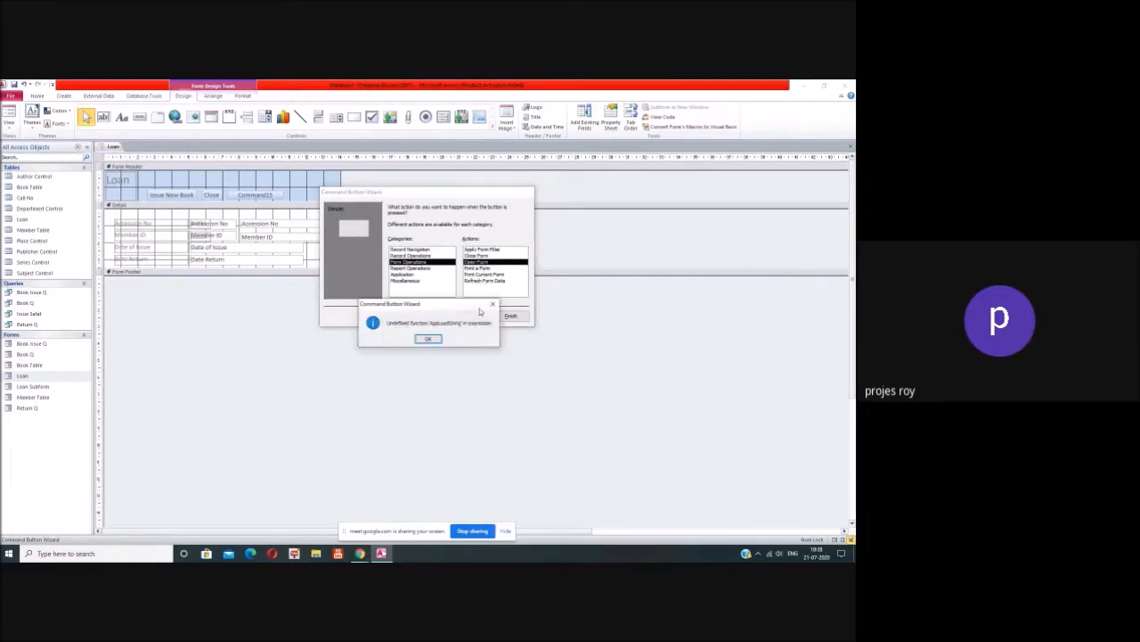
{"action": "left_click", "coordinate": [434, 339]}
{"action": "left_click", "coordinate": [469, 317]}
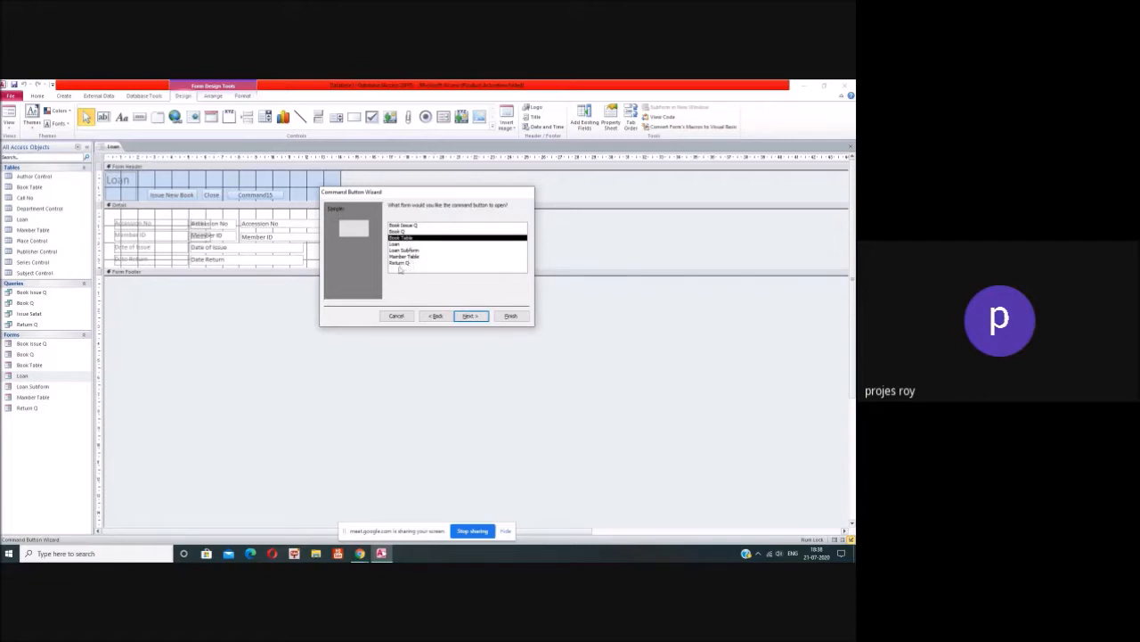
- Make the command button open the Return Q form and show all the records
{"action": "left_click", "coordinate": [401, 263]}
{"action": "left_click", "coordinate": [471, 317]}
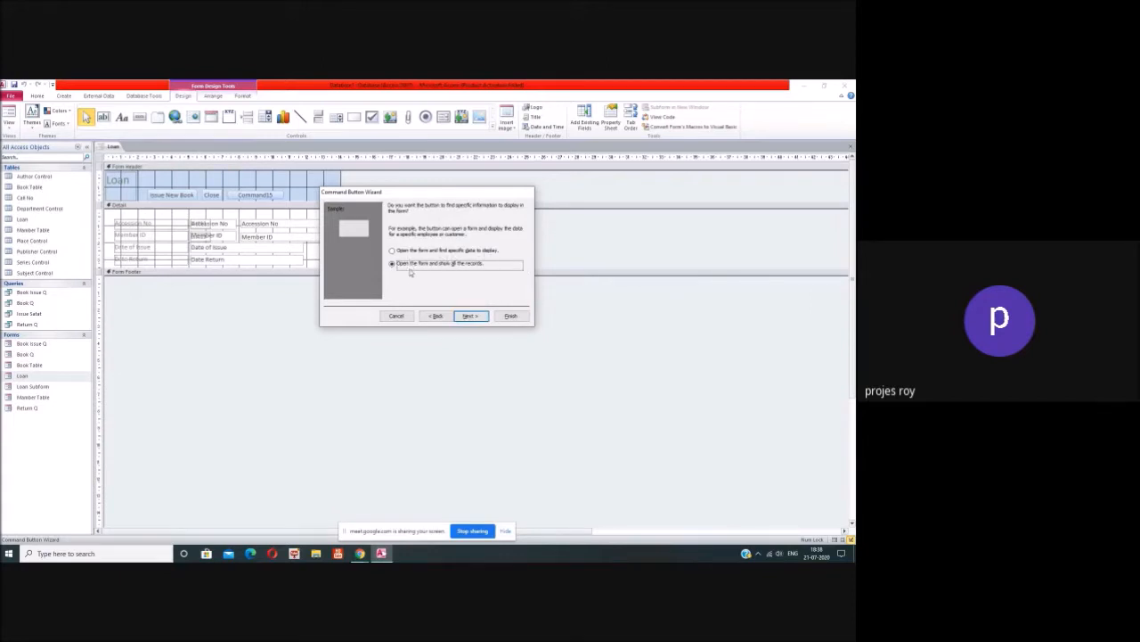
{"action": "left_click", "coordinate": [471, 317]}
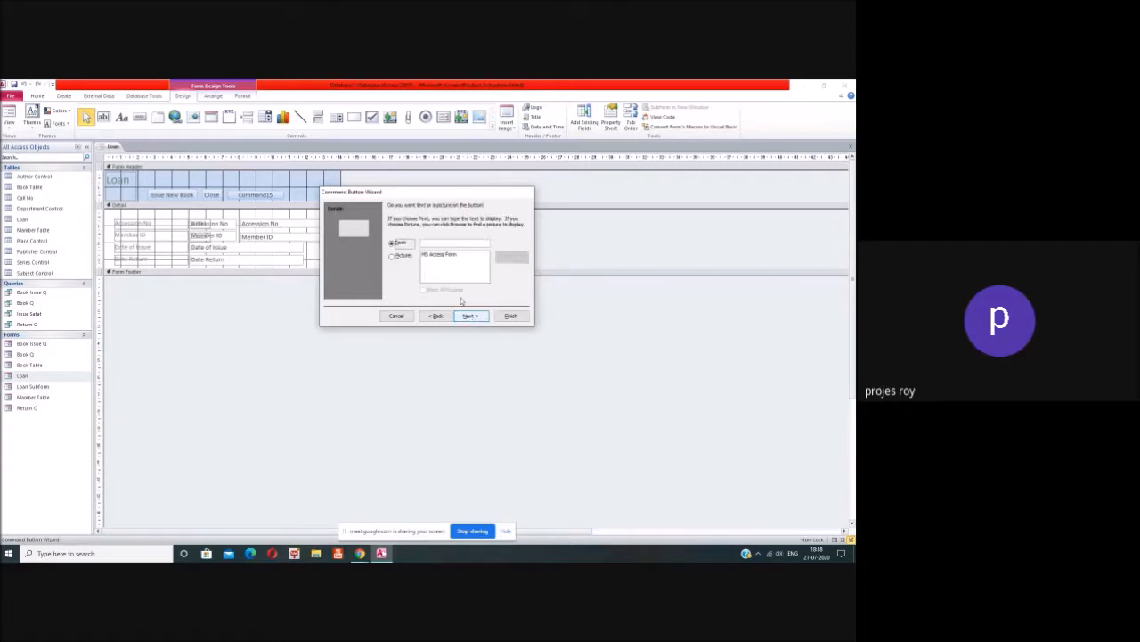
- Caption the command button "Go to Return of Book" and finish it with the default button name
{"action": "left_click", "coordinate": [444, 242]}
{"action": "type", "text": "S"}
{"action": "type", "text": "o to Re"}
{"action": "type", "text": "turn"}
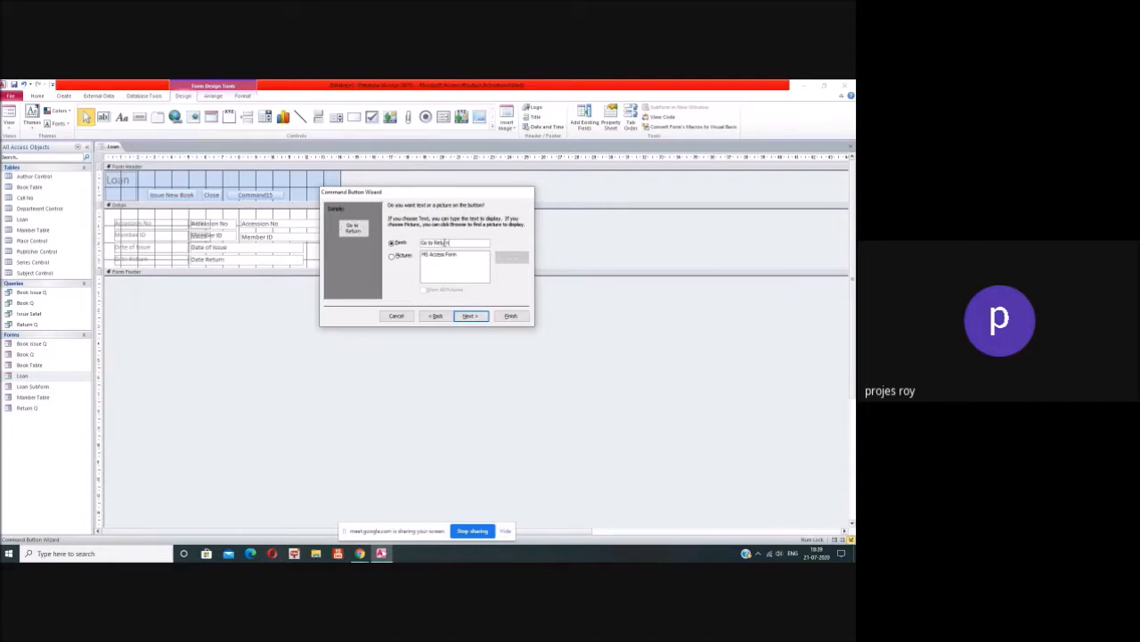
{"action": "left_click", "coordinate": [471, 318]}
{"action": "type", "text": "Books"}
{"action": "left_click", "coordinate": [471, 316]}
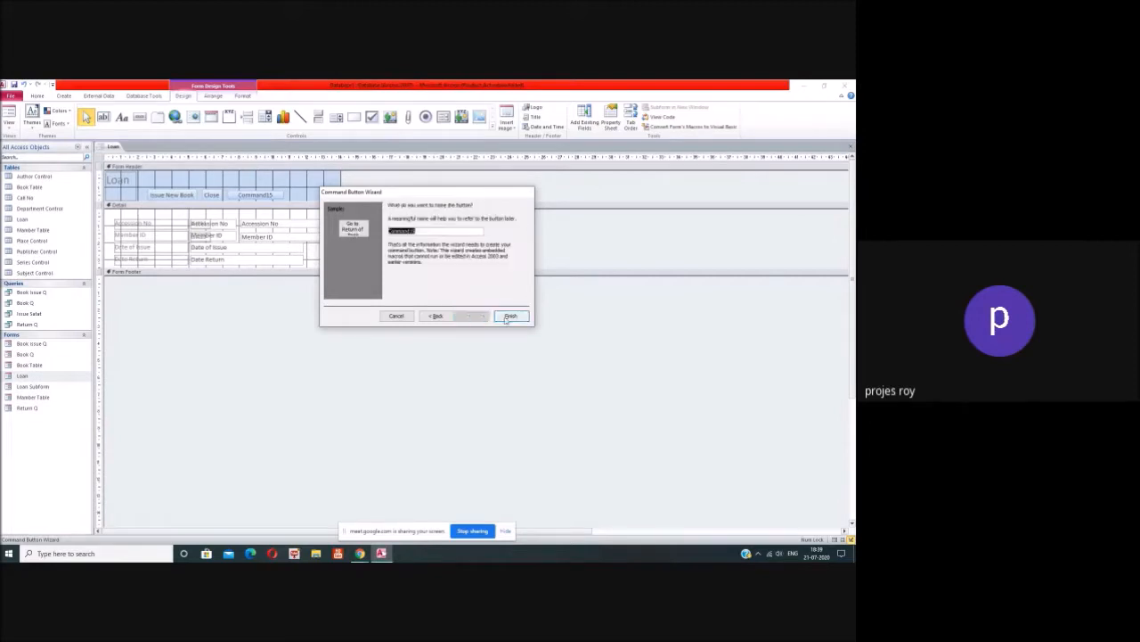
{"action": "left_click", "coordinate": [501, 315]}
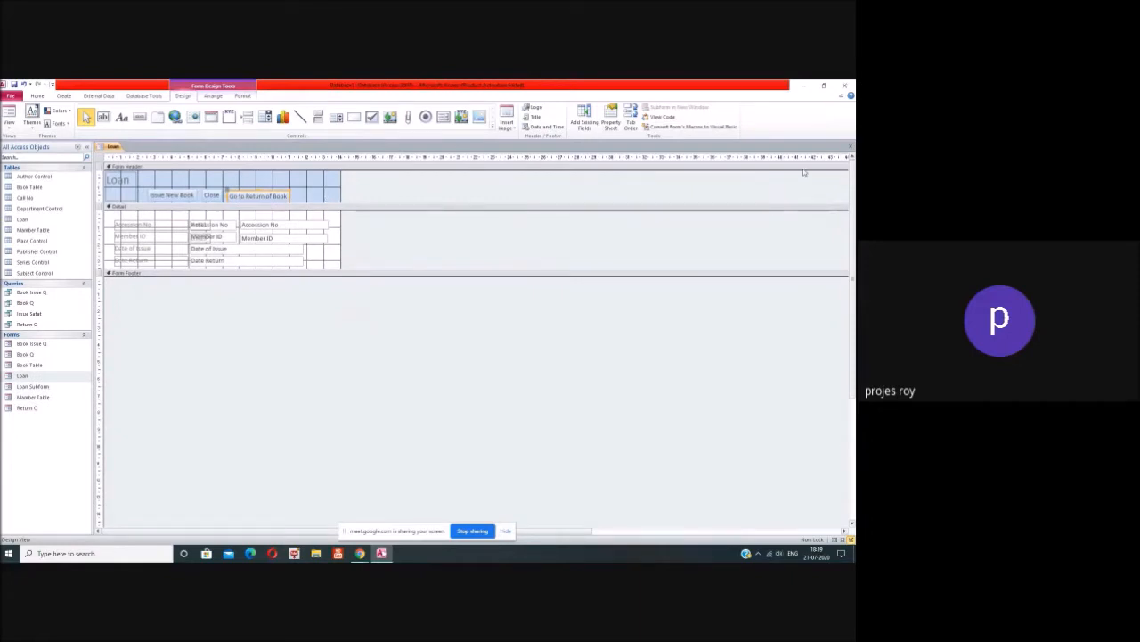
- Close the Loan form and save its design changes
{"action": "left_click", "coordinate": [851, 146]}
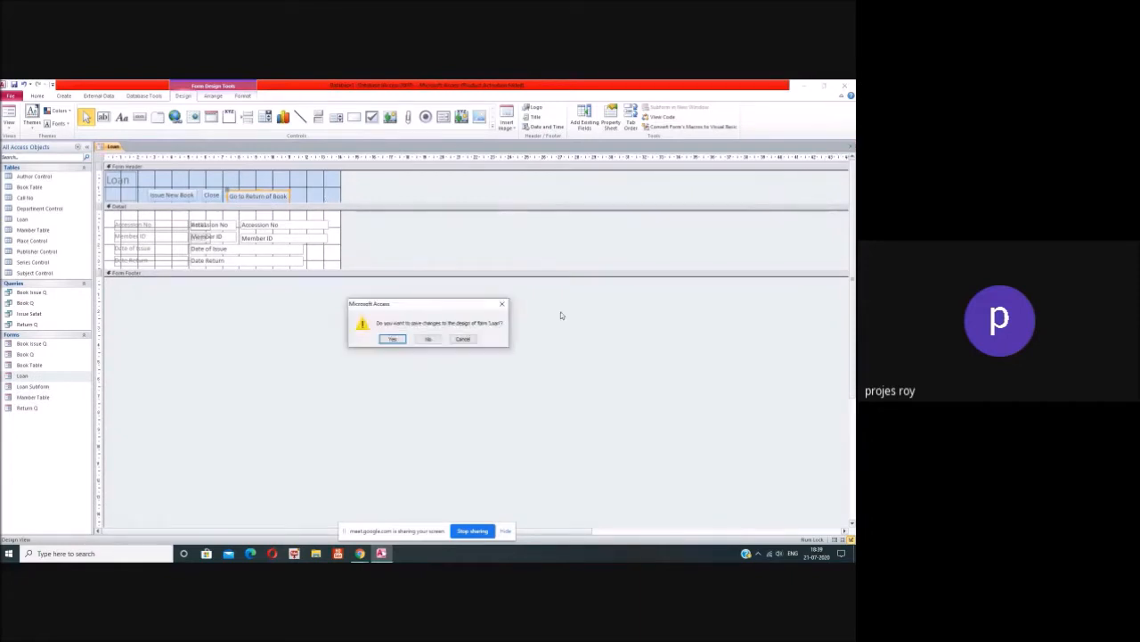
{"action": "left_click", "coordinate": [392, 339]}
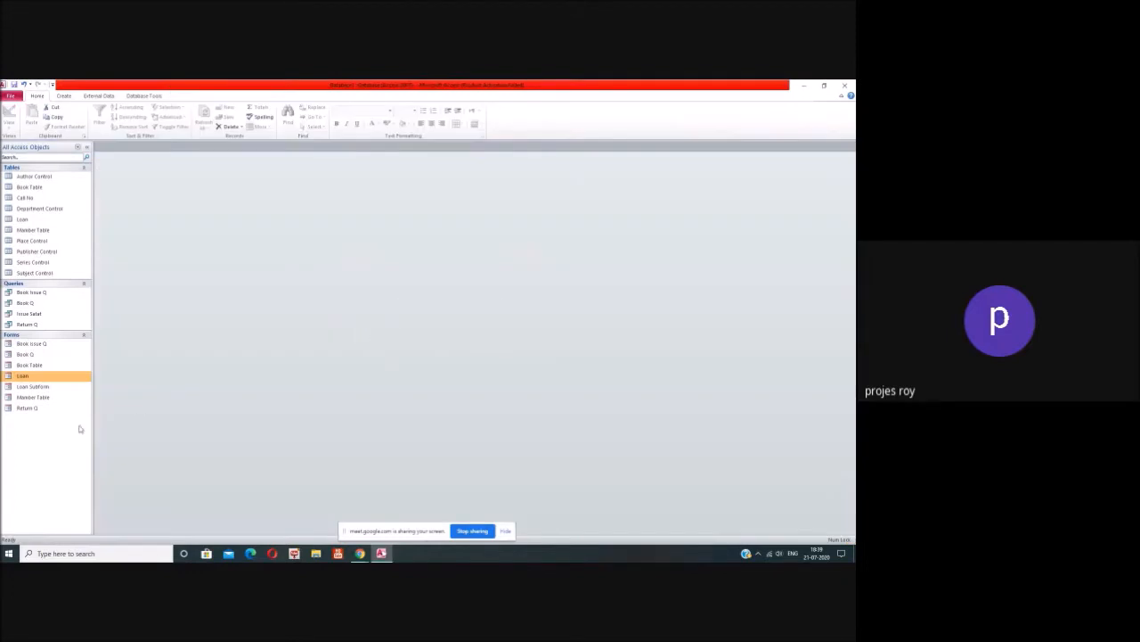
- Open the Return Q form, supplying an accession number for the record to show
{"action": "left_click", "coordinate": [35, 344]}
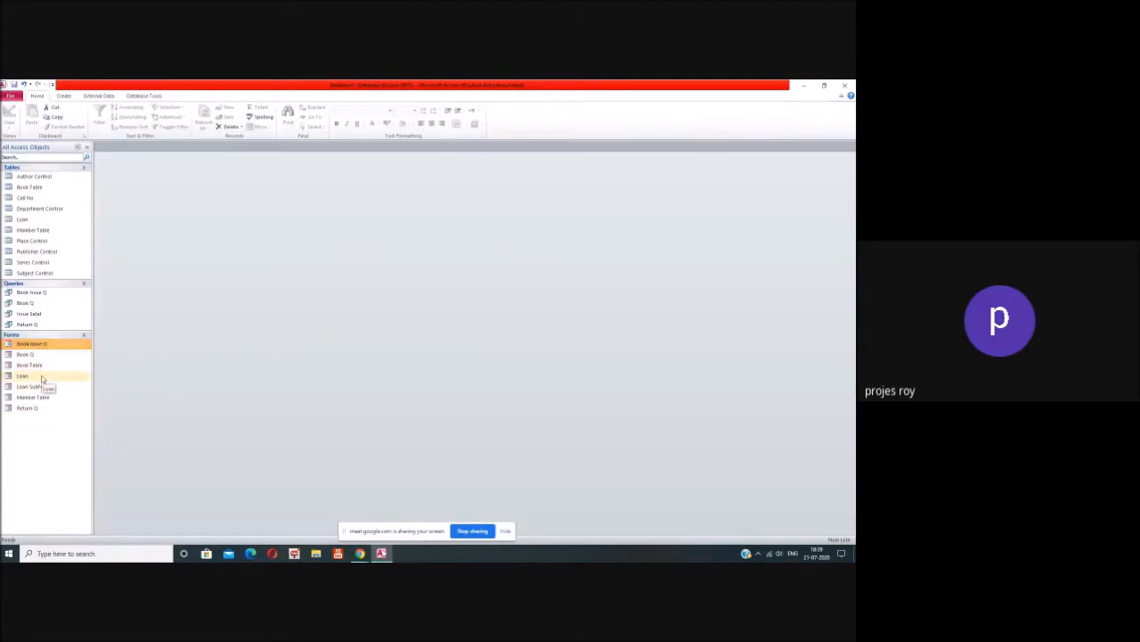
{"action": "double_click", "coordinate": [27, 408]}
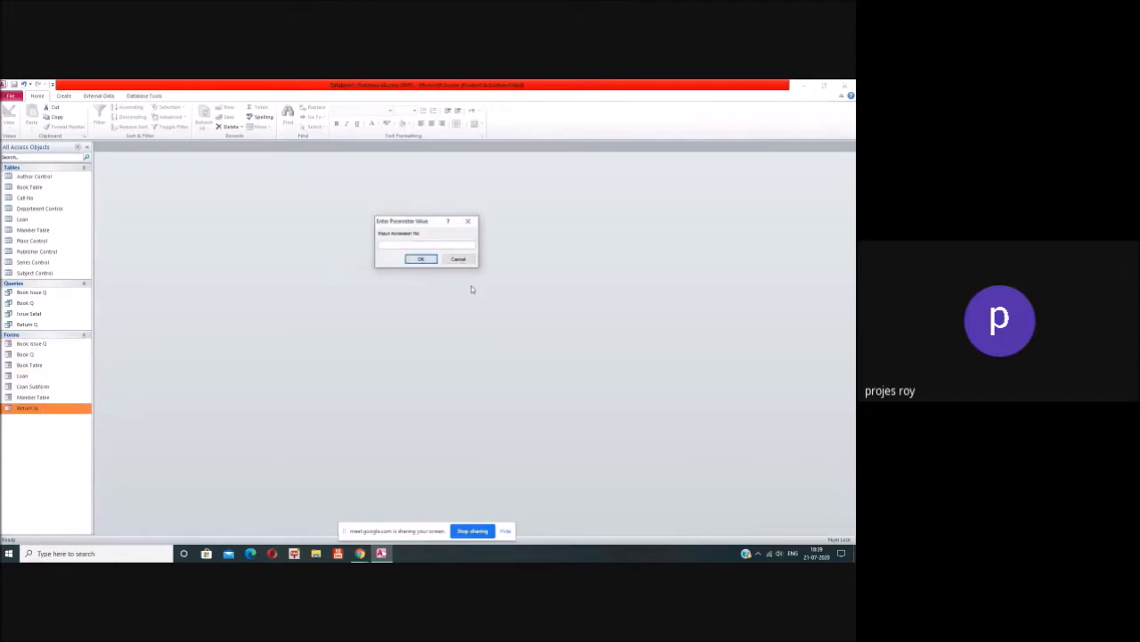
{"action": "left_click", "coordinate": [421, 258]}
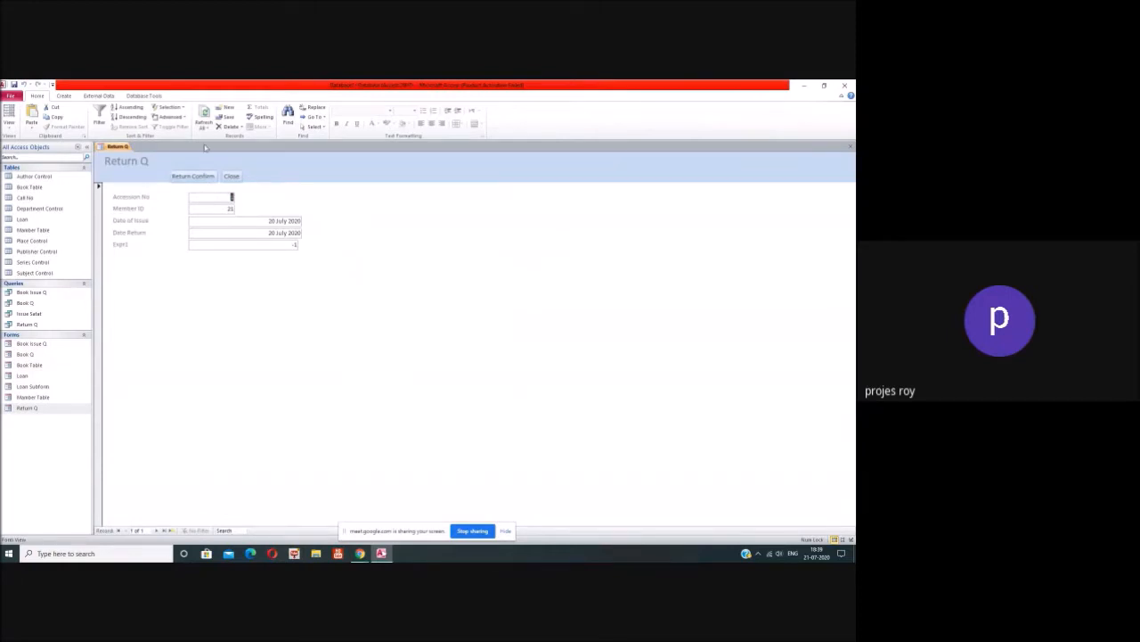
- Switch the Return Q form to Design View and place a command button in the form header beside Close
{"action": "right_click", "coordinate": [387, 231]}
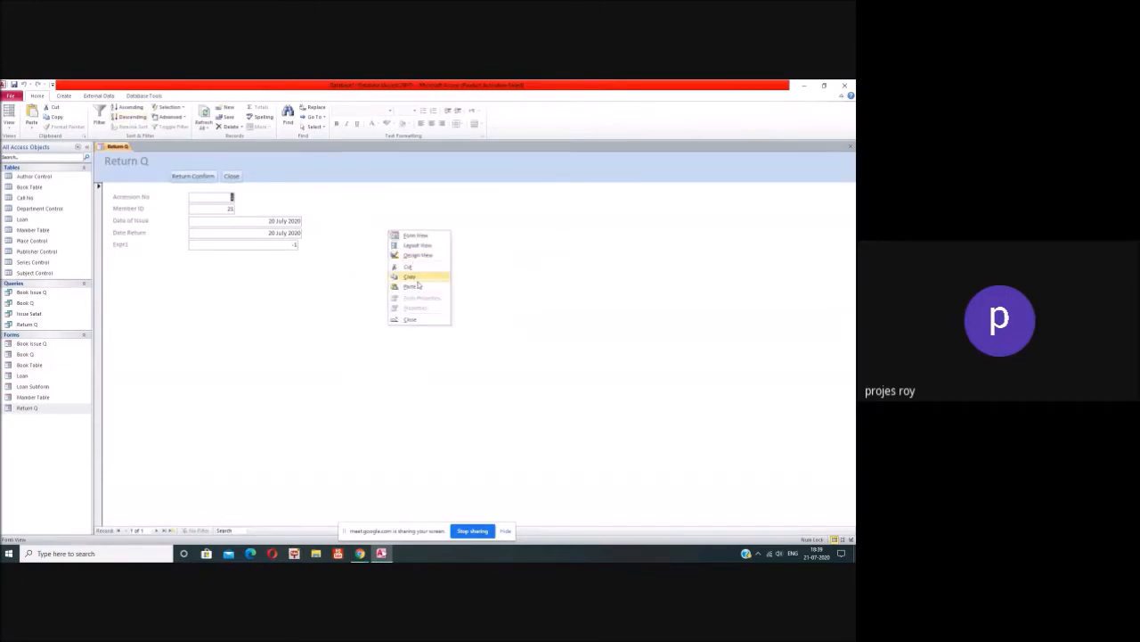
{"action": "left_click", "coordinate": [420, 258]}
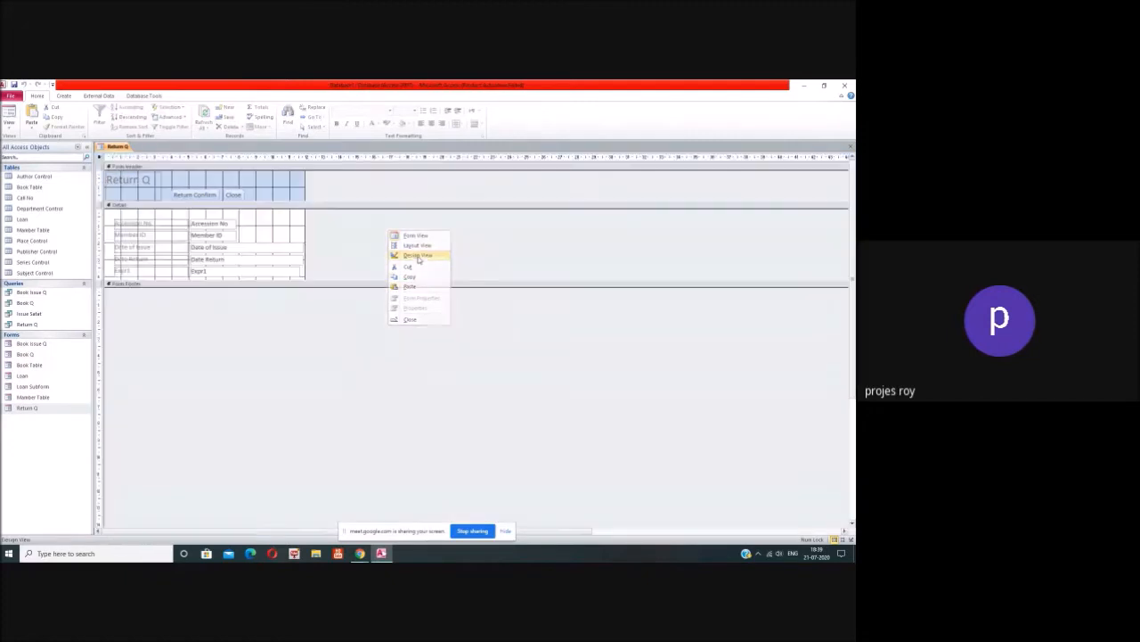
{"action": "left_click", "coordinate": [141, 119]}
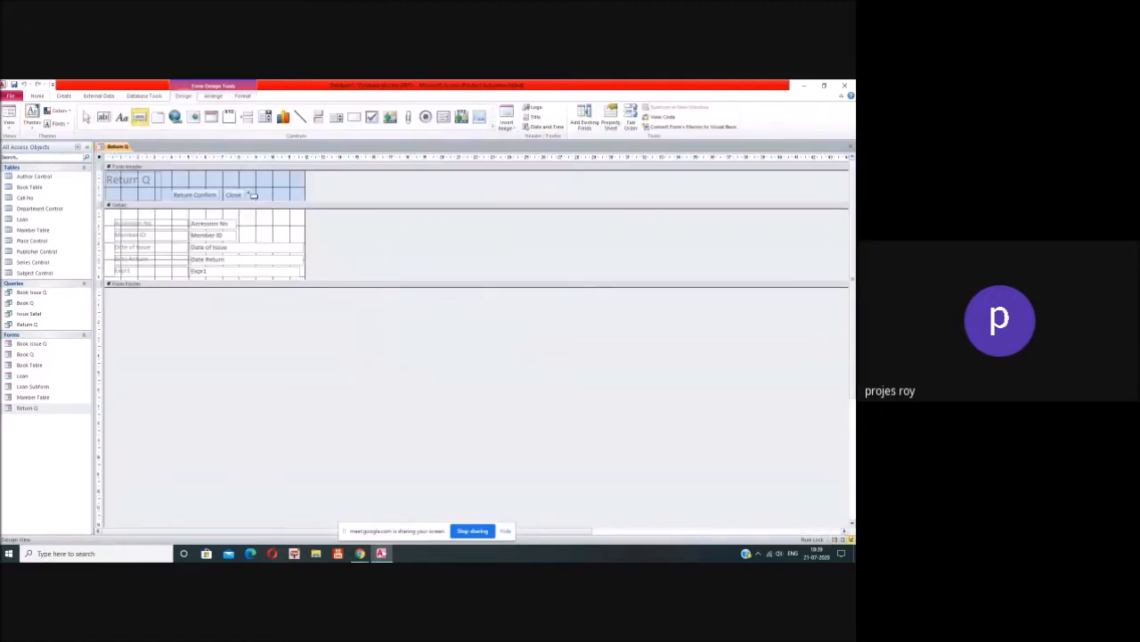
{"action": "left_click_drag", "start_coordinate": [251, 191], "coordinate": [286, 203]}
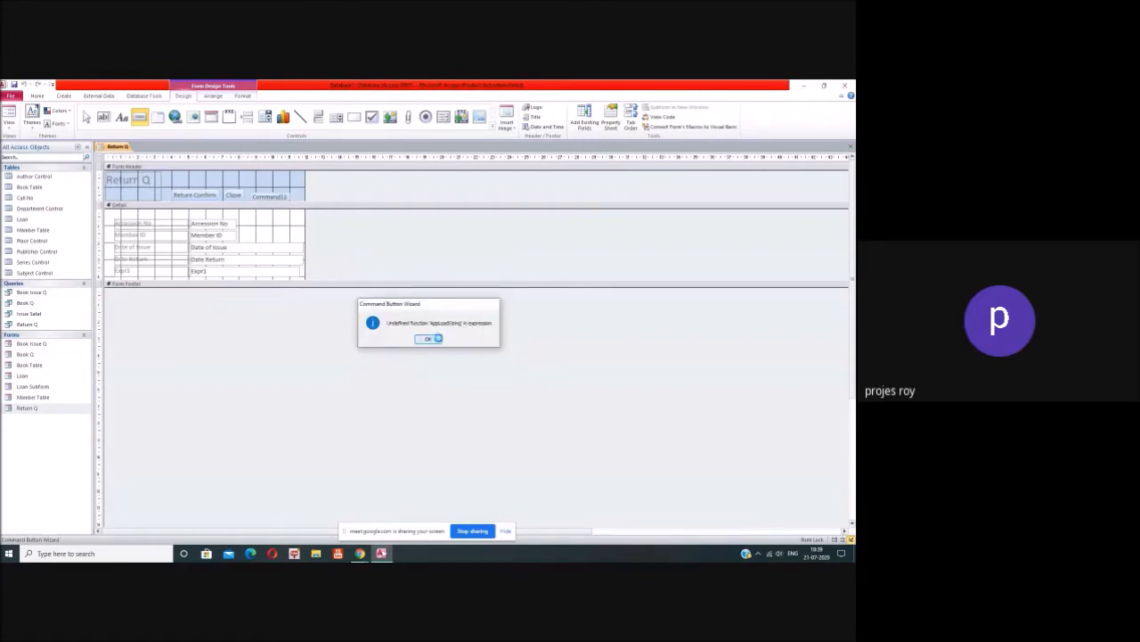
{"action": "left_click", "coordinate": [435, 339]}
- Assign the Open Form action from the Form Operations category to the new command button
{"action": "left_click", "coordinate": [412, 262]}
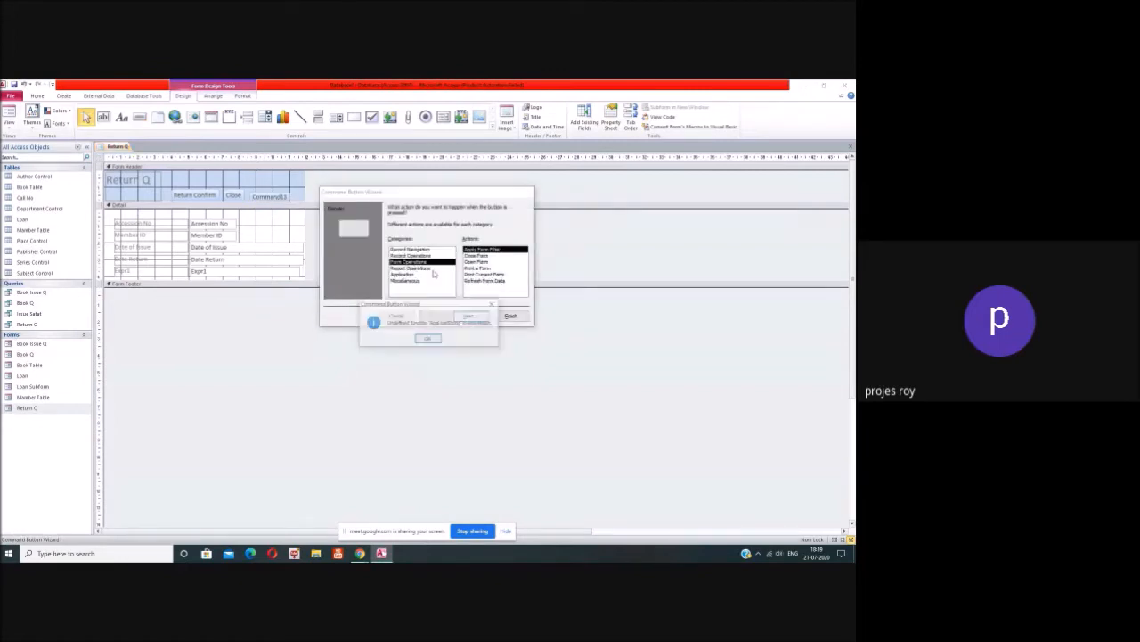
{"action": "left_click", "coordinate": [428, 339]}
{"action": "left_click", "coordinate": [481, 262]}
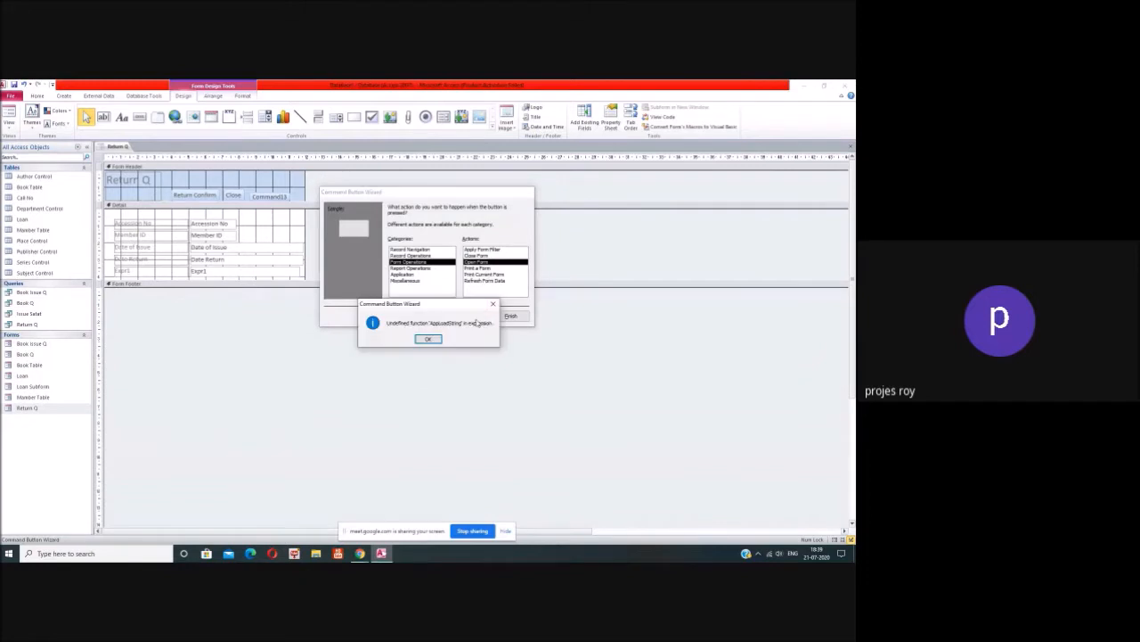
{"action": "left_click", "coordinate": [427, 338]}
{"action": "left_click", "coordinate": [470, 316]}
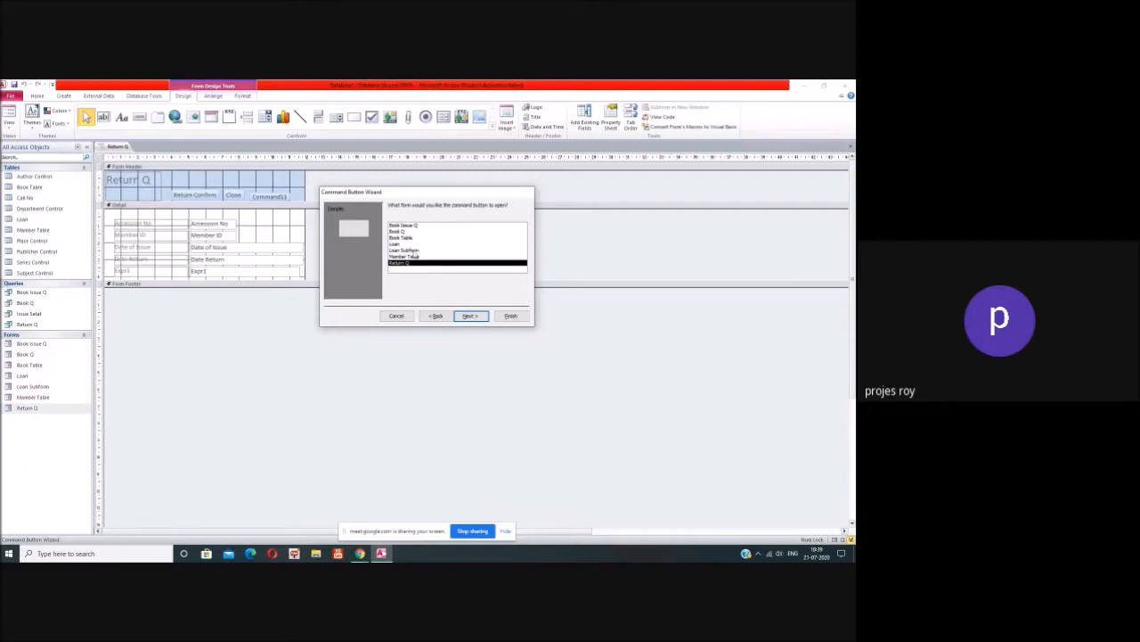
- Make the command button open the Loan form and show all the records
{"action": "left_click", "coordinate": [410, 244]}
{"action": "left_click", "coordinate": [470, 316]}
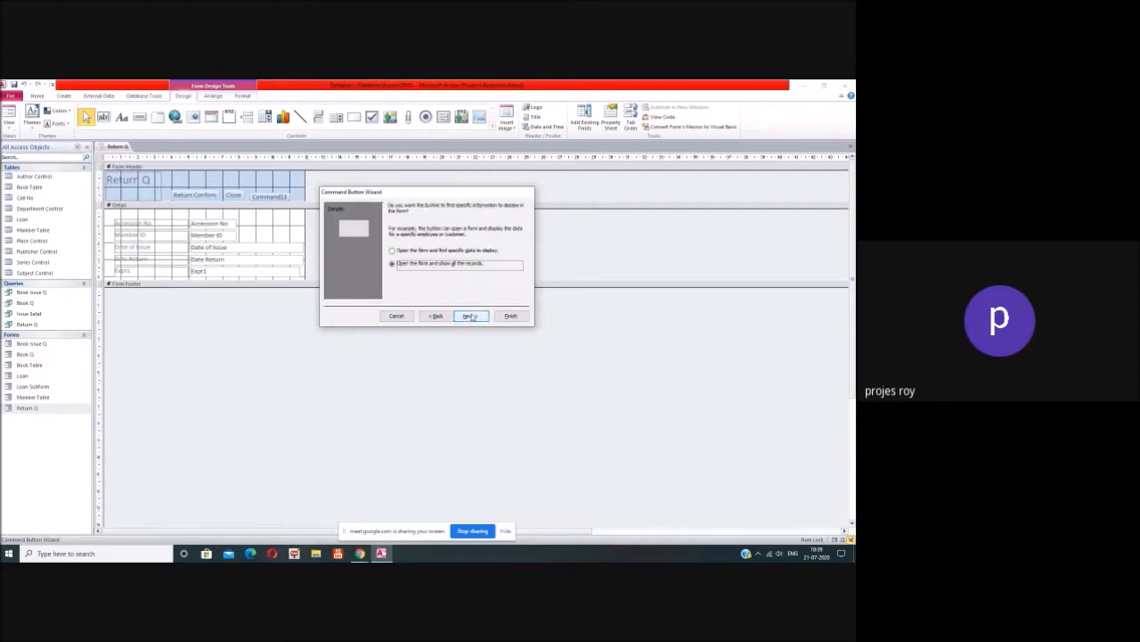
{"action": "left_click", "coordinate": [479, 319]}
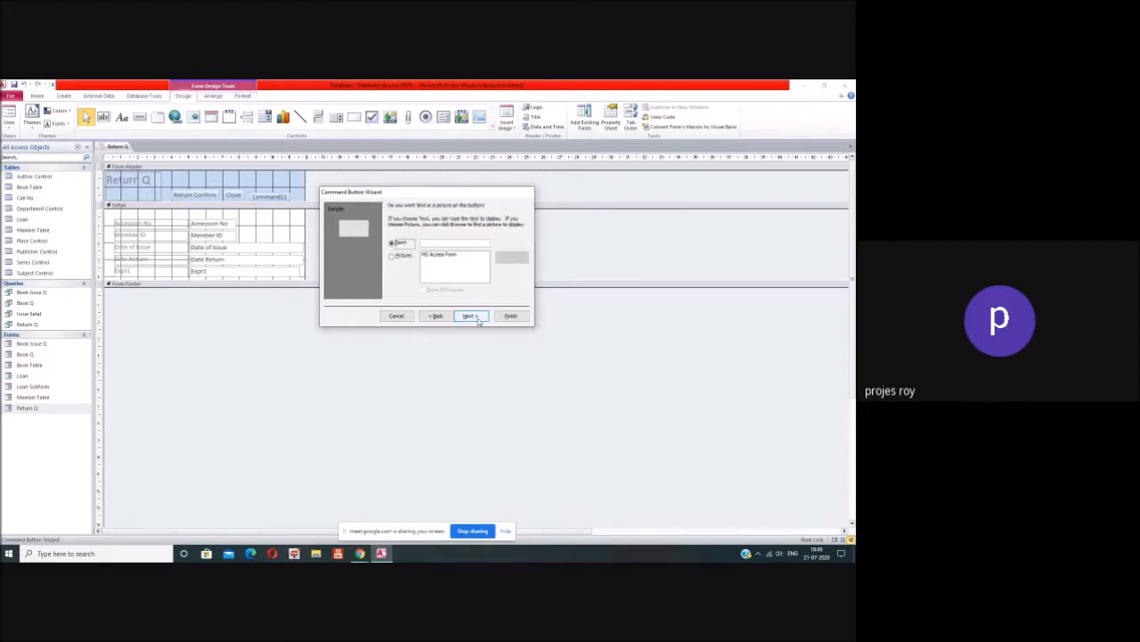
- Caption the command button "Return to Loan" and finish it with the default button name
{"action": "left_click", "coordinate": [434, 243]}
{"action": "type", "text": "Return"}
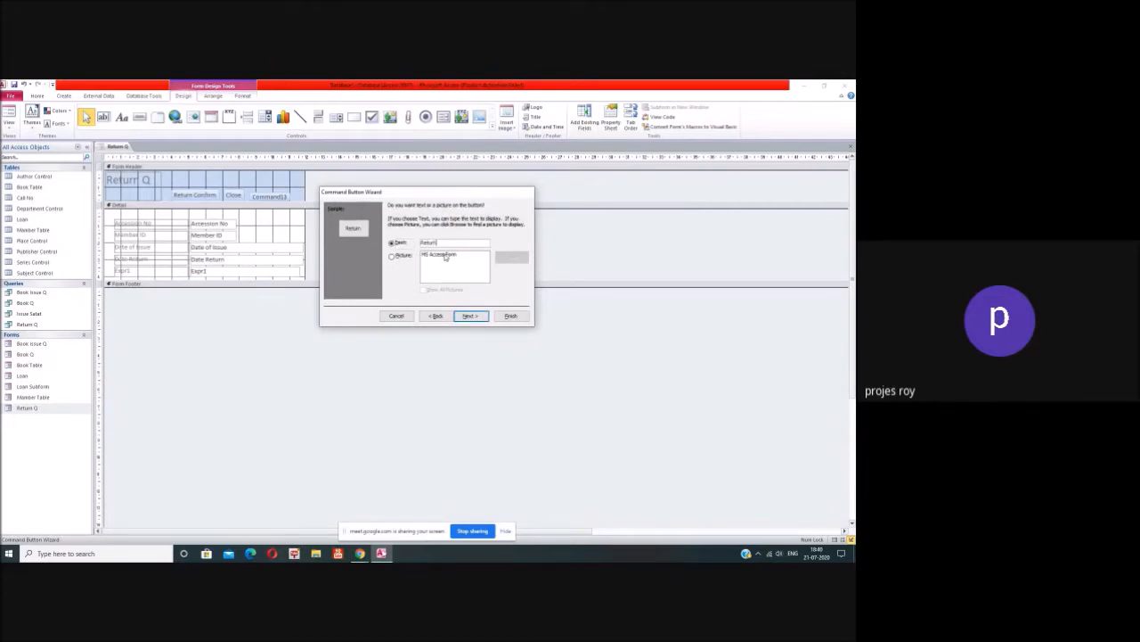
{"action": "type", "text": " to Lis"}
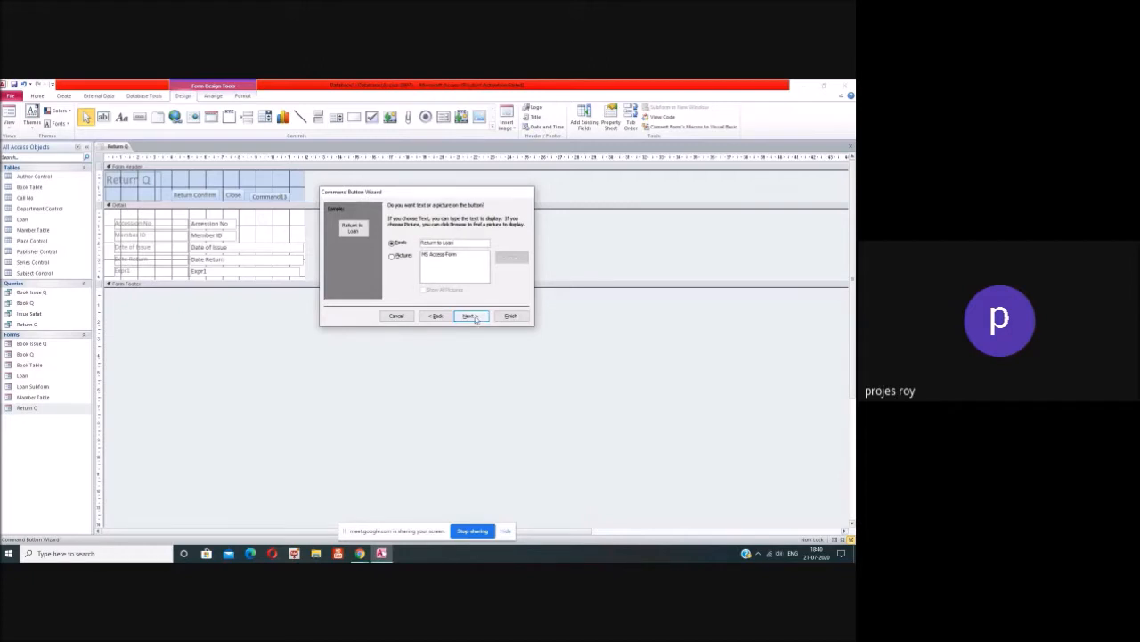
{"action": "left_click", "coordinate": [474, 317]}
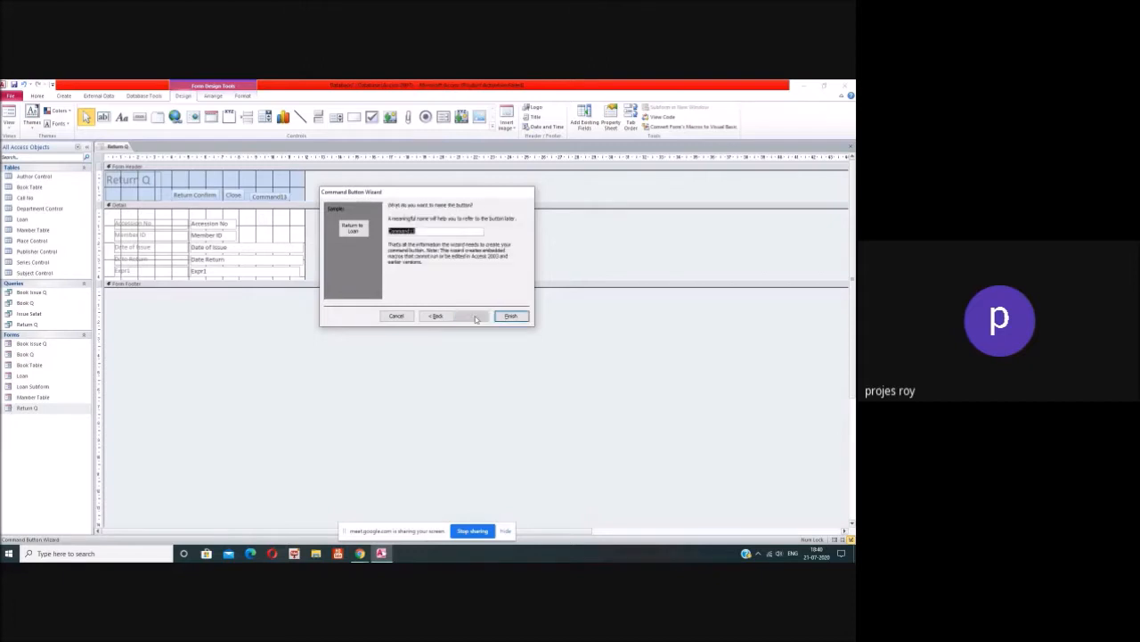
{"action": "left_click", "coordinate": [507, 317]}
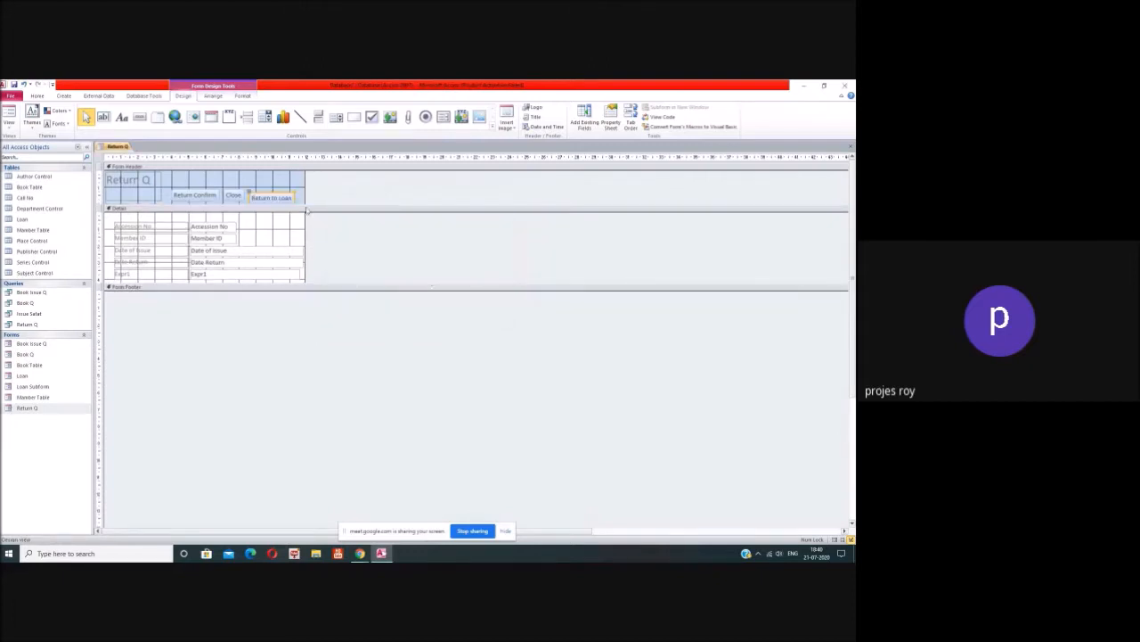
- Align the Return to Loan button with the other header buttons, and close the Return Q form with its design changes saved
{"action": "left_click_drag", "start_coordinate": [283, 198], "coordinate": [283, 194]}
{"action": "left_click", "coordinate": [343, 225]}
{"action": "left_click", "coordinate": [850, 146]}
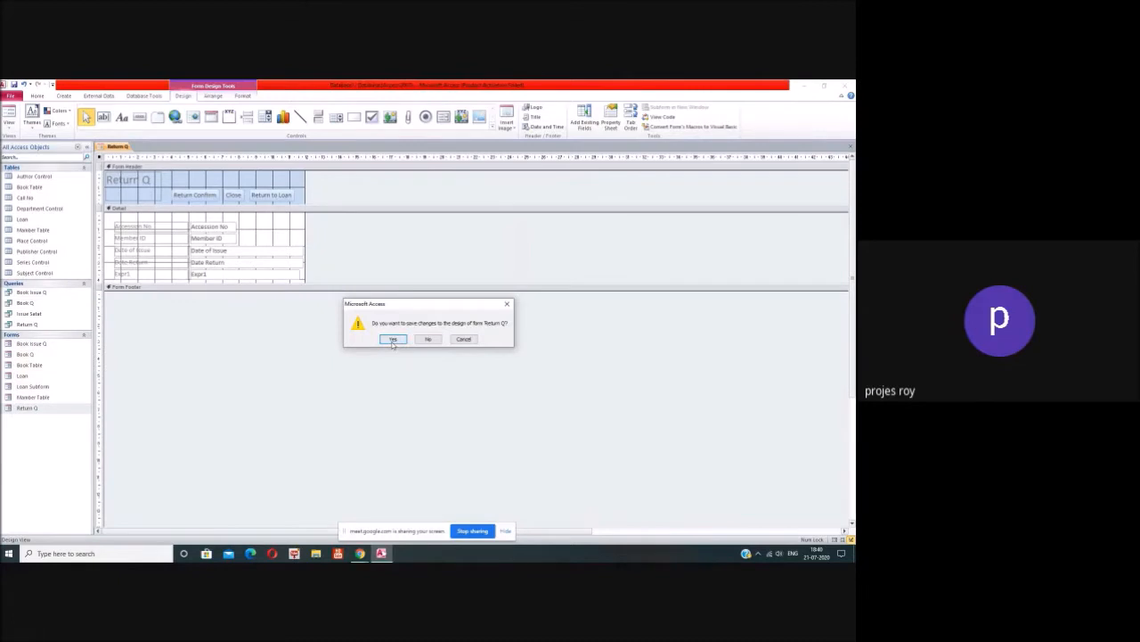
{"action": "left_click", "coordinate": [394, 346]}
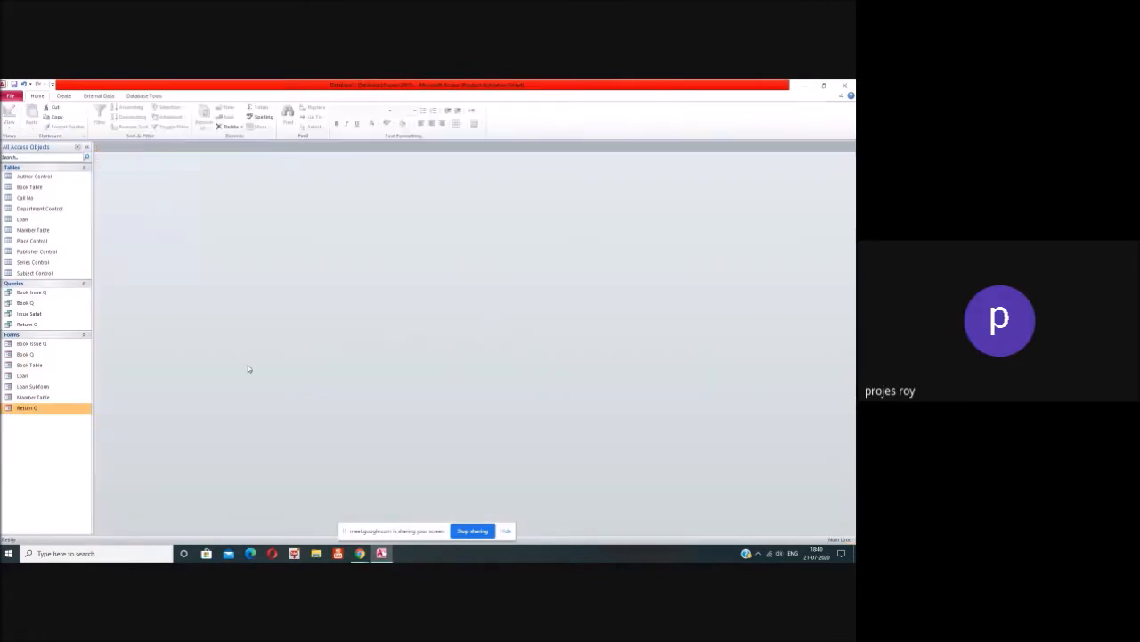
- Open the Loan form and check its Accession No and Member ID fields
{"action": "left_click", "coordinate": [41, 377]}
{"action": "double_click", "coordinate": [40, 377]}
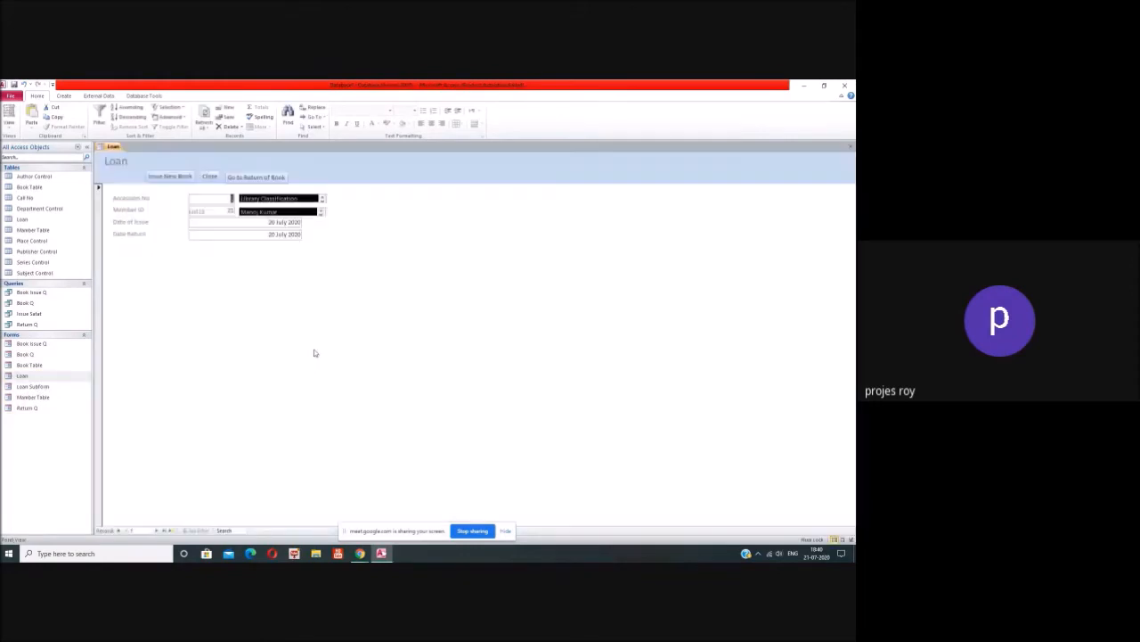
{"action": "left_click", "coordinate": [205, 214]}
{"action": "left_click", "coordinate": [229, 199]}
{"action": "left_click", "coordinate": [209, 177]}
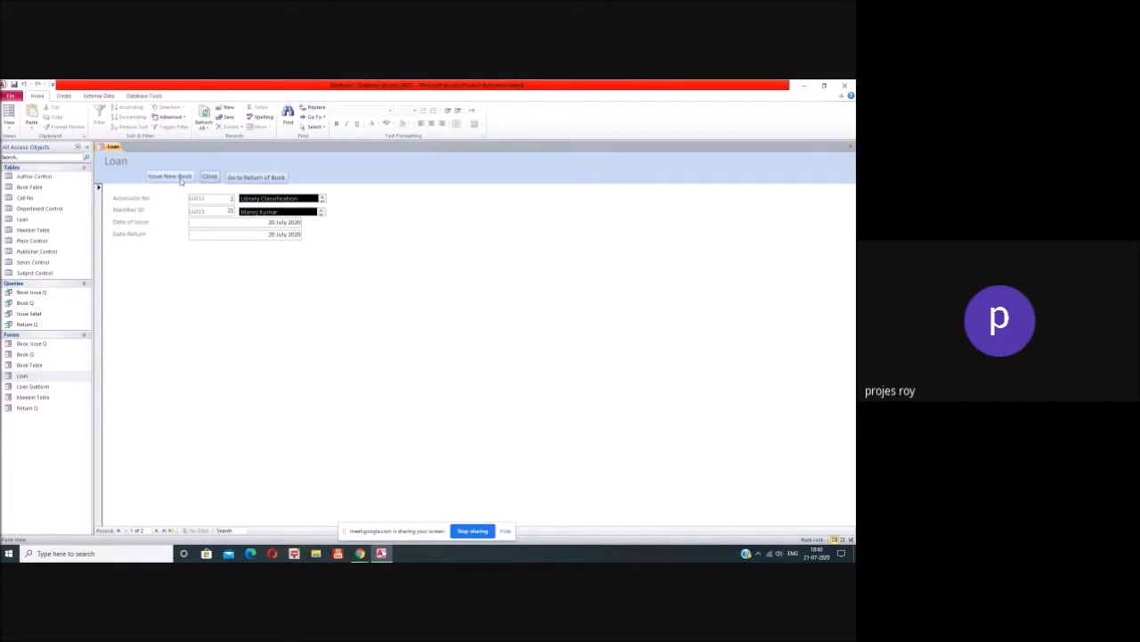
- Test the Loan form's Go to Return of Book command, dismiss the macro dialogs and close the form
{"action": "left_click", "coordinate": [264, 179]}
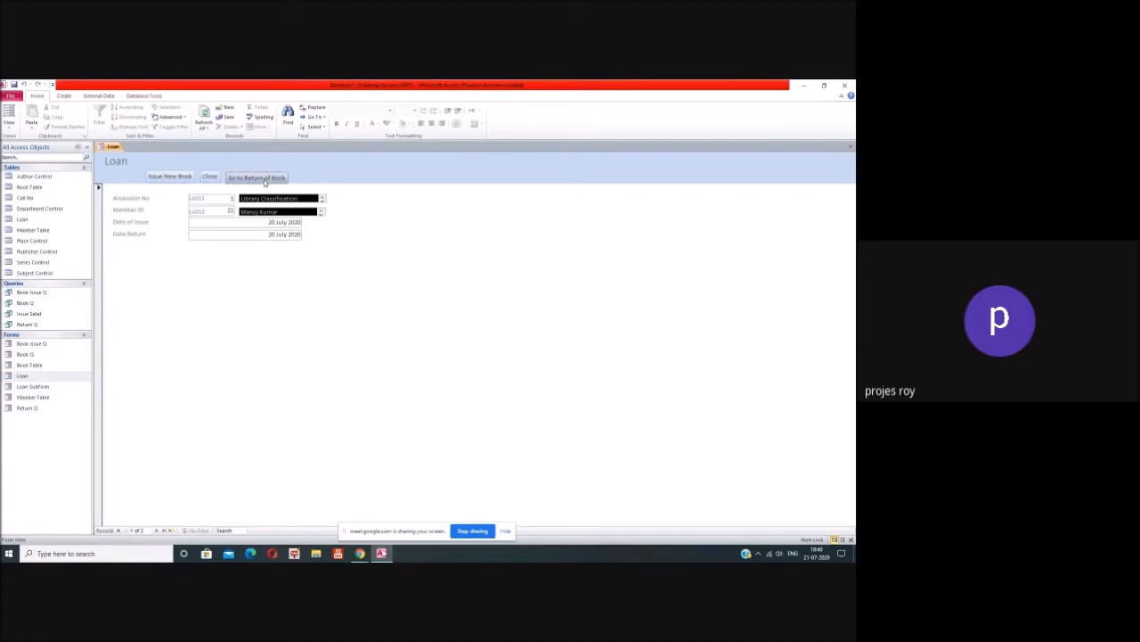
{"action": "left_click", "coordinate": [428, 341]}
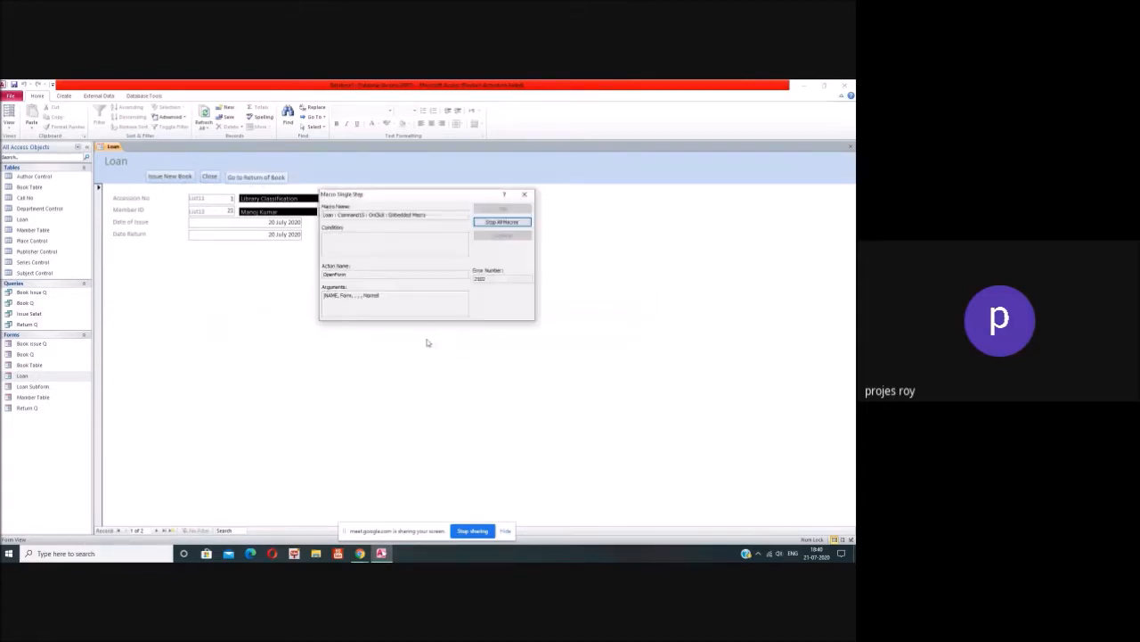
{"action": "left_click", "coordinate": [525, 194]}
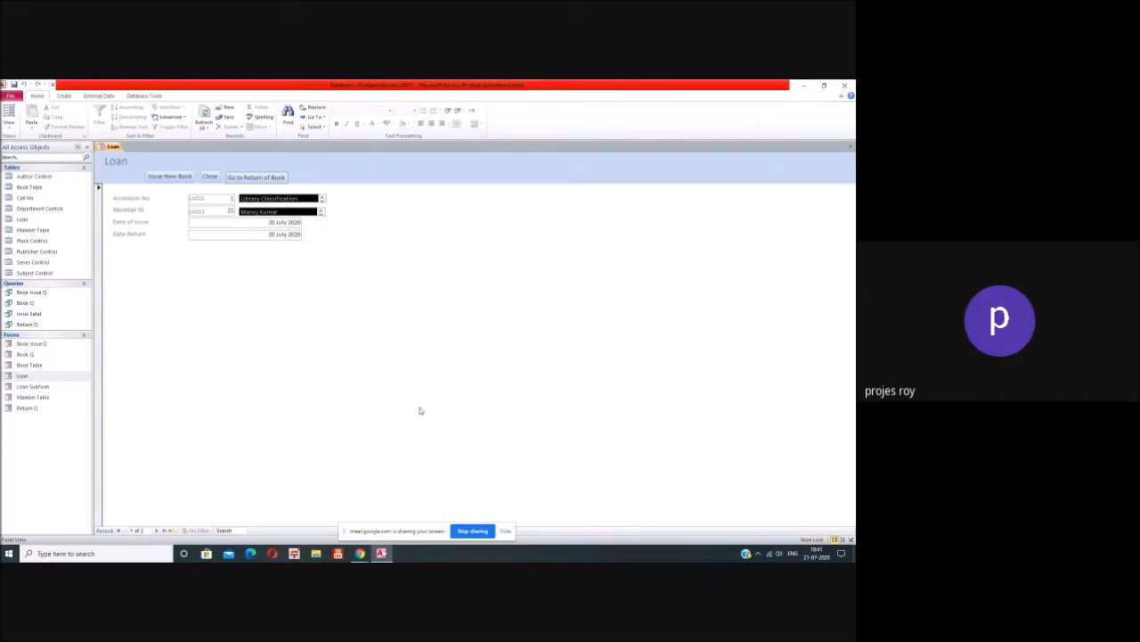
{"action": "left_click", "coordinate": [230, 197]}
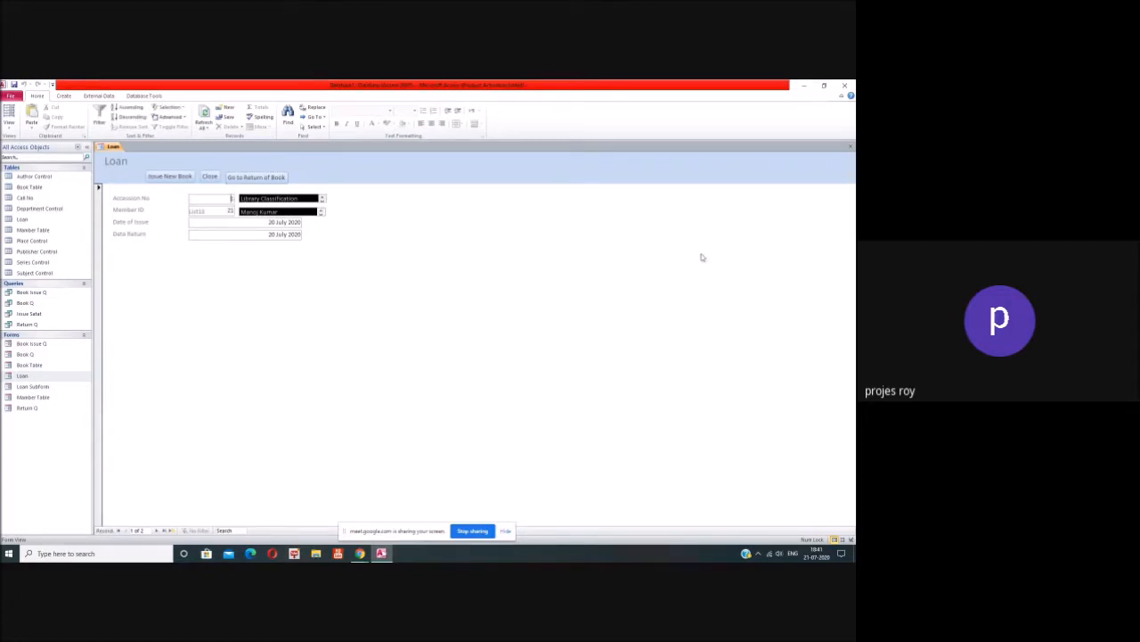
{"action": "left_click", "coordinate": [851, 148]}
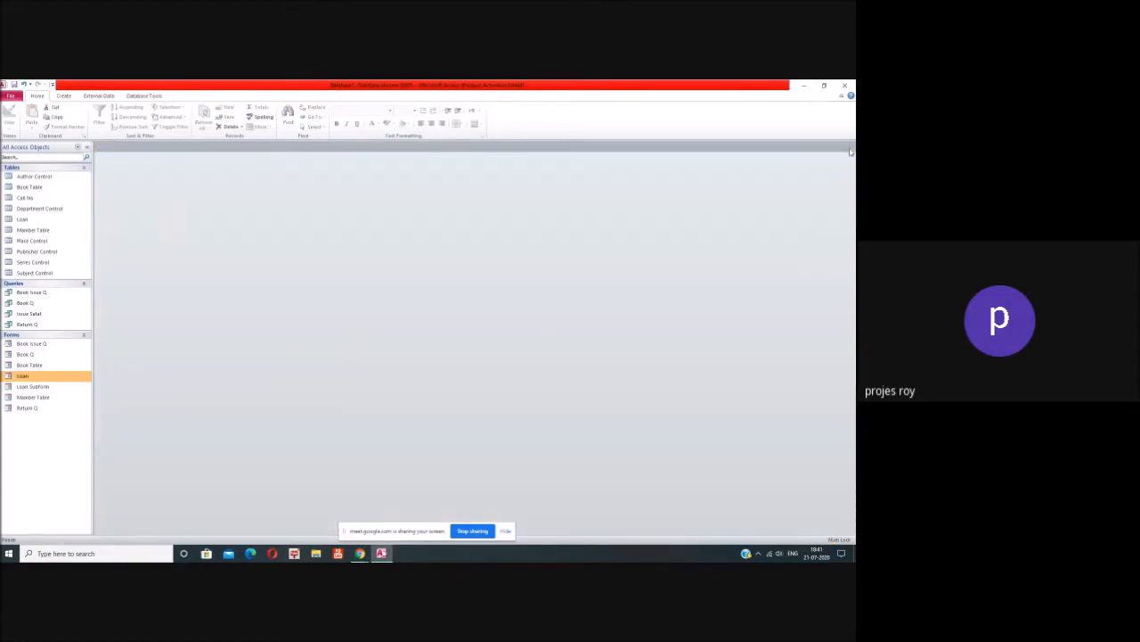
- Open the Return Q form for an accession number, confirm the book's return by deleting the loan record, and leave the form
{"action": "double_click", "coordinate": [26, 407]}
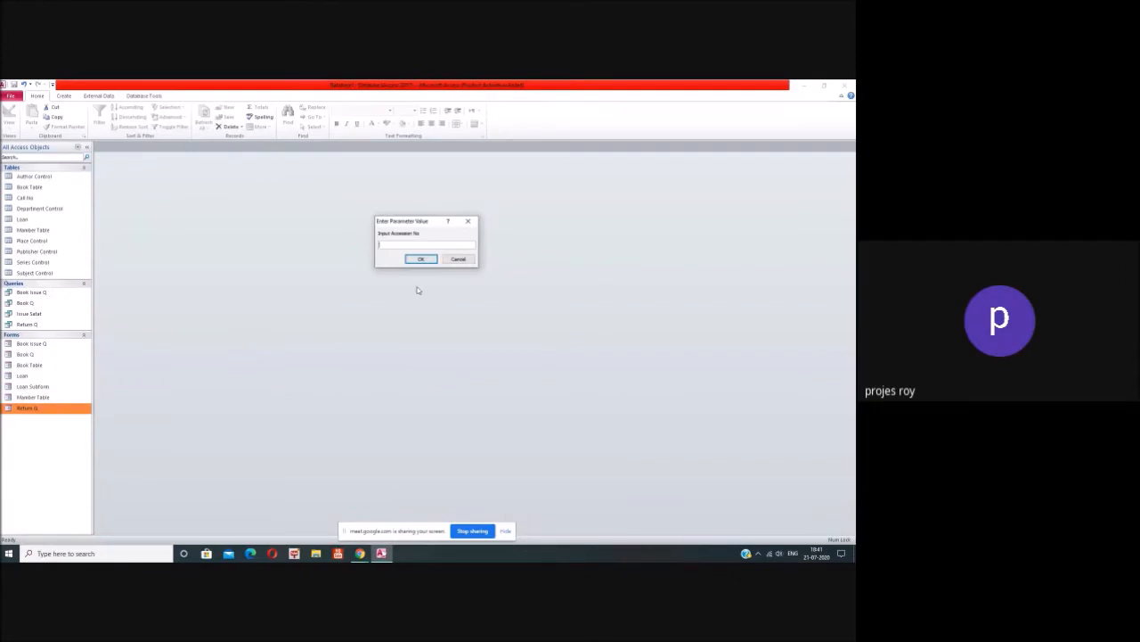
{"action": "key", "text": "Return"}
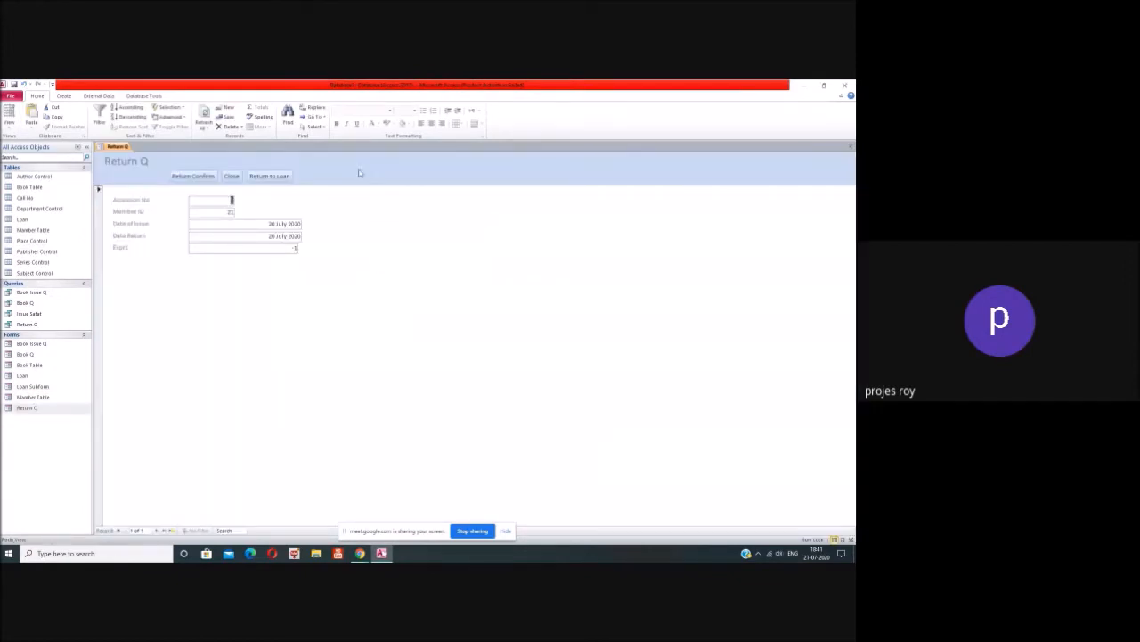
{"action": "left_click", "coordinate": [202, 179]}
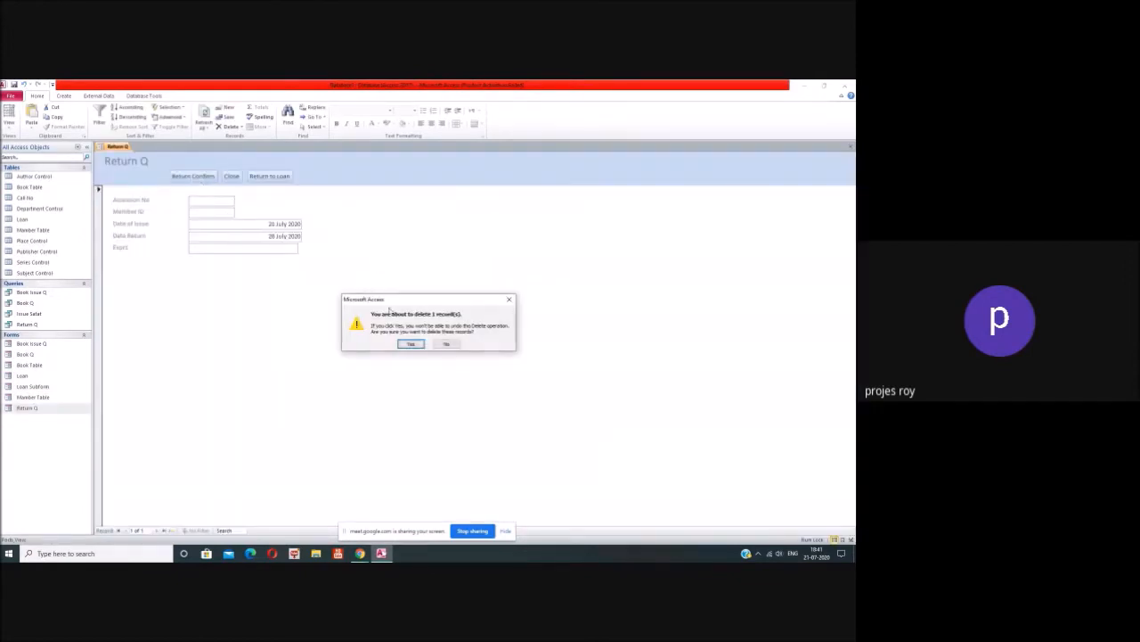
{"action": "left_click", "coordinate": [413, 344]}
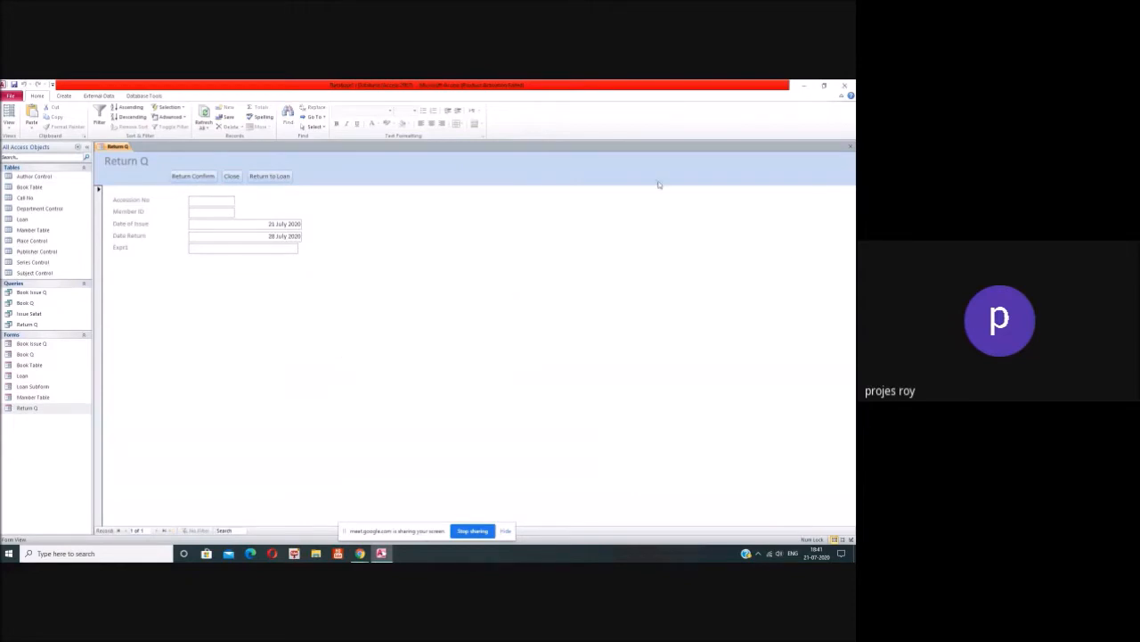
{"action": "left_click", "coordinate": [264, 181]}
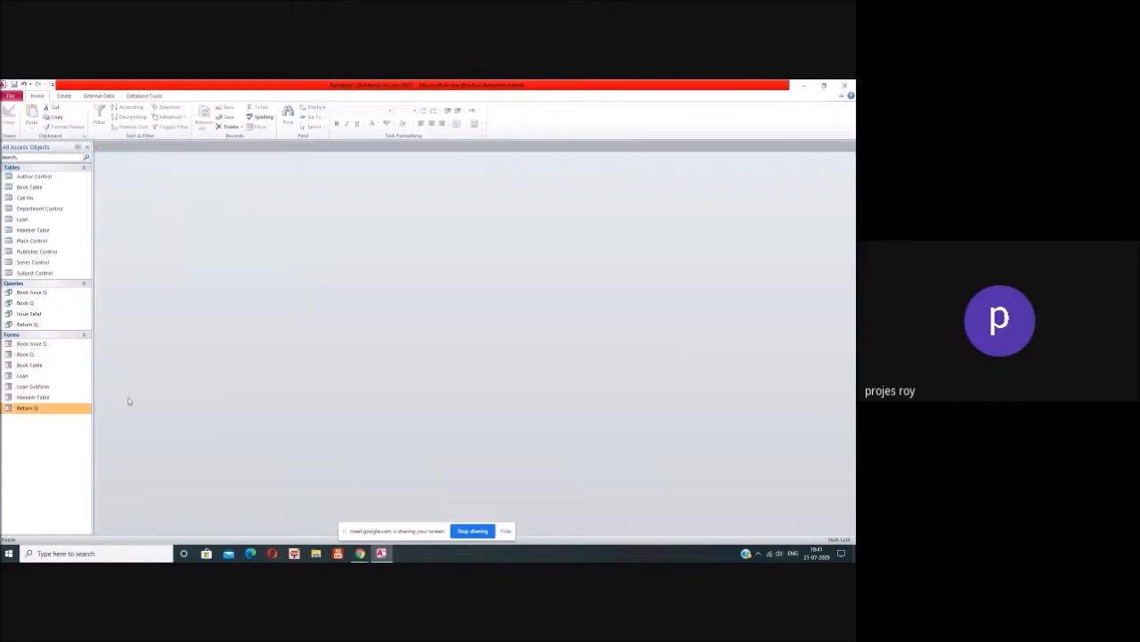
- Issue the Library Classification book in a new Loan form record by entering its accession number and the member's ID, and close the form
{"action": "double_click", "coordinate": [27, 376]}
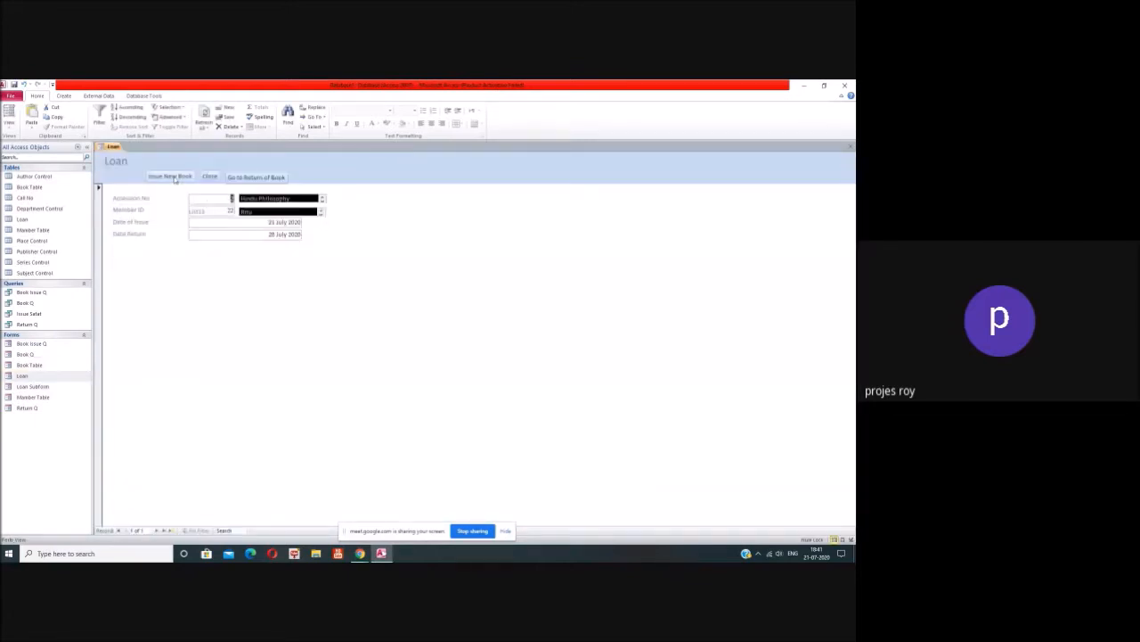
{"action": "left_click", "coordinate": [174, 177]}
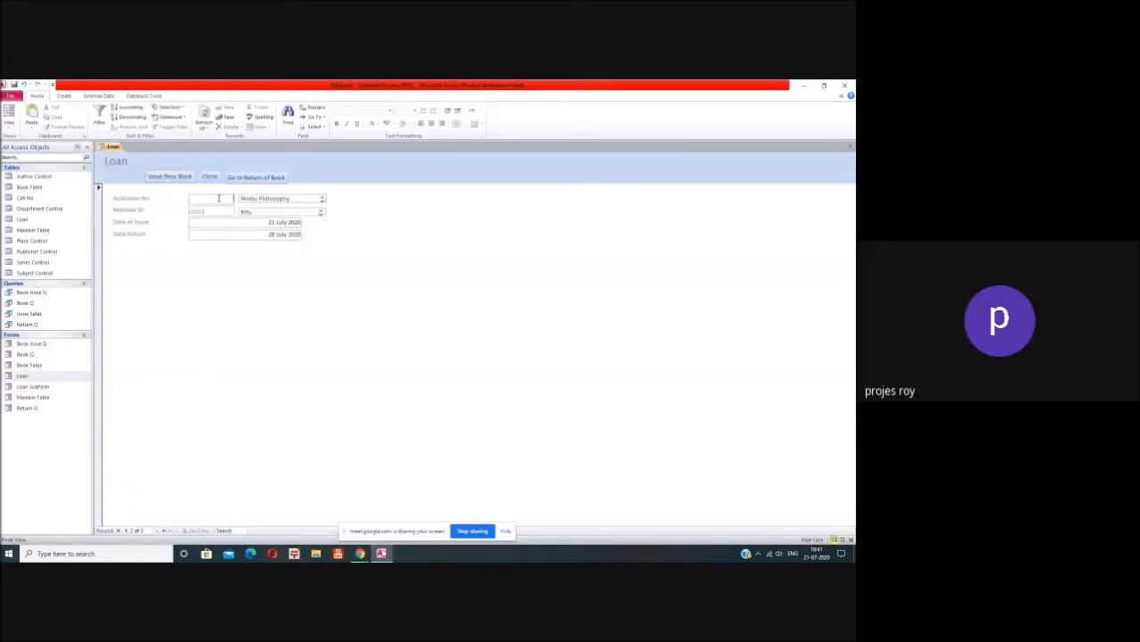
{"action": "key", "text": "Tab"}
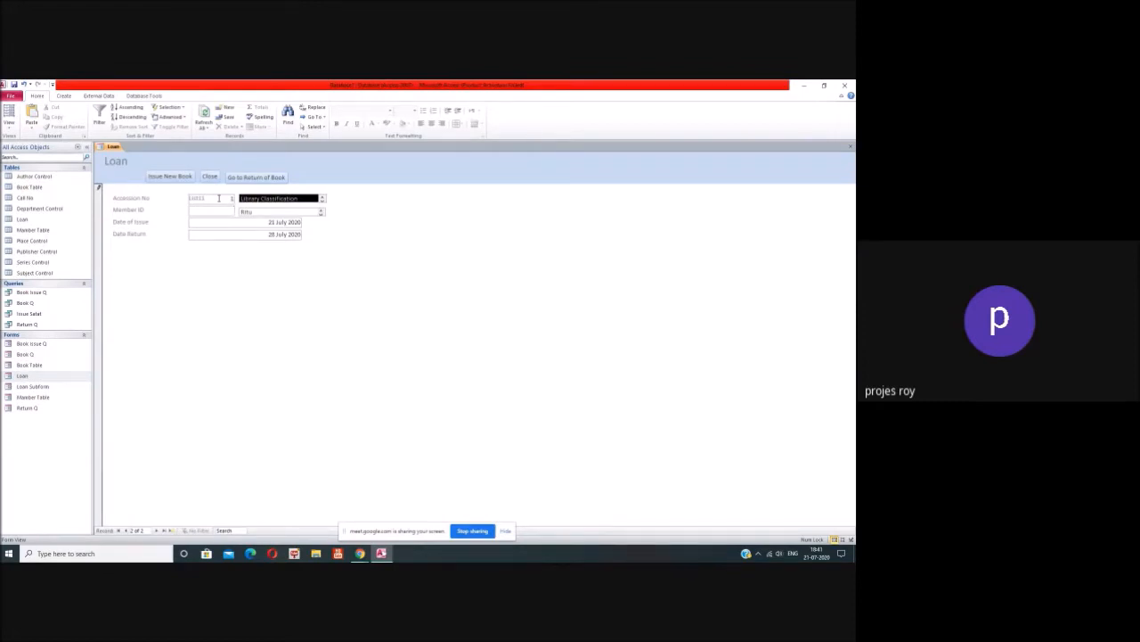
{"action": "key", "text": "Tab"}
{"action": "left_click", "coordinate": [237, 212]}
{"action": "key", "text": "Tab"}
{"action": "key", "text": "Tab"}
{"action": "key", "text": "Tab"}
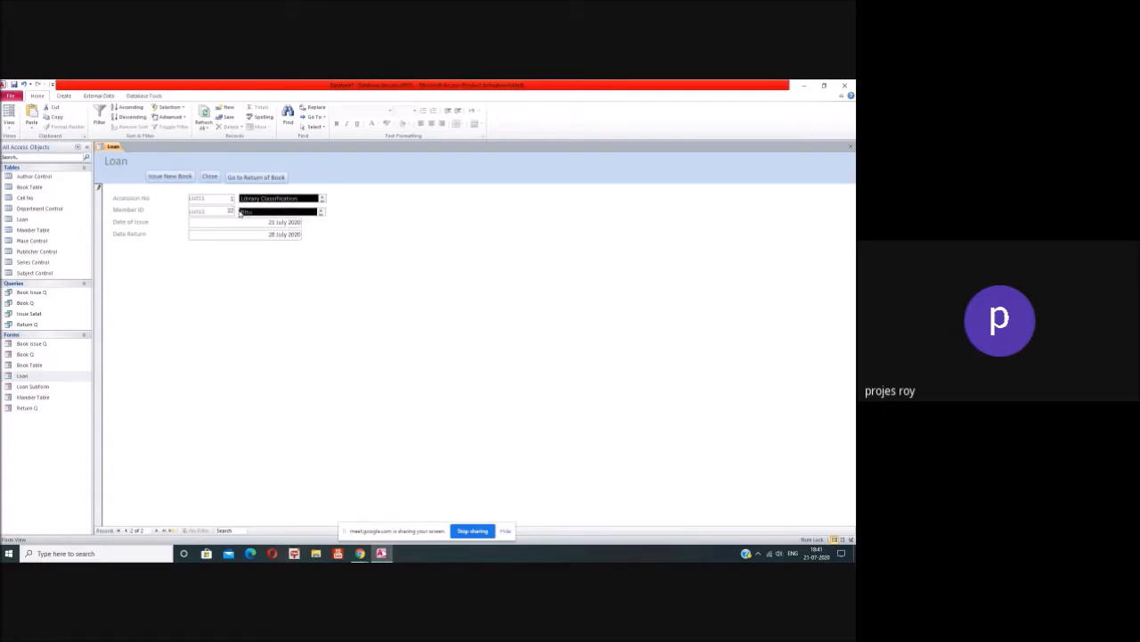
{"action": "left_click", "coordinate": [216, 177]}
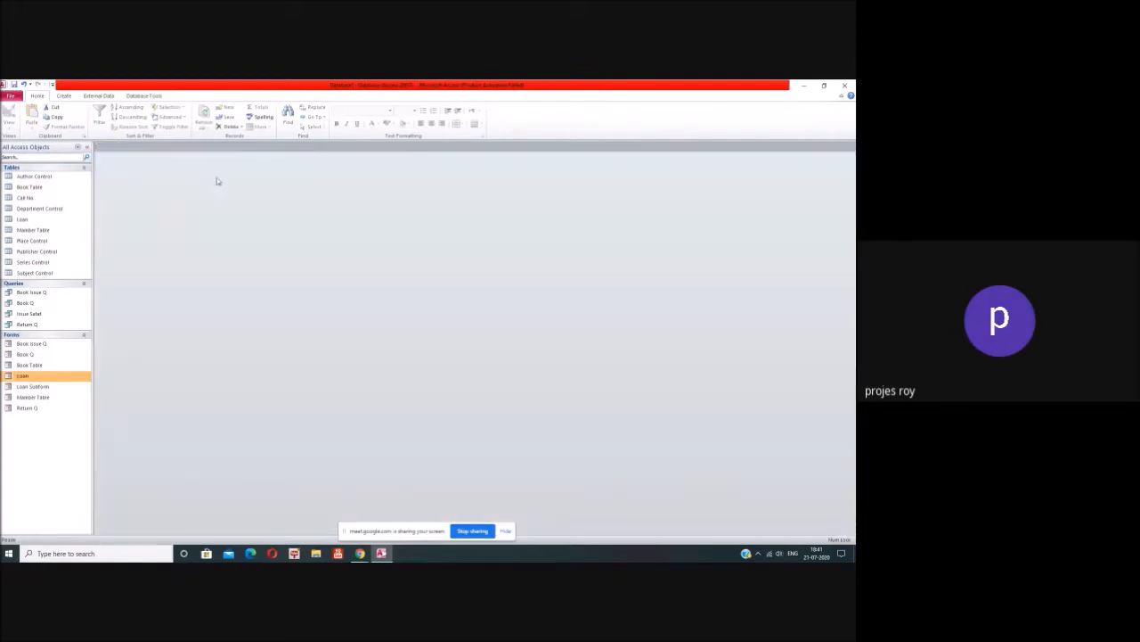
- Delete the extra labels overlapping the Accession No and Member ID fields in the Loan form's design and save the changes
{"action": "right_click", "coordinate": [38, 378]}
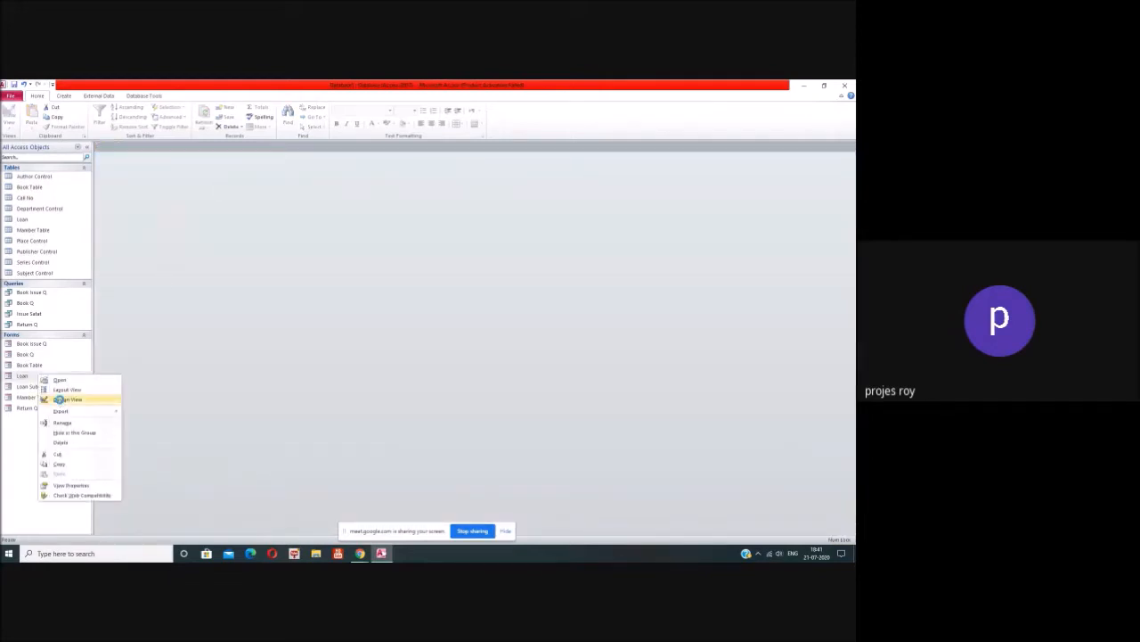
{"action": "left_click", "coordinate": [61, 400]}
{"action": "left_click", "coordinate": [258, 228]}
{"action": "left_click", "coordinate": [207, 225]}
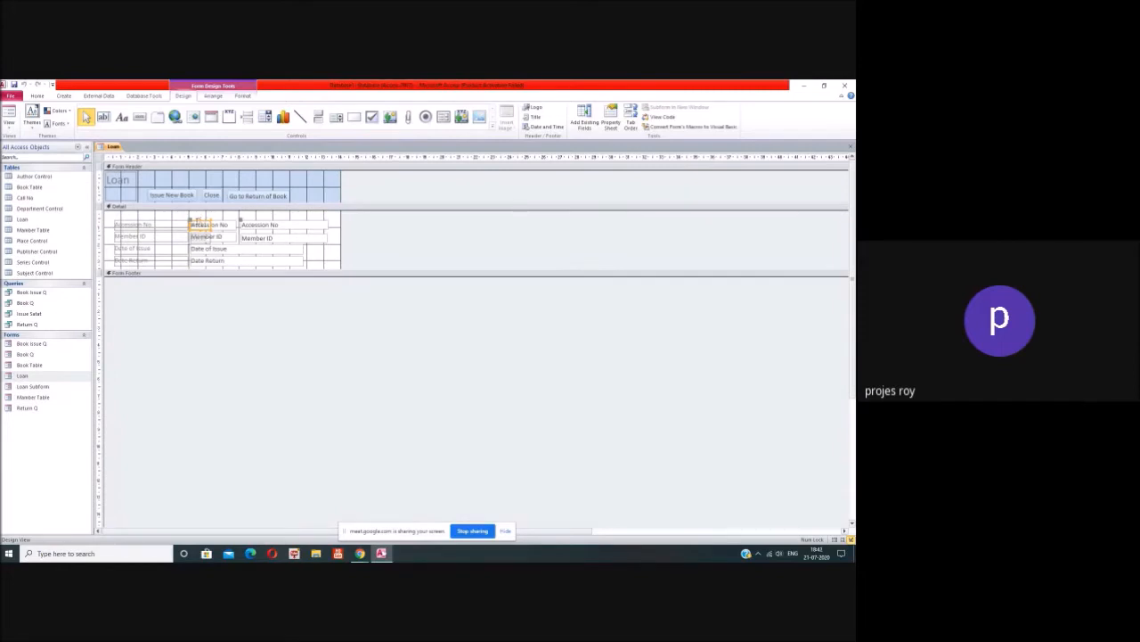
{"action": "left_click", "coordinate": [197, 223]}
{"action": "key", "text": "Delete"}
{"action": "left_click", "coordinate": [198, 238]}
{"action": "left_click", "coordinate": [198, 238]}
{"action": "left_click", "coordinate": [851, 146]}
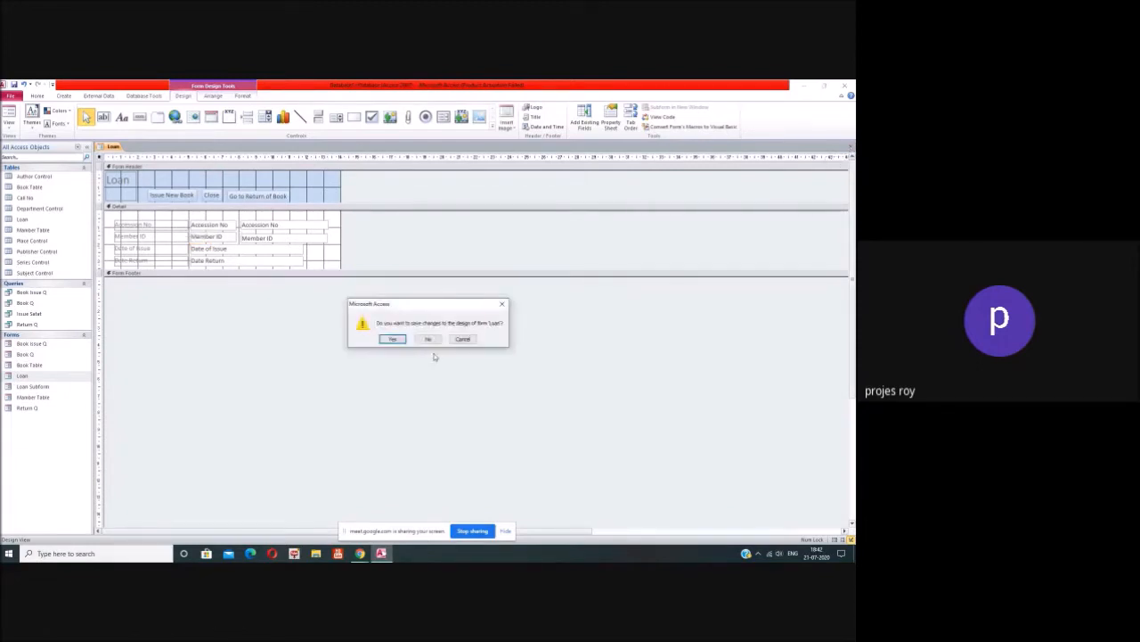
{"action": "left_click", "coordinate": [393, 339]}
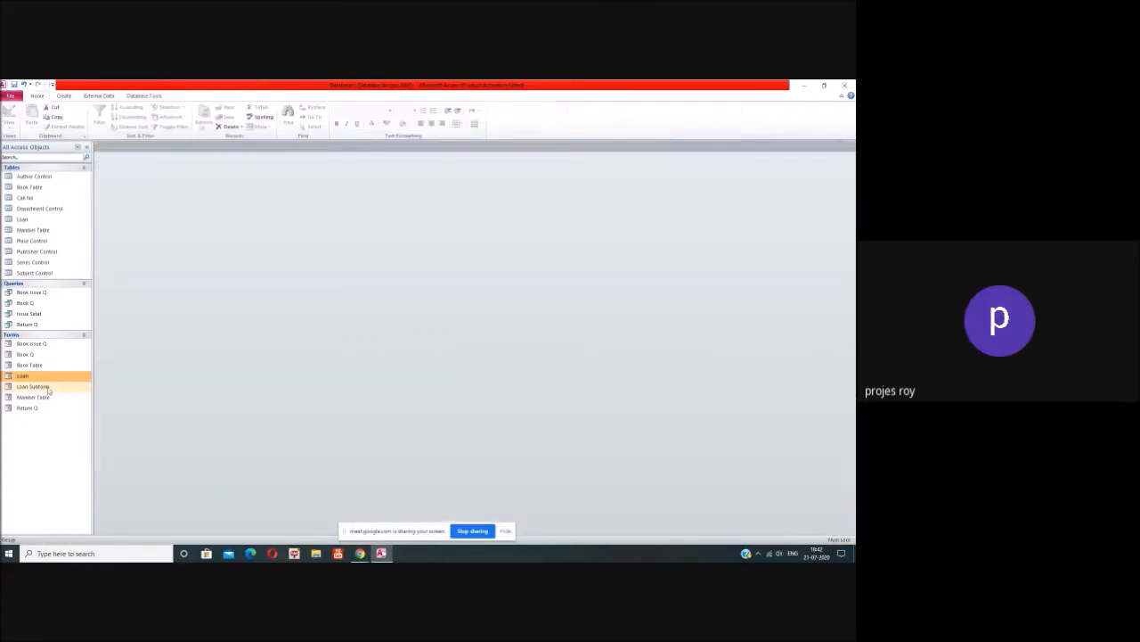
- Test adding a book in the Book Table form with placeholder 0 as accession number and title, without an author, and close the form
{"action": "double_click", "coordinate": [28, 364]}
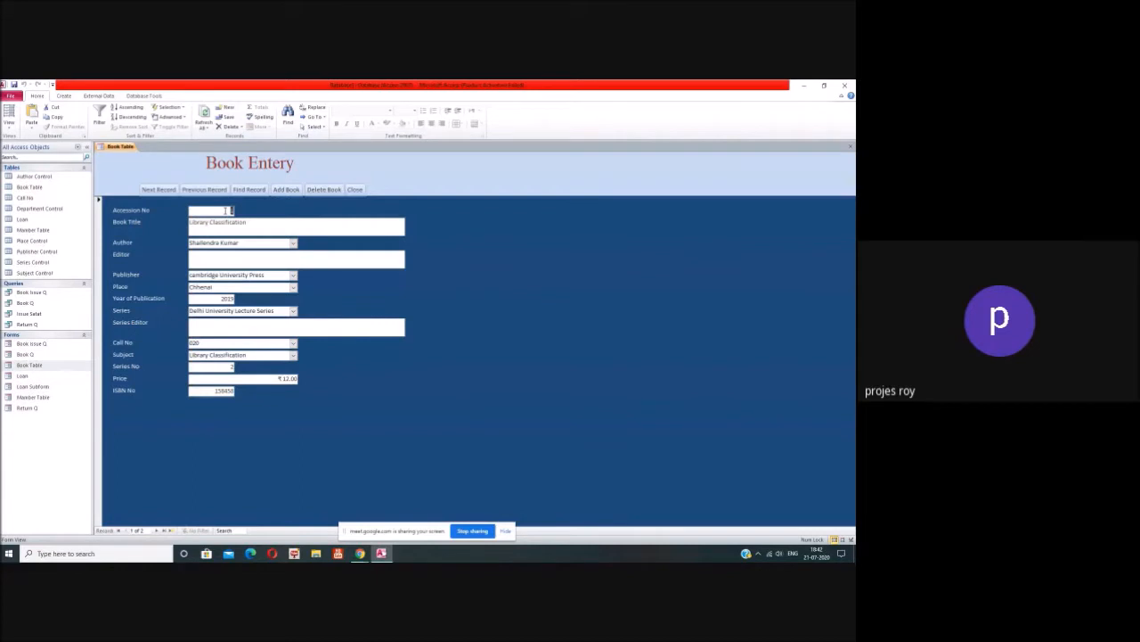
{"action": "left_click", "coordinate": [170, 191]}
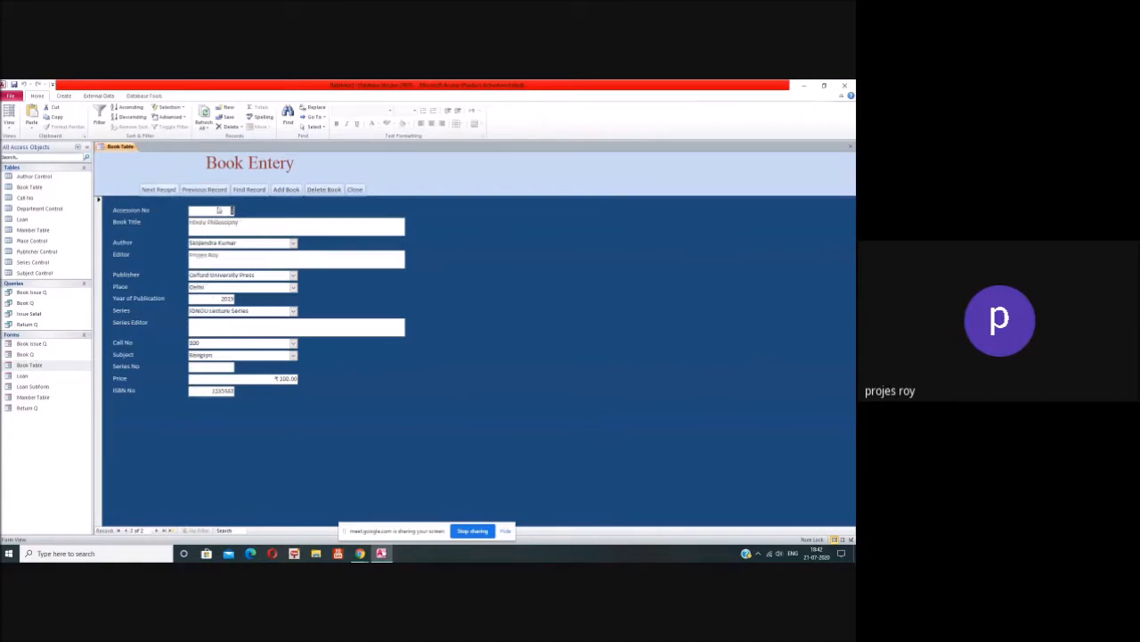
{"action": "left_click", "coordinate": [280, 192]}
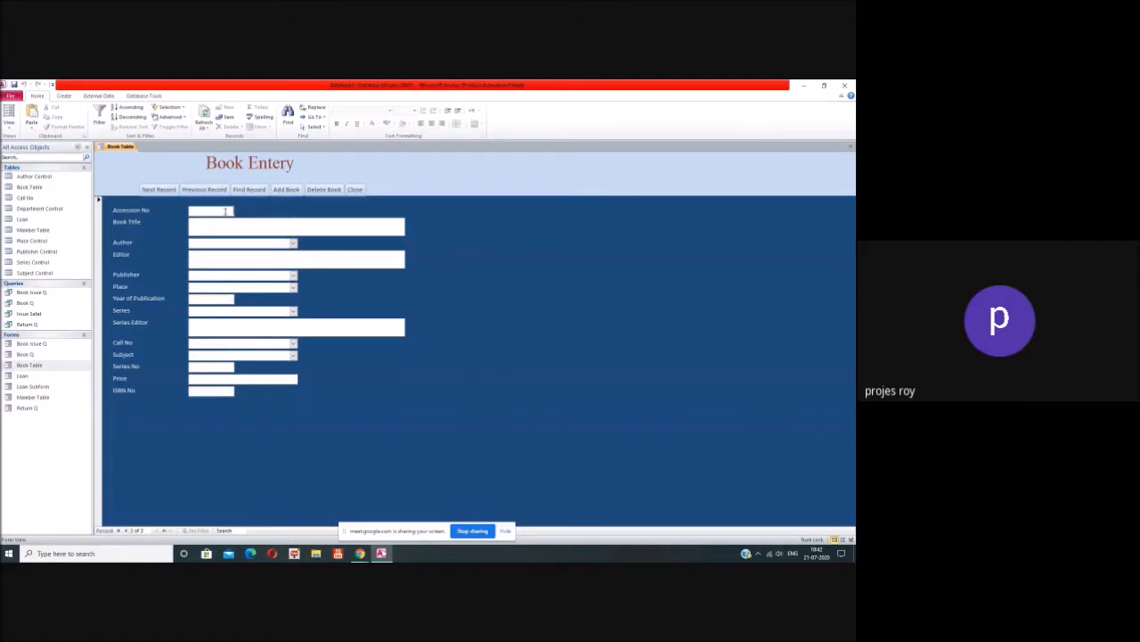
{"action": "left_click", "coordinate": [224, 226]}
{"action": "left_click", "coordinate": [228, 261]}
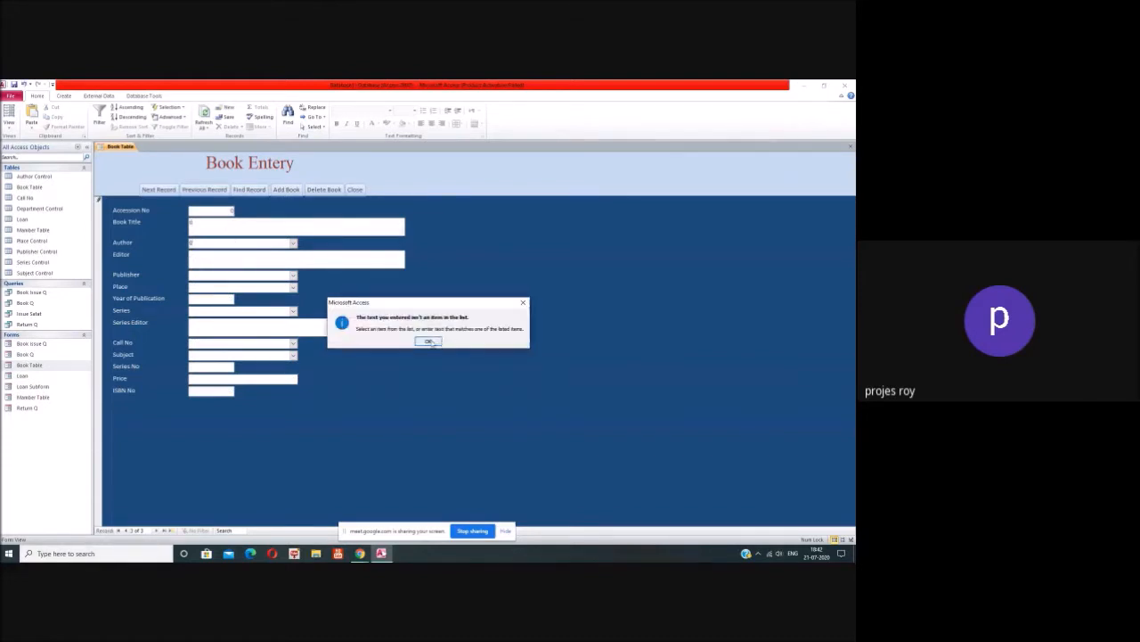
{"action": "left_click", "coordinate": [430, 343]}
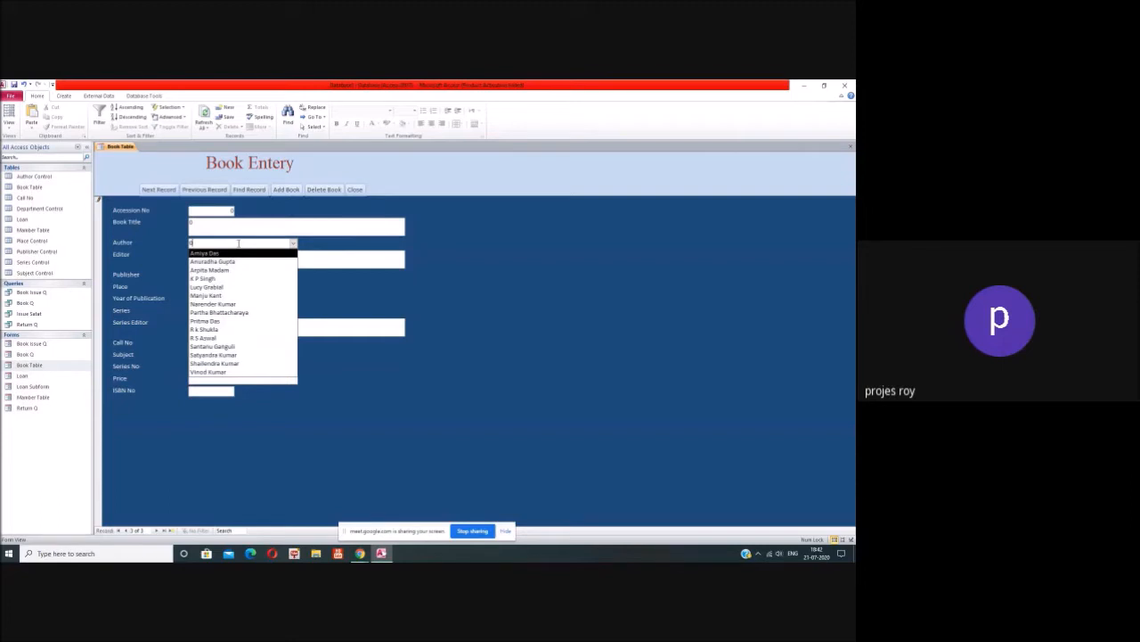
{"action": "left_click", "coordinate": [319, 251]}
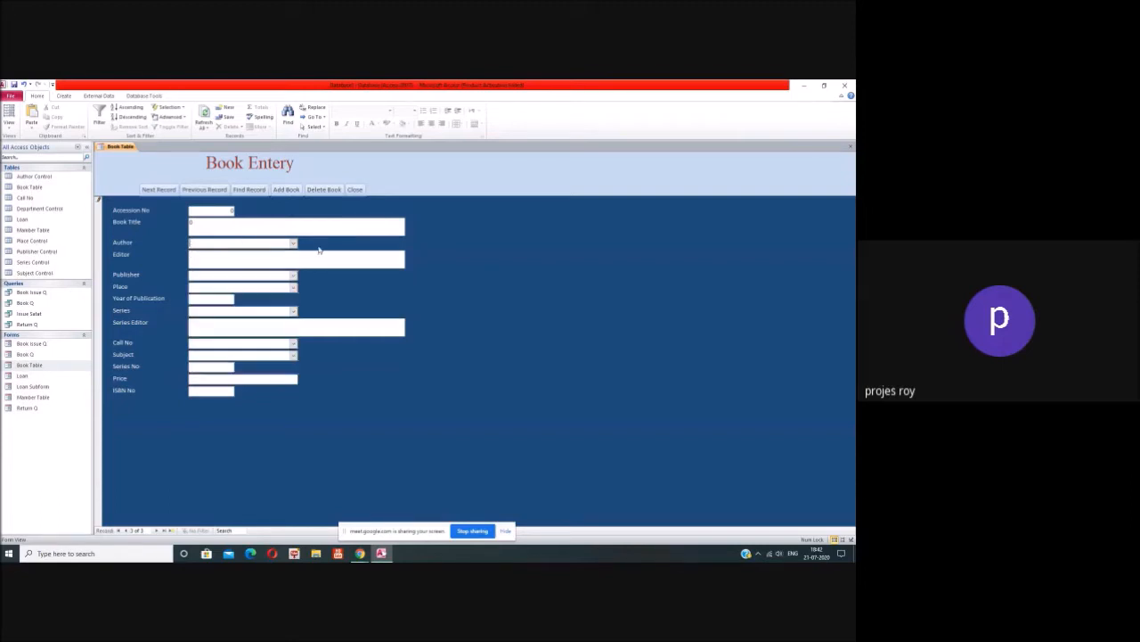
{"action": "left_click", "coordinate": [277, 260]}
{"action": "left_click", "coordinate": [851, 148]}
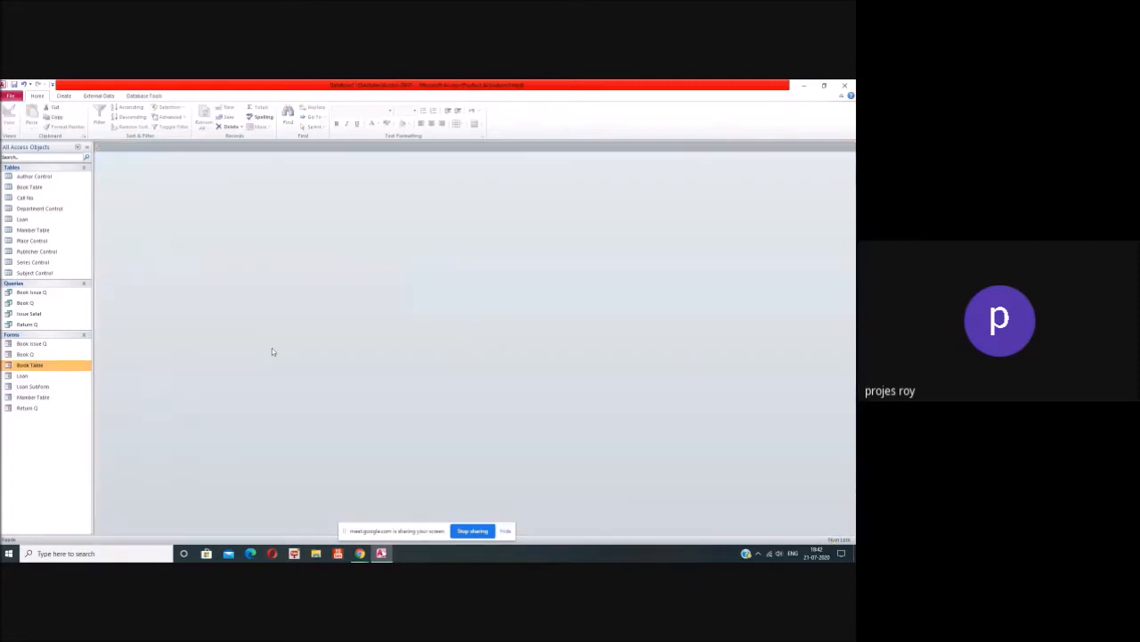
{"action": "double_click", "coordinate": [45, 369]}
{"action": "left_click", "coordinate": [356, 191]}
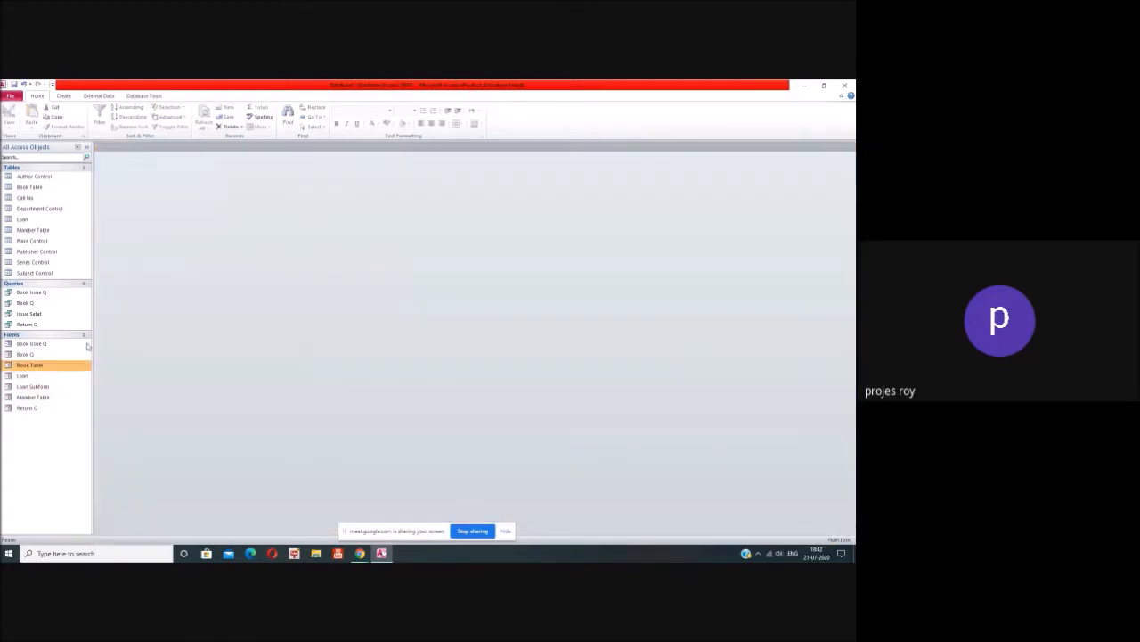
- Test adding a member in the Member Table form with placeholder 0 as ID and name, recheck the form and close it
{"action": "left_click", "coordinate": [40, 399]}
{"action": "double_click", "coordinate": [41, 401]}
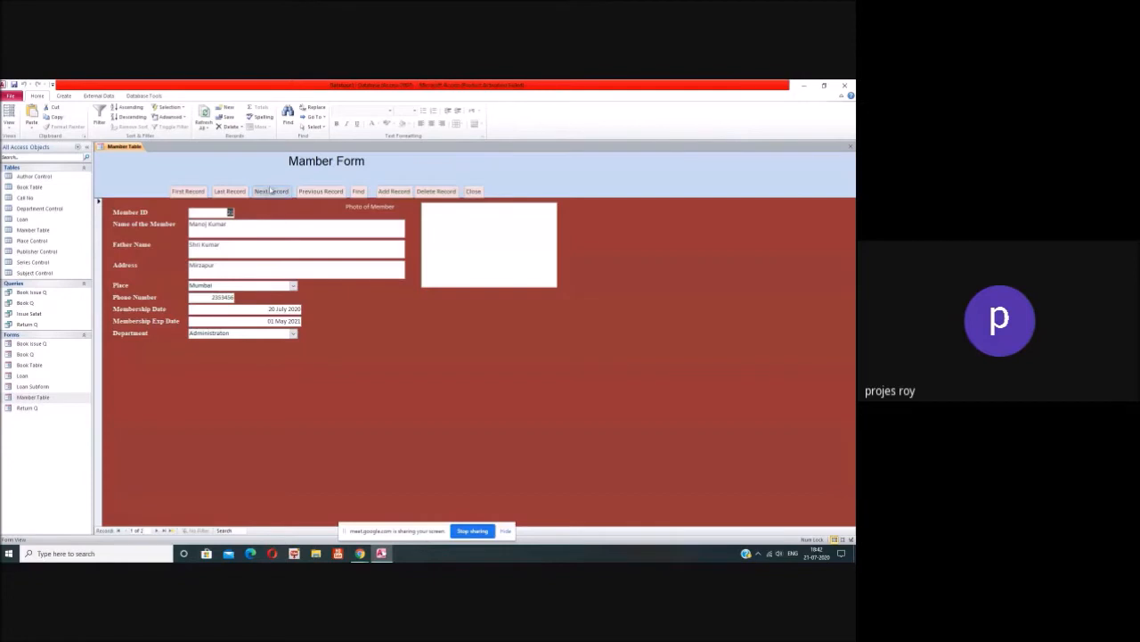
{"action": "left_click", "coordinate": [394, 192]}
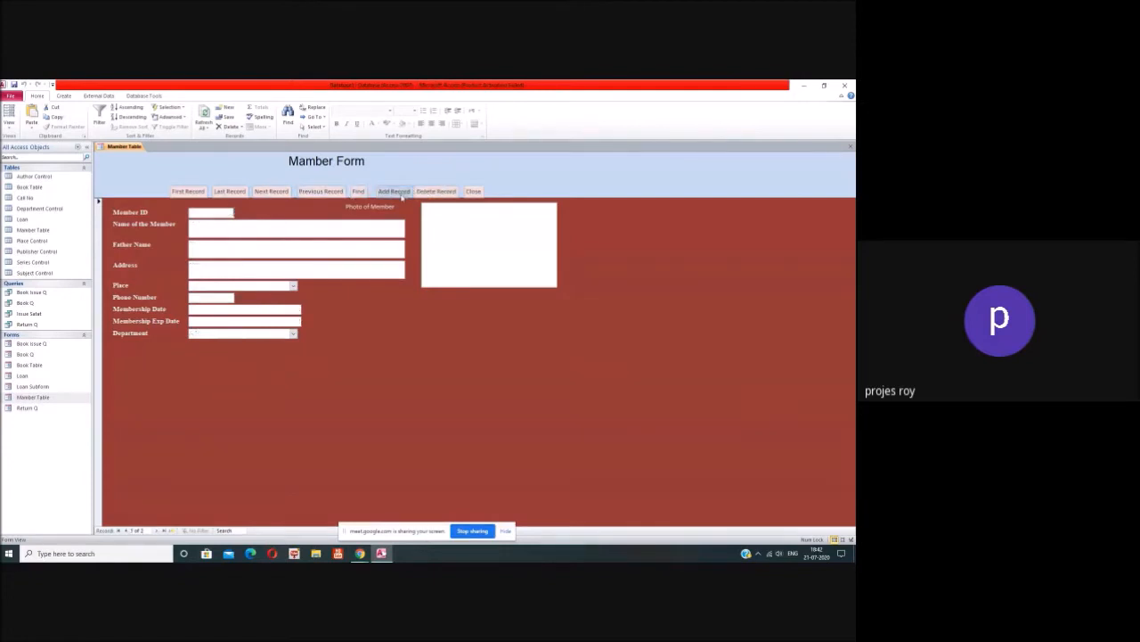
{"action": "left_click", "coordinate": [237, 228]}
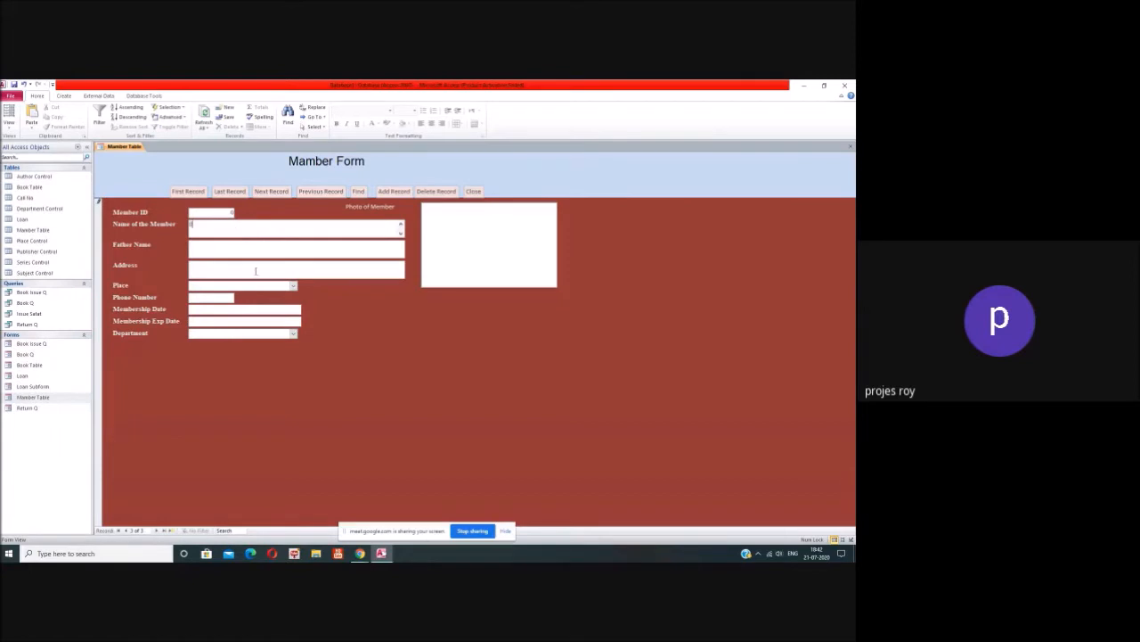
{"action": "left_click", "coordinate": [474, 192]}
{"action": "double_click", "coordinate": [38, 398]}
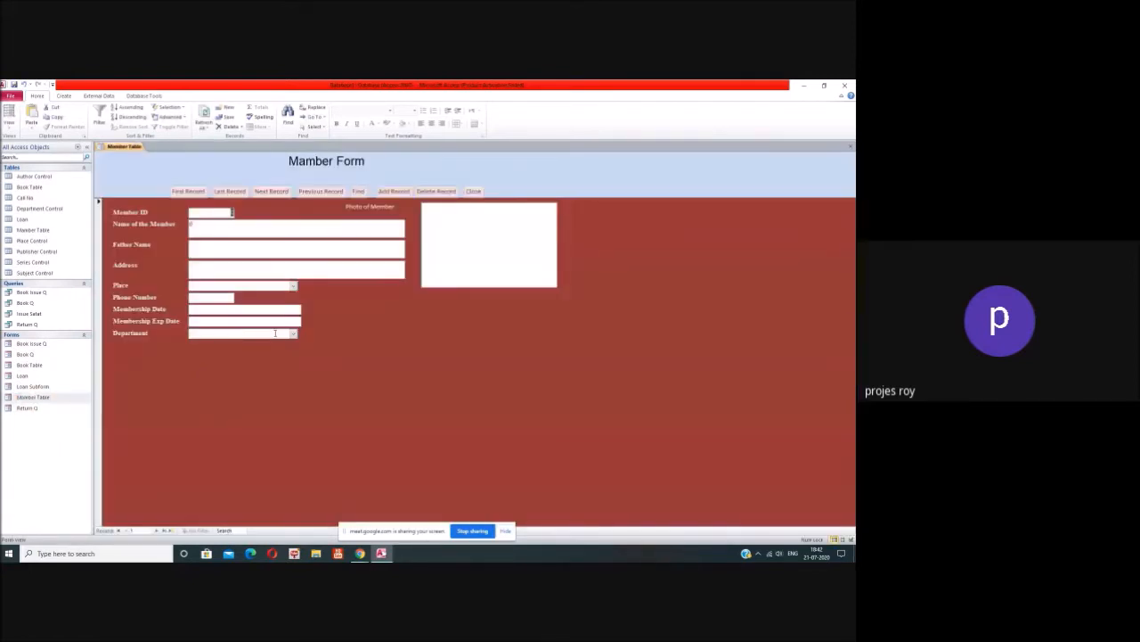
{"action": "left_click", "coordinate": [471, 191]}
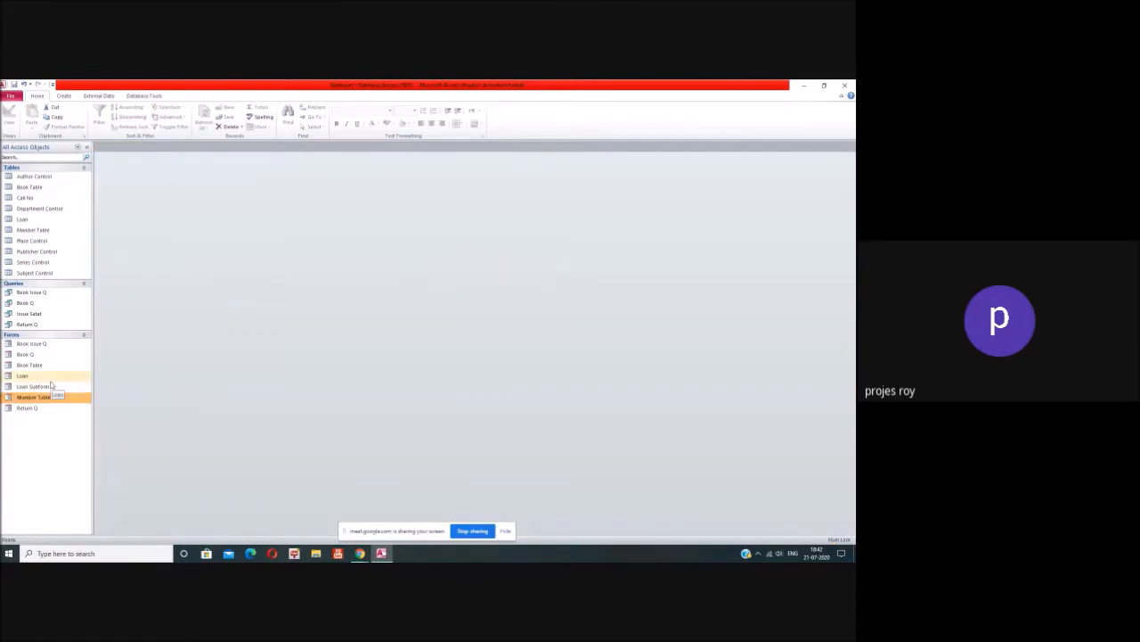
- Check the Loan form's record, open Return Q for the book's accession number and confirm its return by deleting the loan record
{"action": "double_click", "coordinate": [40, 375]}
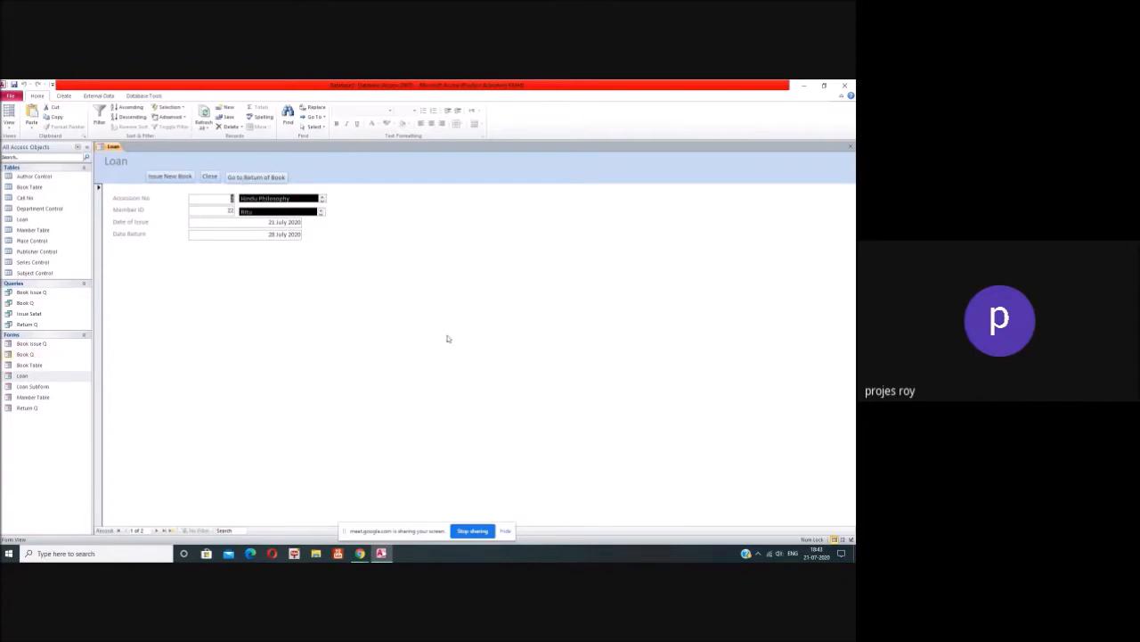
{"action": "left_click", "coordinate": [850, 146]}
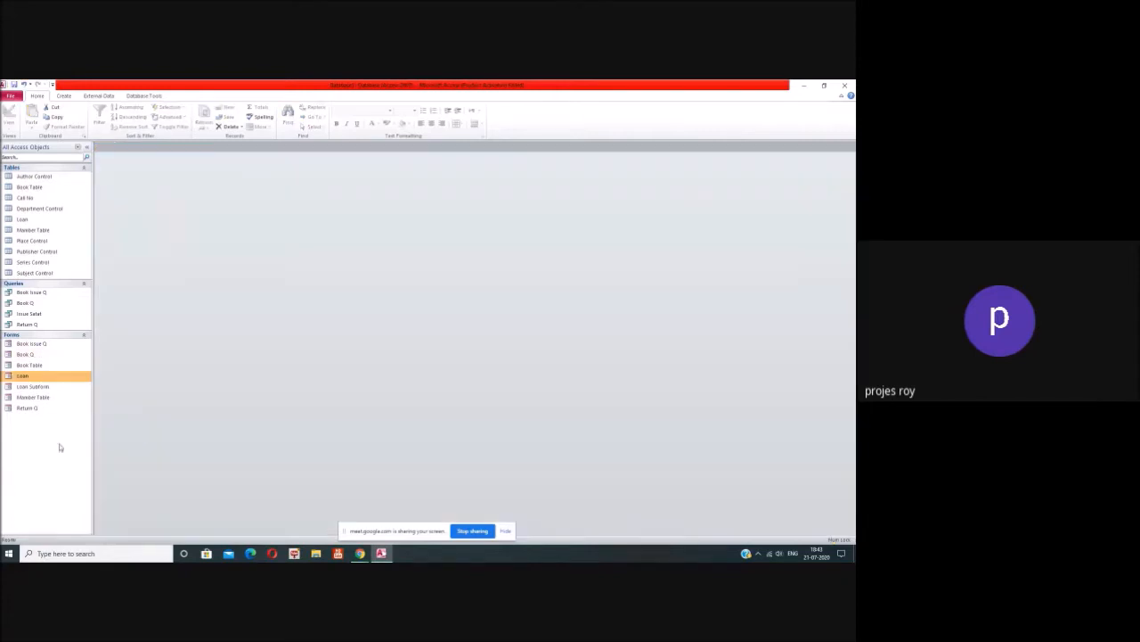
{"action": "double_click", "coordinate": [29, 408]}
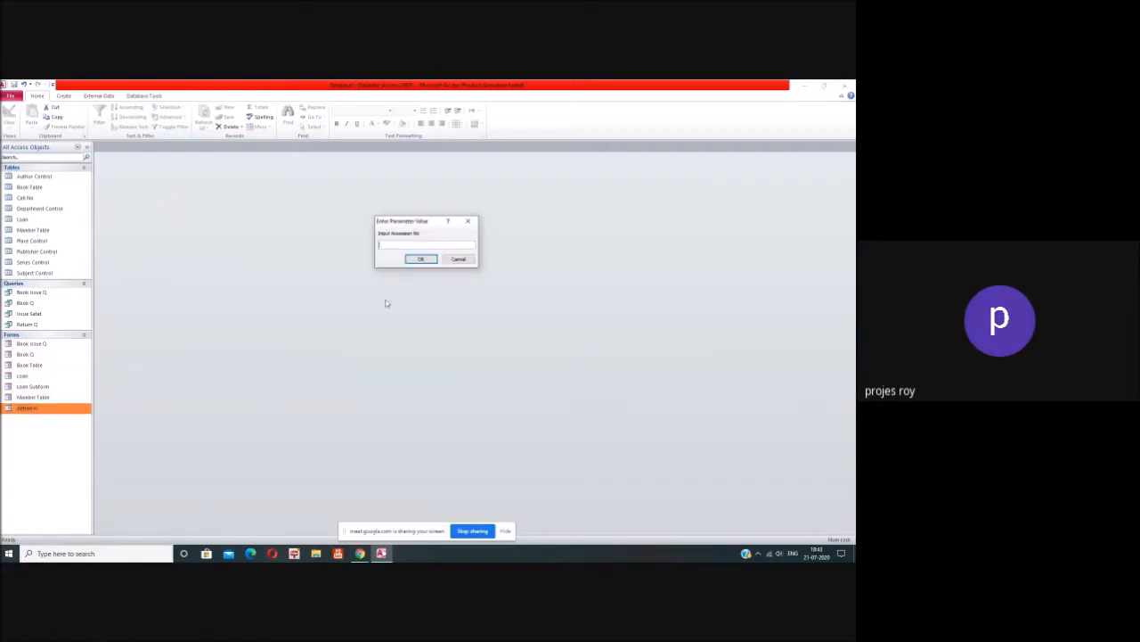
{"action": "left_click", "coordinate": [412, 260]}
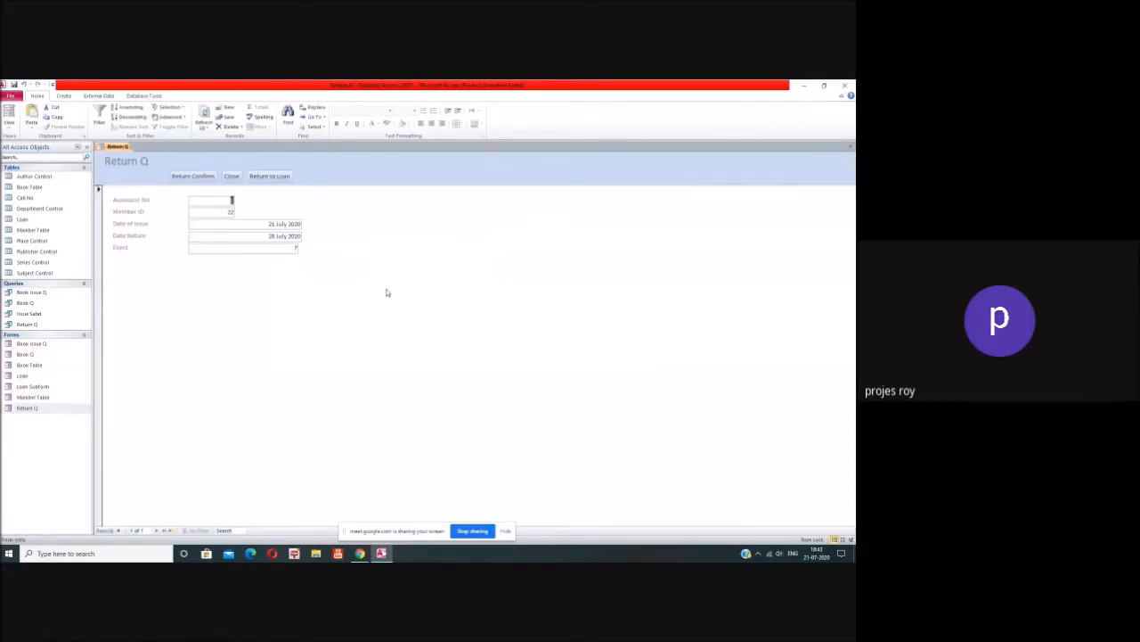
{"action": "left_click", "coordinate": [193, 175]}
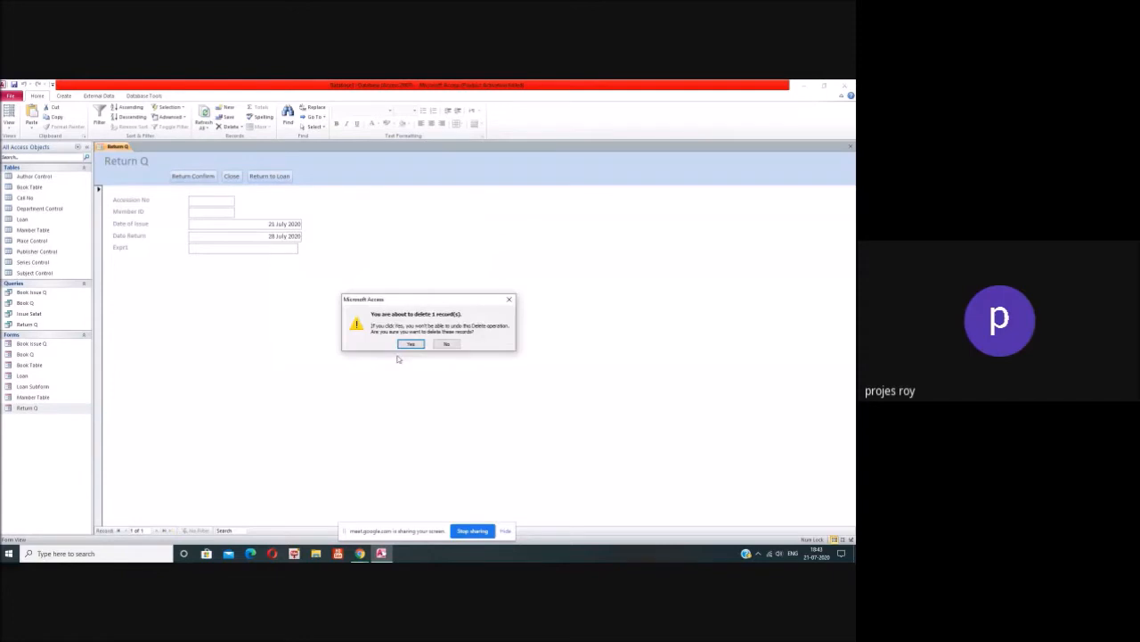
{"action": "left_click", "coordinate": [410, 344]}
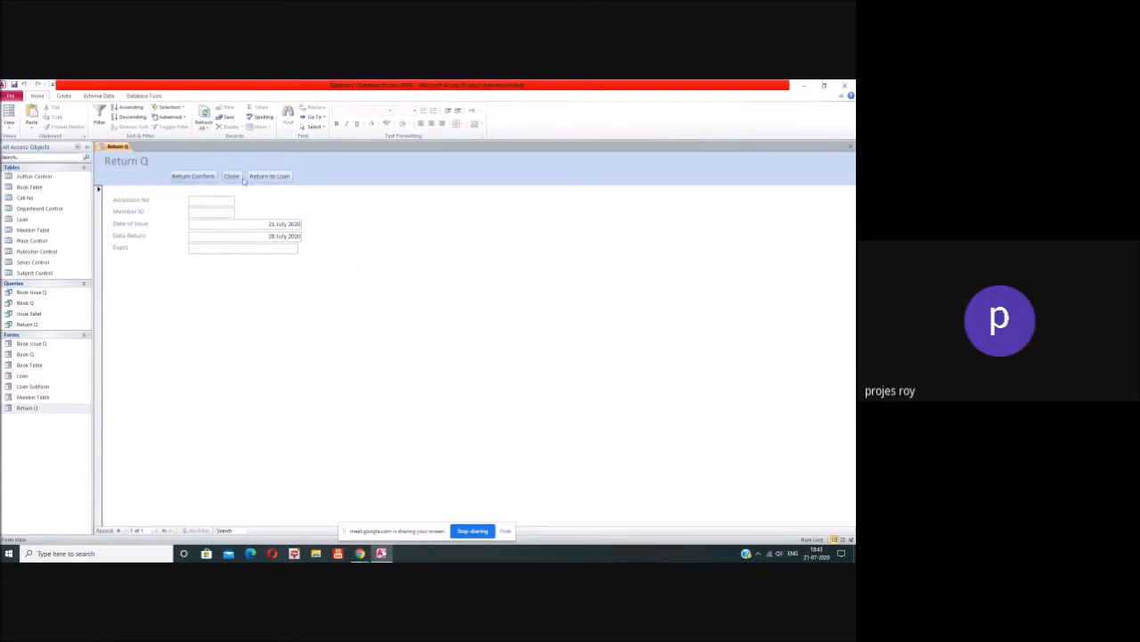
- Test the Return Q form's Return to Loan command, dismiss the macro dialogs and close the form
{"action": "left_click", "coordinate": [264, 180]}
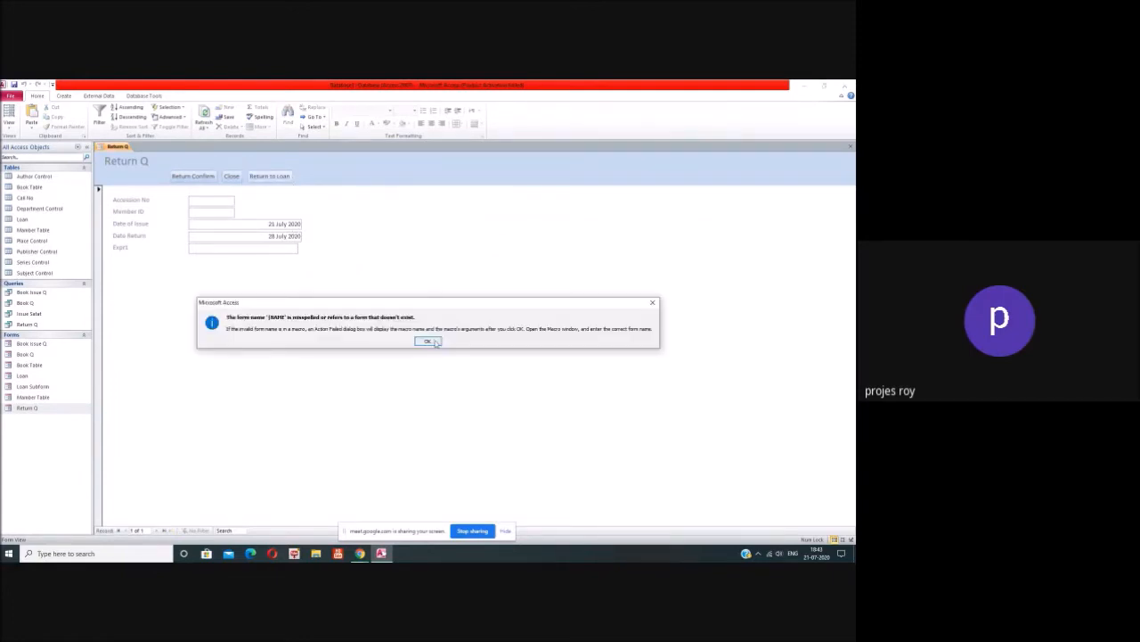
{"action": "left_click", "coordinate": [428, 338]}
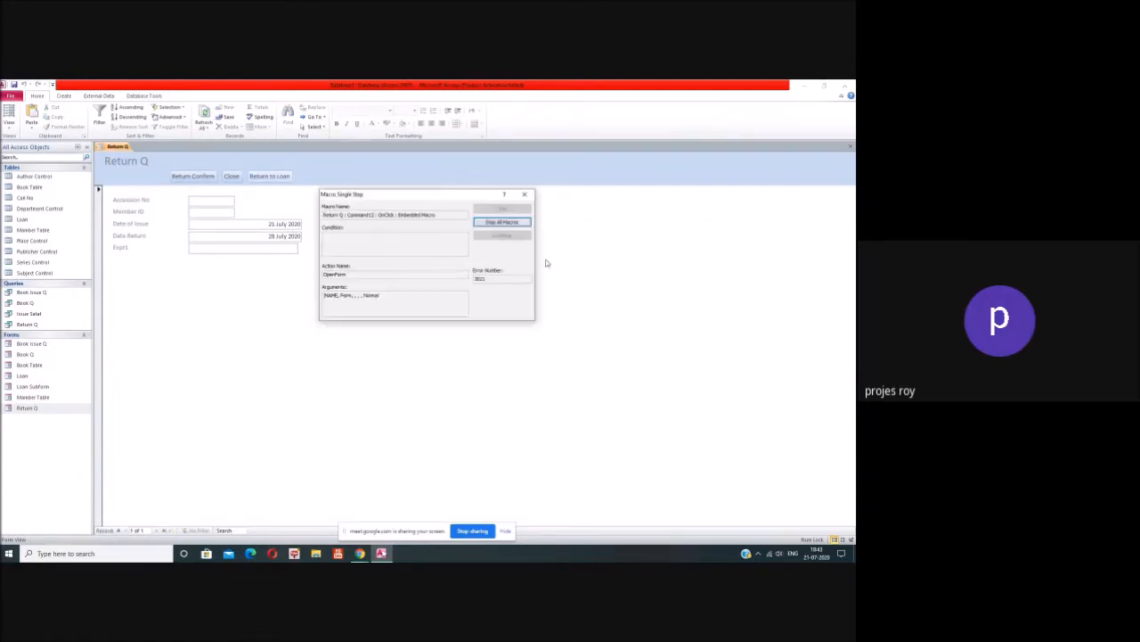
{"action": "left_click", "coordinate": [524, 193]}
{"action": "left_click", "coordinate": [851, 147]}
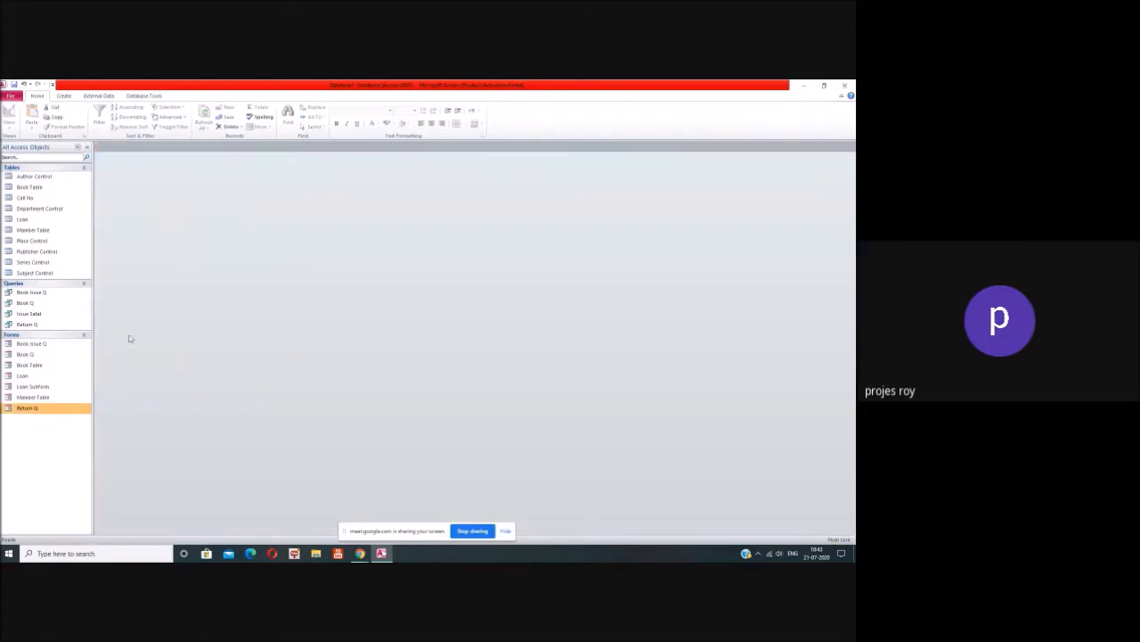
- Create a new Loan form record for Library Classification with accession number 1 and the member's ID
{"action": "double_click", "coordinate": [41, 376]}
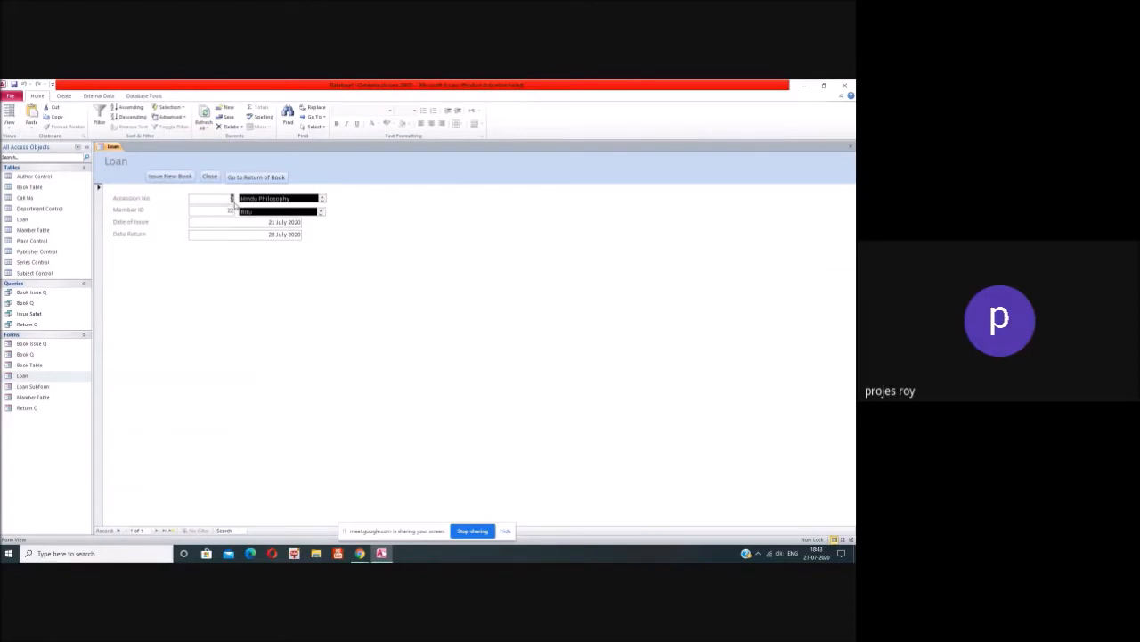
{"action": "left_click", "coordinate": [182, 176]}
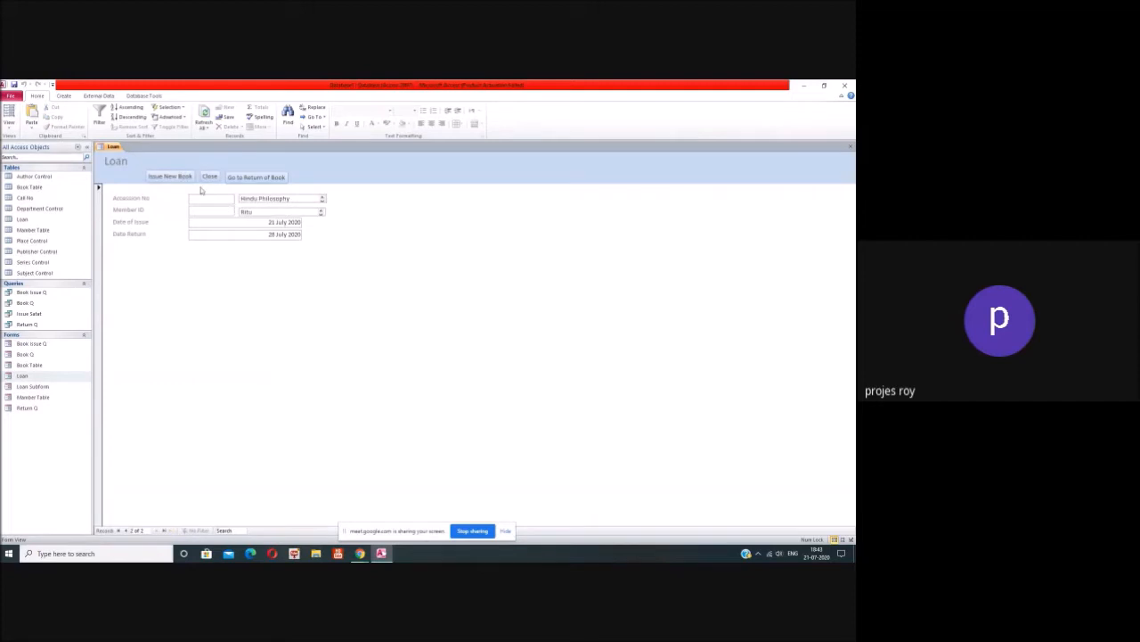
{"action": "left_click", "coordinate": [313, 202]}
{"action": "type", "text": "1"}
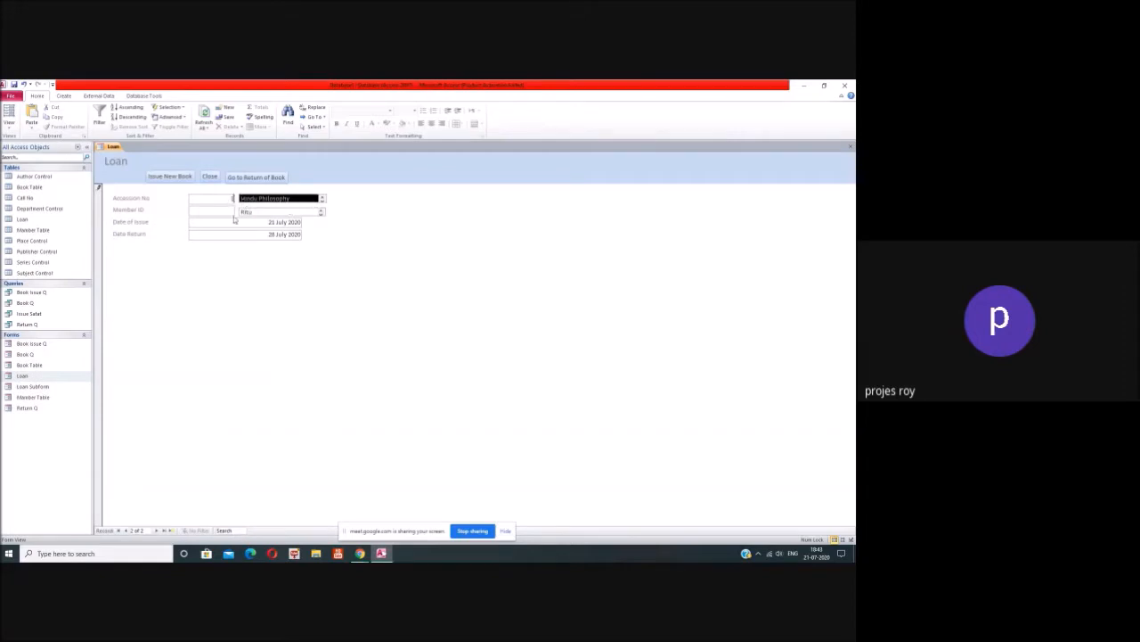
{"action": "left_click", "coordinate": [224, 212]}
{"action": "type", "text": "22"}
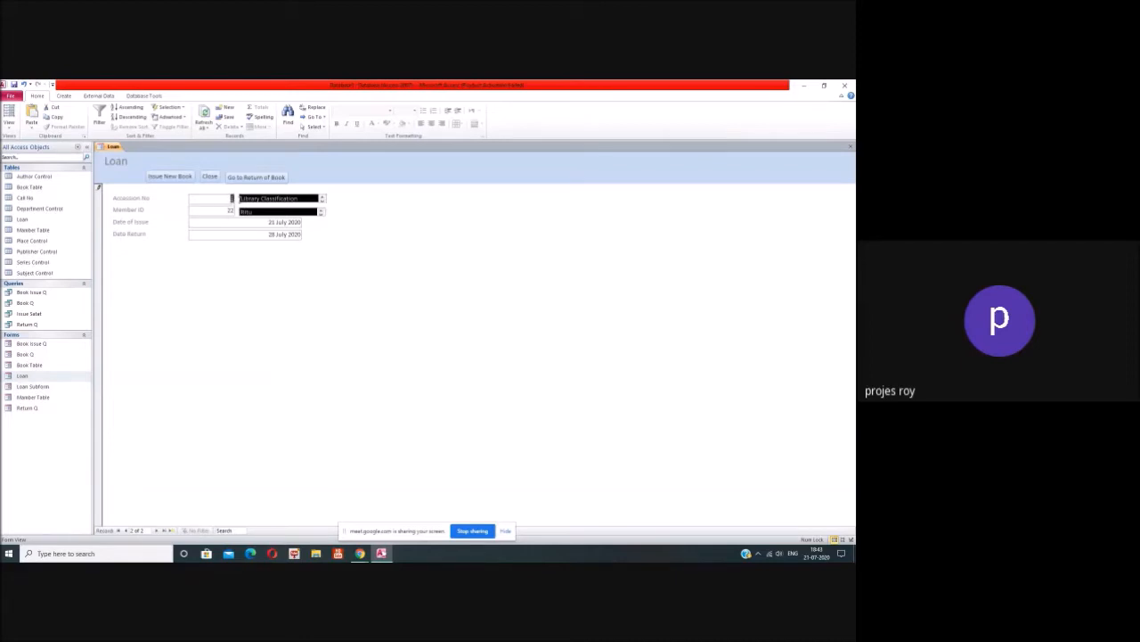
- Set the new loan's accession number to 2 for Hindu Philosophy, save the loan and close the Loan form
{"action": "type", "text": "2"}
{"action": "key", "text": "Tab"}
{"action": "key", "text": "Tab"}
{"action": "key", "text": "Tab"}
{"action": "key", "text": "Tab"}
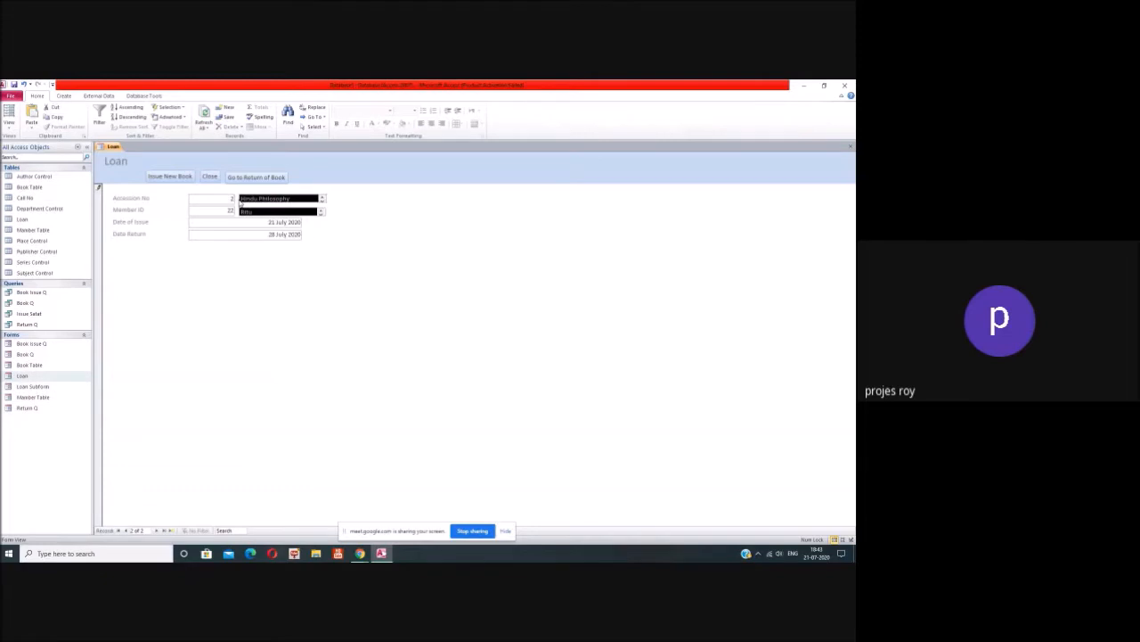
{"action": "left_click", "coordinate": [182, 177]}
{"action": "left_click", "coordinate": [210, 177]}
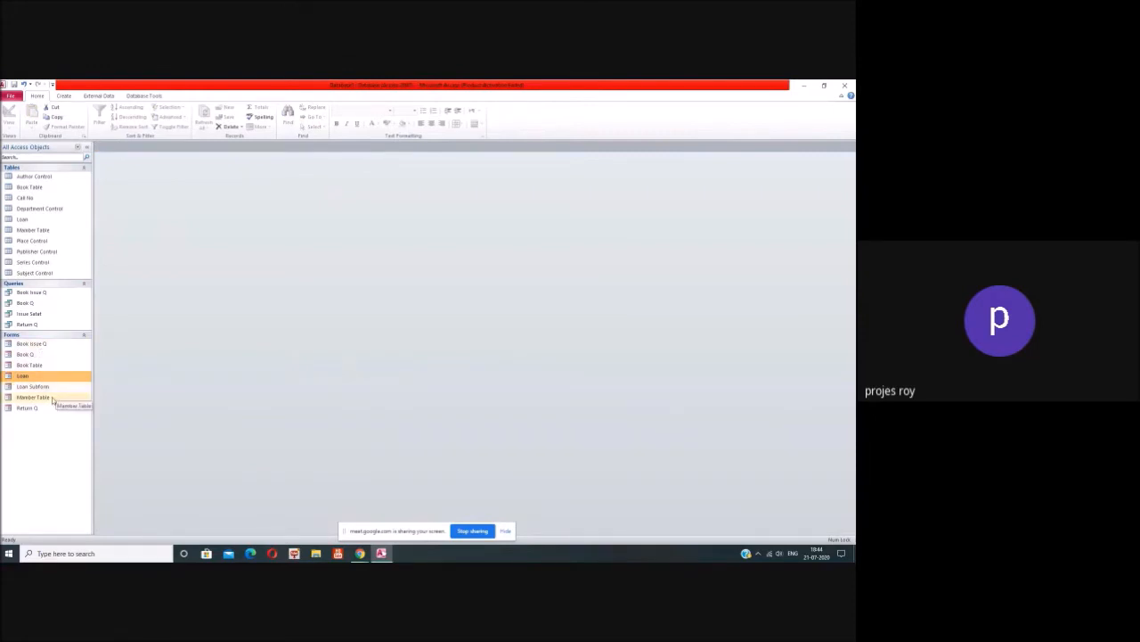
- Open the issue status query to review the issued books and their borrowers, and close it
{"action": "double_click", "coordinate": [30, 315]}
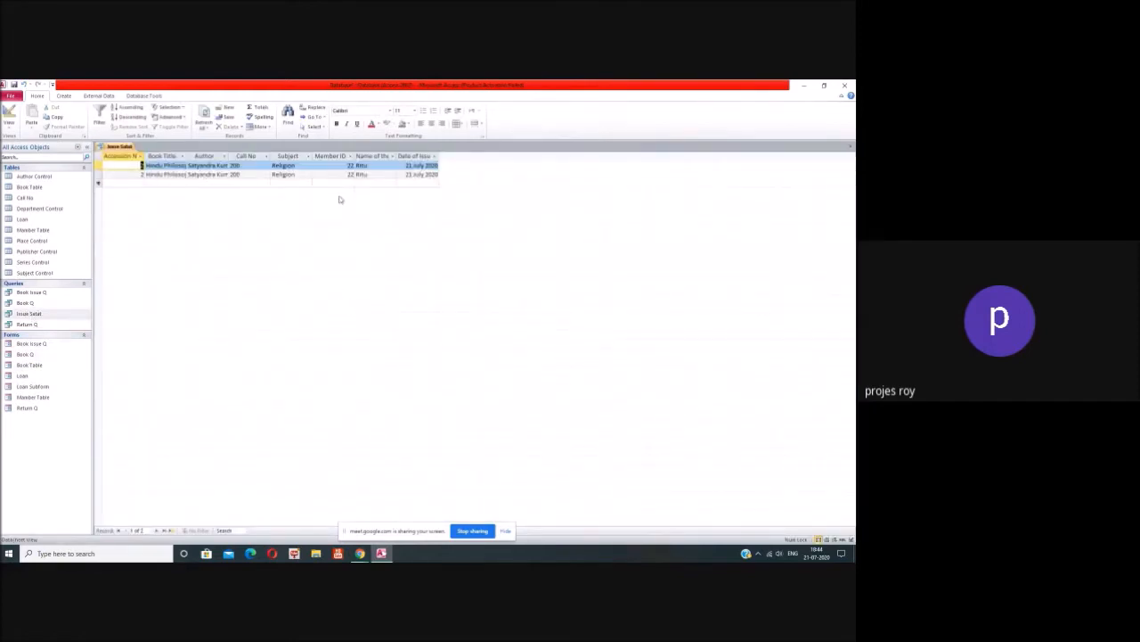
{"action": "left_click", "coordinate": [850, 150]}
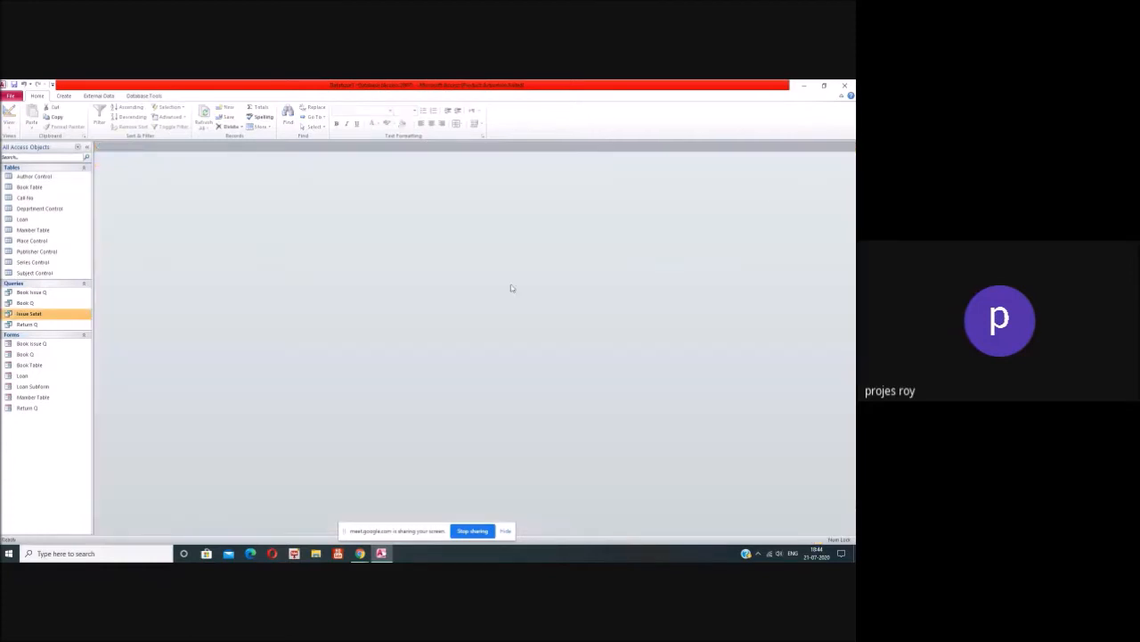
- Look up accession number 2 in the Return Q form, confirm its return by deleting the record, and close the form
{"action": "double_click", "coordinate": [27, 407]}
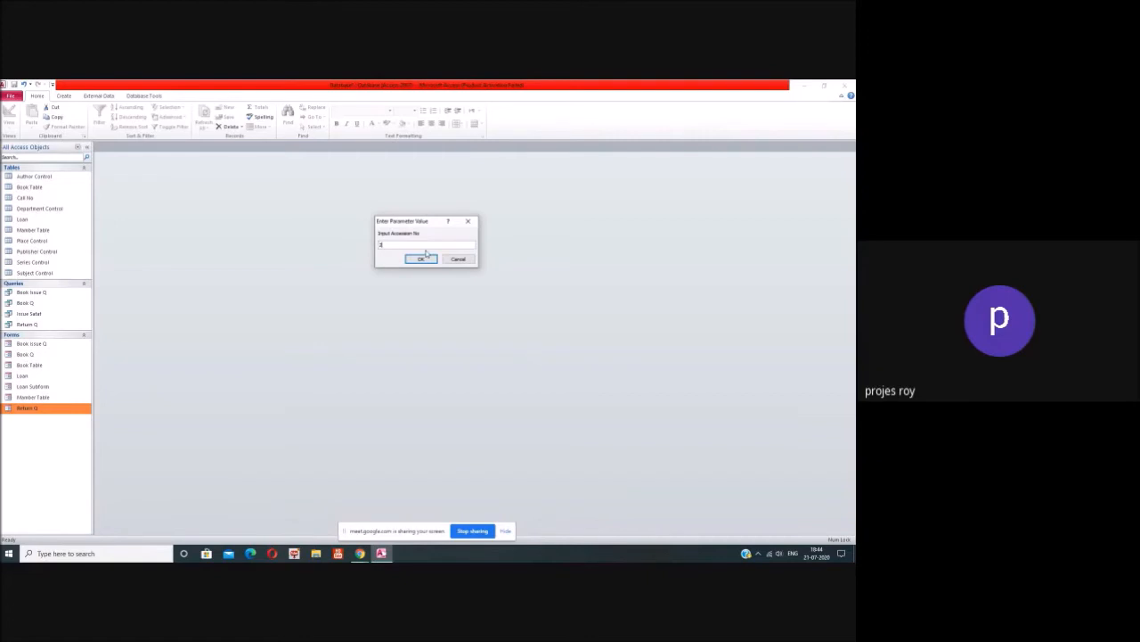
{"action": "left_click", "coordinate": [422, 259]}
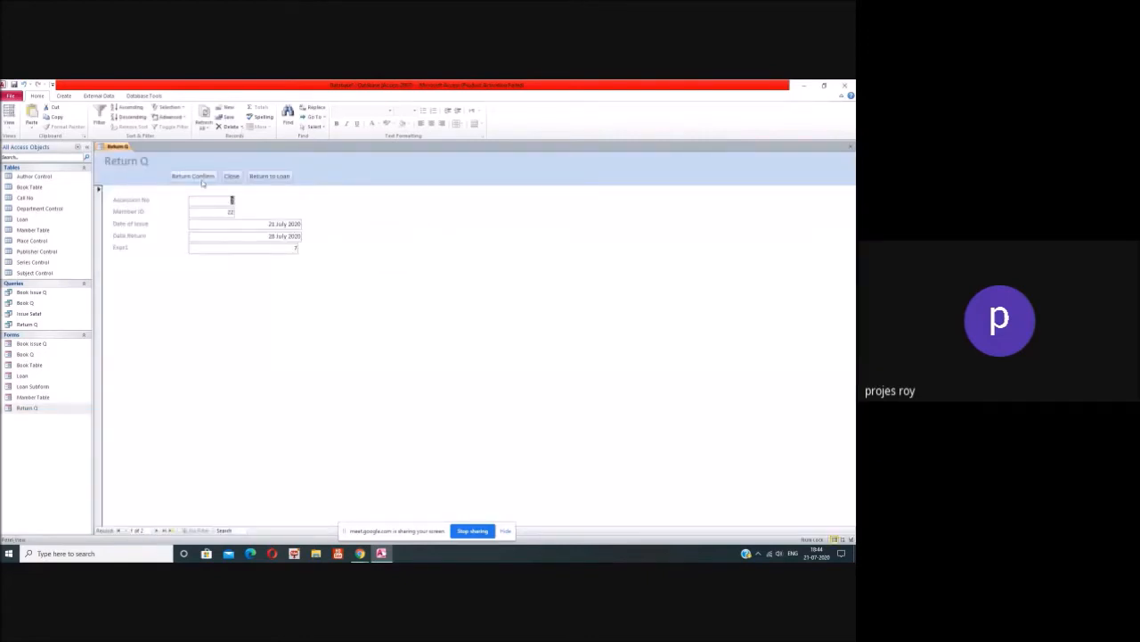
{"action": "left_click", "coordinate": [201, 178]}
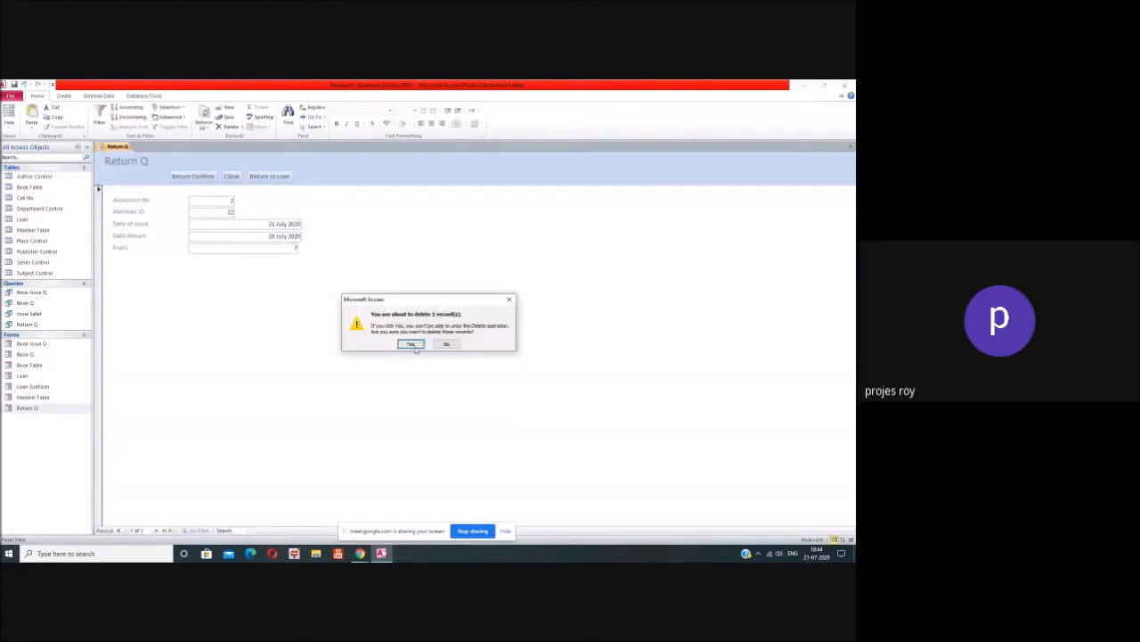
{"action": "left_click", "coordinate": [407, 343]}
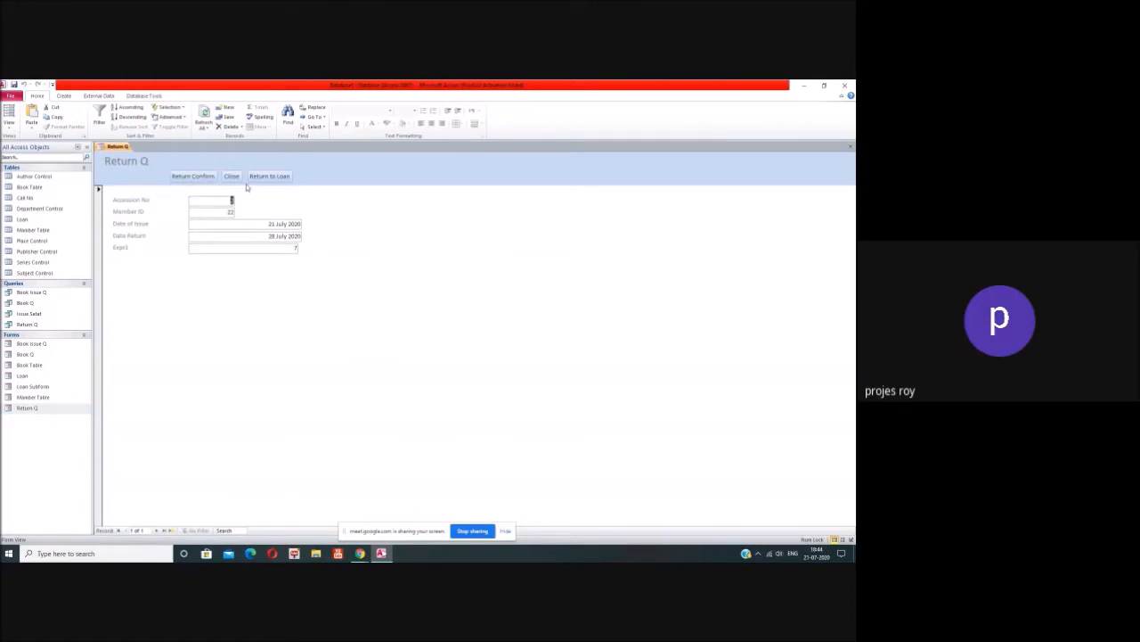
{"action": "left_click", "coordinate": [231, 177]}
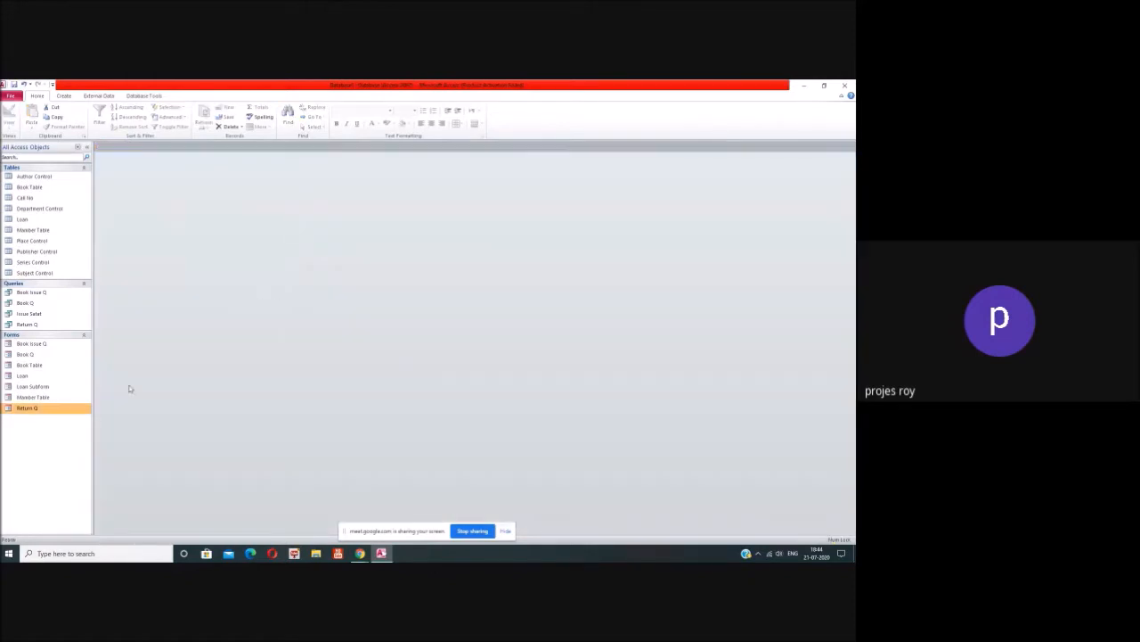
- Change the Loan record for Library Classification to accession number 1 with another member's ID, close the form and review the issue status query
{"action": "left_click", "coordinate": [49, 375]}
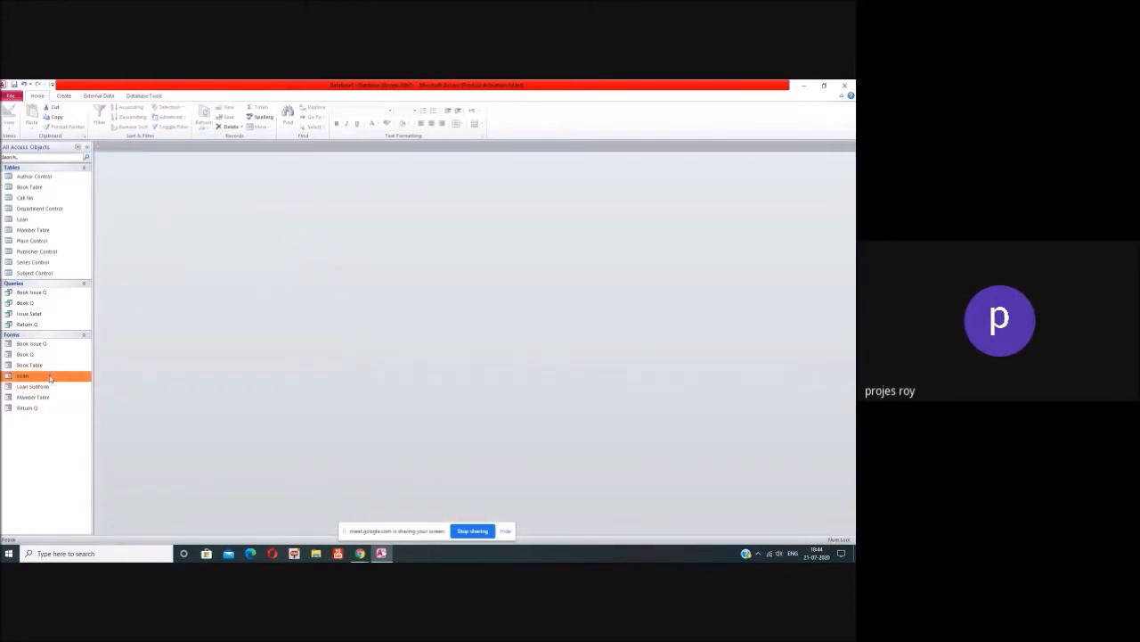
{"action": "double_click", "coordinate": [49, 375]}
{"action": "type", "text": "1"}
{"action": "key", "text": "Tab"}
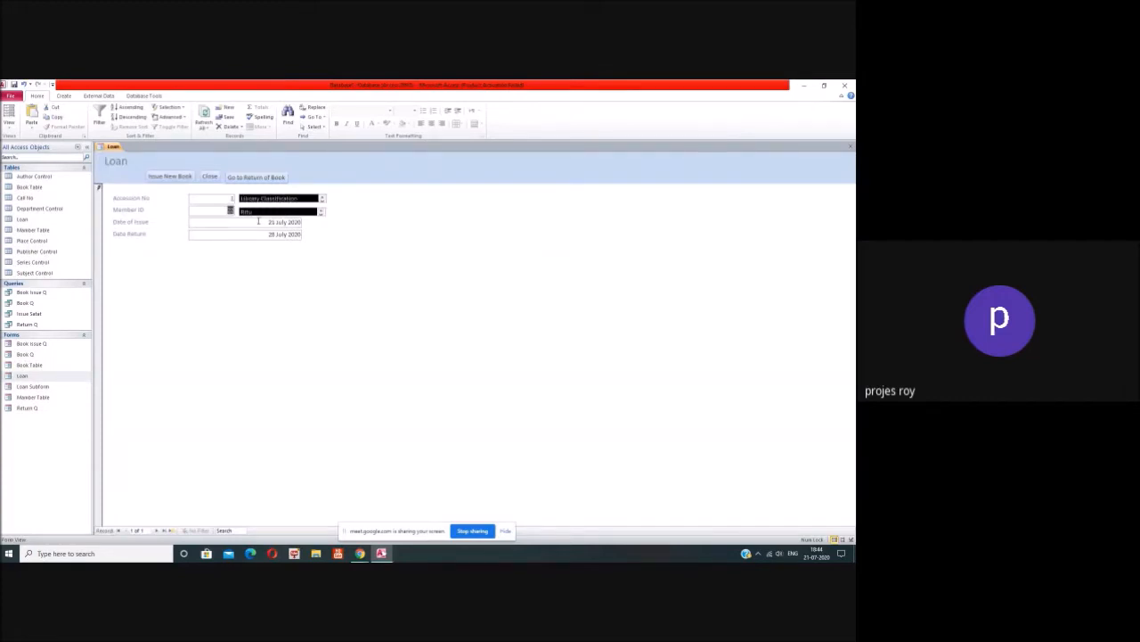
{"action": "type", "text": "21"}
{"action": "key", "text": "Tab"}
{"action": "key", "text": "Tab"}
{"action": "key", "text": "Tab"}
{"action": "left_click", "coordinate": [209, 176]}
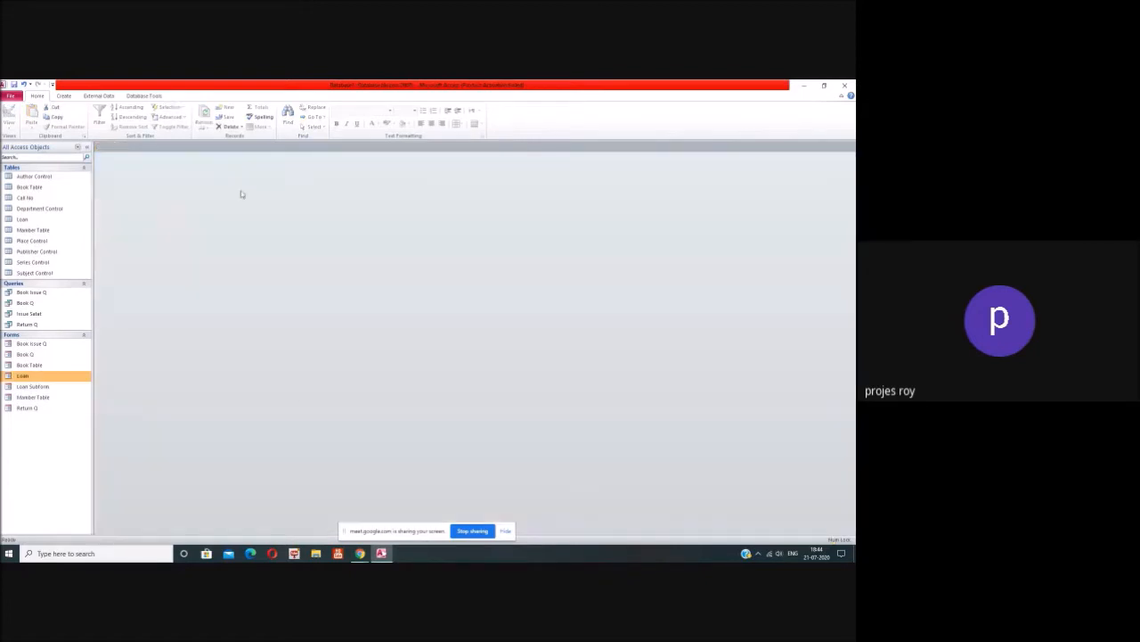
{"action": "double_click", "coordinate": [44, 315]}
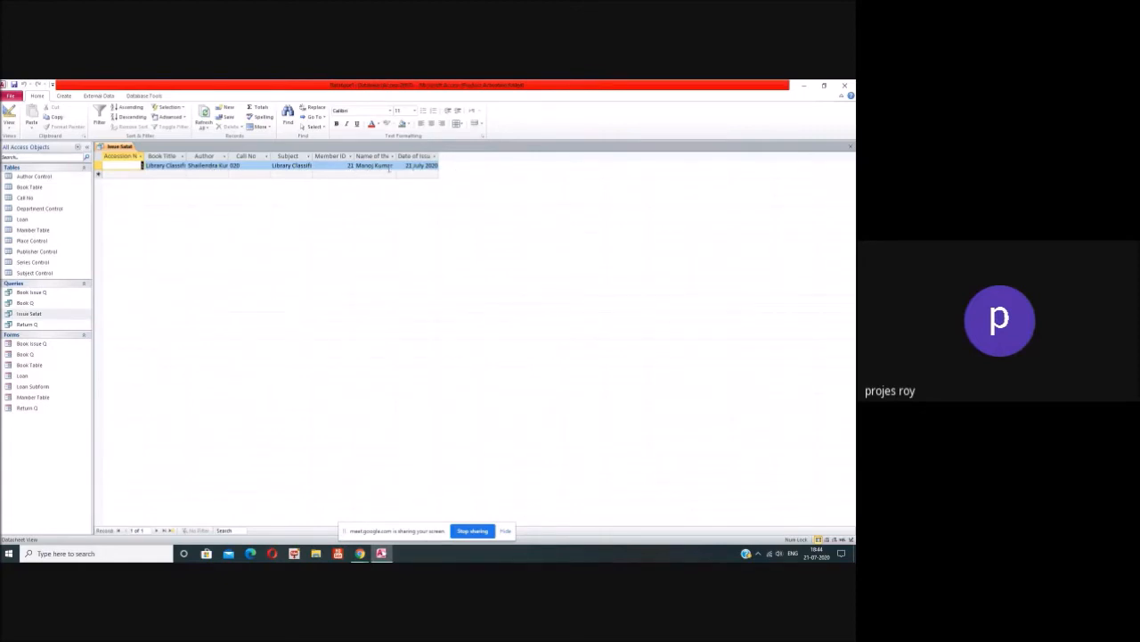
{"action": "left_click", "coordinate": [850, 150]}
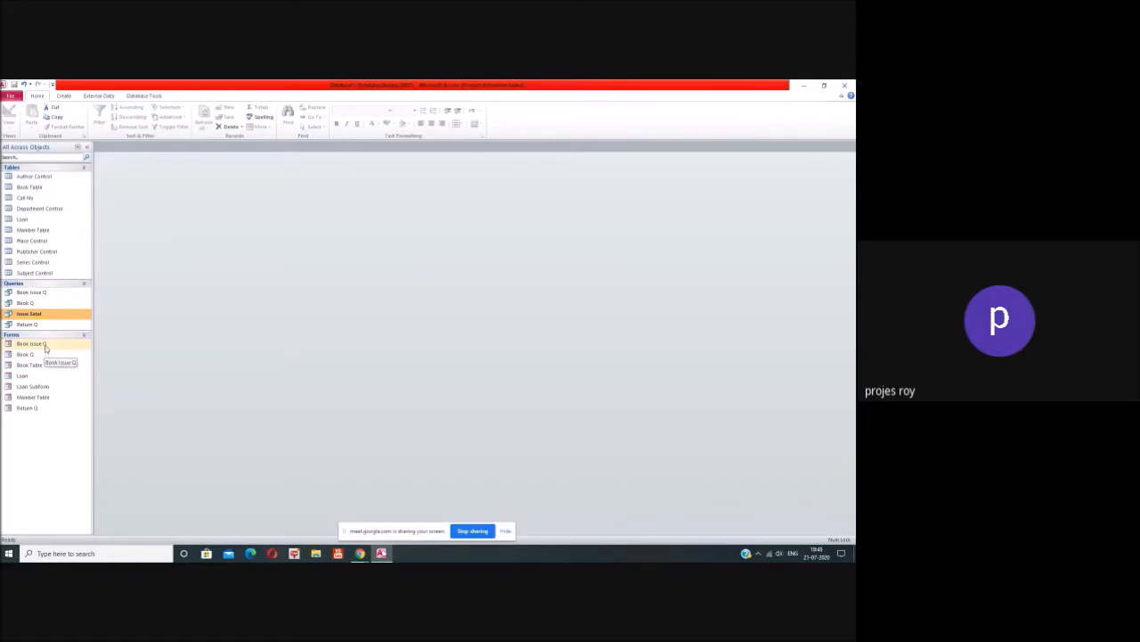
- Issue Hindu Philosophy as a new Loan record with accession number 2 and the member's ID, close the form and review the issue status query
{"action": "double_click", "coordinate": [20, 376]}
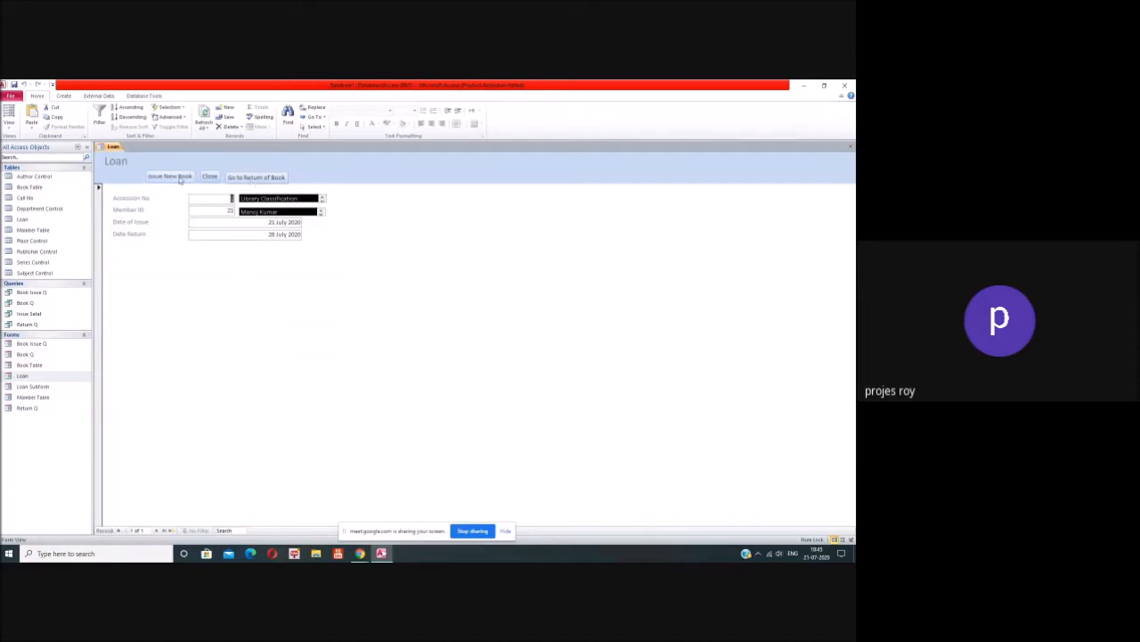
{"action": "left_click", "coordinate": [157, 531]}
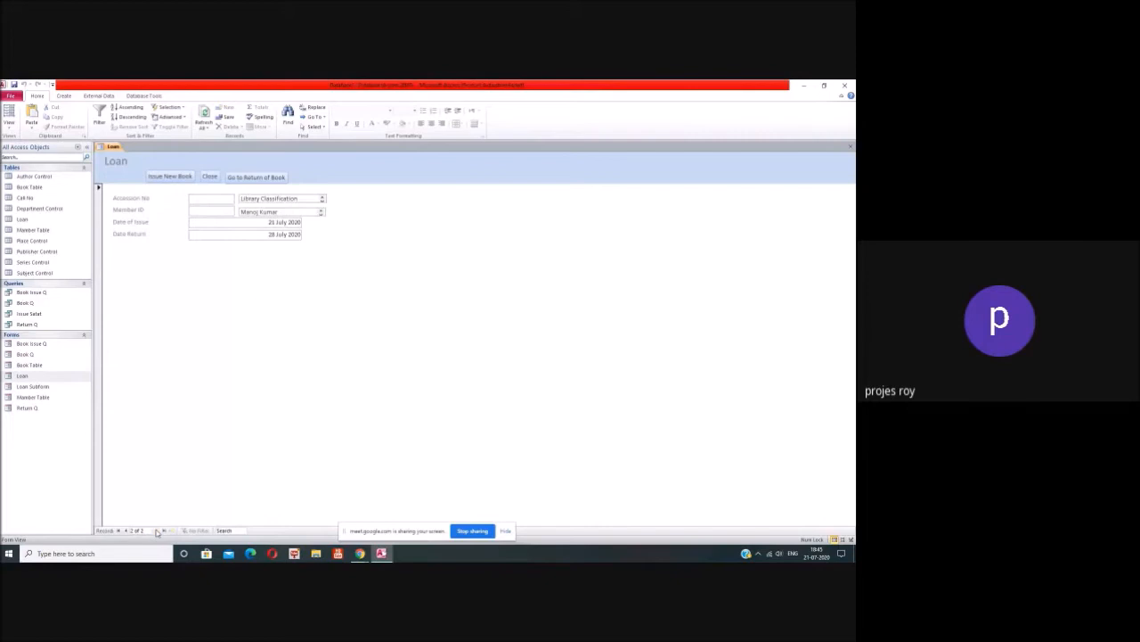
{"action": "left_click", "coordinate": [126, 531]}
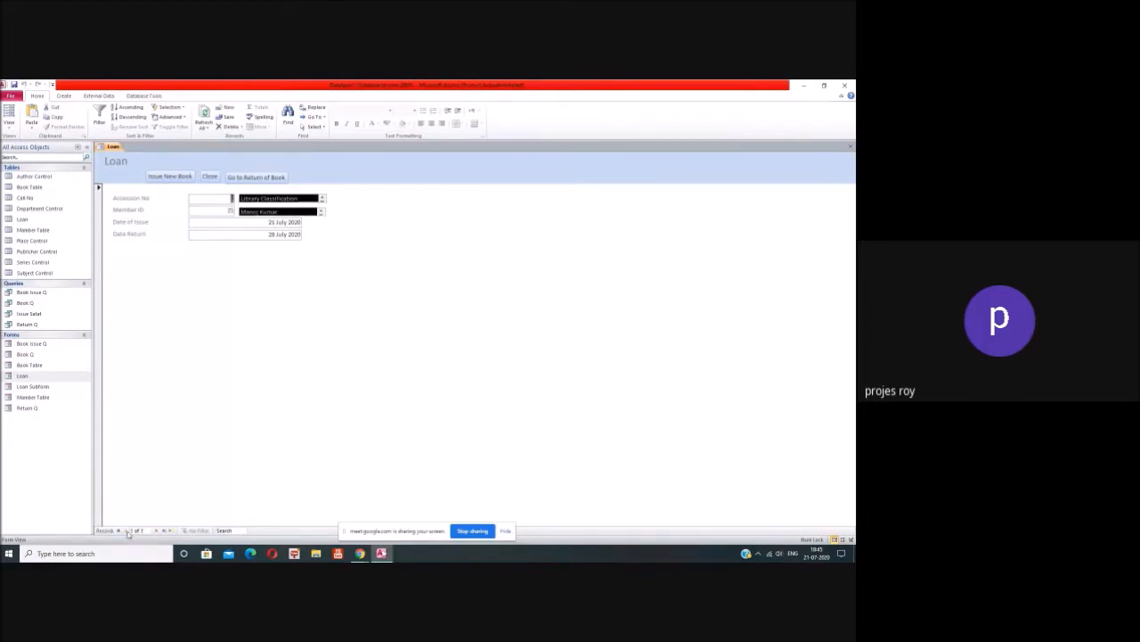
{"action": "left_click", "coordinate": [189, 178]}
{"action": "left_click", "coordinate": [222, 197]}
{"action": "type", "text": "2"}
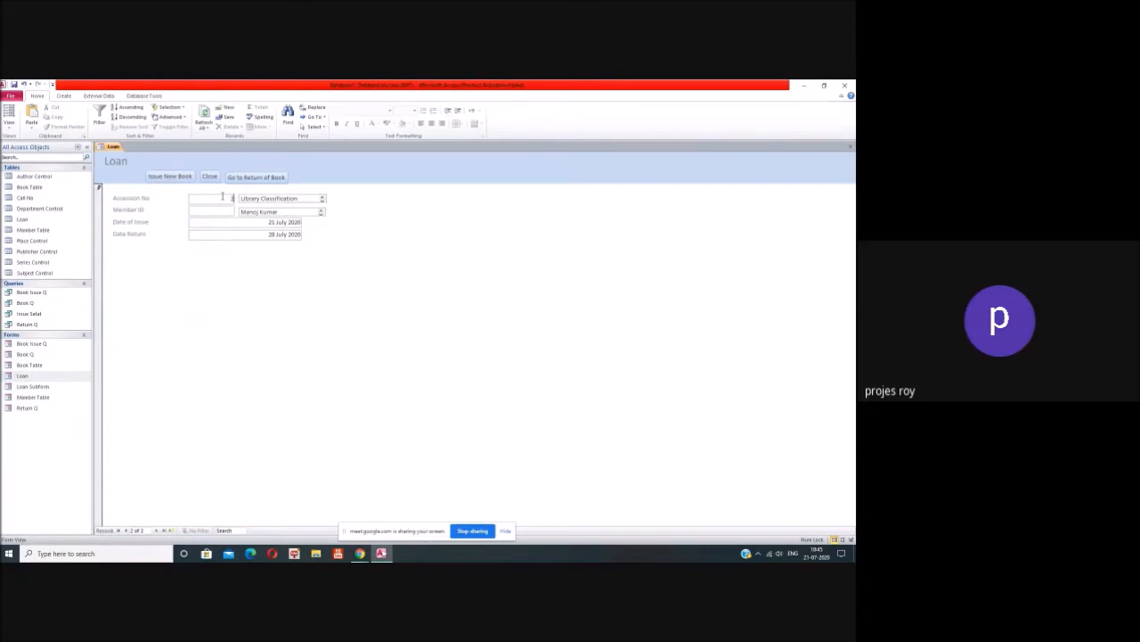
{"action": "key", "text": "Tab"}
{"action": "key", "text": "Tab"}
{"action": "key", "text": "Tab"}
{"action": "key", "text": "Tab"}
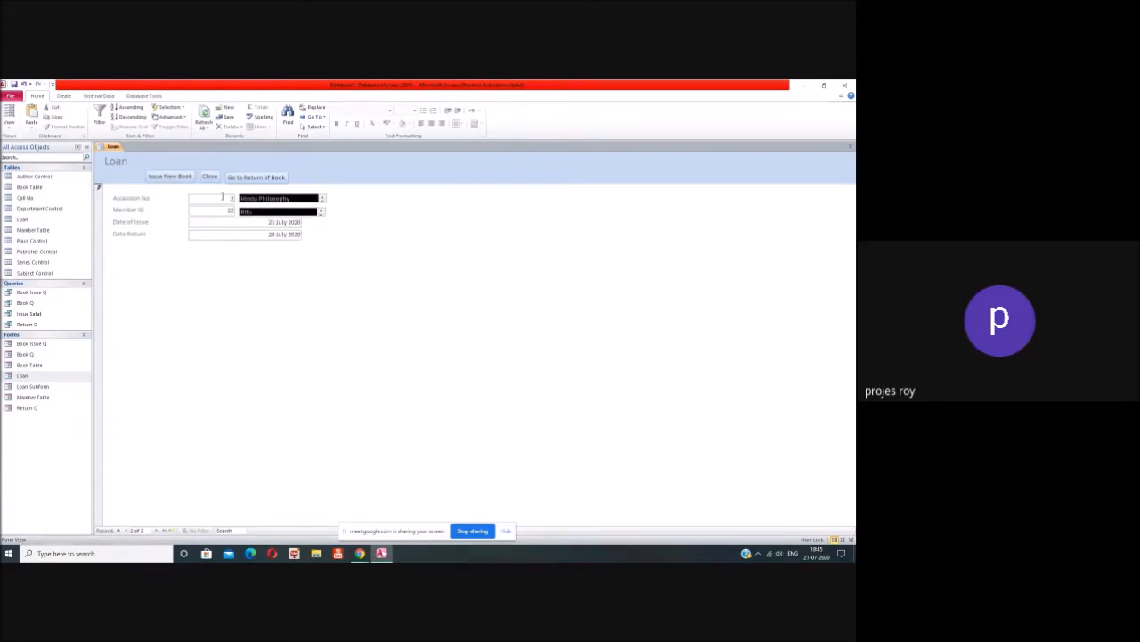
{"action": "left_click", "coordinate": [210, 176]}
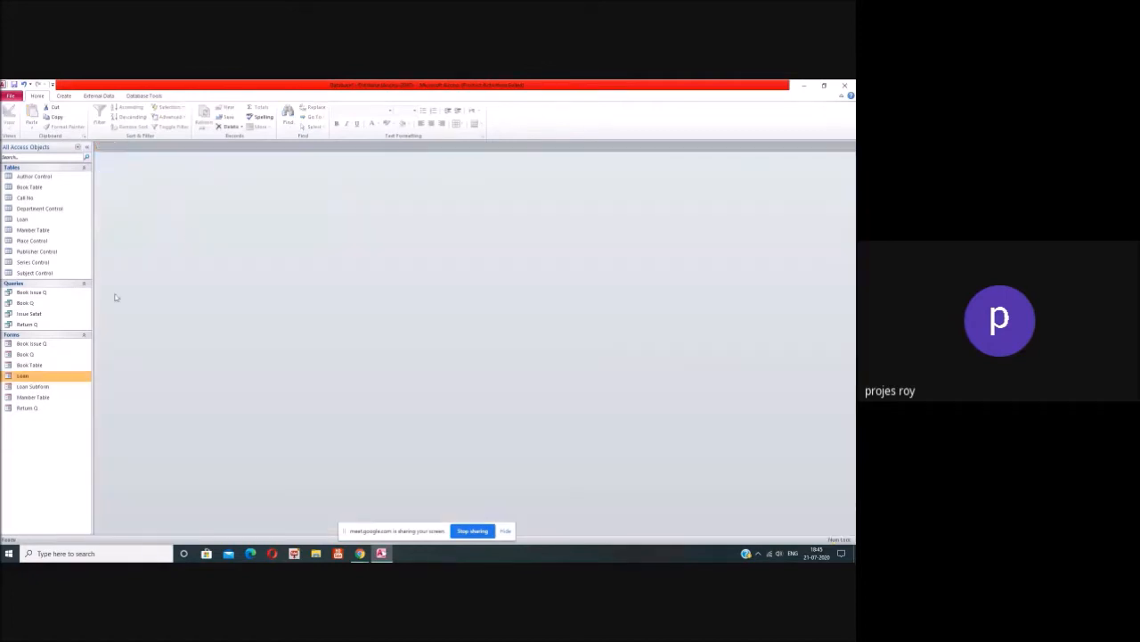
{"action": "double_click", "coordinate": [60, 314]}
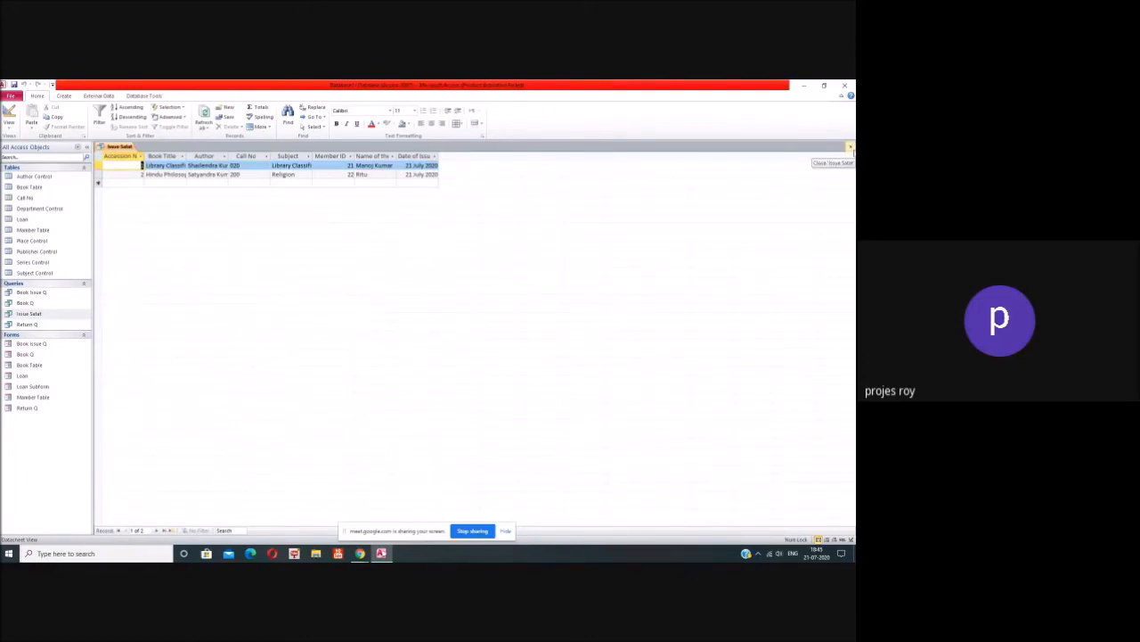
{"action": "left_click", "coordinate": [851, 147]}
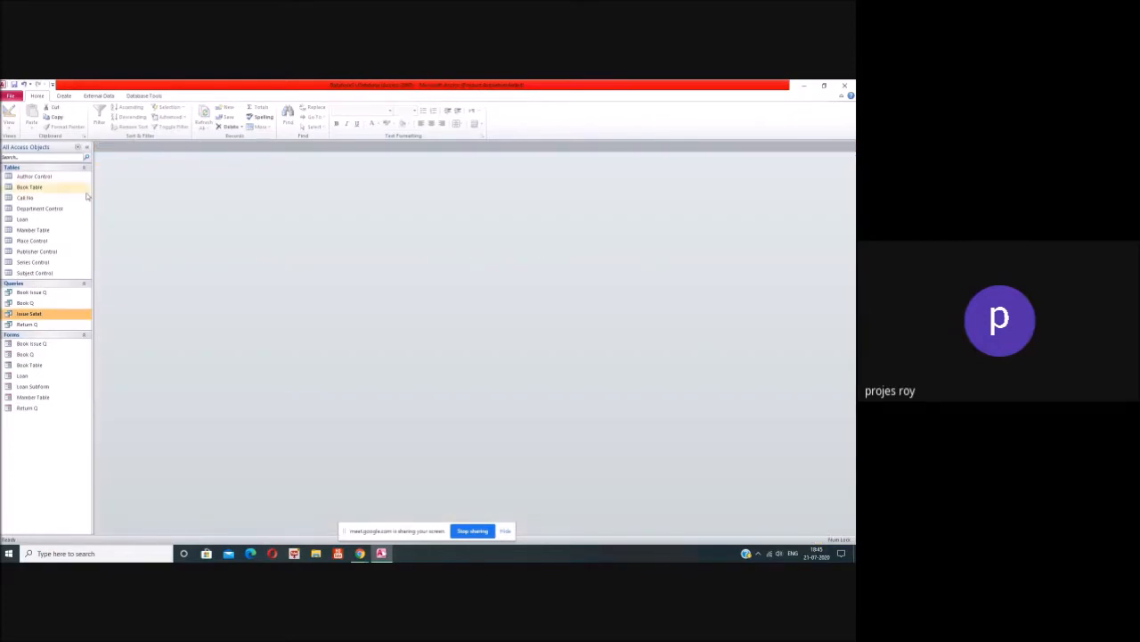
- Create a blank form in Design view and enlarge its Detail area to about 29.5 cm wide and 19.5 cm high
{"action": "left_click", "coordinate": [65, 96]}
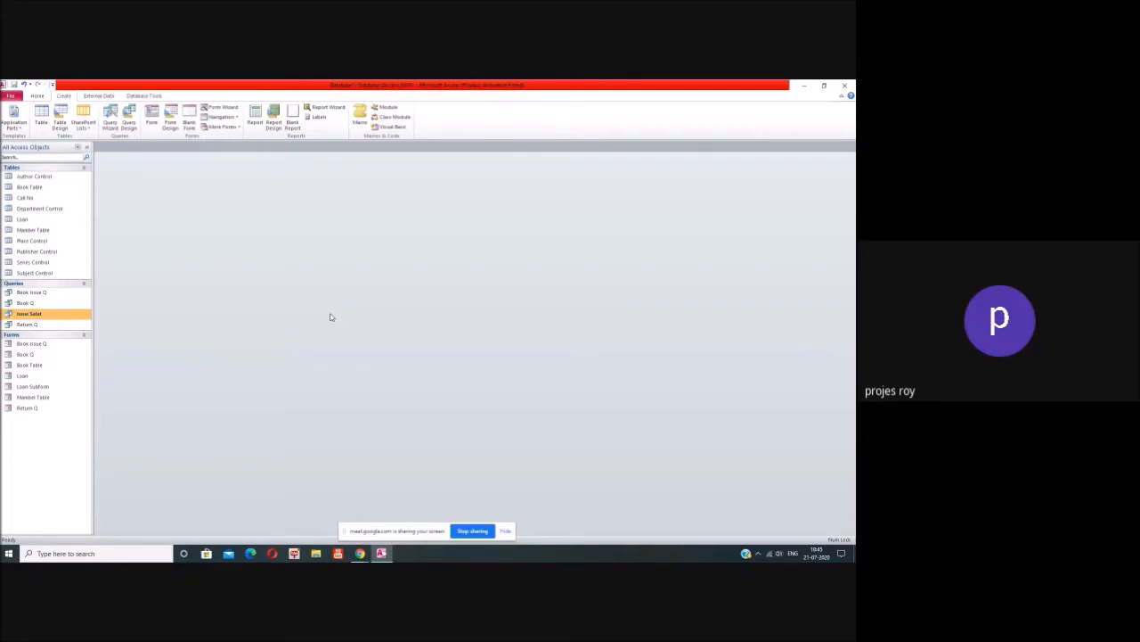
{"action": "left_click", "coordinate": [170, 122]}
{"action": "left_click_drag", "start_coordinate": [313, 346], "coordinate": [602, 498]}
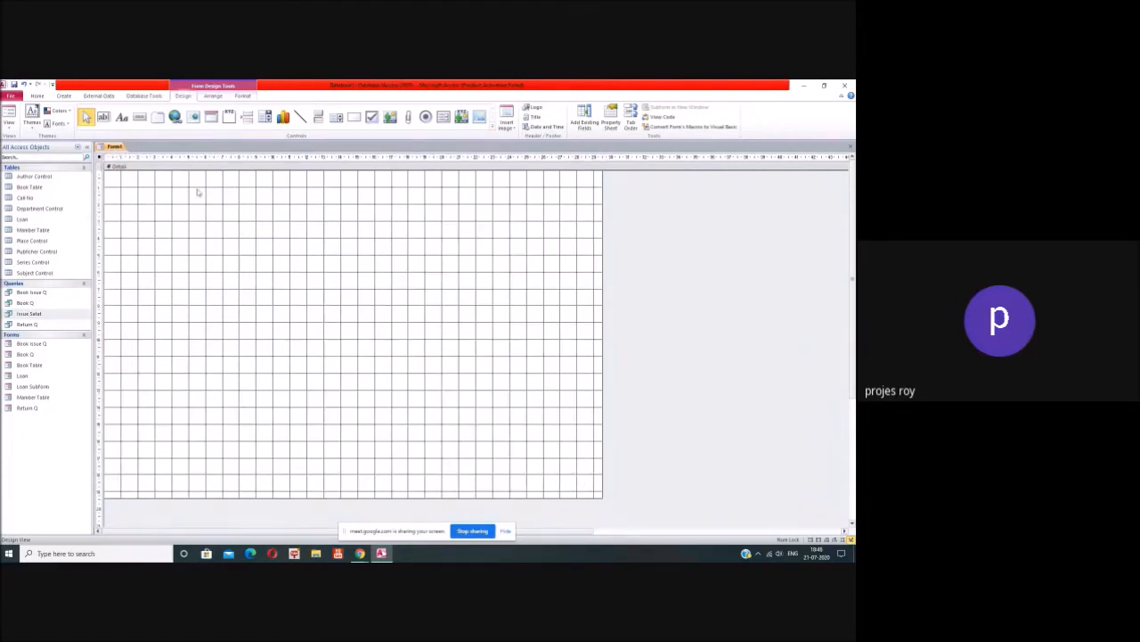
- Add a label about 18.5 cm wide and 3 cm high across the upper part of the form, reading IGNOU 0771P
{"action": "left_click", "coordinate": [103, 116]}
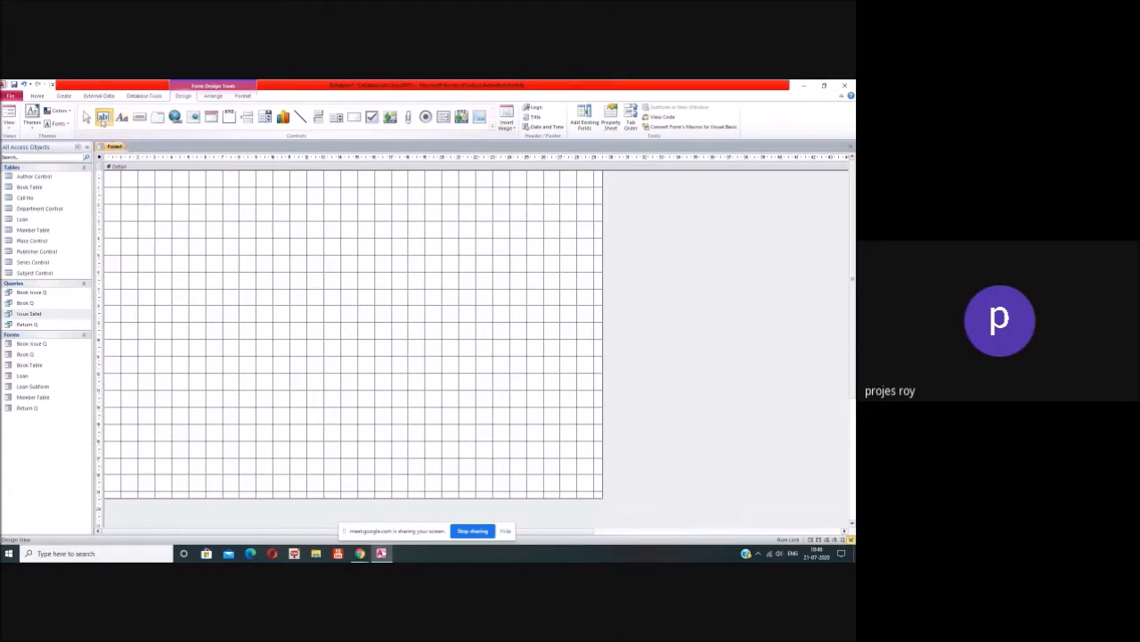
{"action": "left_click", "coordinate": [122, 117]}
{"action": "left_click_drag", "start_coordinate": [189, 183], "coordinate": [497, 234]}
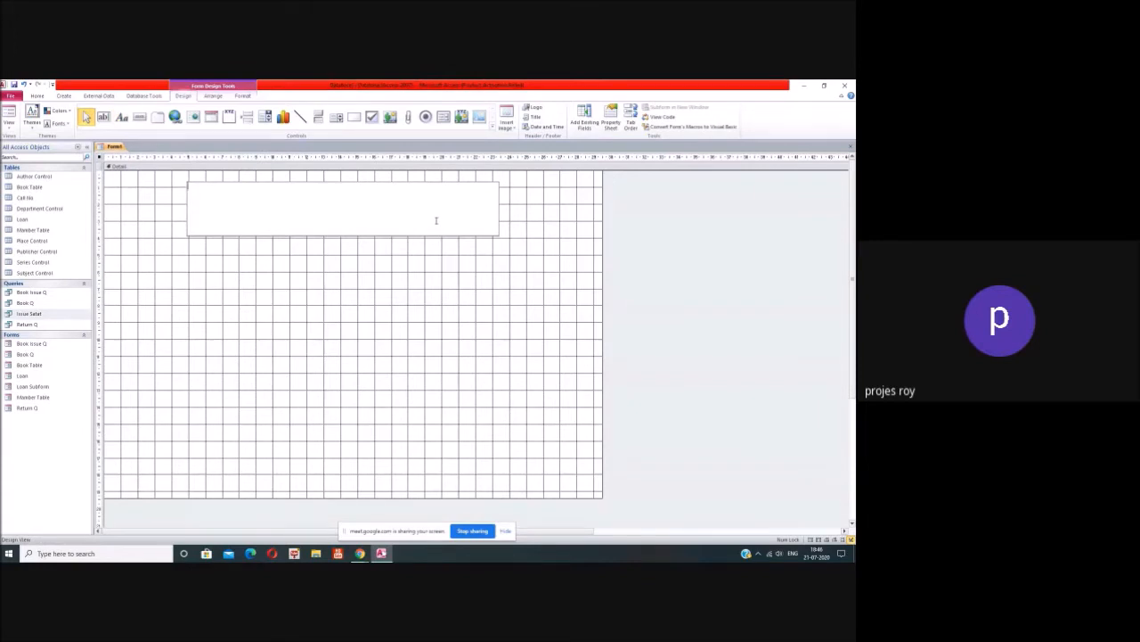
{"action": "type", "text": "DEP"}
{"action": "key", "text": "BackSpace"}
{"action": "key", "text": "BackSpace"}
{"action": "key", "text": "BackSpace"}
{"action": "type", "text": "DEPAR"}
{"action": "key", "text": "BackSpace"}
{"action": "key", "text": "BackSpace"}
{"action": "type", "text": "ARTCITY"}
{"action": "key", "text": "Return"}
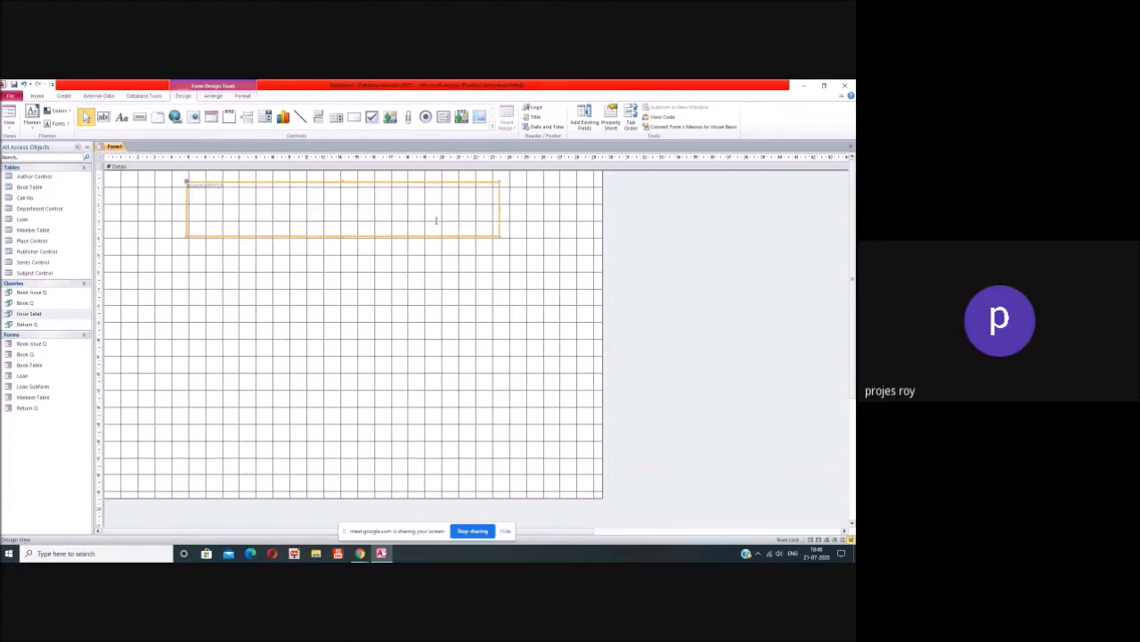
- Extend the label text with ", Shaheed Rajguru College of Applied Sciences for Women (University of Delhi), Delhi-96, Library"
{"action": "left_click", "coordinate": [220, 187]}
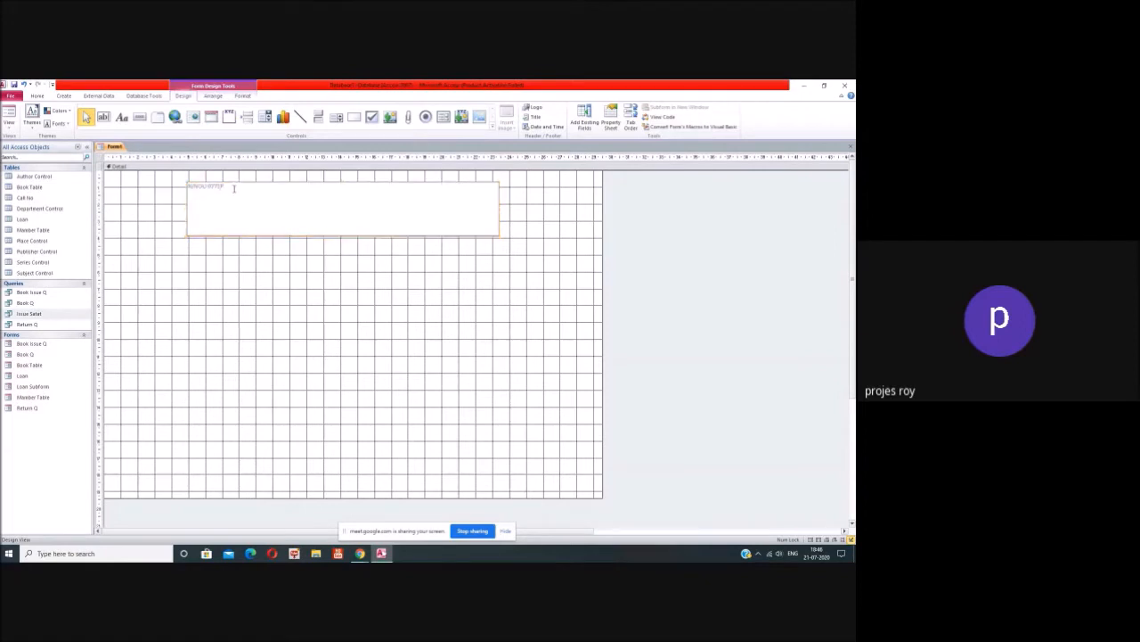
{"action": "key", "text": "Return"}
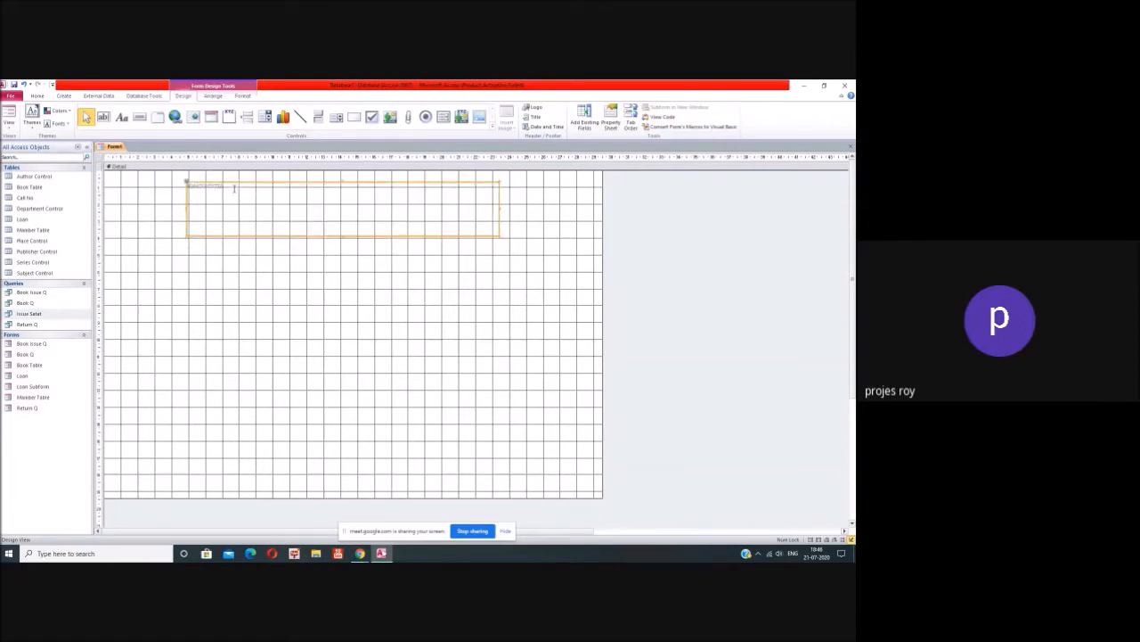
{"action": "left_click", "coordinate": [235, 188]}
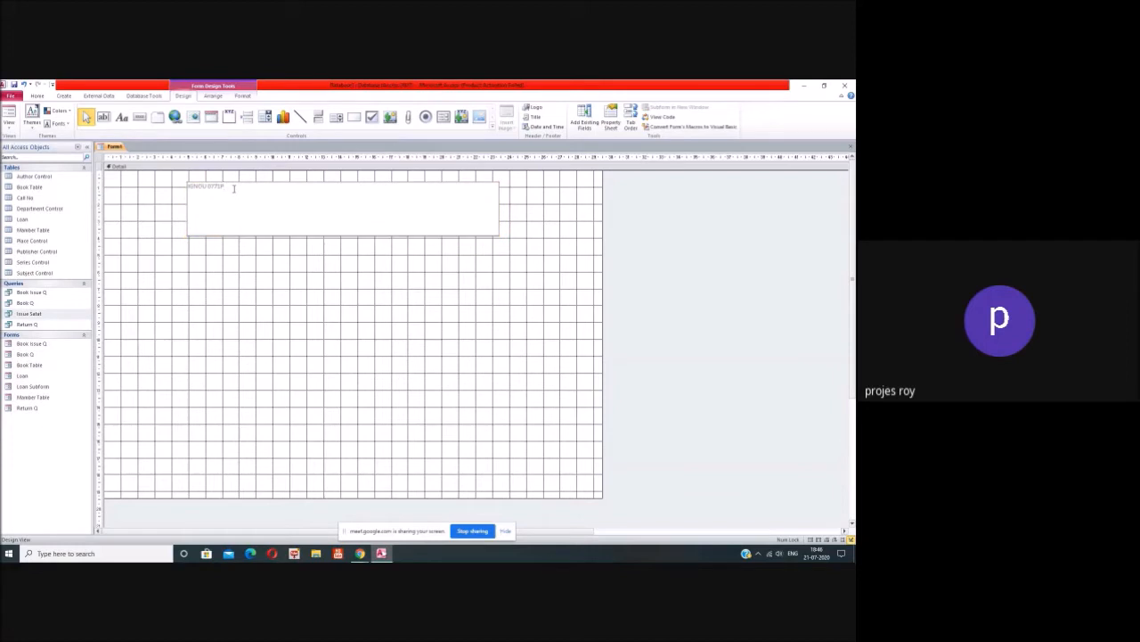
{"action": "type", "text": "Sa"}
{"action": "type", "text": "haheed Ra"}
{"action": "type", "text": "jguru Co"}
{"action": "type", "text": "llege of"}
{"action": "type", "text": " Applied Sciences"}
{"action": "type", "text": " for Women"}
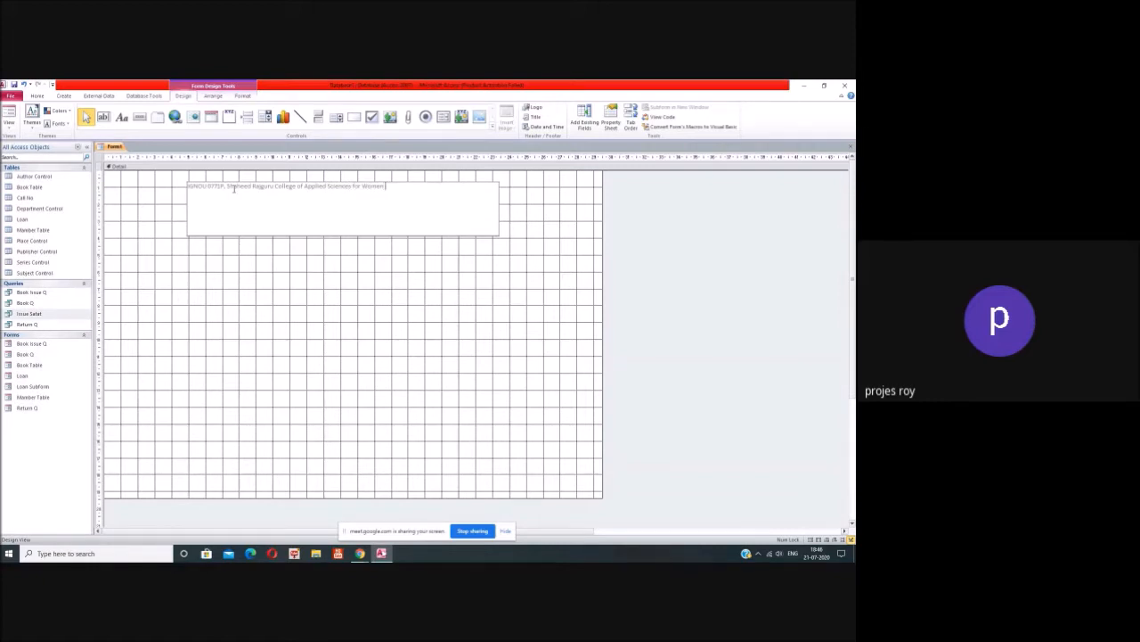
{"action": "type", "text": "DU)"}
{"action": "type", "text": "rsity of"}
{"action": "type", "text": " De"}
{"action": "type", "text": "lhi), Delhi-96, Library"}
- Format the whole heading label in the Algerian font at size 26
{"action": "left_click_drag", "start_coordinate": [489, 186], "coordinate": [194, 182]}
{"action": "left_click", "coordinate": [354, 193]}
{"action": "left_click_drag", "start_coordinate": [486, 188], "coordinate": [180, 186]}
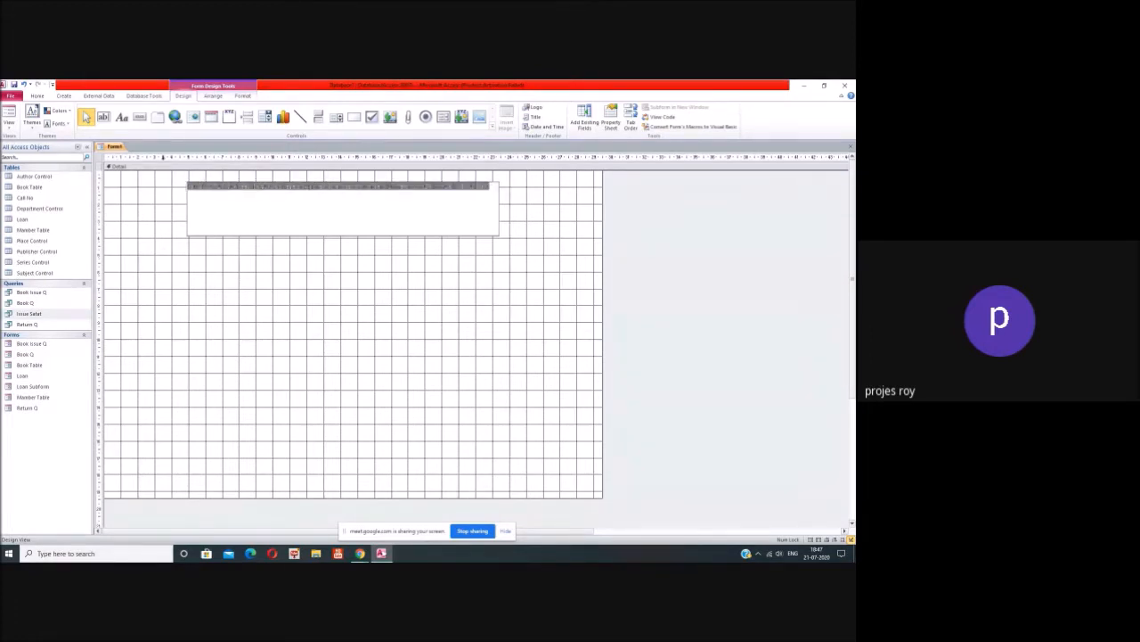
{"action": "left_click", "coordinate": [37, 95]}
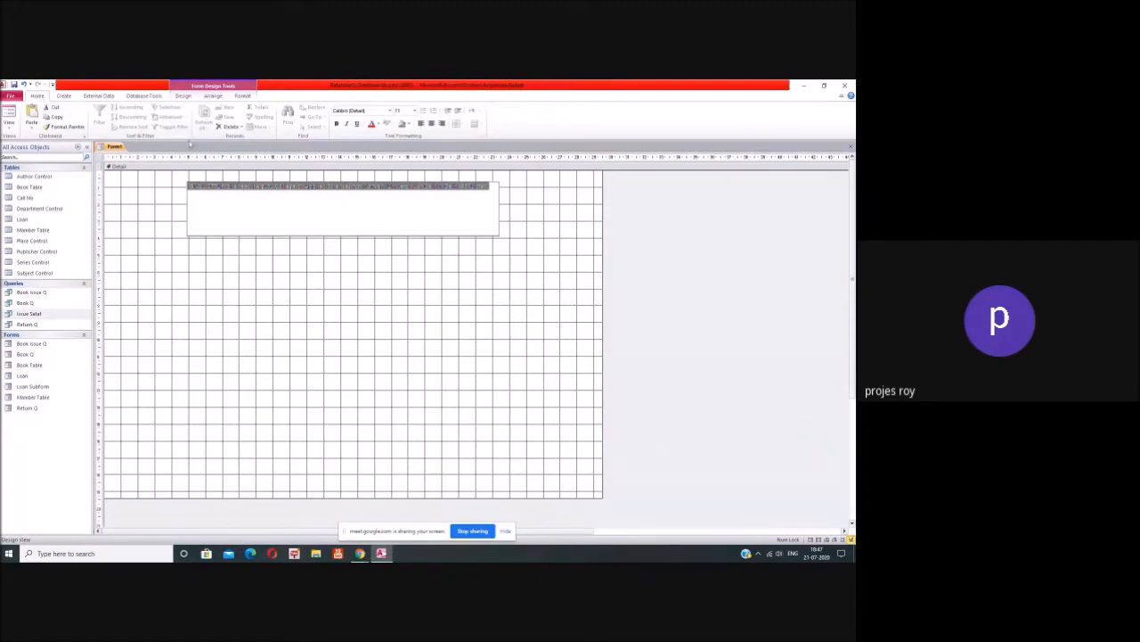
{"action": "left_click", "coordinate": [414, 111]}
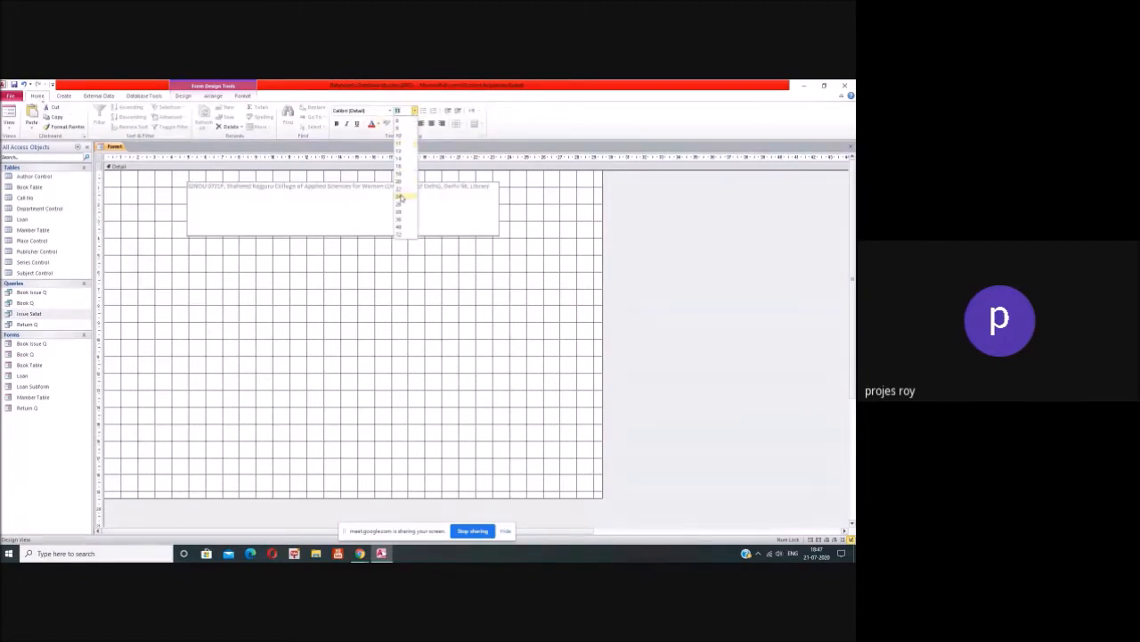
{"action": "left_click", "coordinate": [400, 203]}
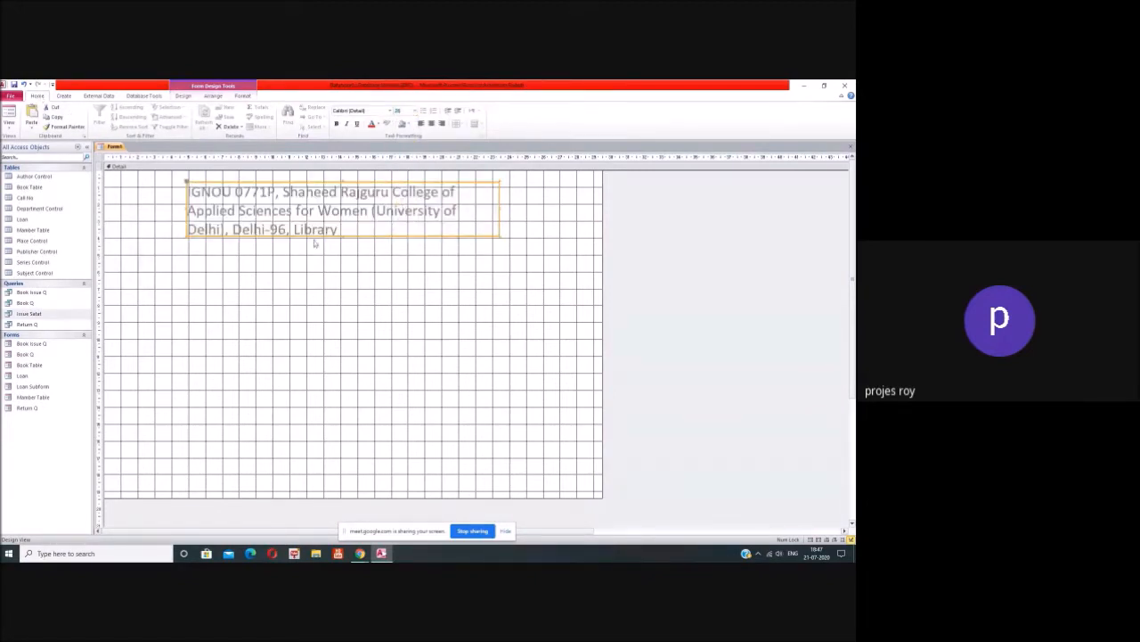
{"action": "left_click", "coordinate": [390, 112]}
{"action": "left_click", "coordinate": [379, 166]}
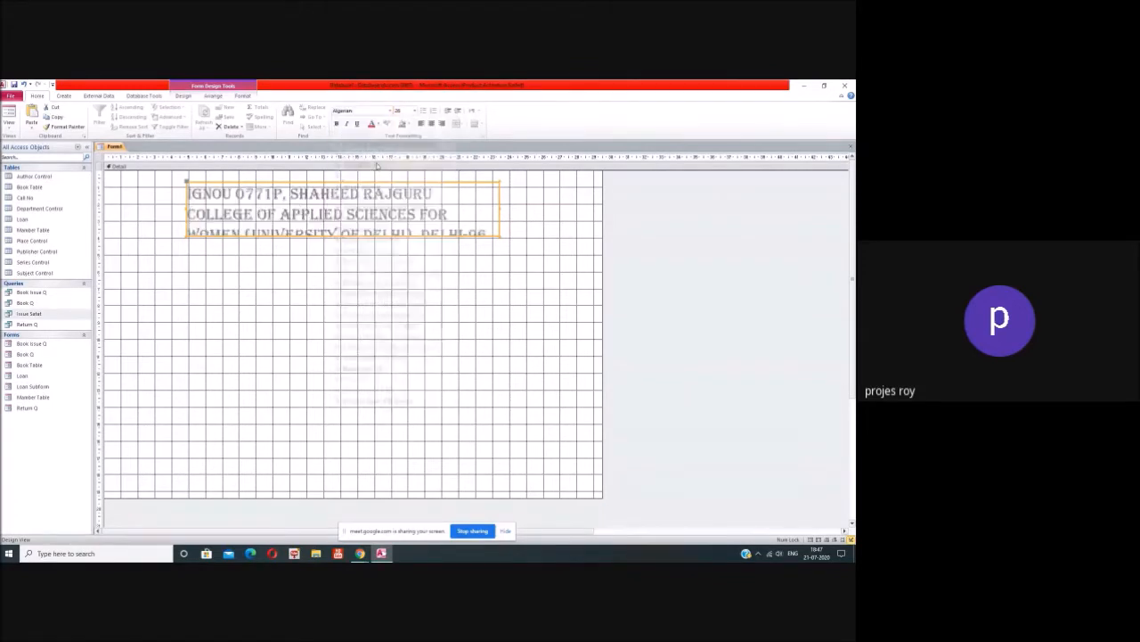
- Increase the heading label's height to about 4.5 cm and centre its text
{"action": "left_click_drag", "start_coordinate": [342, 235], "coordinate": [347, 256]}
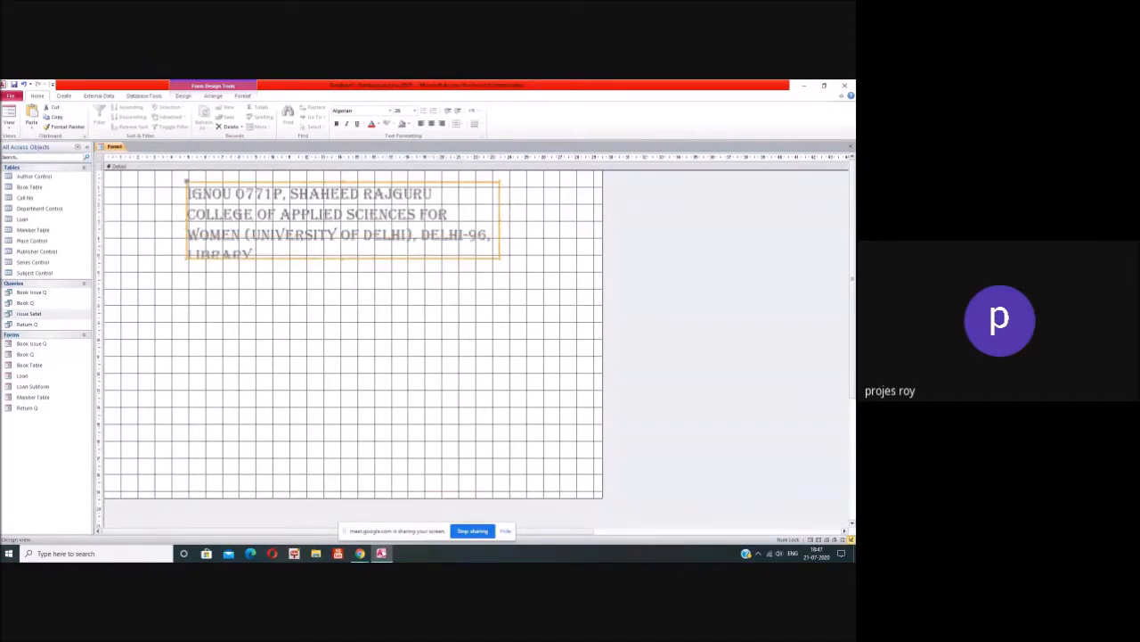
{"action": "left_click", "coordinate": [192, 194]}
{"action": "left_click_drag", "start_coordinate": [192, 195], "coordinate": [333, 249]}
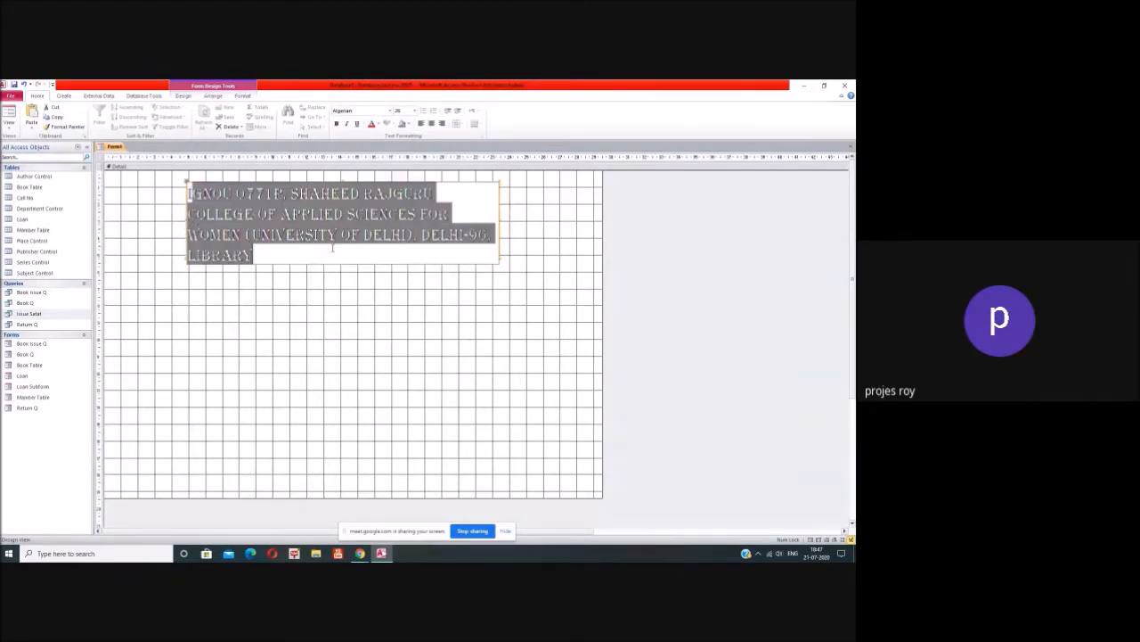
{"action": "left_click", "coordinate": [212, 193]}
{"action": "left_click_drag", "start_coordinate": [188, 194], "coordinate": [275, 248]}
{"action": "left_click", "coordinate": [432, 123]}
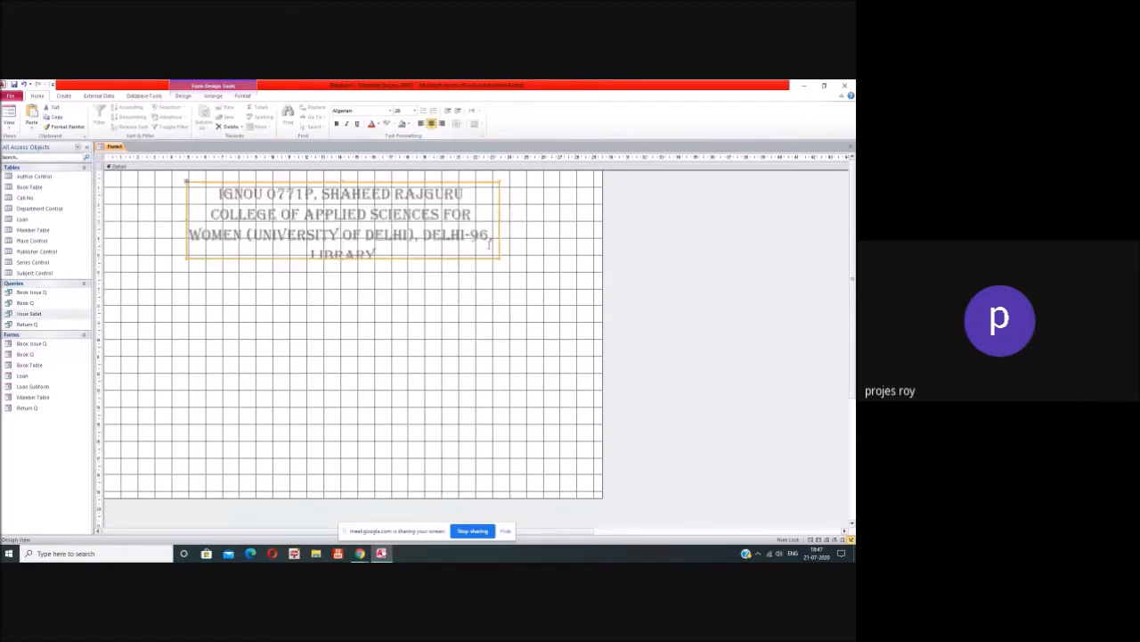
- Enlarge the heading label slightly so all its lines fit, and colour the whole heading text dark blue
{"action": "mouse_move", "coordinate": [499, 259]}
{"action": "left_mouse_down"}
{"action": "mouse_move", "coordinate": [517, 272]}
{"action": "mouse_move", "coordinate": [501, 263]}
{"action": "left_mouse_up"}
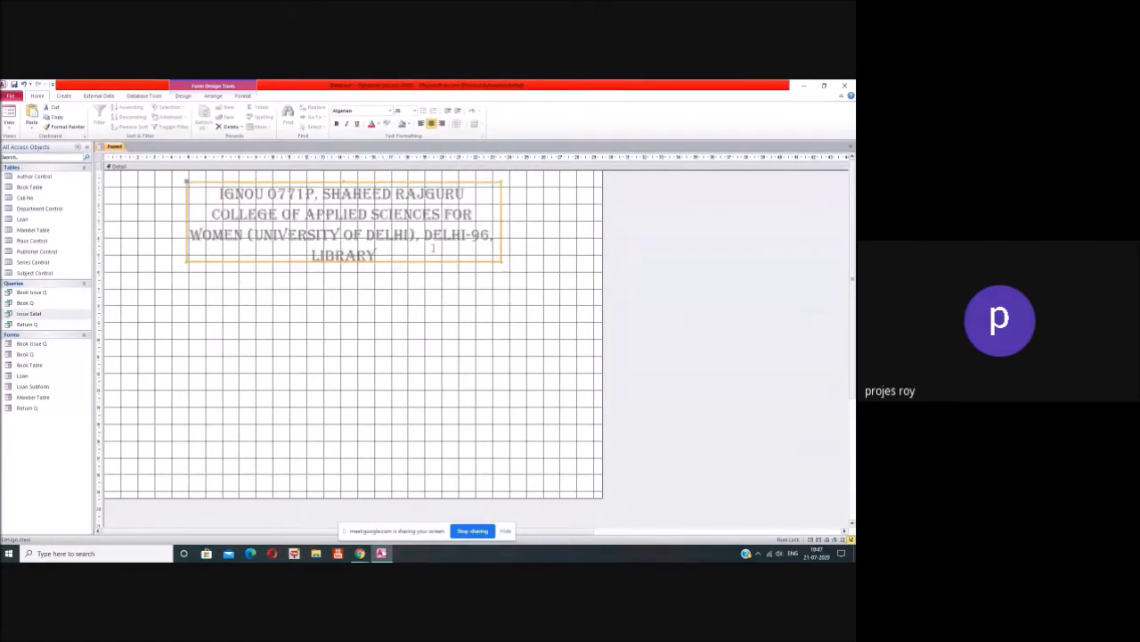
{"action": "left_click_drag", "start_coordinate": [186, 181], "coordinate": [403, 261]}
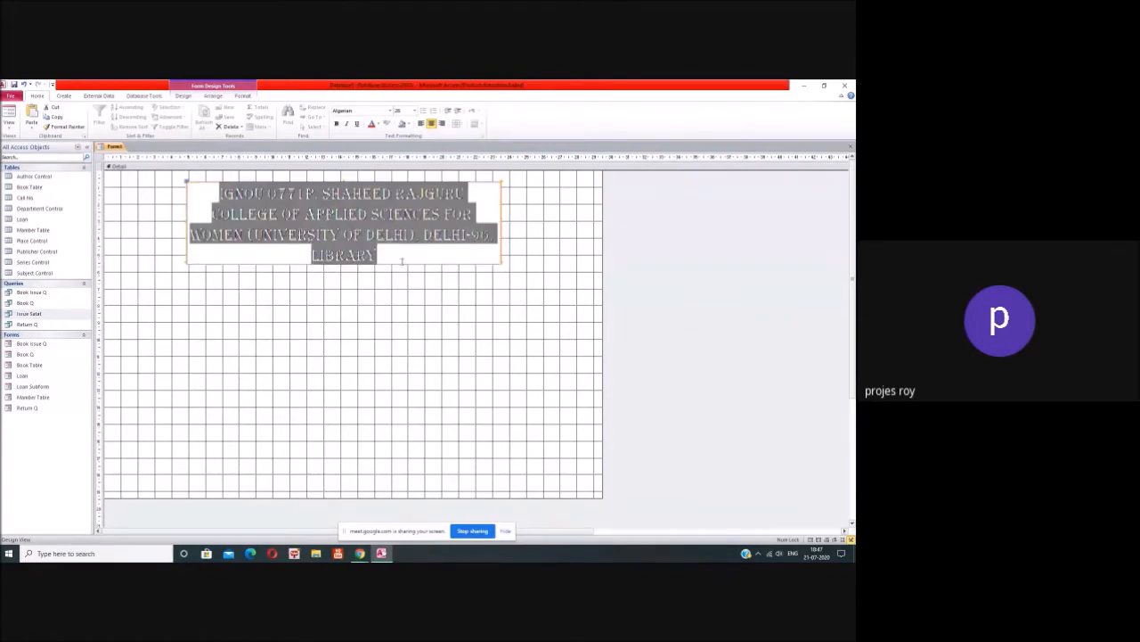
{"action": "left_click", "coordinate": [378, 125]}
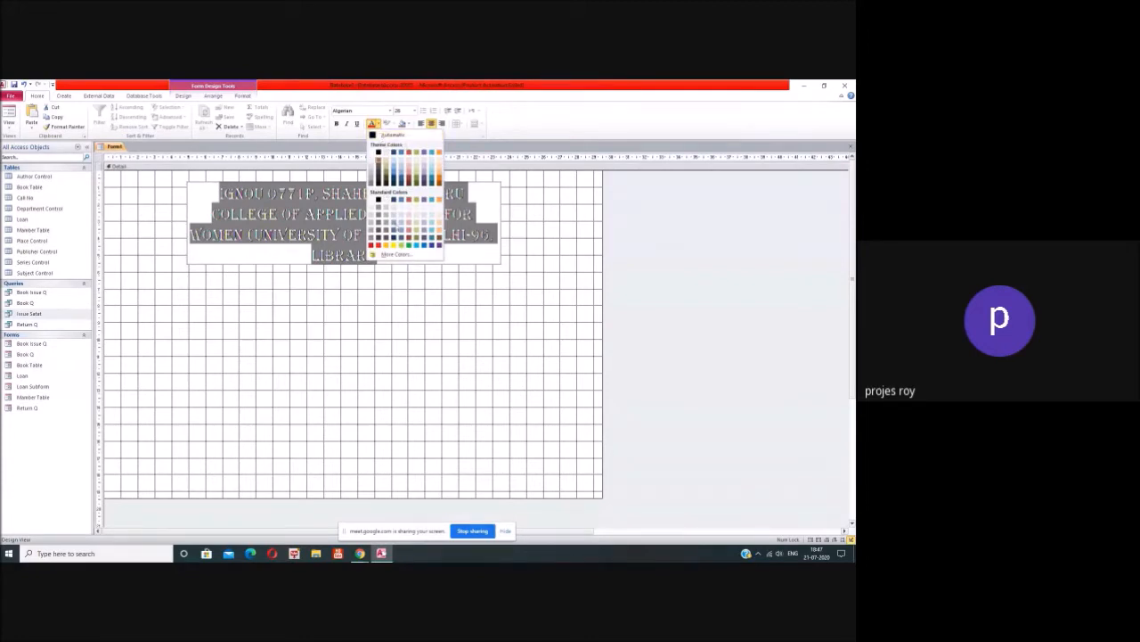
{"action": "left_click", "coordinate": [433, 245]}
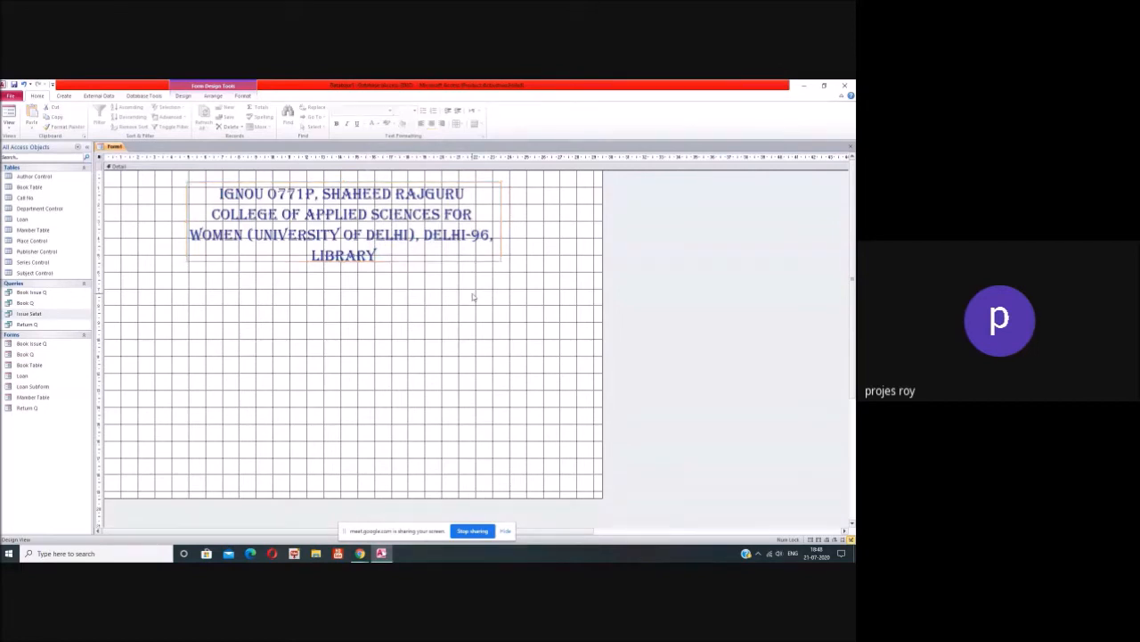
- Make the heading text bold and widen its label to about 19.3 cm
{"action": "left_click_drag", "start_coordinate": [214, 190], "coordinate": [378, 256]}
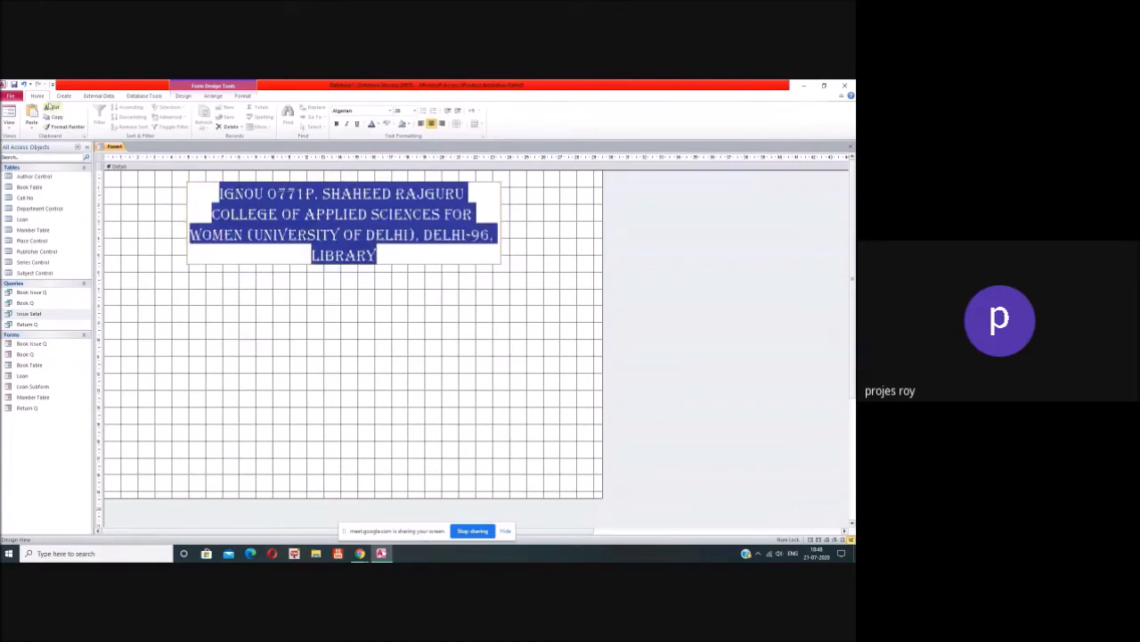
{"action": "left_click", "coordinate": [337, 123]}
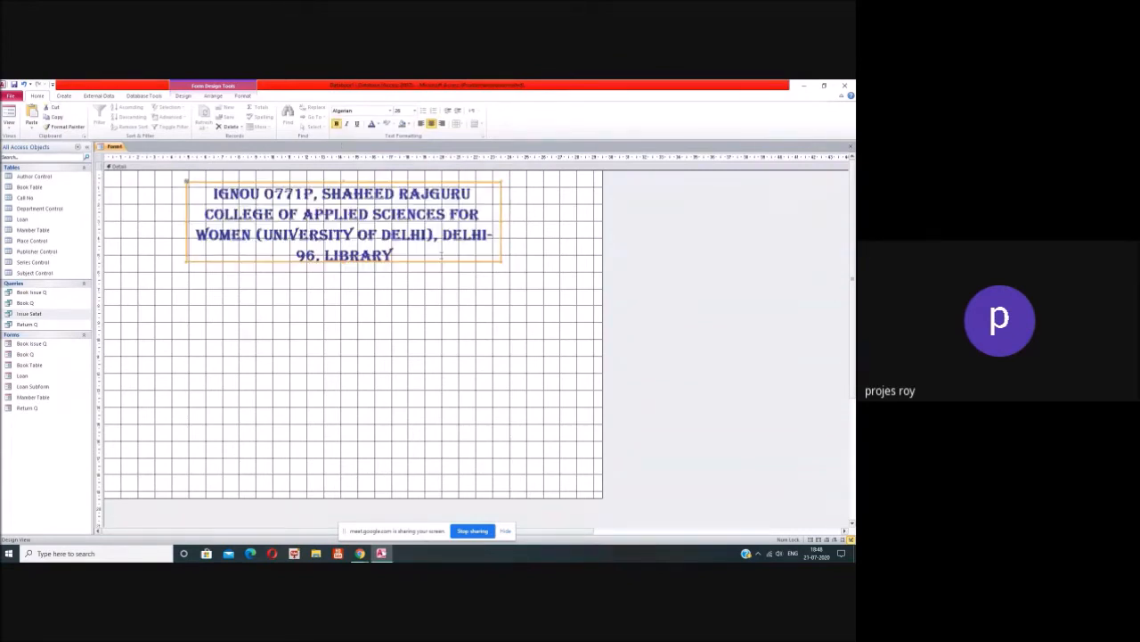
{"action": "left_click", "coordinate": [450, 285]}
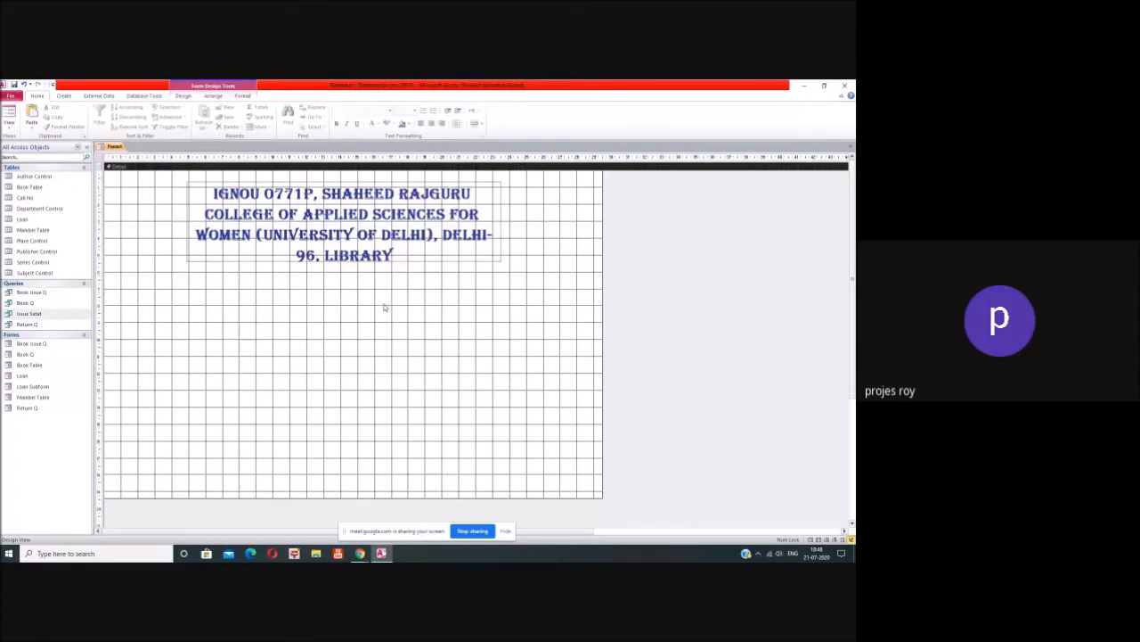
{"action": "left_click", "coordinate": [445, 249]}
{"action": "left_click_drag", "start_coordinate": [502, 223], "coordinate": [514, 224]}
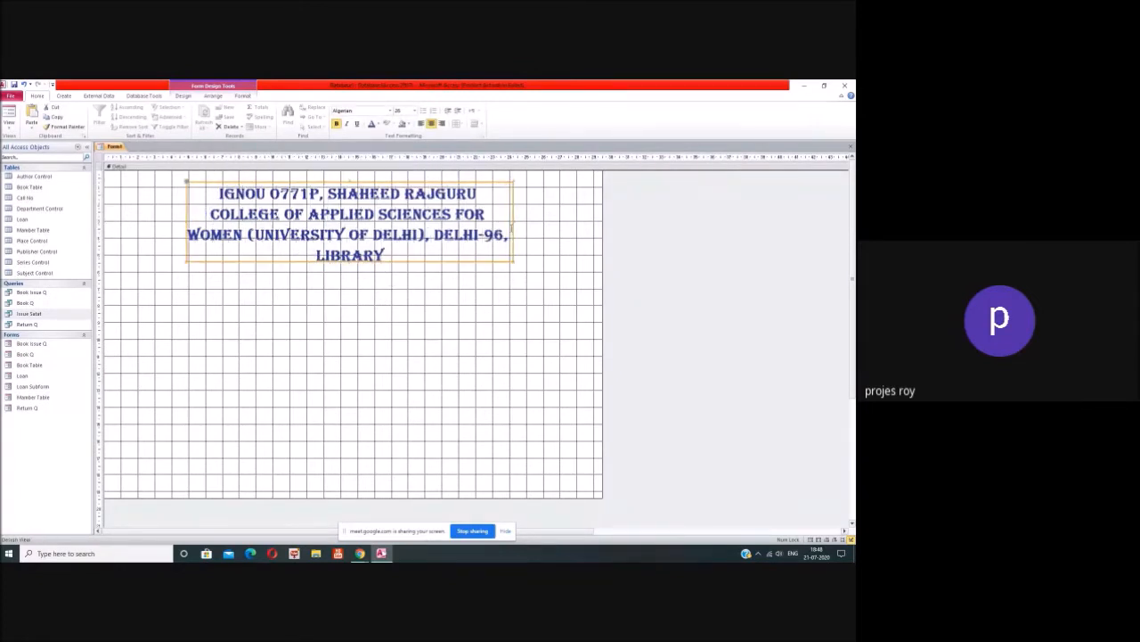
{"action": "left_click", "coordinate": [485, 292]}
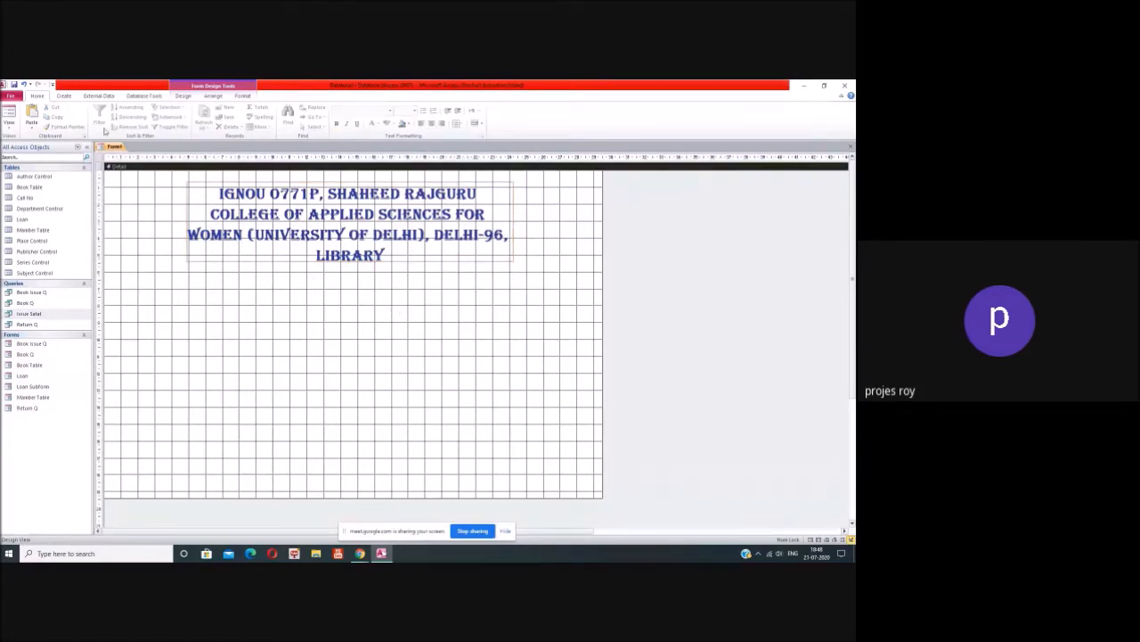
{"action": "left_click", "coordinate": [64, 97]}
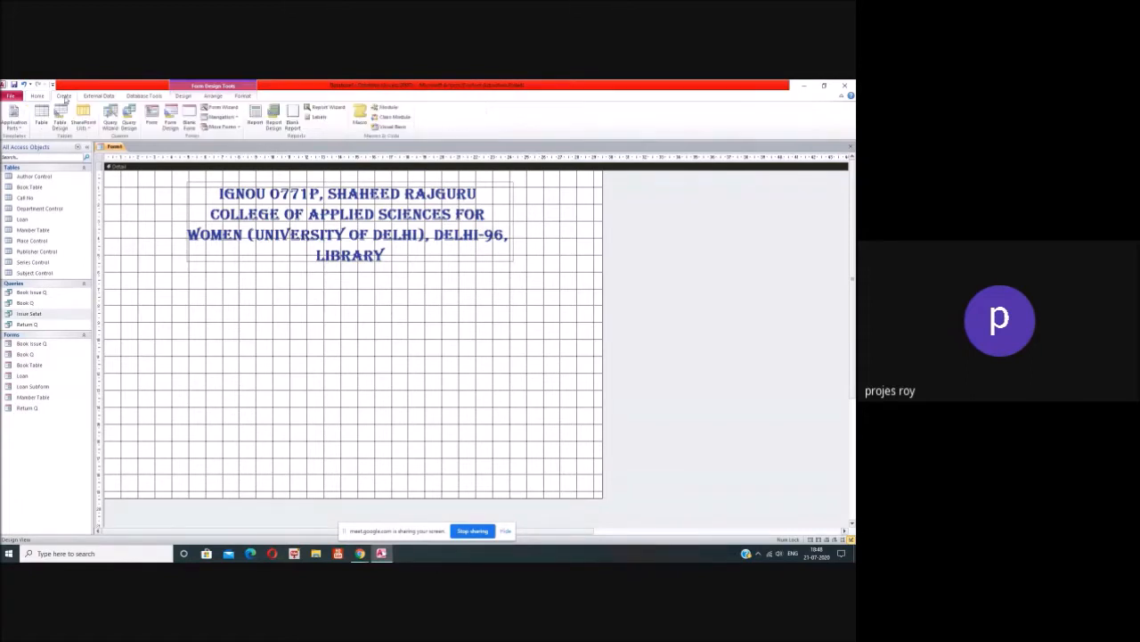
{"action": "left_click", "coordinate": [154, 119]}
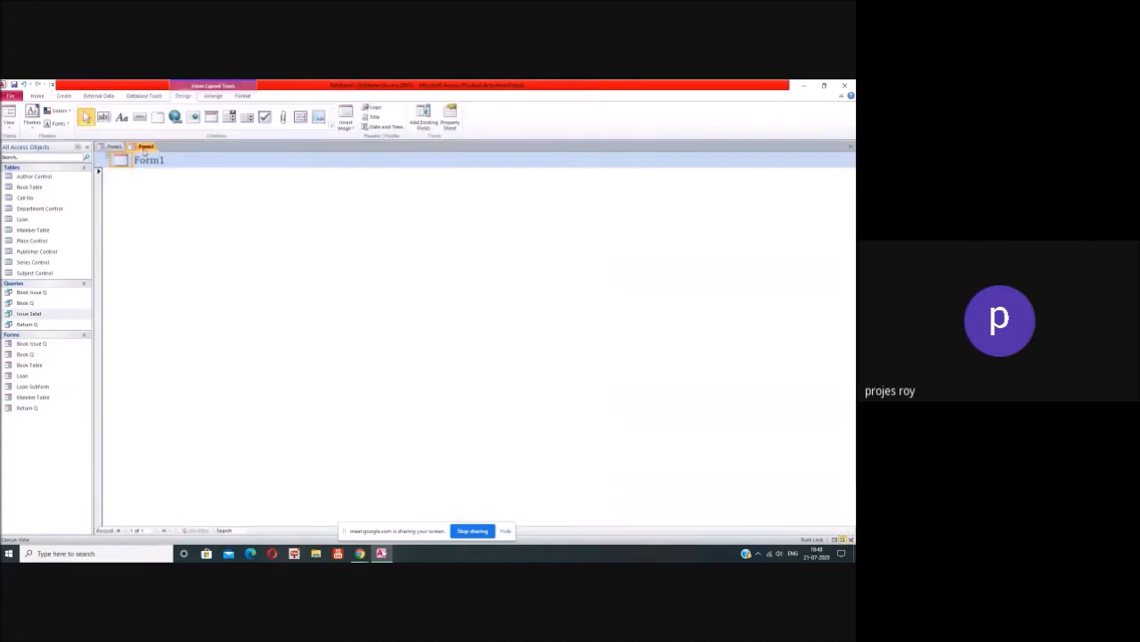
{"action": "left_click", "coordinate": [851, 147]}
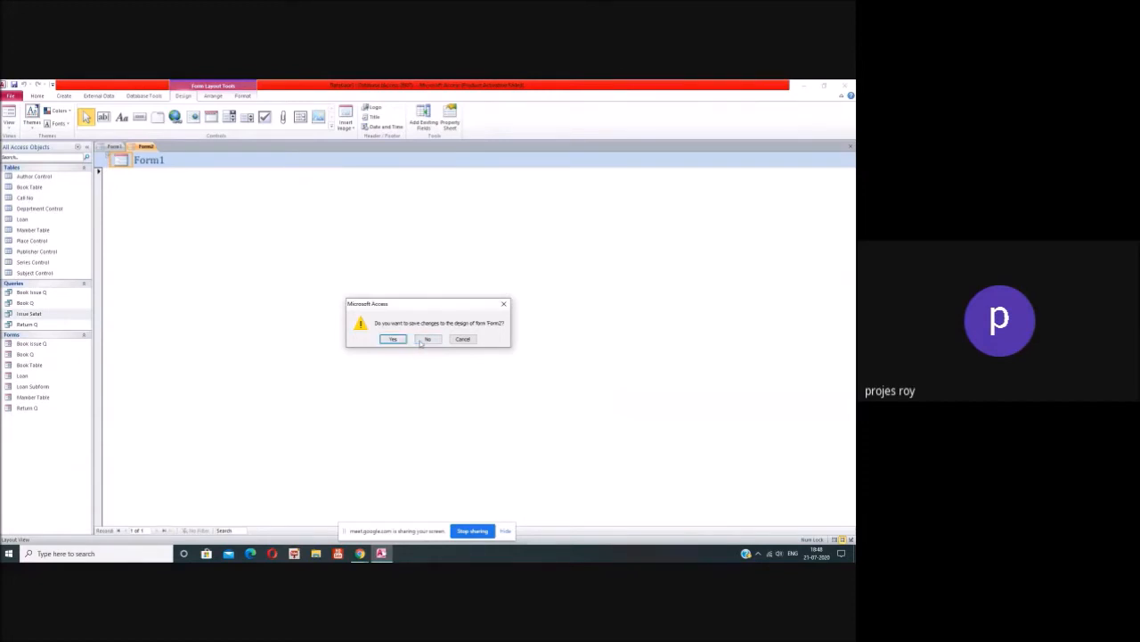
{"action": "left_click", "coordinate": [427, 340]}
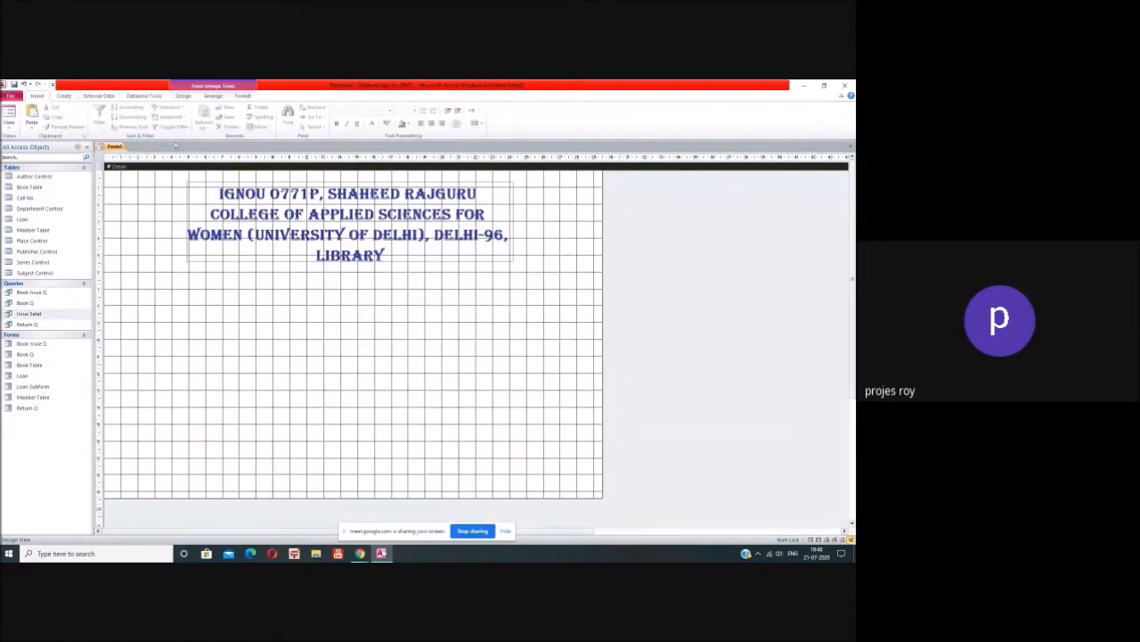
{"action": "right_click", "coordinate": [352, 308]}
{"action": "left_click", "coordinate": [396, 291]}
{"action": "left_click", "coordinate": [100, 95]}
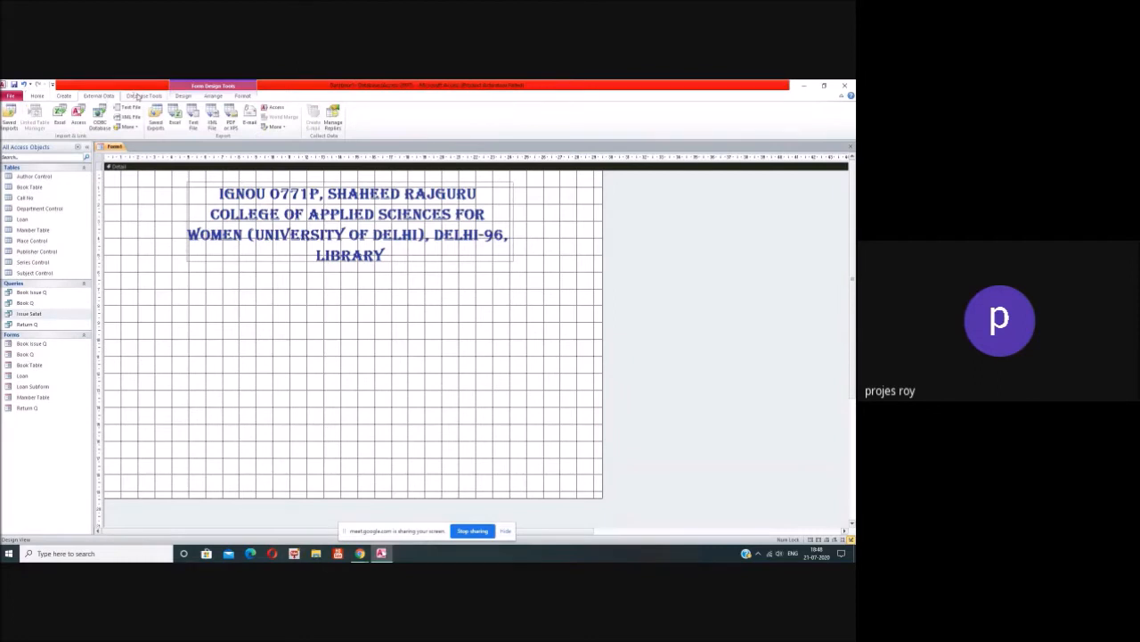
- Draw a command button about 4.3 cm wide and 1.2 cm high below the left part of the heading
{"action": "left_click", "coordinate": [183, 95]}
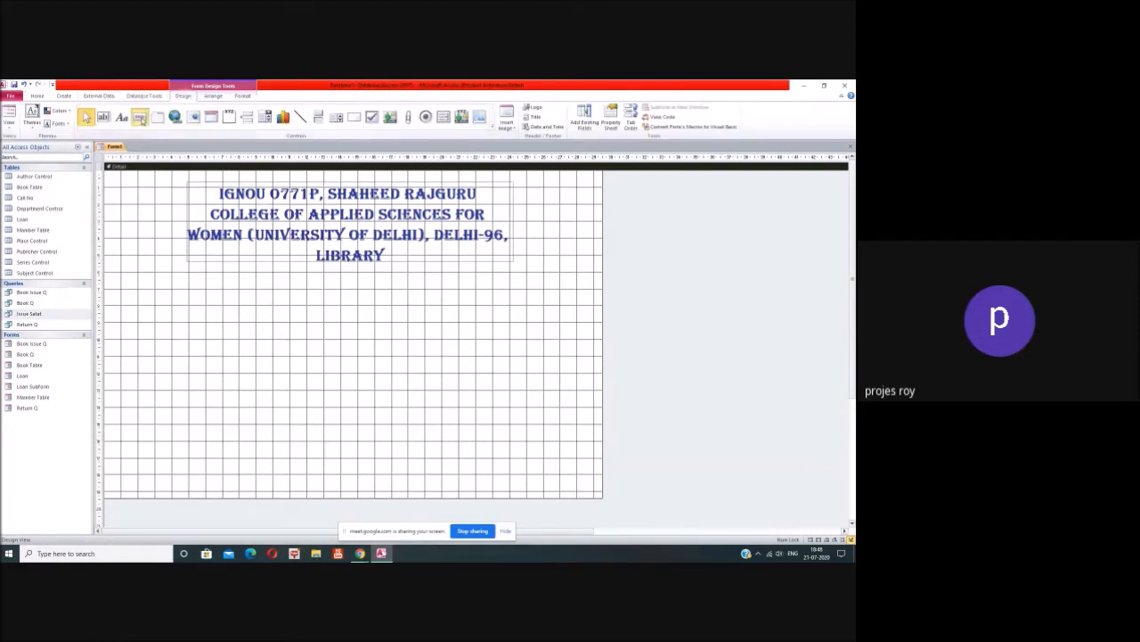
{"action": "left_click", "coordinate": [140, 118]}
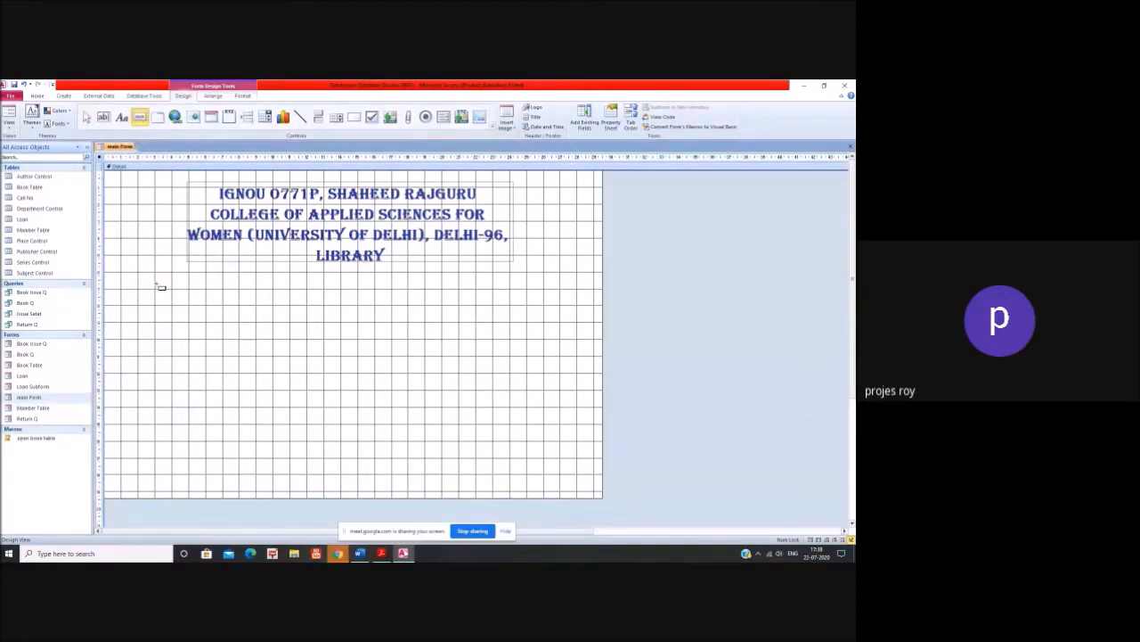
{"action": "left_click_drag", "start_coordinate": [158, 284], "coordinate": [230, 305]}
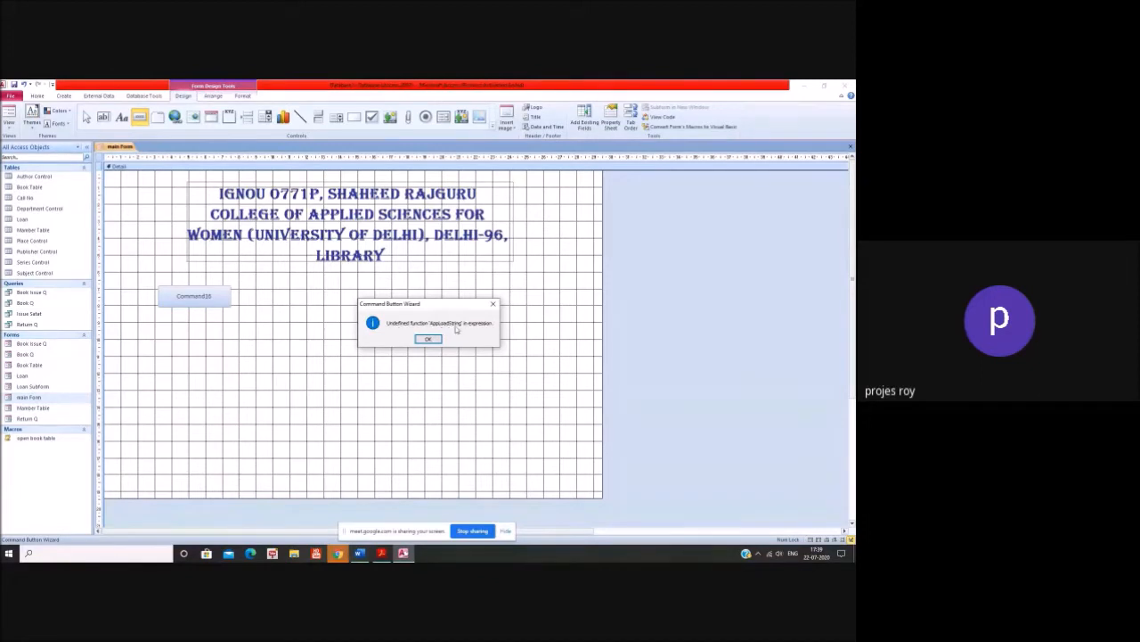
{"action": "left_click", "coordinate": [429, 339]}
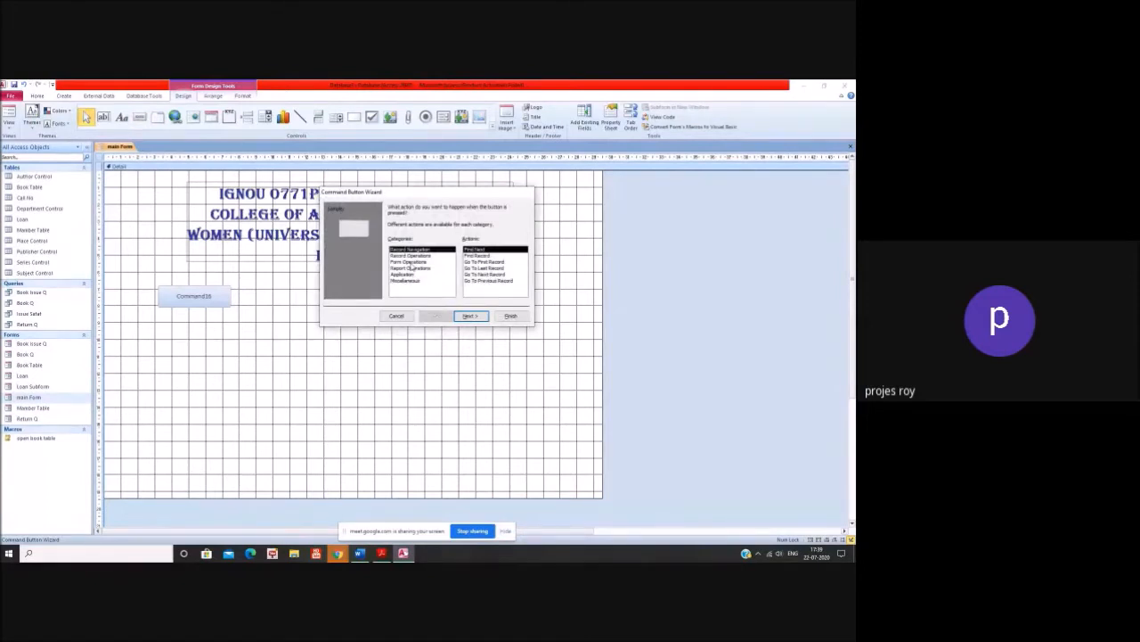
- Assign the button the Open Form action from Form Operations, targeting the Book Table form and showing all the records
{"action": "left_click", "coordinate": [409, 263]}
{"action": "left_click", "coordinate": [428, 340]}
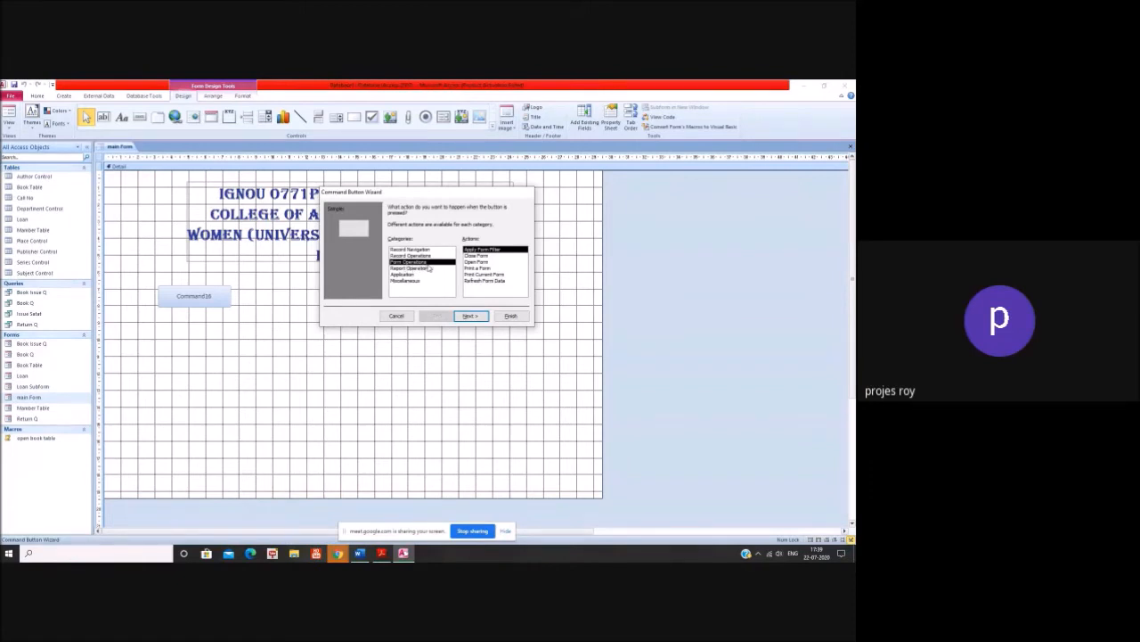
{"action": "left_click", "coordinate": [481, 262]}
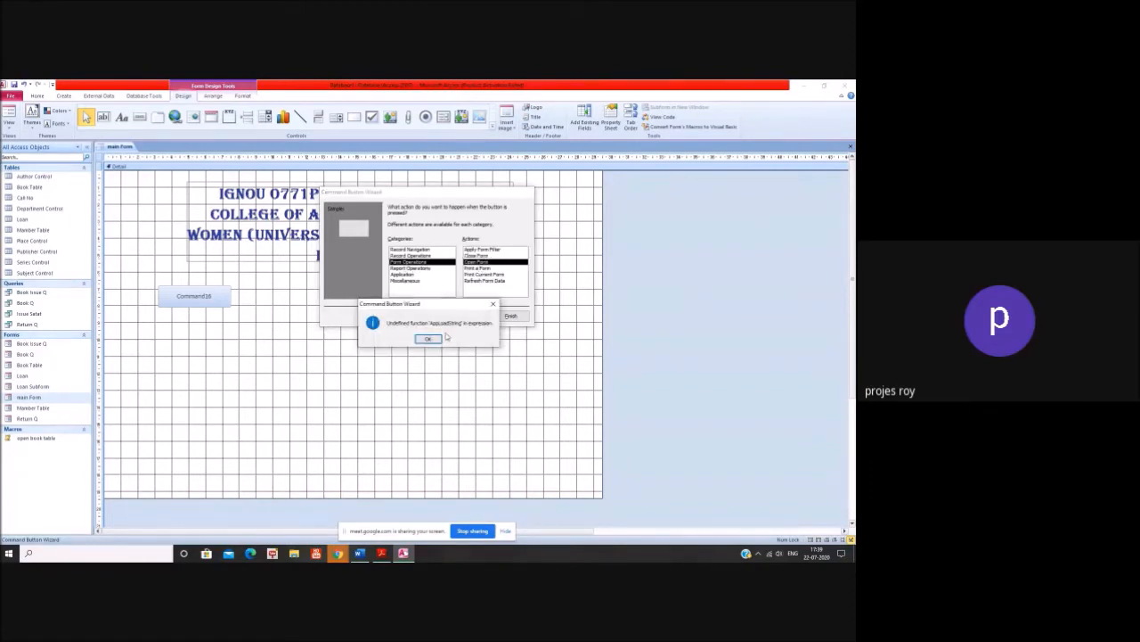
{"action": "left_click", "coordinate": [428, 338]}
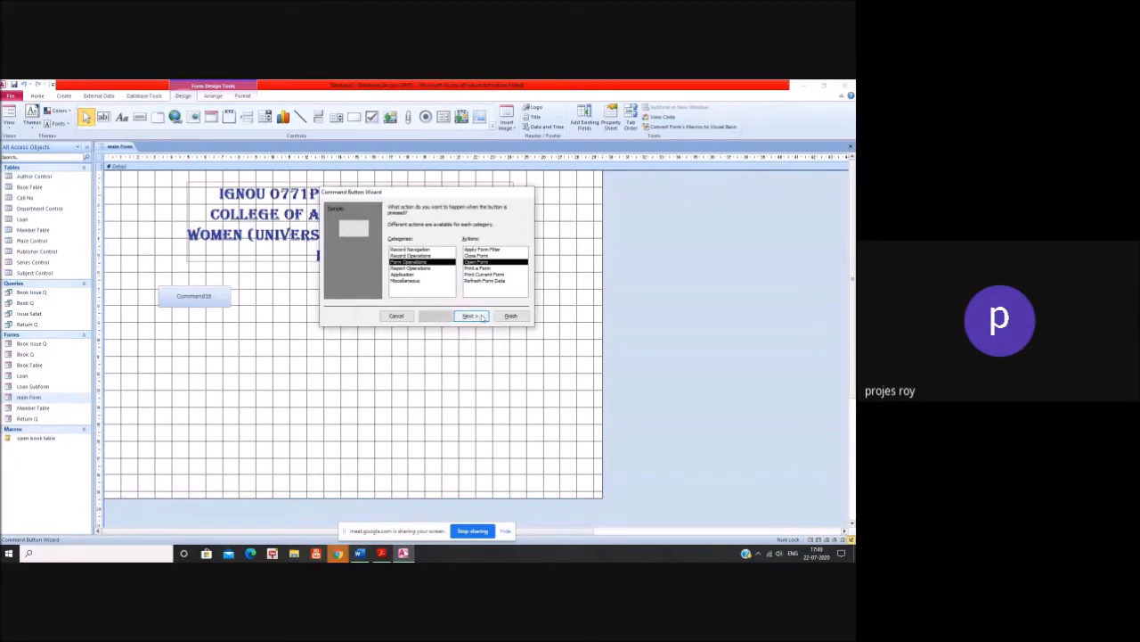
{"action": "left_click", "coordinate": [468, 316]}
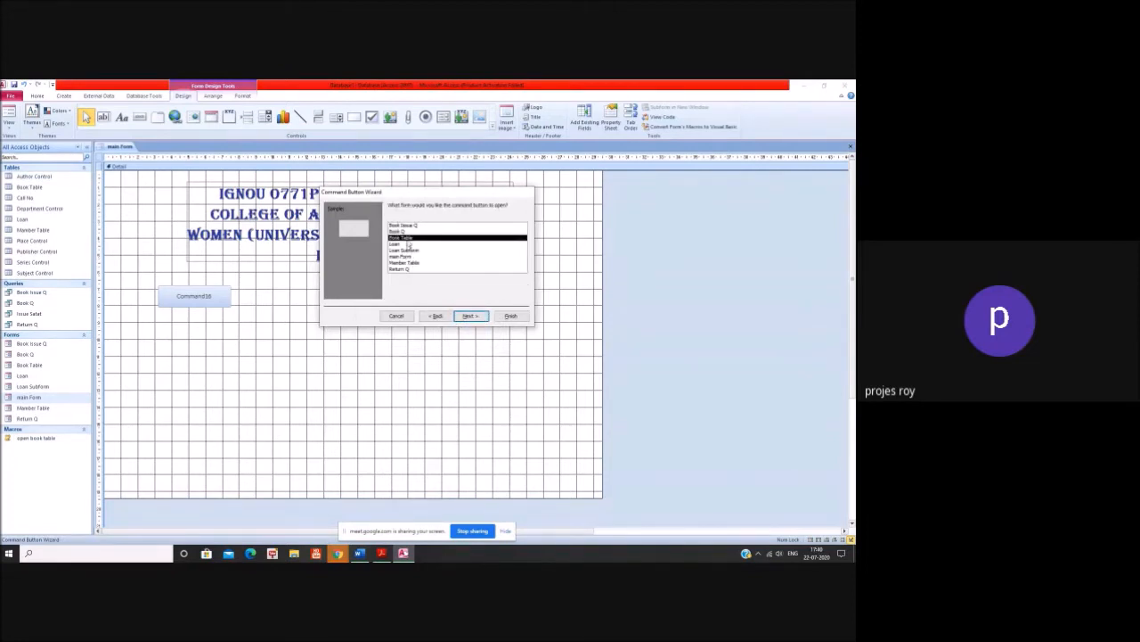
{"action": "left_click", "coordinate": [469, 316]}
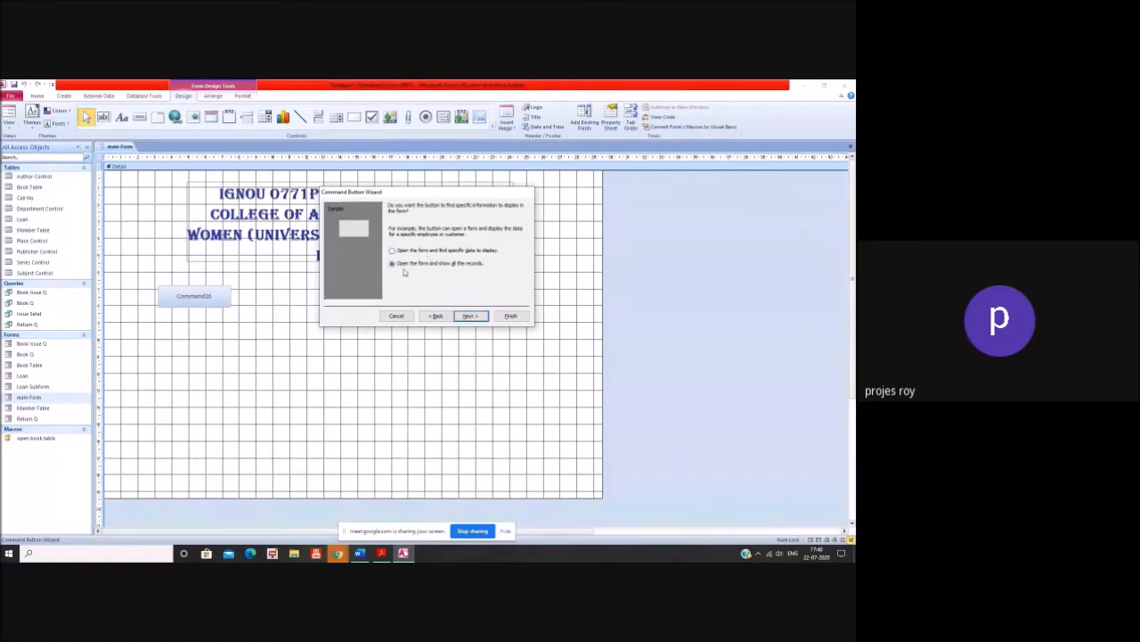
{"action": "left_click", "coordinate": [469, 316]}
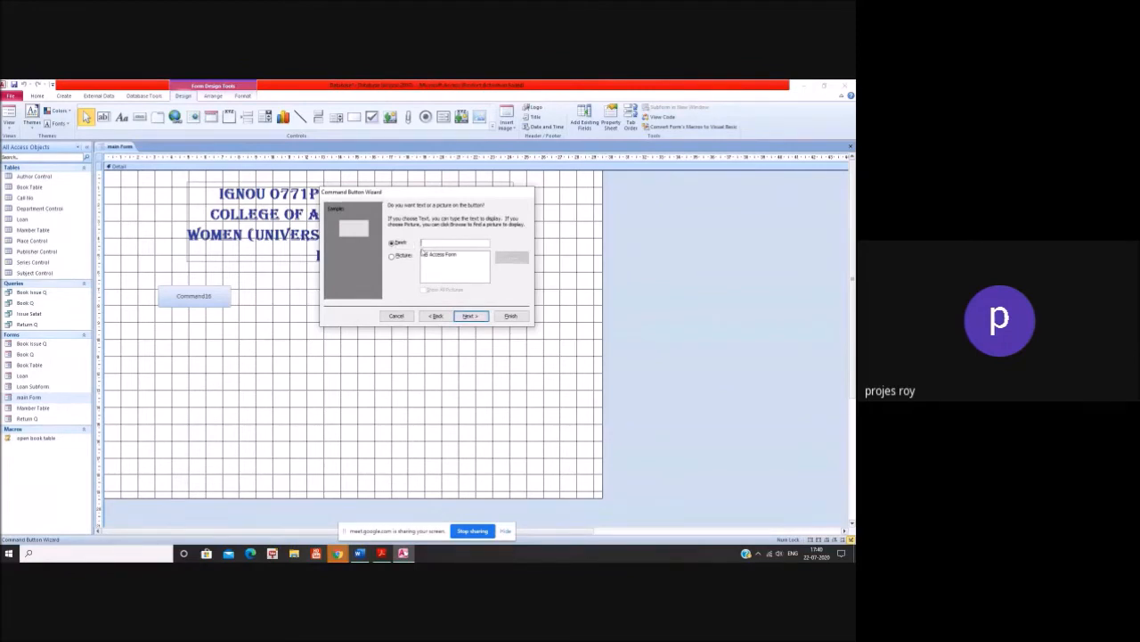
- Give the button the text Book Data Entry and finish the wizard with the default button name
{"action": "type", "text": "I"}
{"action": "type", "text": "oo"}
{"action": "type", "text": "k Data E"}
{"action": "type", "text": "ntry"}
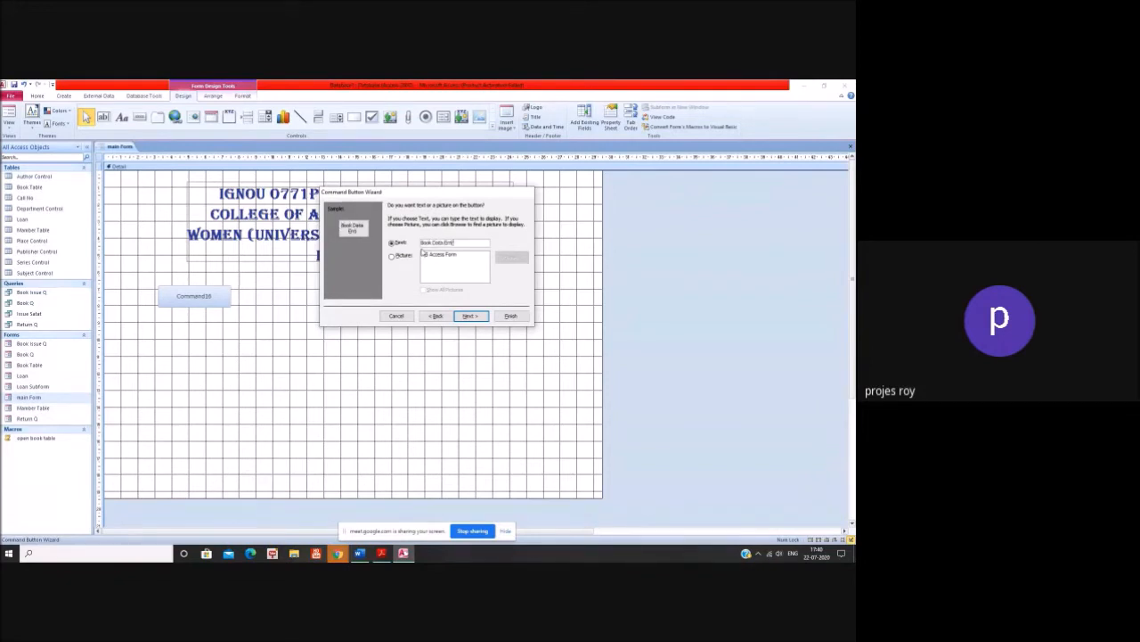
{"action": "left_click", "coordinate": [470, 318]}
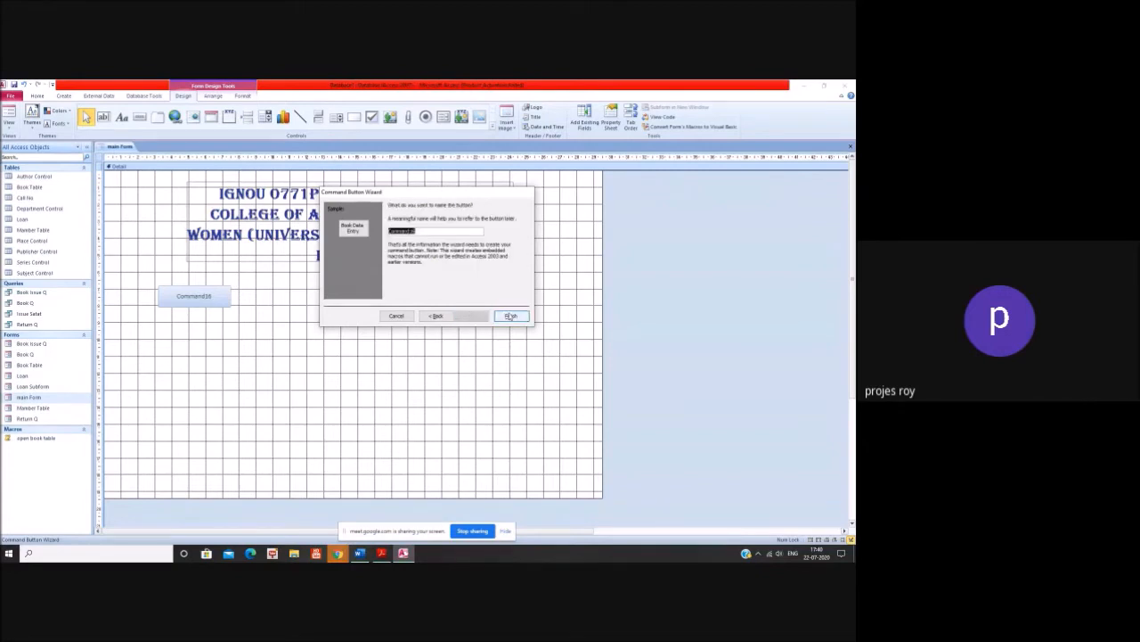
{"action": "left_click", "coordinate": [510, 316]}
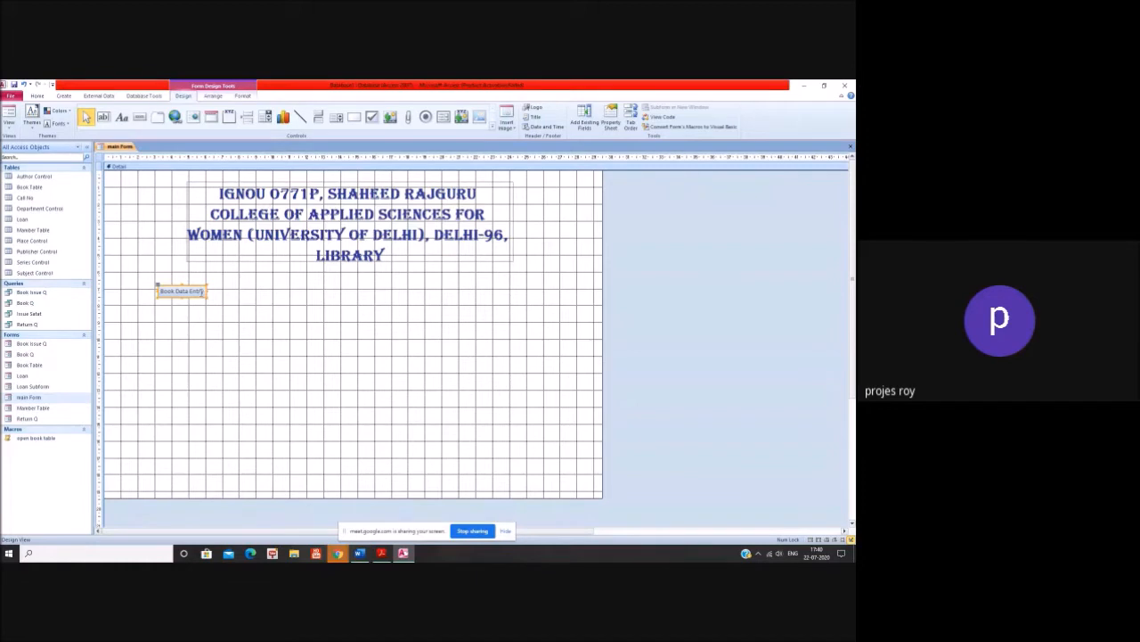
- Set the Book Data Entry button's font size to 24 and enlarge it to about 6.5 cm wide and 1.6 cm high
{"action": "right_click", "coordinate": [201, 292]}
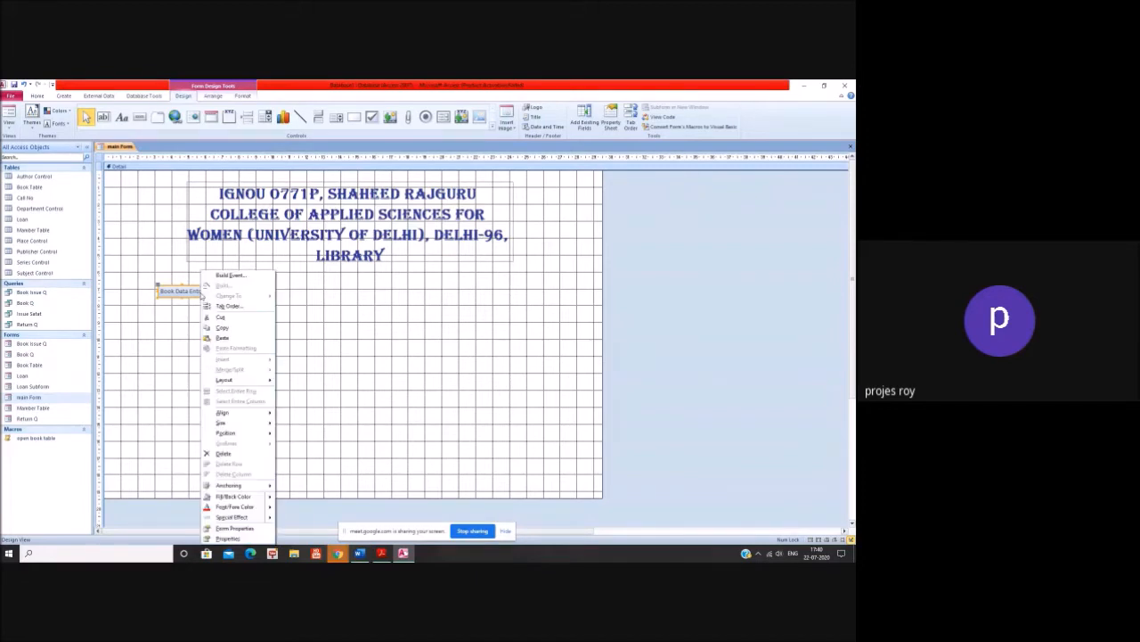
{"action": "left_click", "coordinate": [227, 538]}
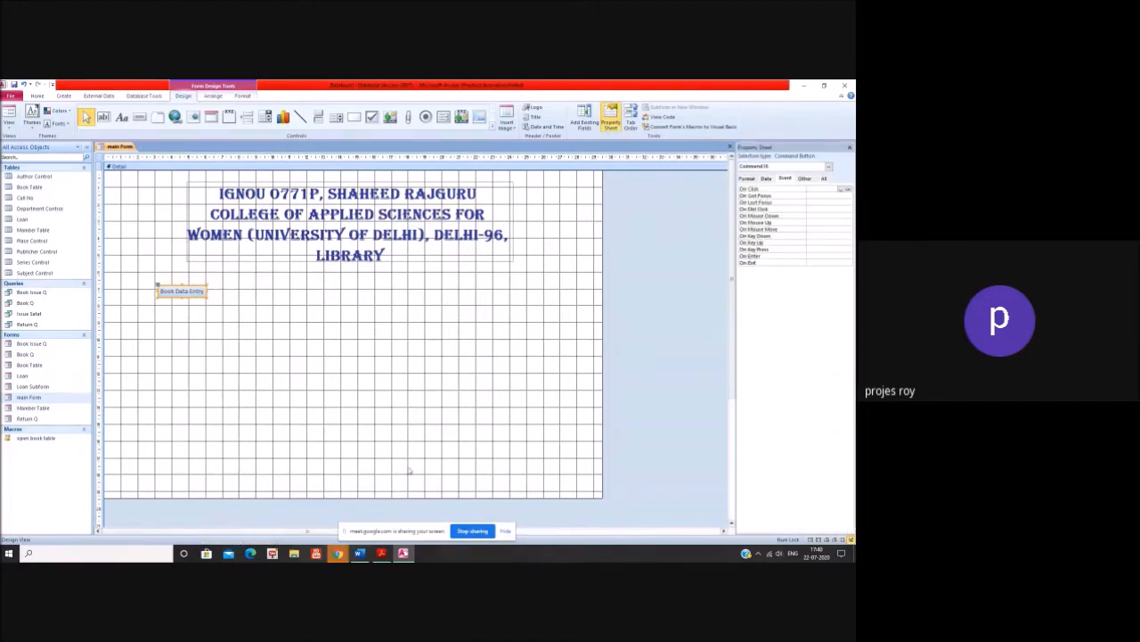
{"action": "left_click", "coordinate": [748, 179]}
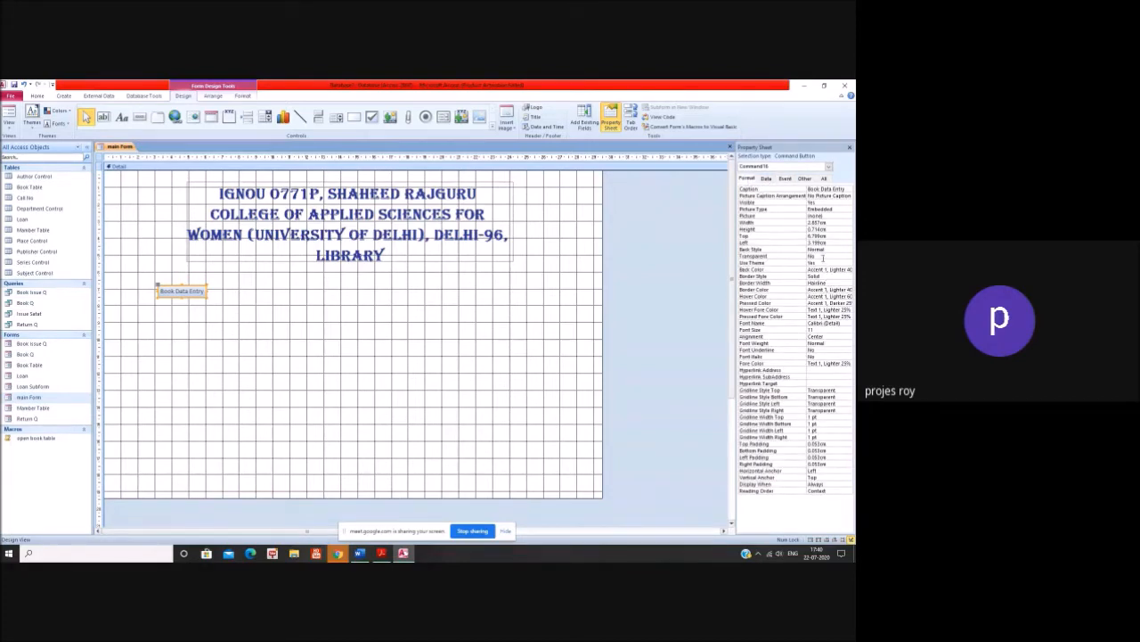
{"action": "left_click", "coordinate": [834, 329]}
{"action": "left_click", "coordinate": [849, 330]}
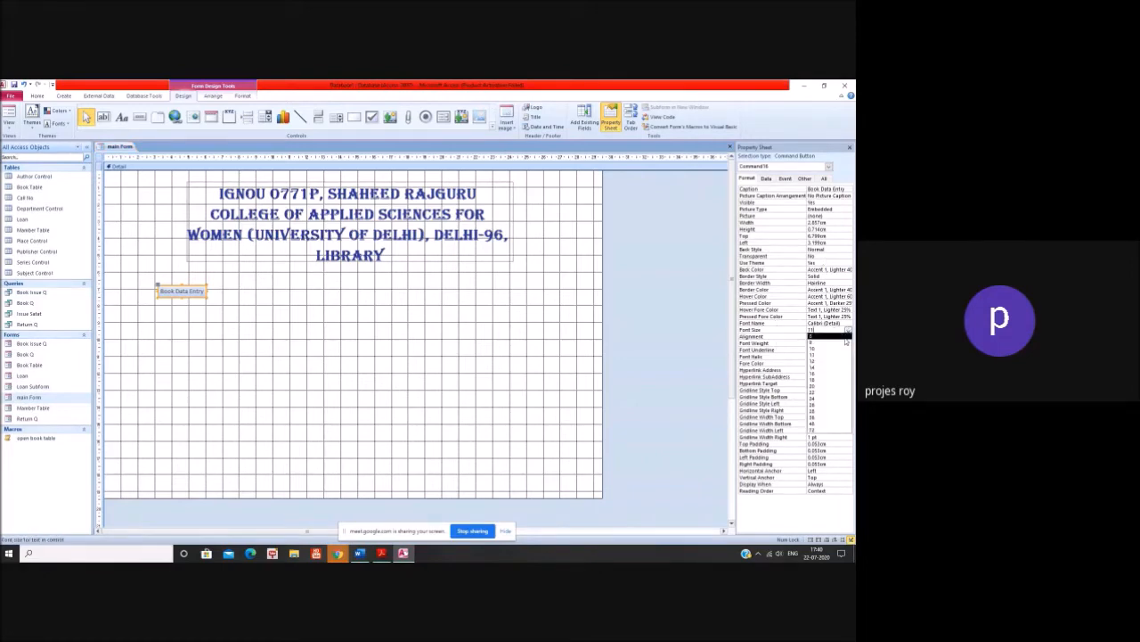
{"action": "left_click", "coordinate": [834, 381]}
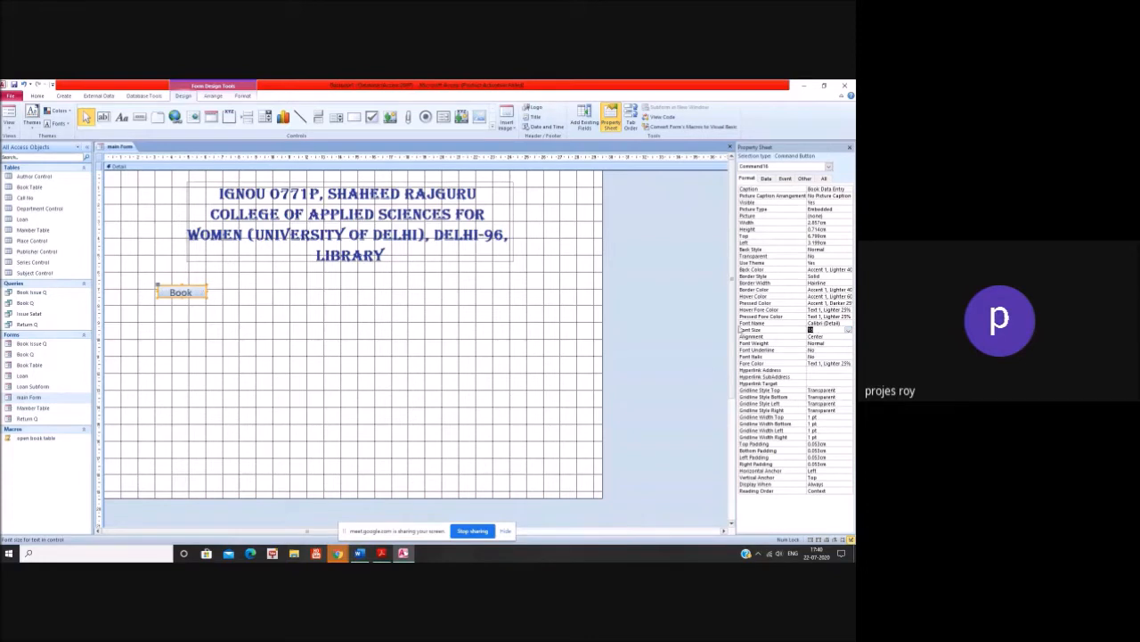
{"action": "left_click", "coordinate": [849, 331]}
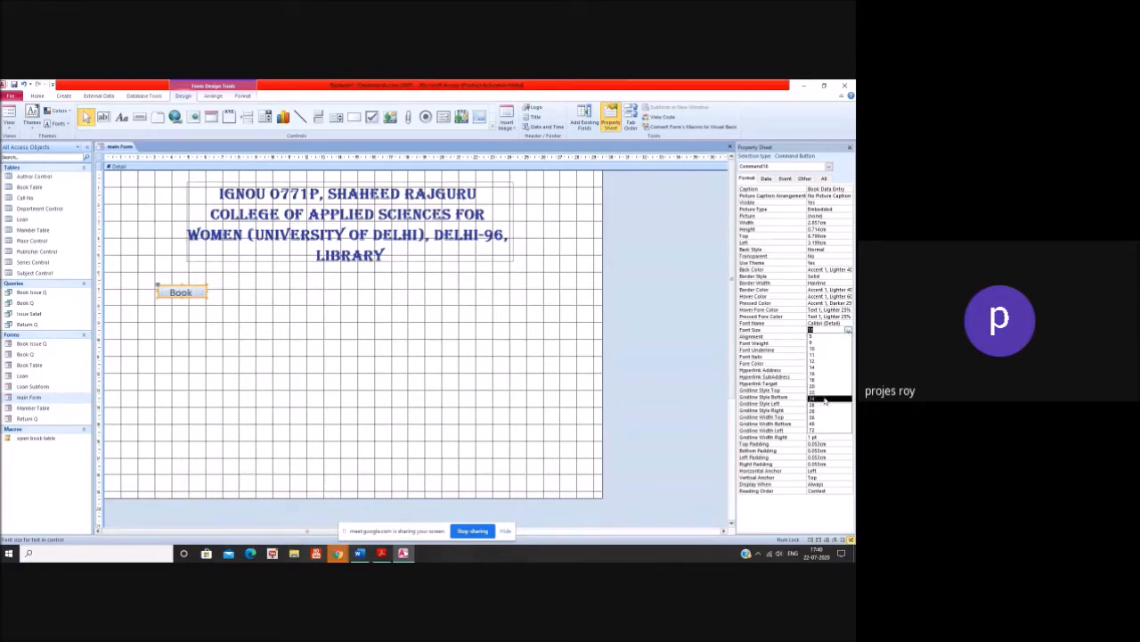
{"action": "left_click", "coordinate": [834, 394]}
{"action": "left_click_drag", "start_coordinate": [214, 300], "coordinate": [268, 311]}
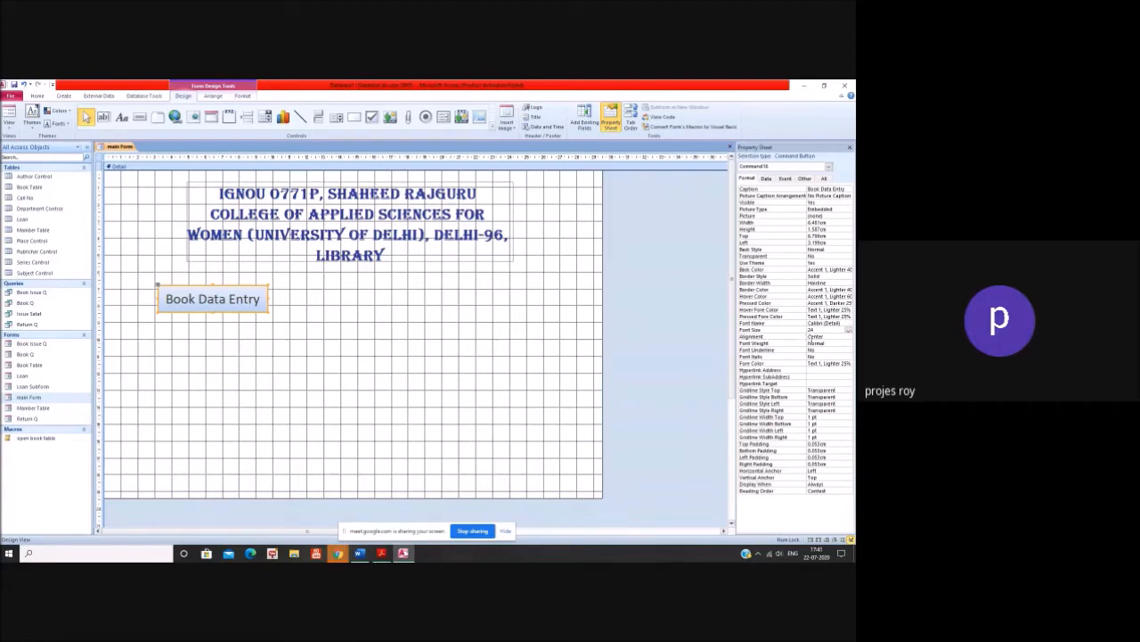
- Set the Book Data Entry button's font color to the theme color Text 2
{"action": "left_click", "coordinate": [846, 364]}
{"action": "left_click", "coordinate": [846, 364]}
{"action": "left_click", "coordinate": [846, 364]}
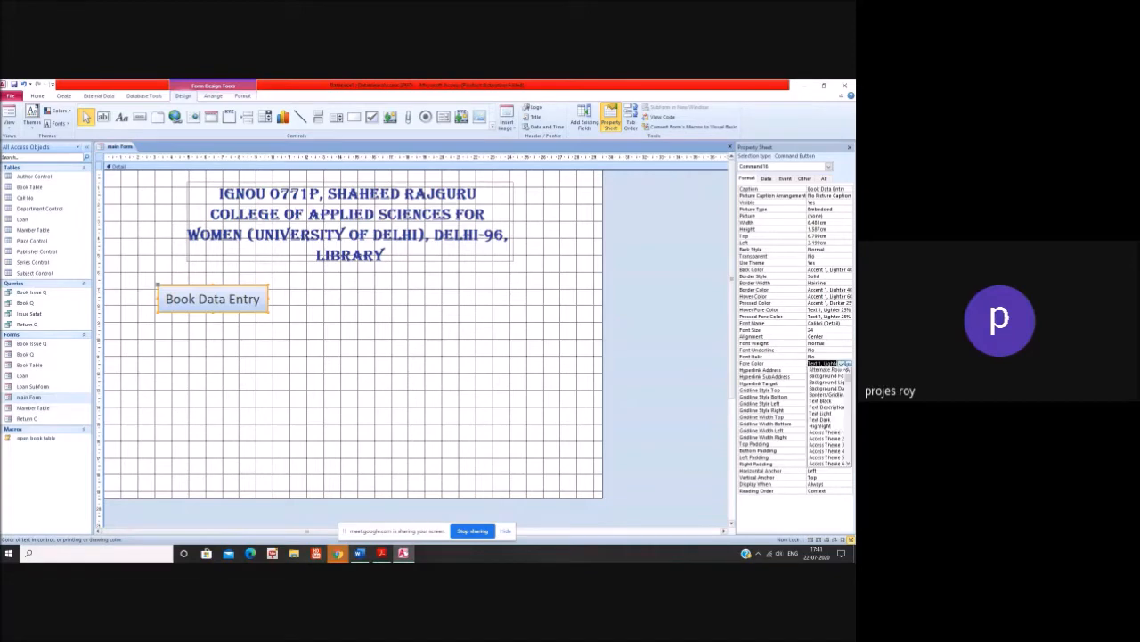
{"action": "left_click", "coordinate": [848, 365]}
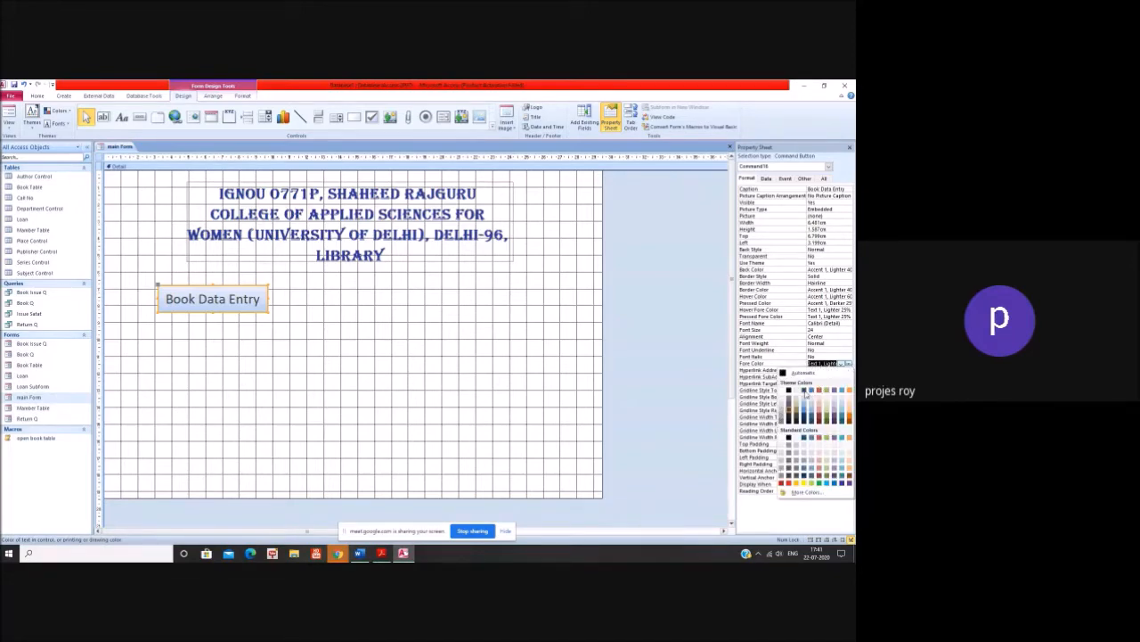
{"action": "left_click", "coordinate": [805, 392]}
{"action": "left_click", "coordinate": [583, 365]}
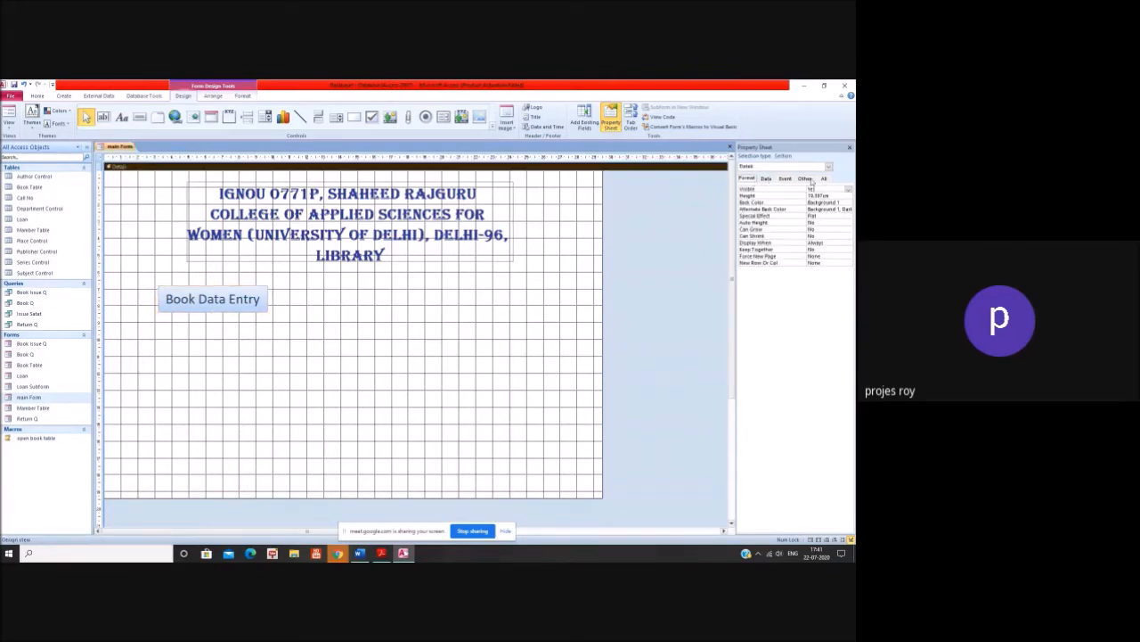
- Reselect the Book Data Entry button and set its font color to the theme color Accent 4
{"action": "left_click", "coordinate": [806, 179]}
{"action": "left_click", "coordinate": [748, 178]}
{"action": "left_click", "coordinate": [243, 309]}
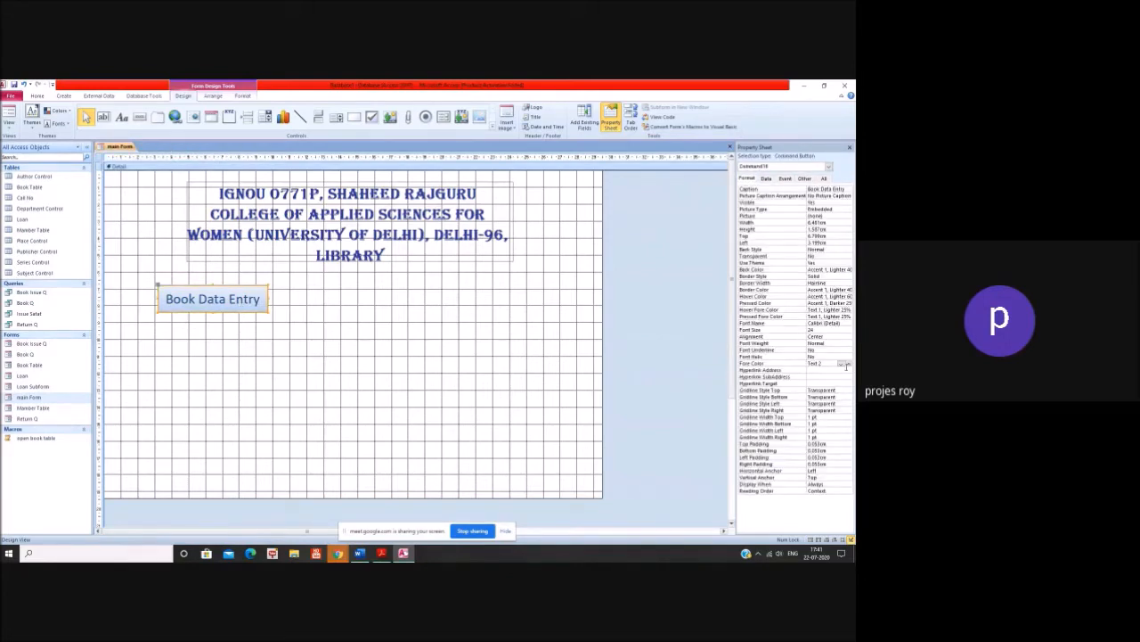
{"action": "left_click", "coordinate": [849, 365]}
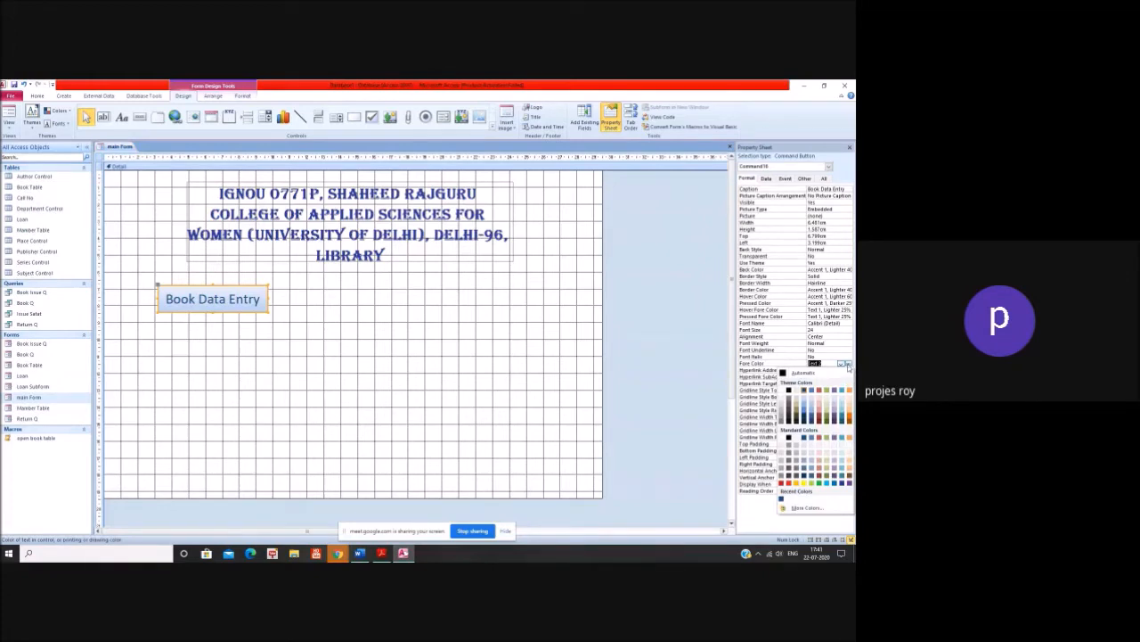
{"action": "left_click", "coordinate": [835, 389]}
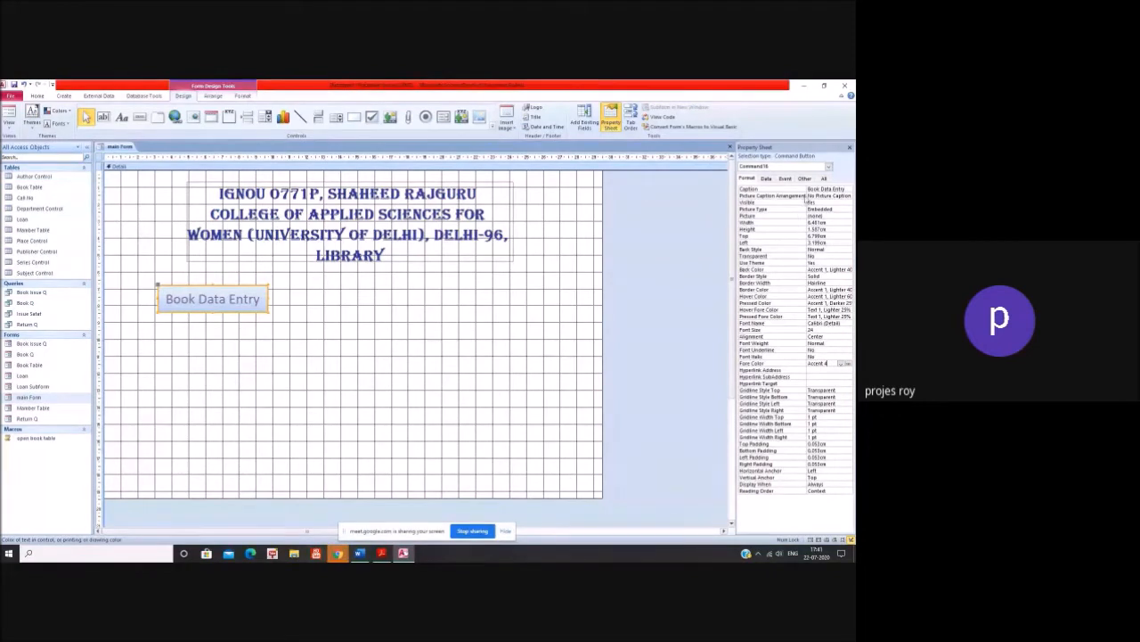
- In the Book Data Entry button's embedded On Click macro, set the OpenForm form name to Book Table and close the macro with changes saved
{"action": "left_click", "coordinate": [787, 179]}
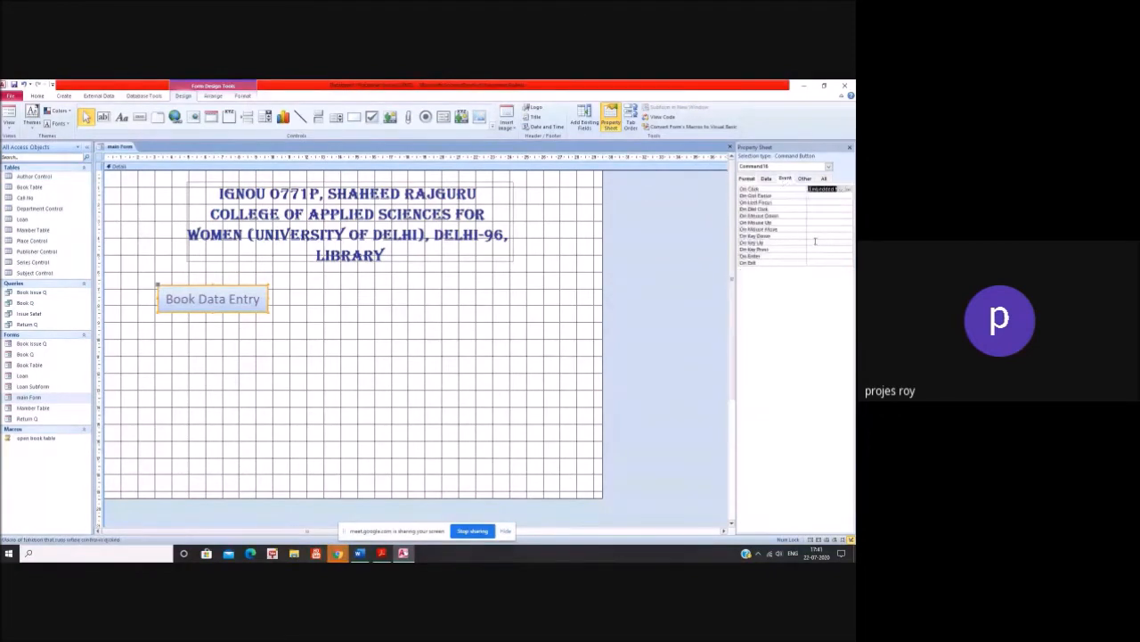
{"action": "left_click", "coordinate": [747, 179]}
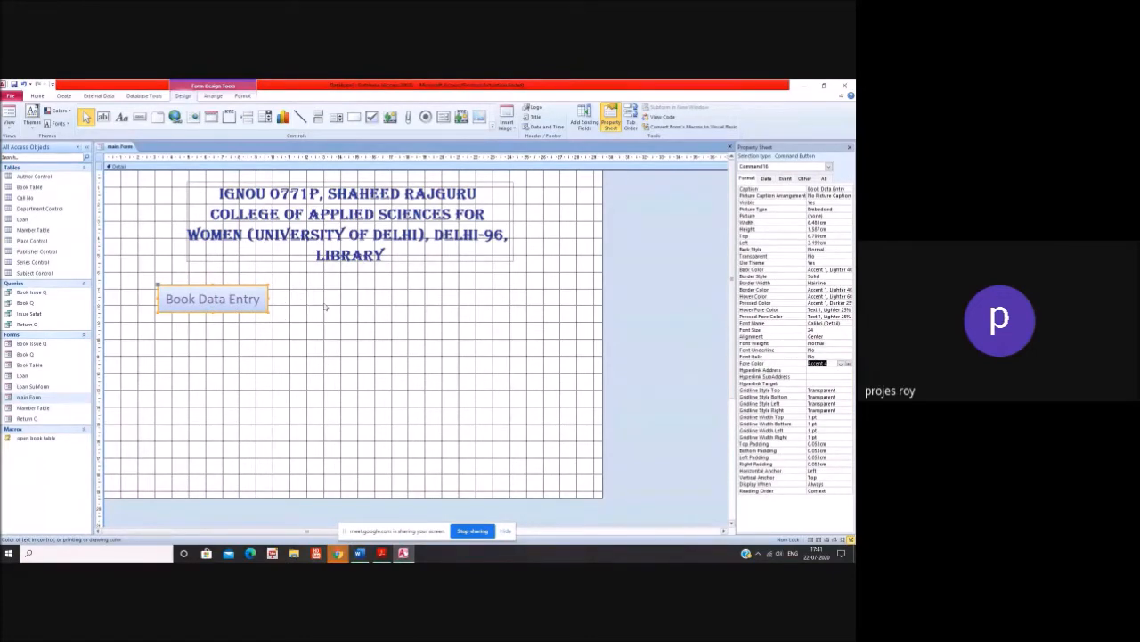
{"action": "left_click", "coordinate": [788, 179]}
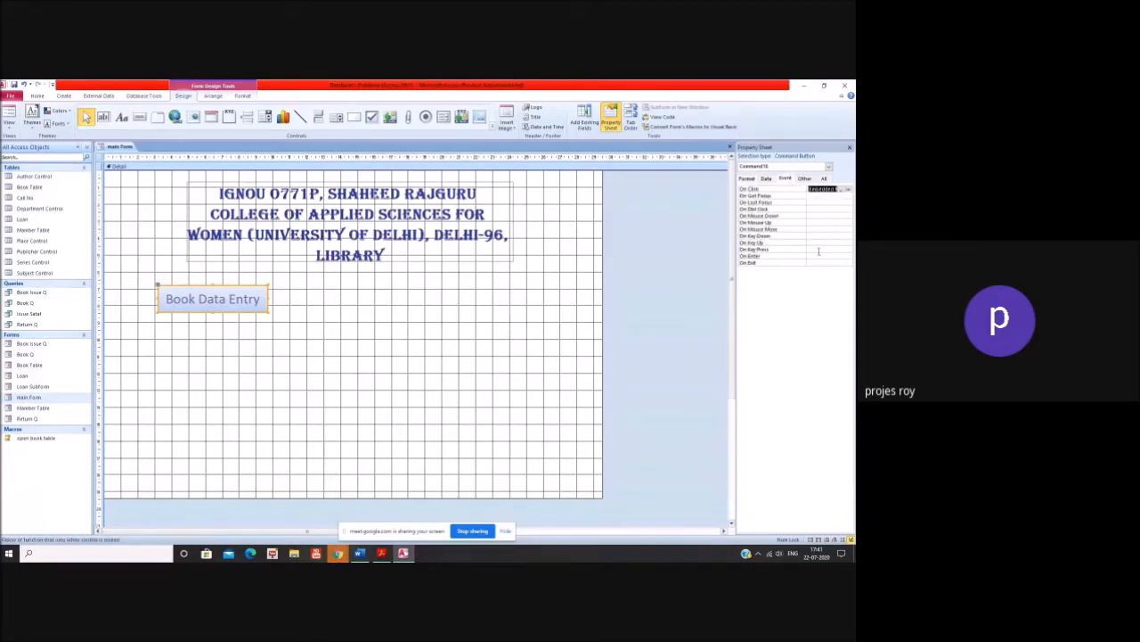
{"action": "left_click", "coordinate": [841, 189]}
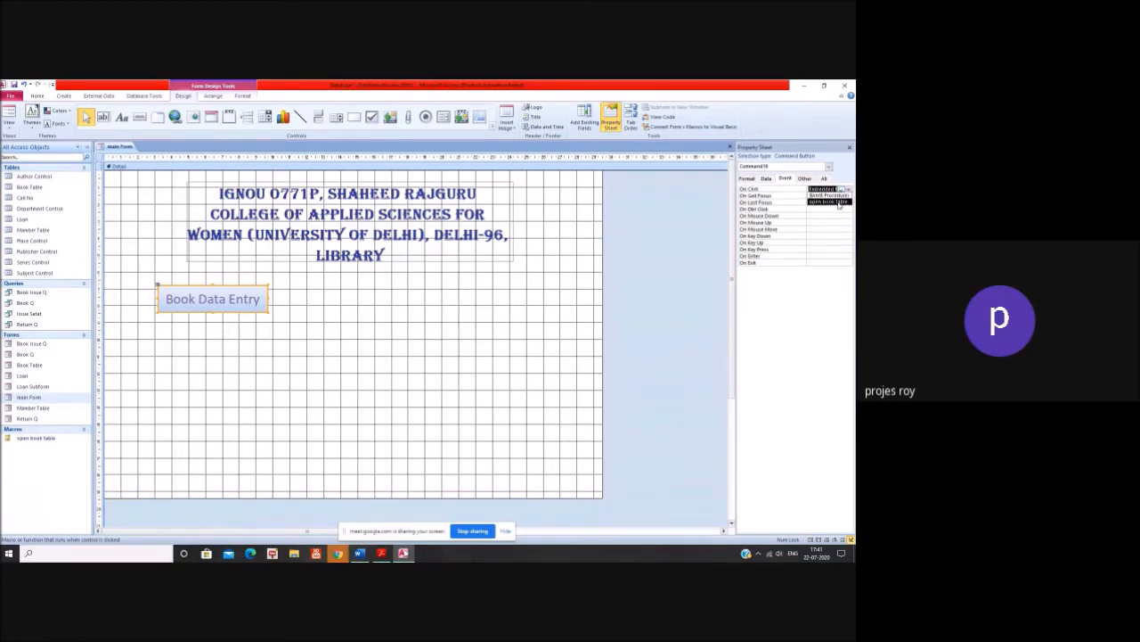
{"action": "left_click", "coordinate": [842, 190]}
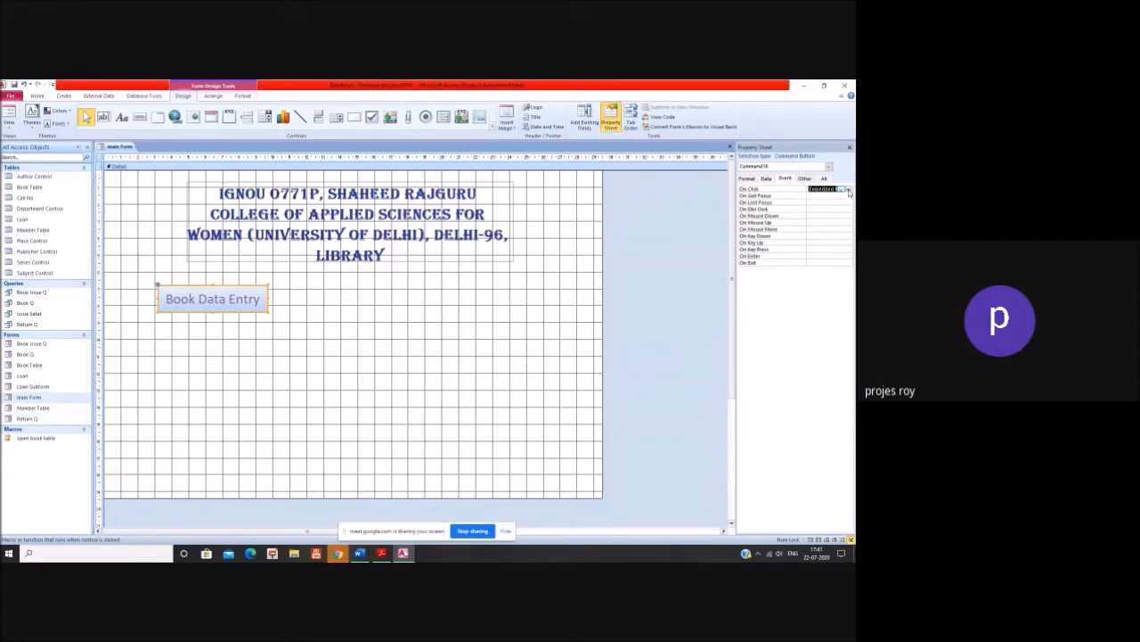
{"action": "left_click", "coordinate": [849, 190]}
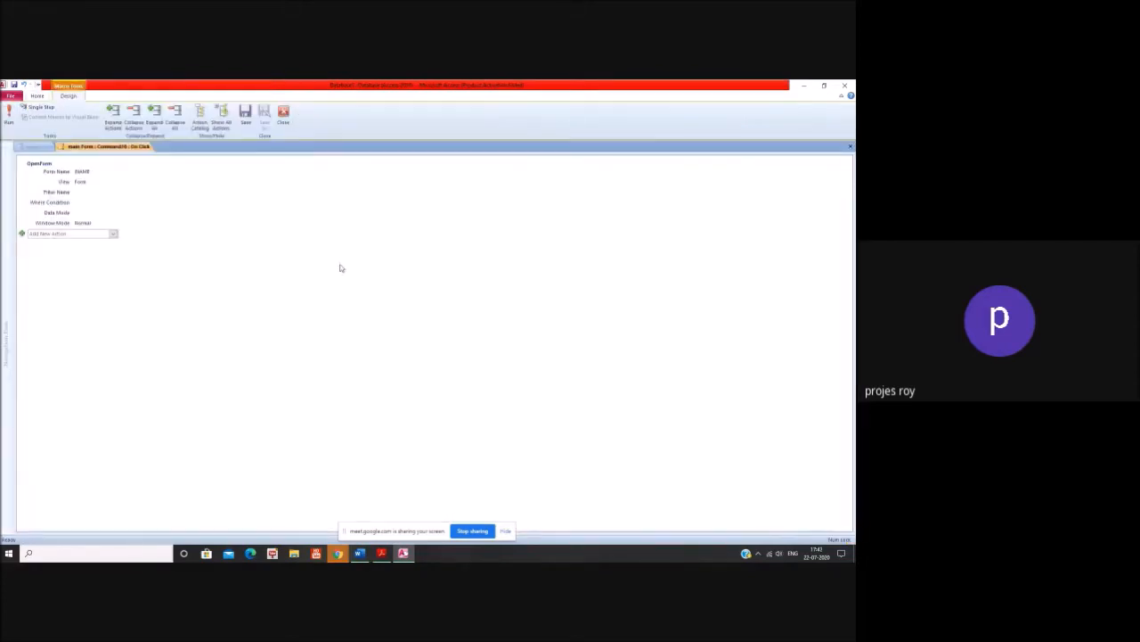
{"action": "left_click", "coordinate": [96, 171]}
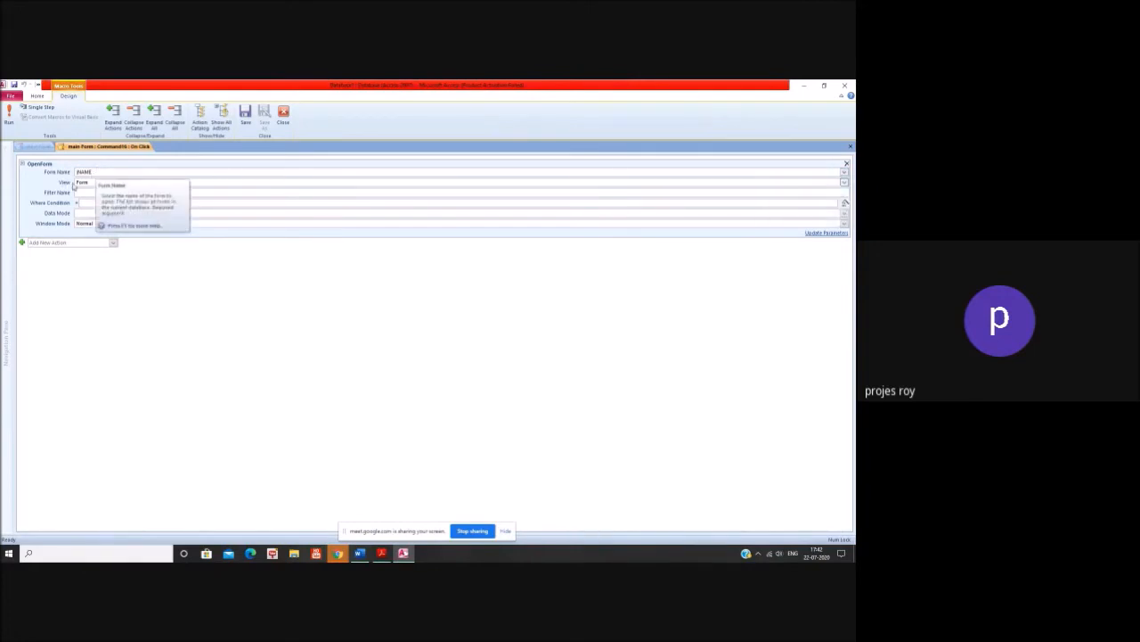
{"action": "left_click", "coordinate": [843, 174]}
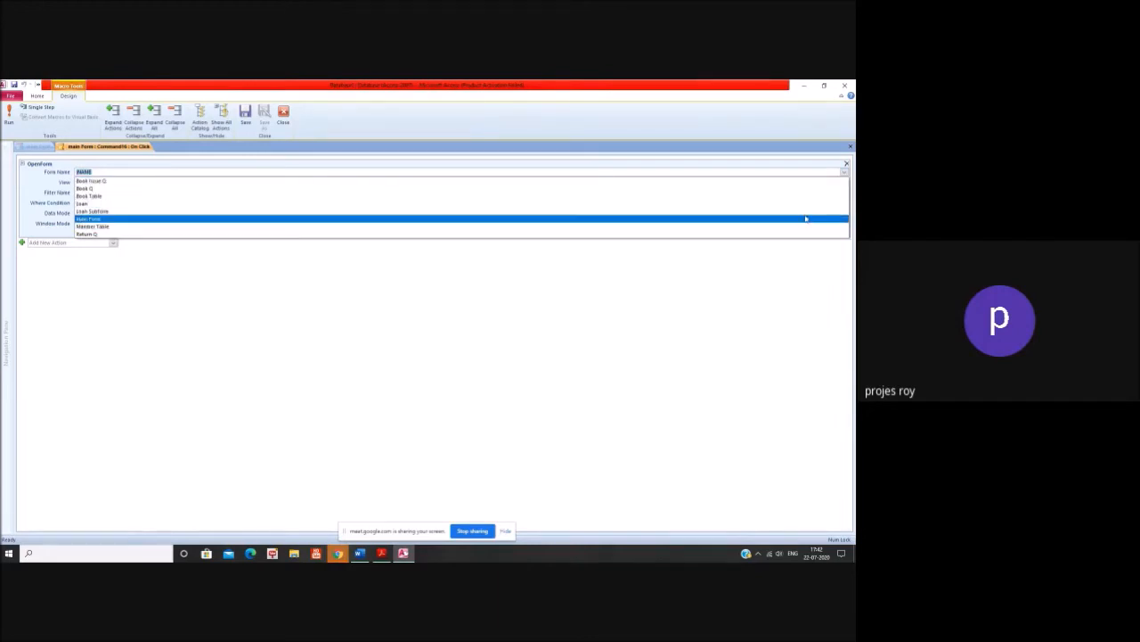
{"action": "left_click", "coordinate": [806, 196]}
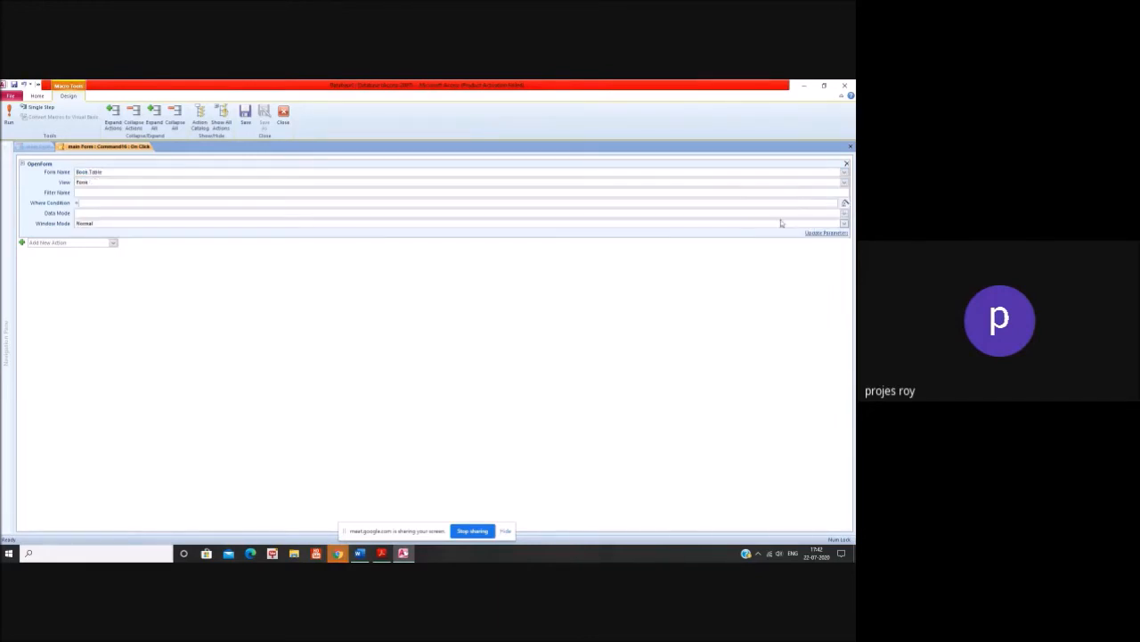
{"action": "left_click", "coordinate": [850, 146]}
{"action": "left_click", "coordinate": [393, 339]}
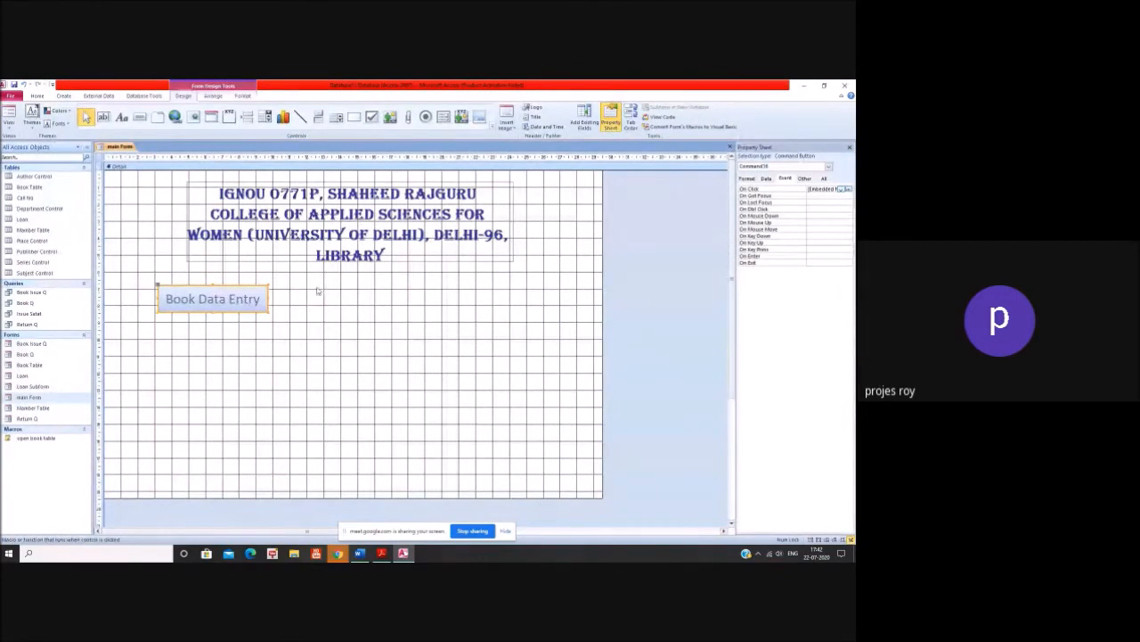
- Draw a command button just to the right of the Book Data Entry button, at about the same size
{"action": "left_click", "coordinate": [140, 118]}
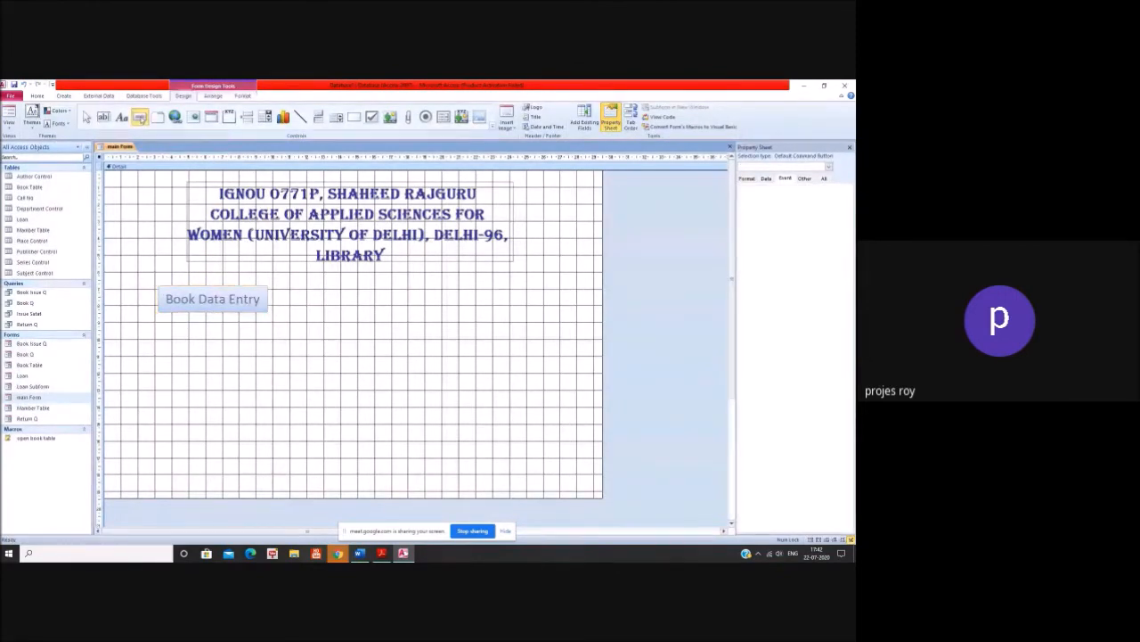
{"action": "left_click_drag", "start_coordinate": [279, 287], "coordinate": [390, 316]}
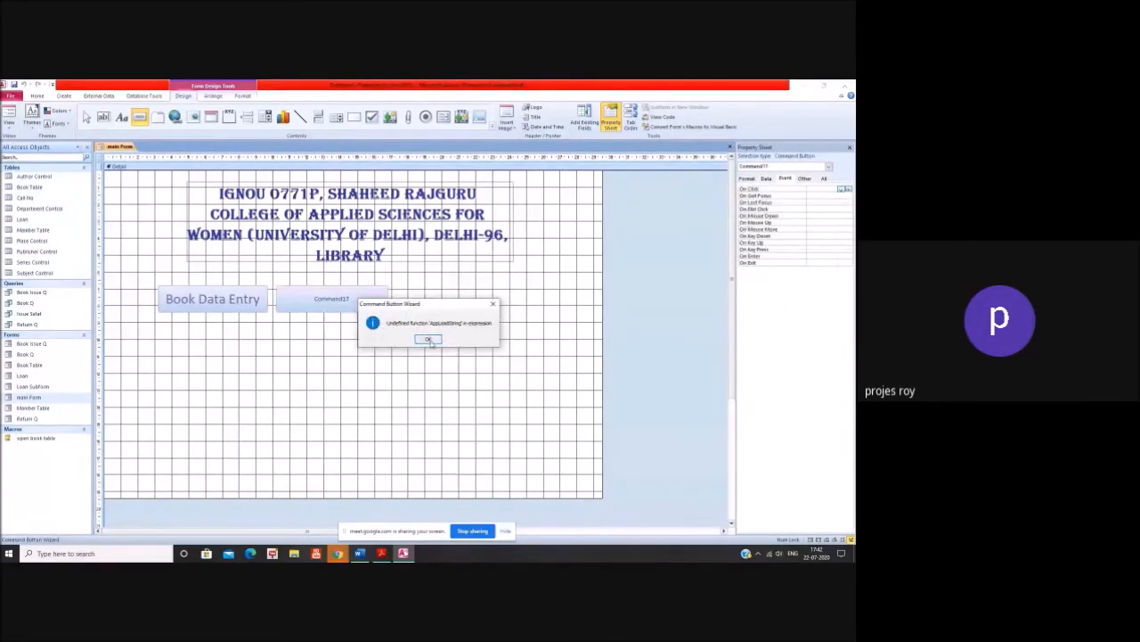
{"action": "left_click", "coordinate": [428, 340]}
- Assign the new button the Open Form action from Form Operations, targeting the Member Table form
{"action": "left_click", "coordinate": [410, 262]}
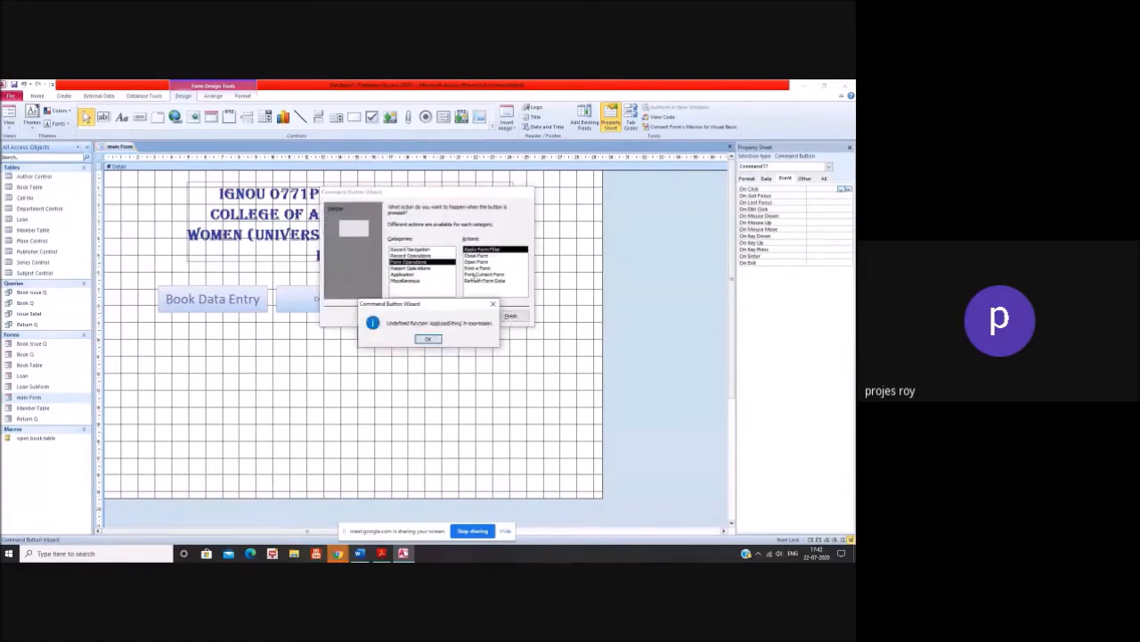
{"action": "left_click", "coordinate": [429, 340]}
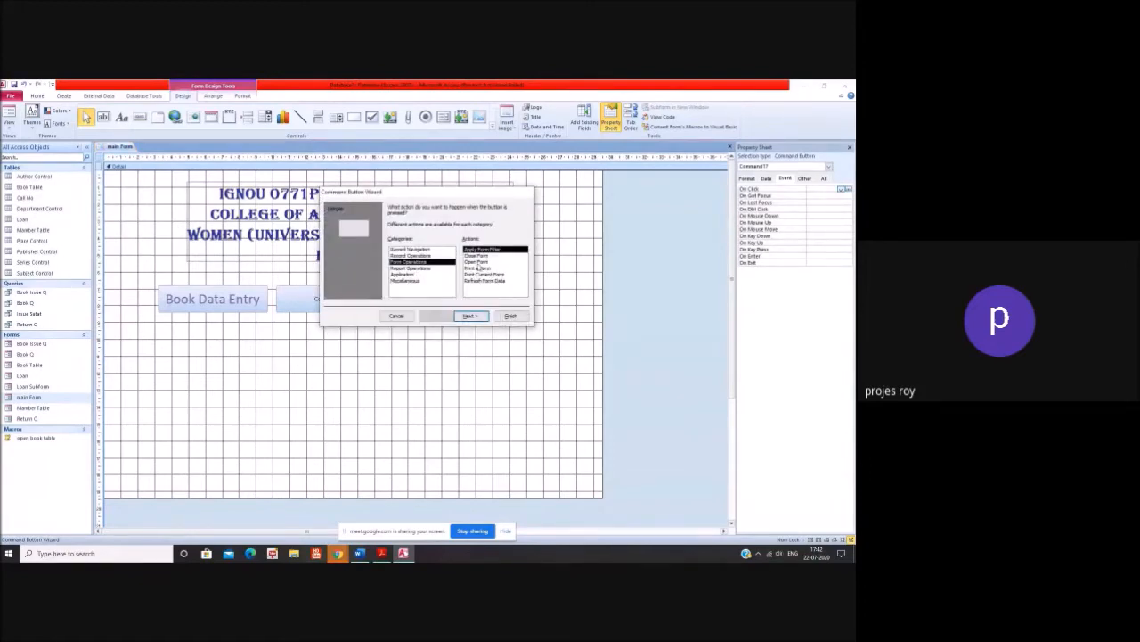
{"action": "left_click", "coordinate": [477, 262]}
{"action": "left_click", "coordinate": [434, 339]}
{"action": "left_click", "coordinate": [470, 316]}
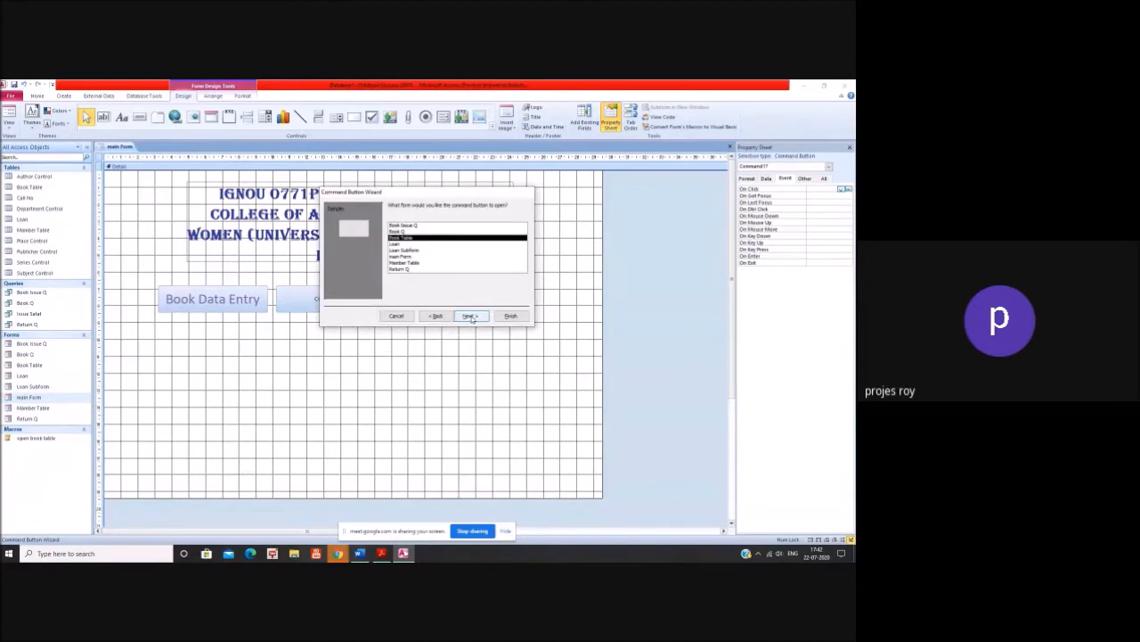
{"action": "left_click", "coordinate": [417, 263]}
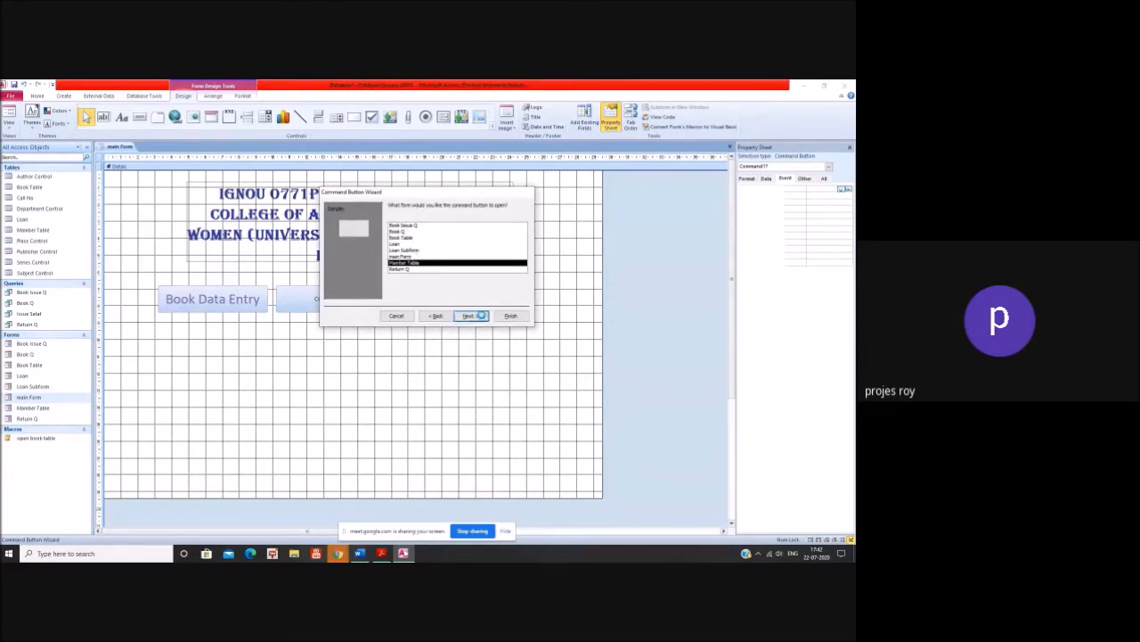
{"action": "left_click", "coordinate": [481, 316]}
{"action": "left_click", "coordinate": [473, 317]}
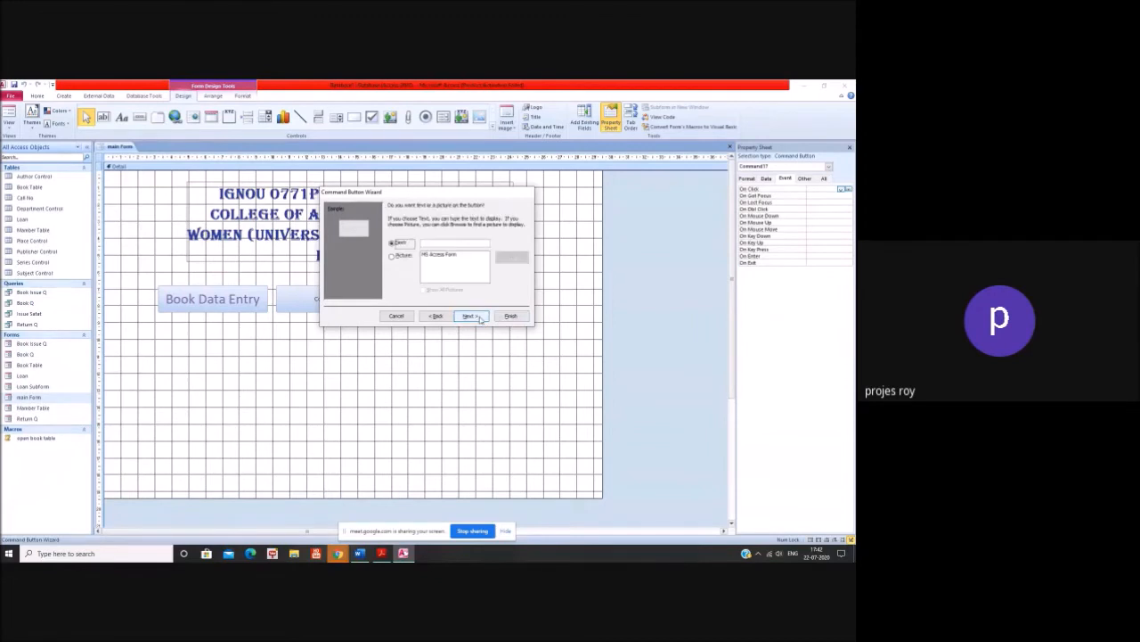
- Give the button the text Member Data Entry and finish the wizard with the default button name
{"action": "left_click", "coordinate": [438, 241]}
{"action": "type", "text": "Member Data"}
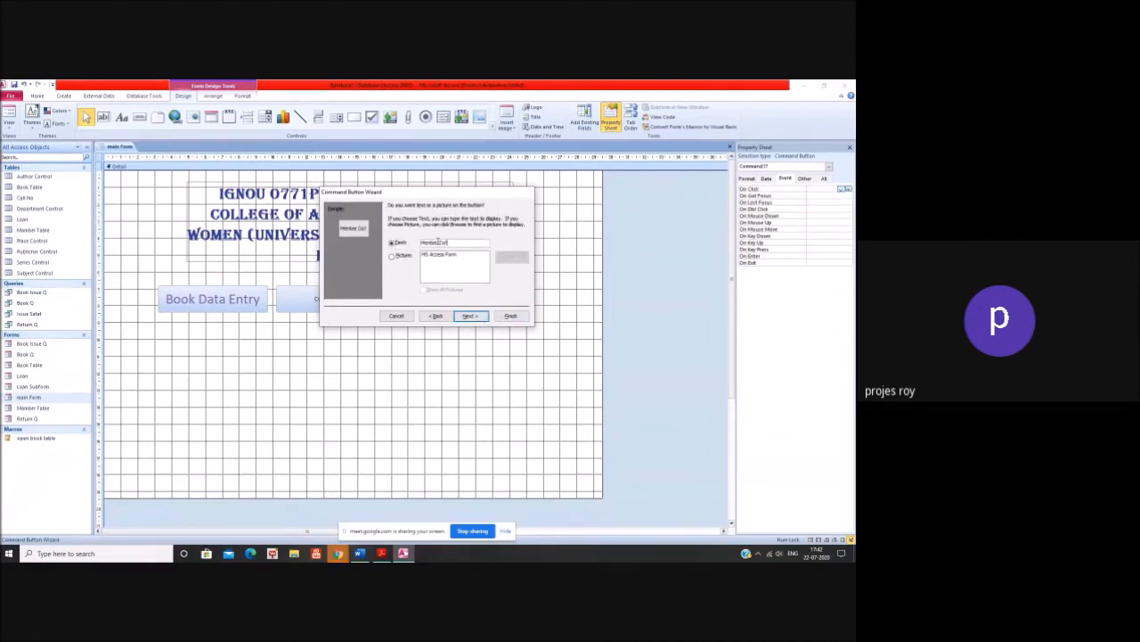
{"action": "type", "text": " Entry"}
{"action": "left_click", "coordinate": [471, 316]}
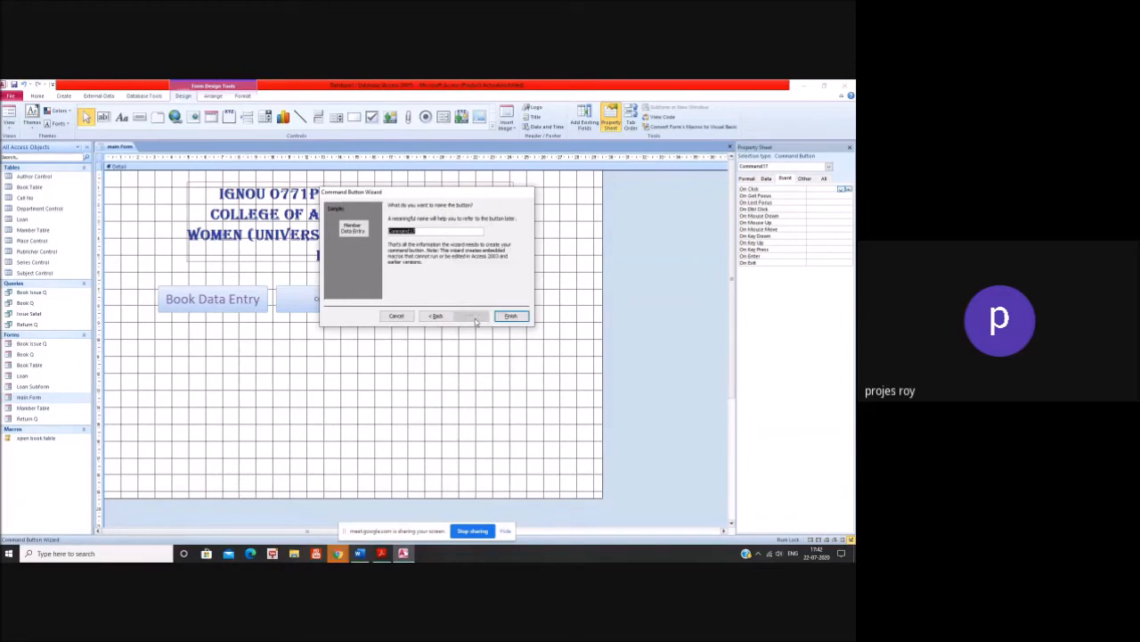
{"action": "left_click", "coordinate": [510, 316]}
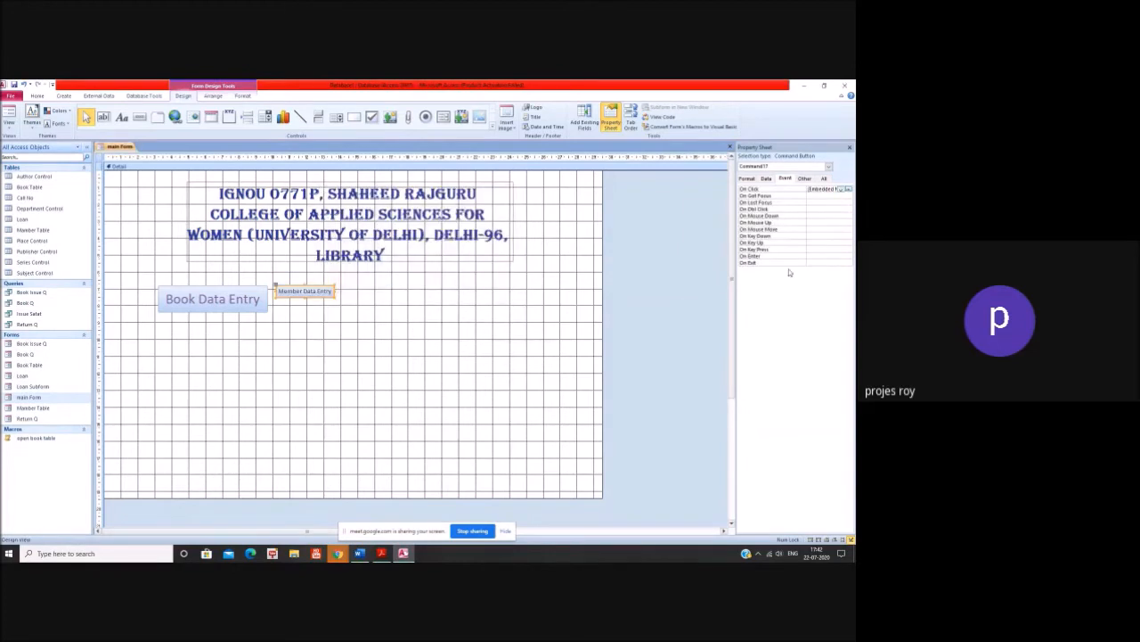
- Set the Member Data Entry button's font size to 24
{"action": "right_click", "coordinate": [300, 290]}
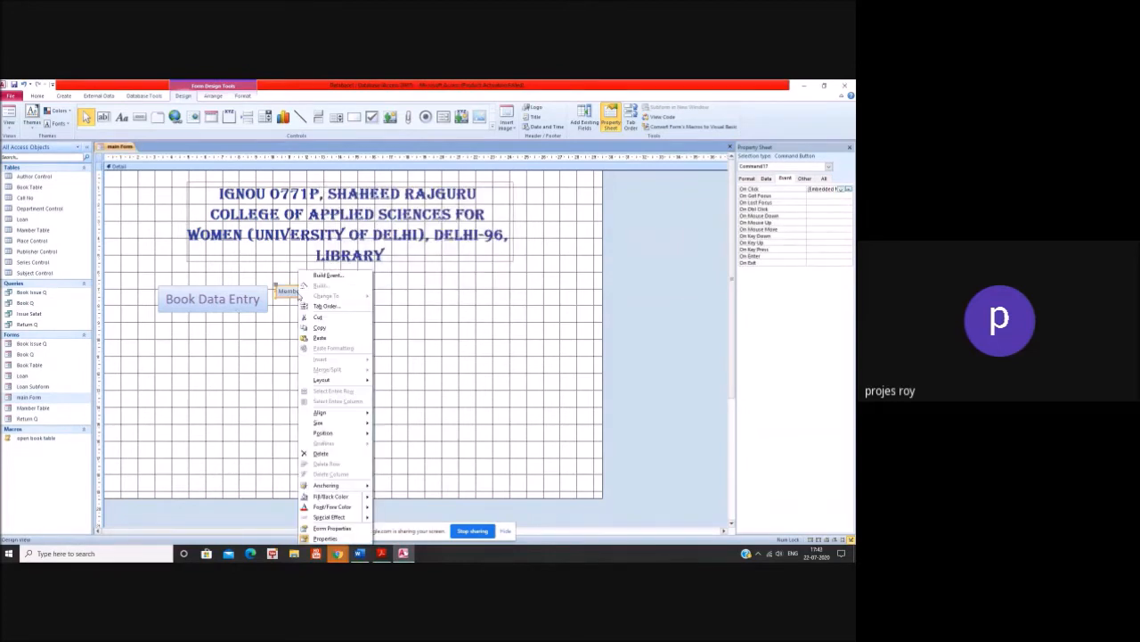
{"action": "left_click", "coordinate": [326, 539]}
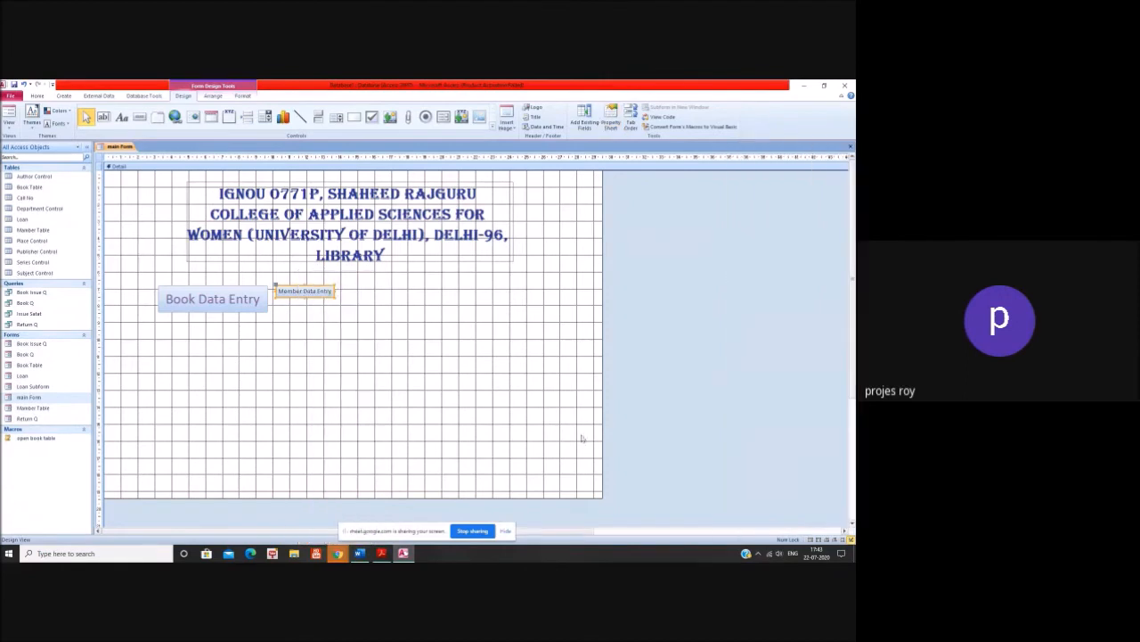
{"action": "right_click", "coordinate": [300, 294]}
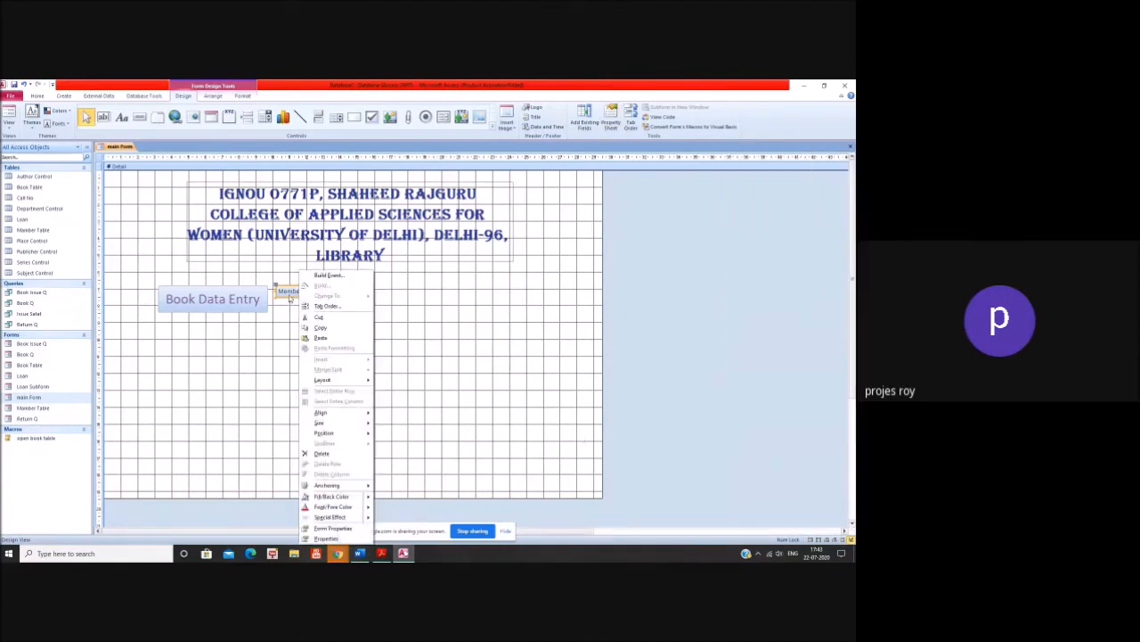
{"action": "left_click", "coordinate": [316, 538]}
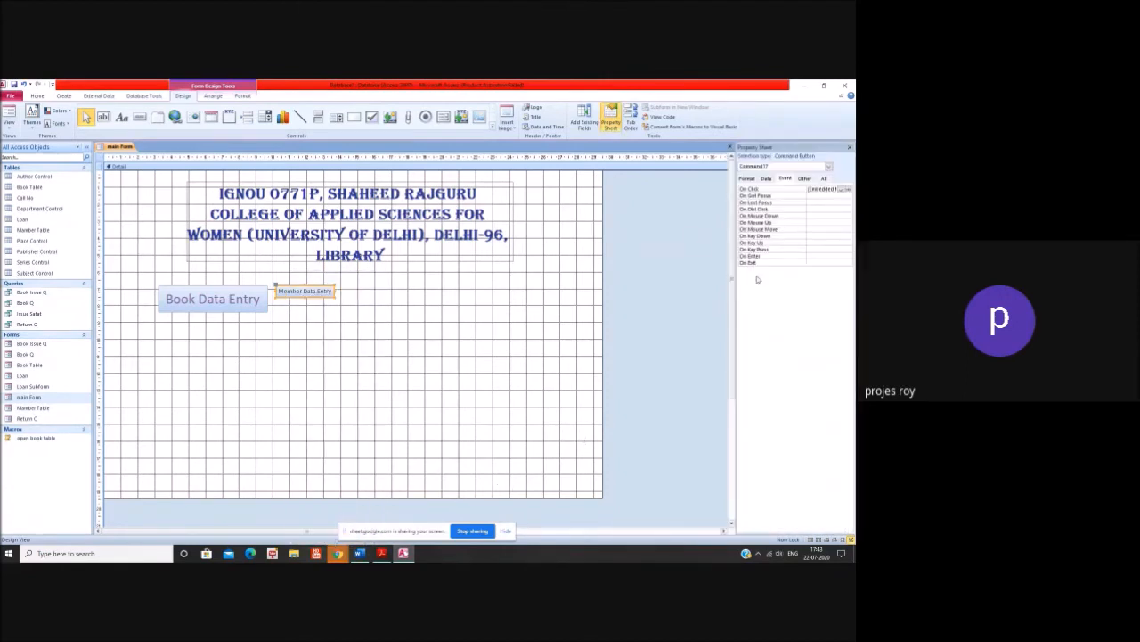
{"action": "left_click", "coordinate": [747, 179]}
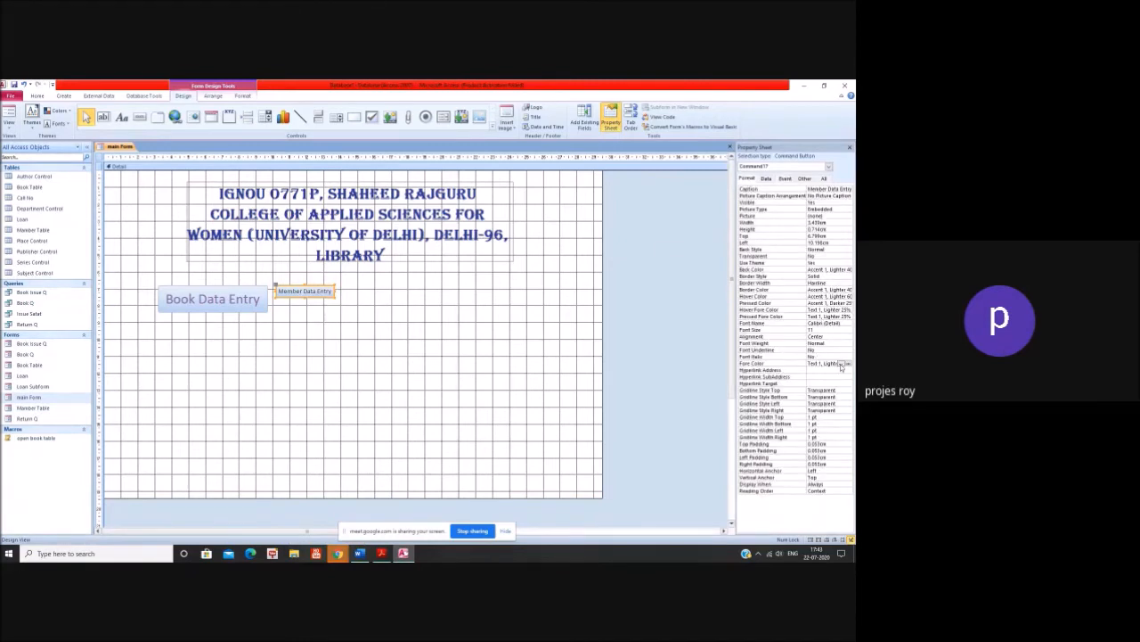
{"action": "left_click", "coordinate": [832, 330]}
{"action": "left_click", "coordinate": [848, 331]}
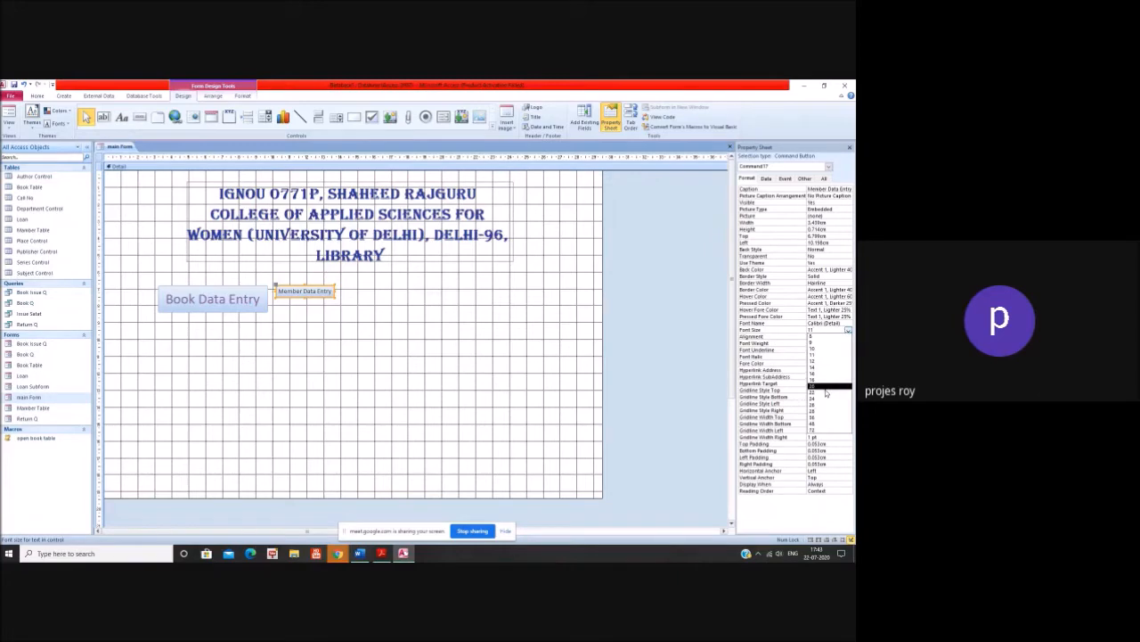
{"action": "left_click", "coordinate": [826, 390]}
- Enlarge the Member Data Entry button to about 8.3 cm wide and 1.6 cm high, and set its font color to Accent 4
{"action": "left_click_drag", "start_coordinate": [335, 301], "coordinate": [415, 311]}
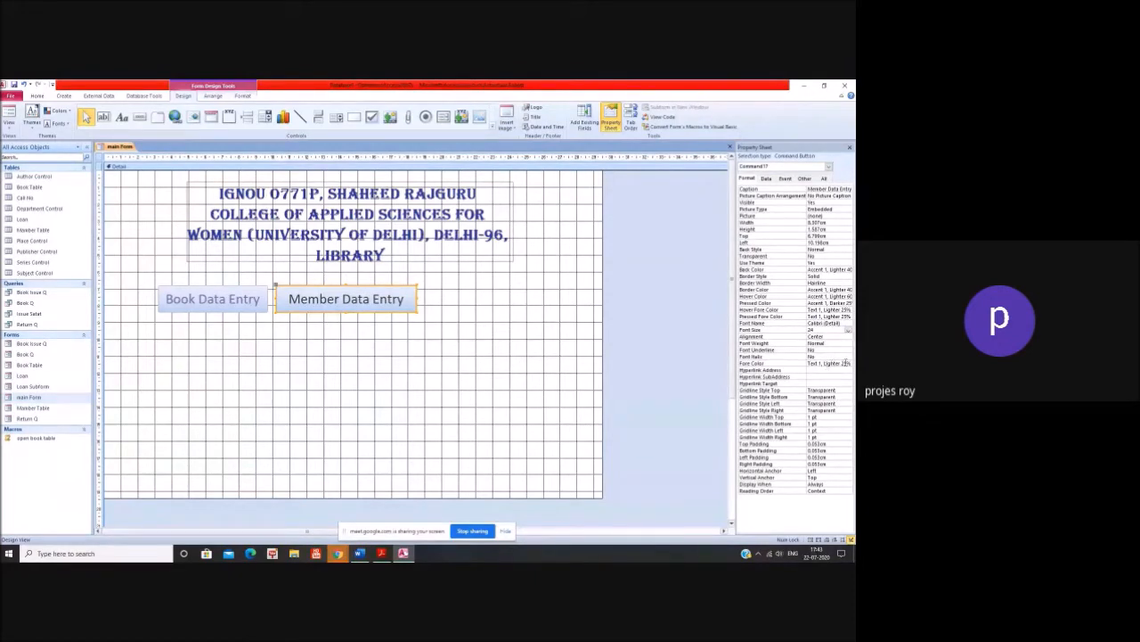
{"action": "left_click", "coordinate": [847, 363]}
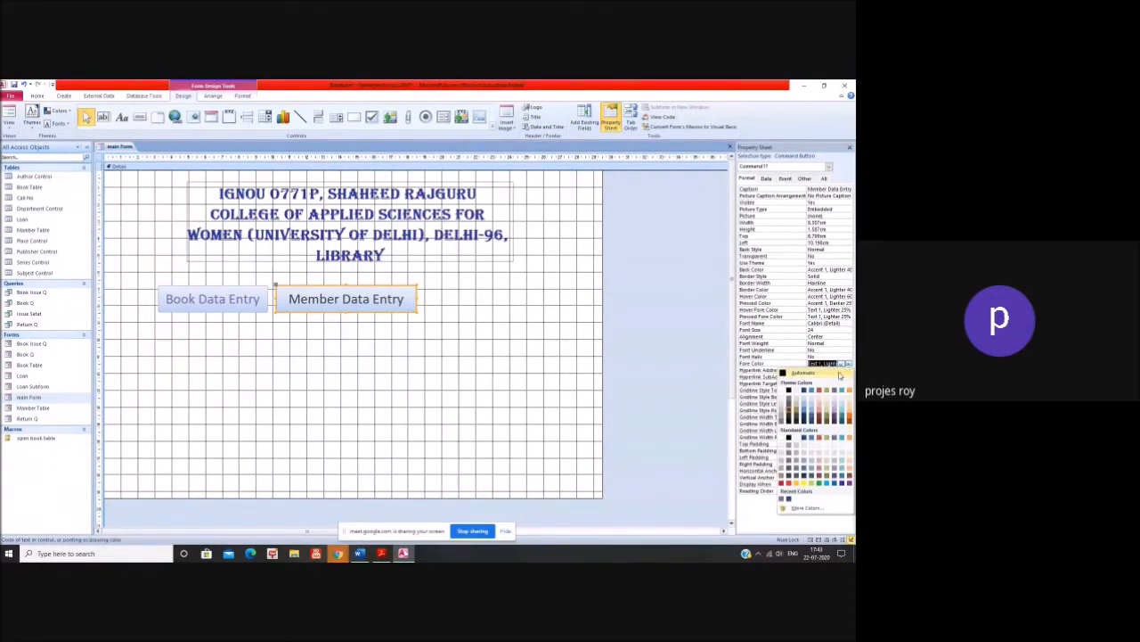
{"action": "left_click", "coordinate": [836, 393]}
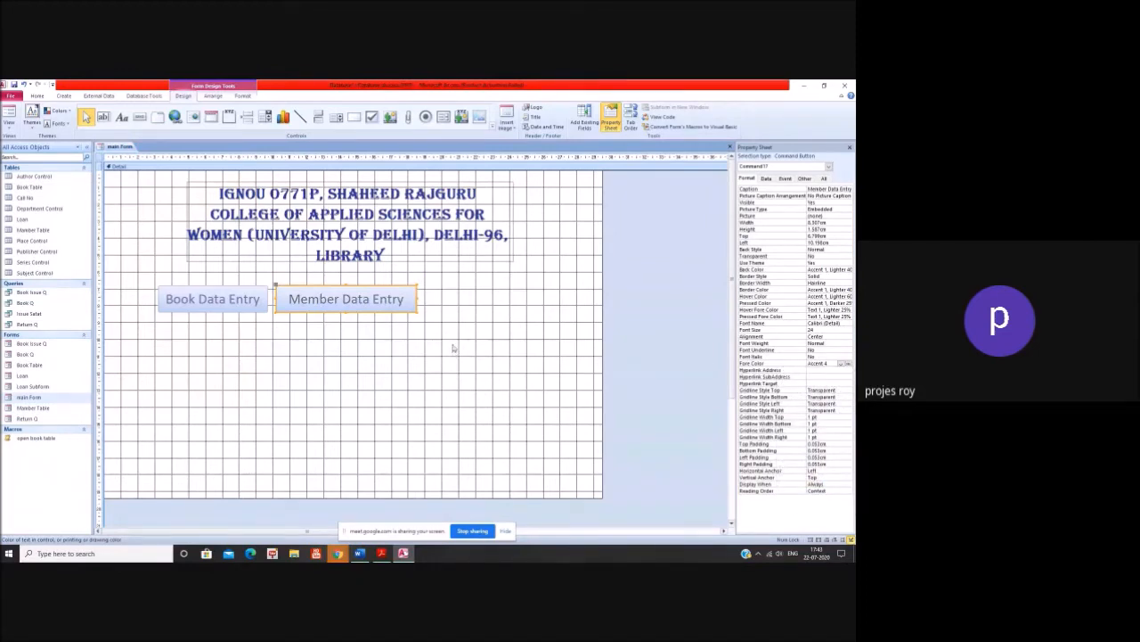
- In the Member Data Entry button's On Click macro, set the OpenForm form name to Member Table and save the macro
{"action": "left_click", "coordinate": [785, 179]}
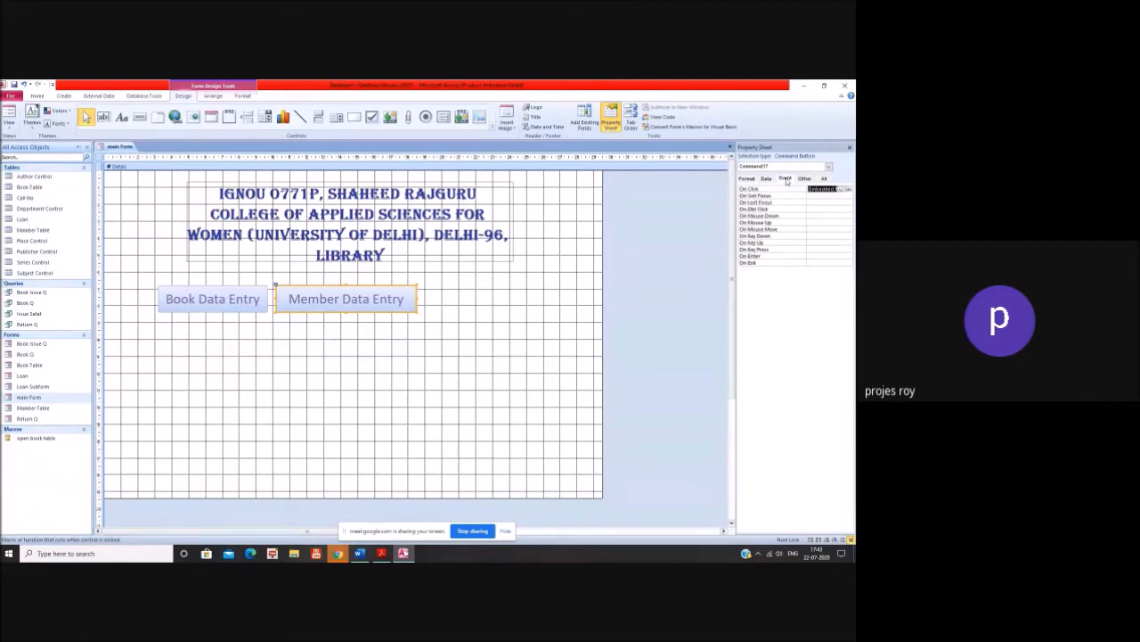
{"action": "left_click", "coordinate": [843, 191]}
{"action": "left_click", "coordinate": [843, 190]}
{"action": "left_click", "coordinate": [849, 191]}
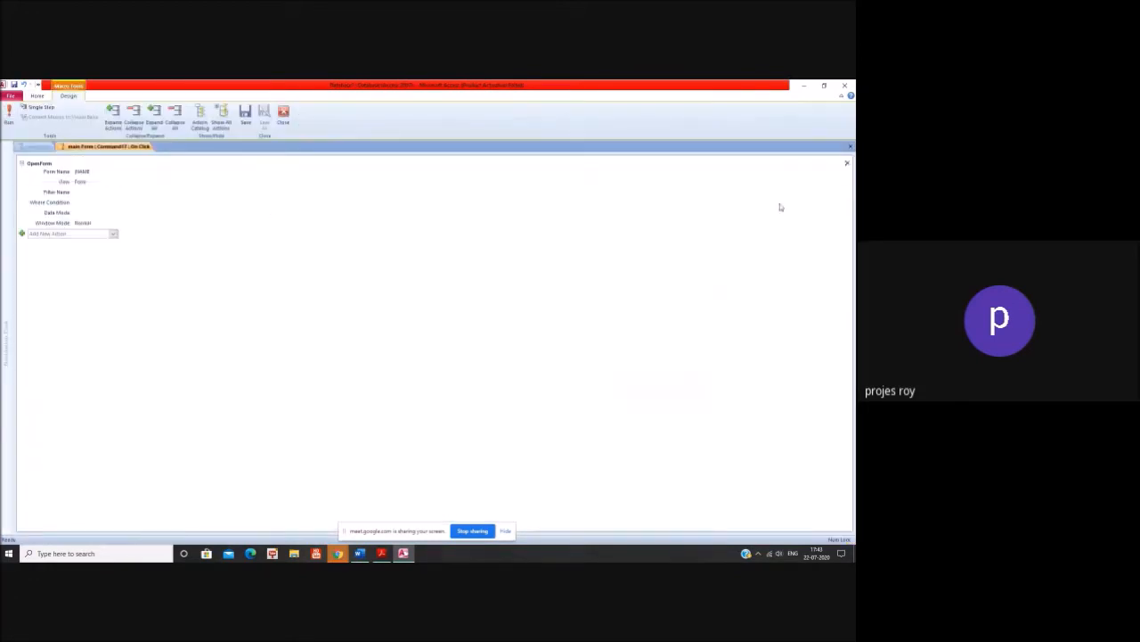
{"action": "left_click", "coordinate": [114, 175]}
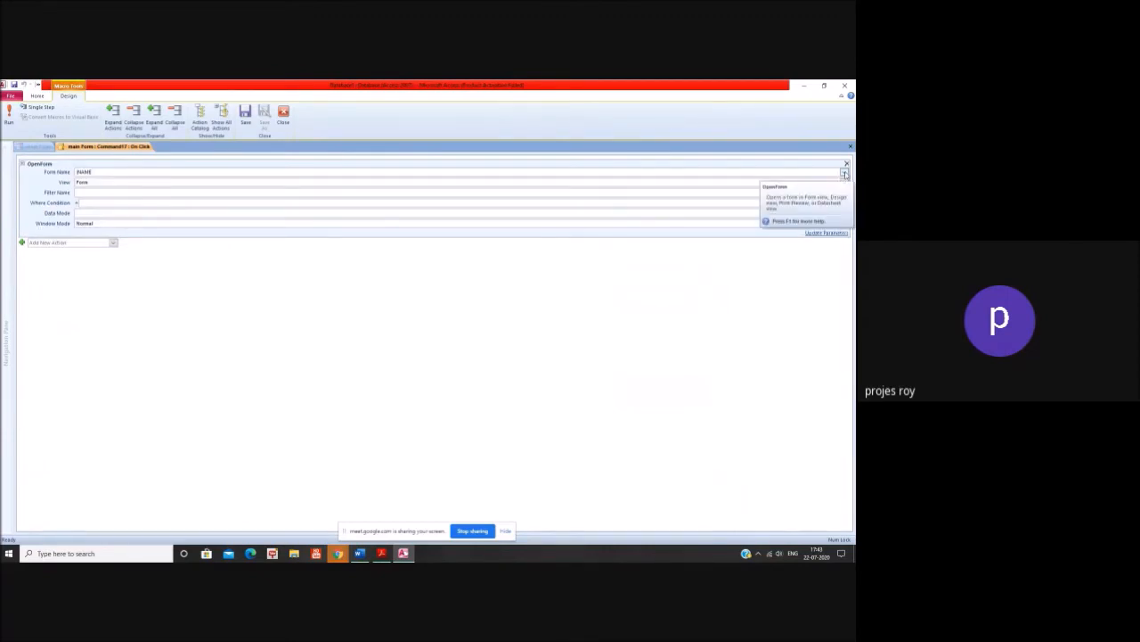
{"action": "left_click", "coordinate": [845, 175]}
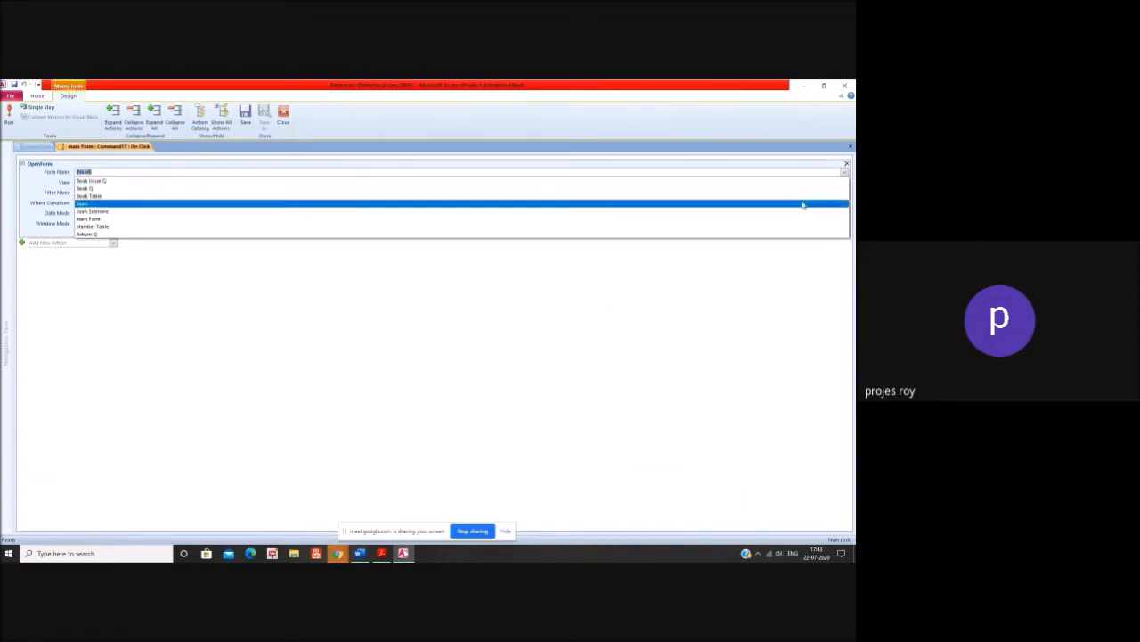
{"action": "left_click", "coordinate": [762, 228]}
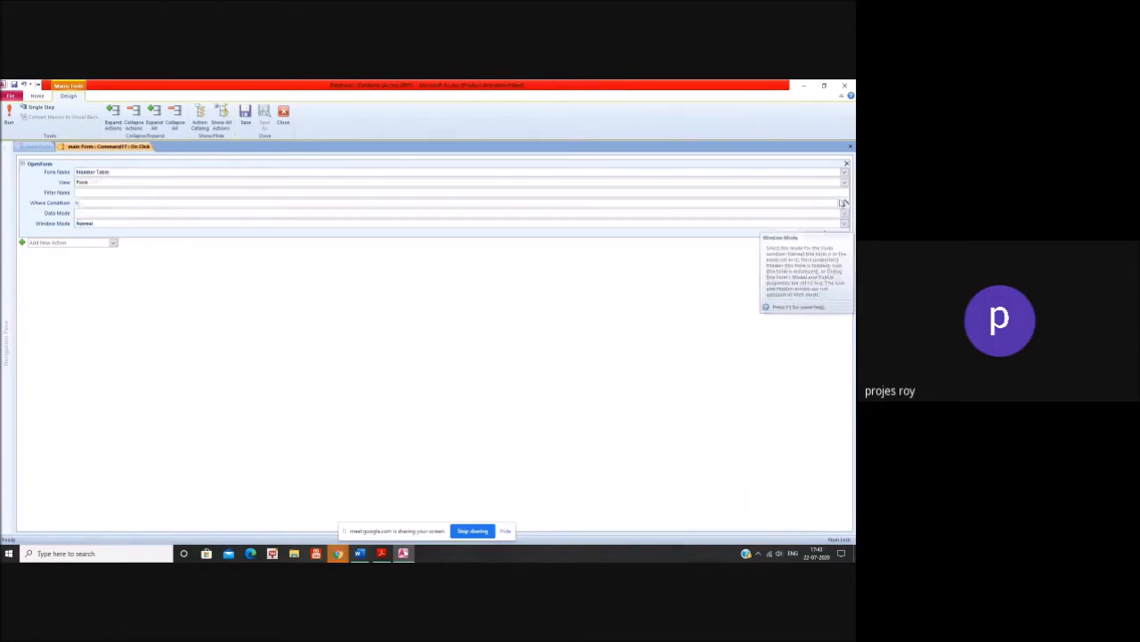
{"action": "left_click", "coordinate": [851, 146]}
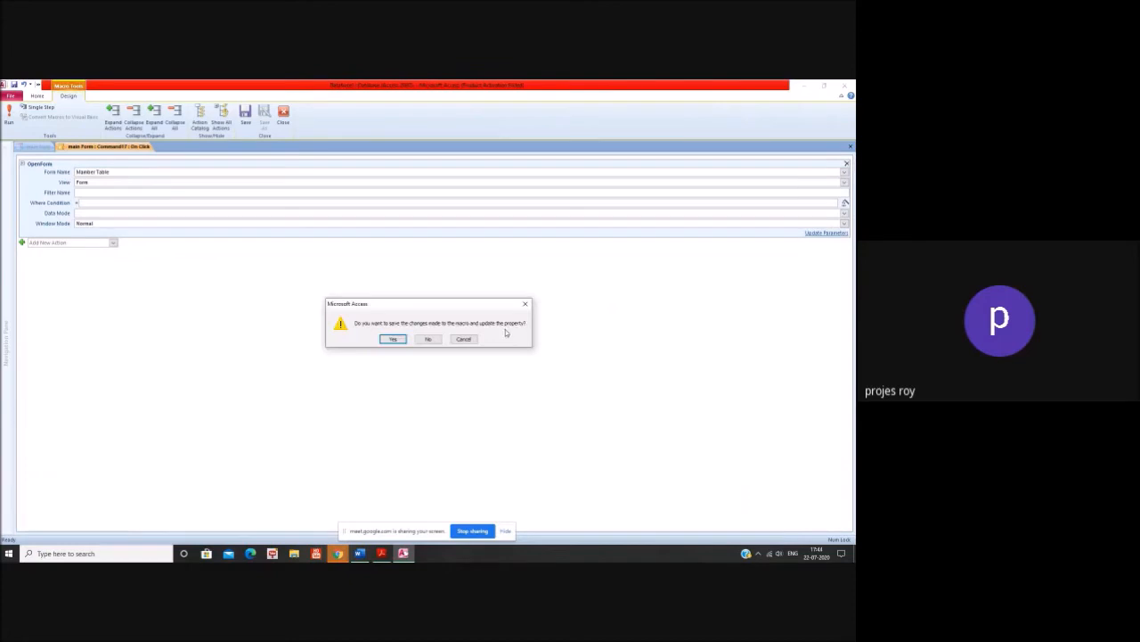
{"action": "left_click", "coordinate": [389, 340]}
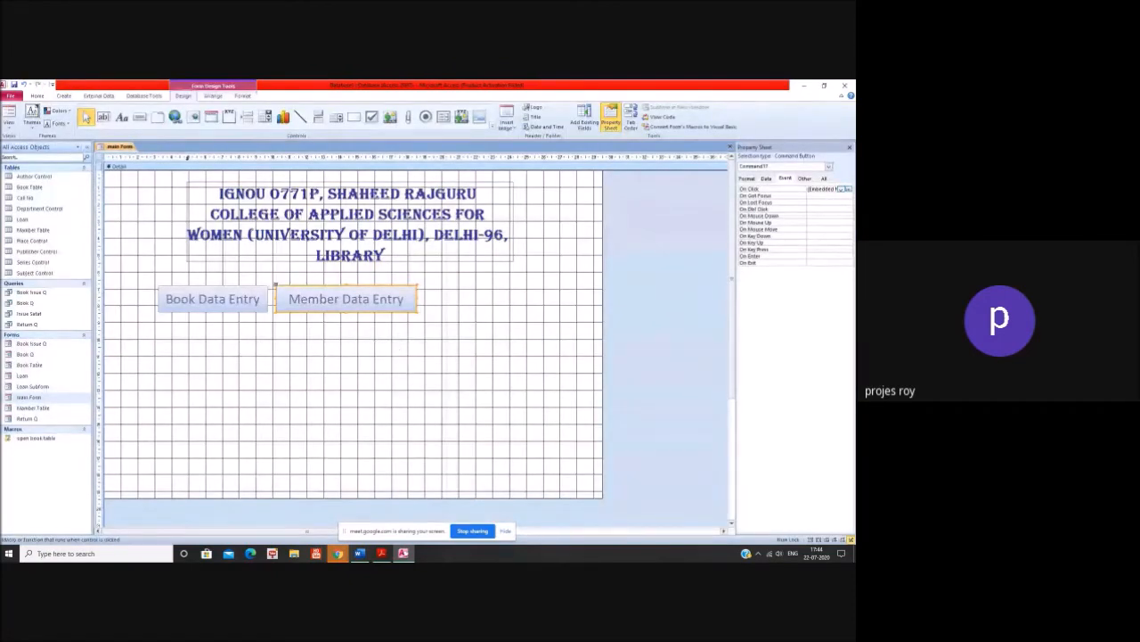
- Draw a new command button beside the Member Data Entry button, in the same row
{"action": "left_click", "coordinate": [140, 117]}
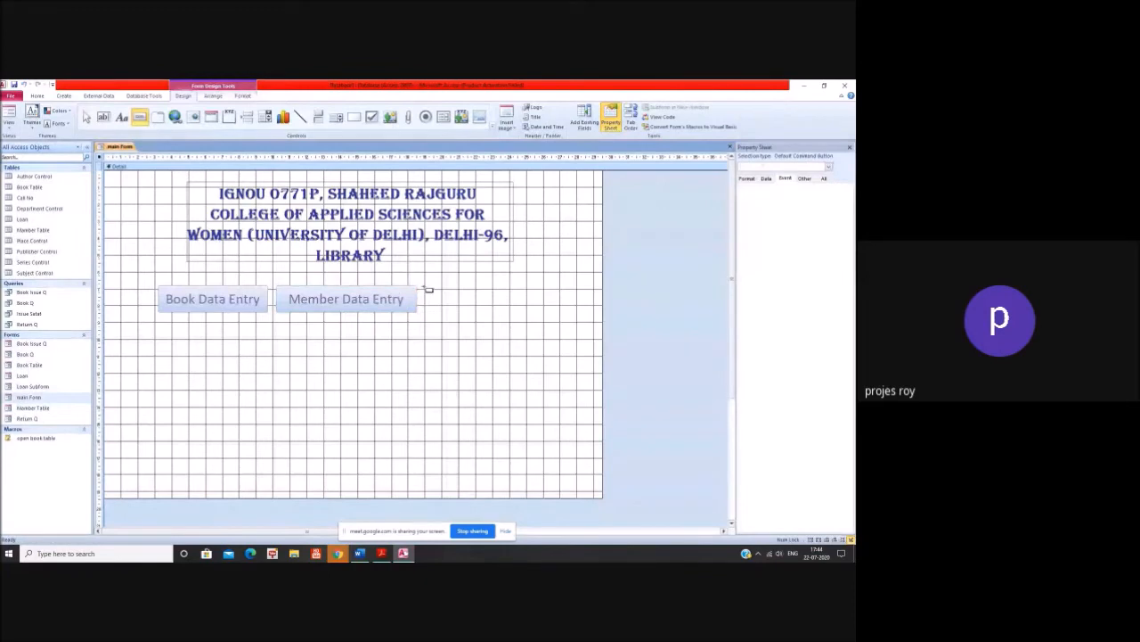
{"action": "left_click_drag", "start_coordinate": [428, 289], "coordinate": [530, 312]}
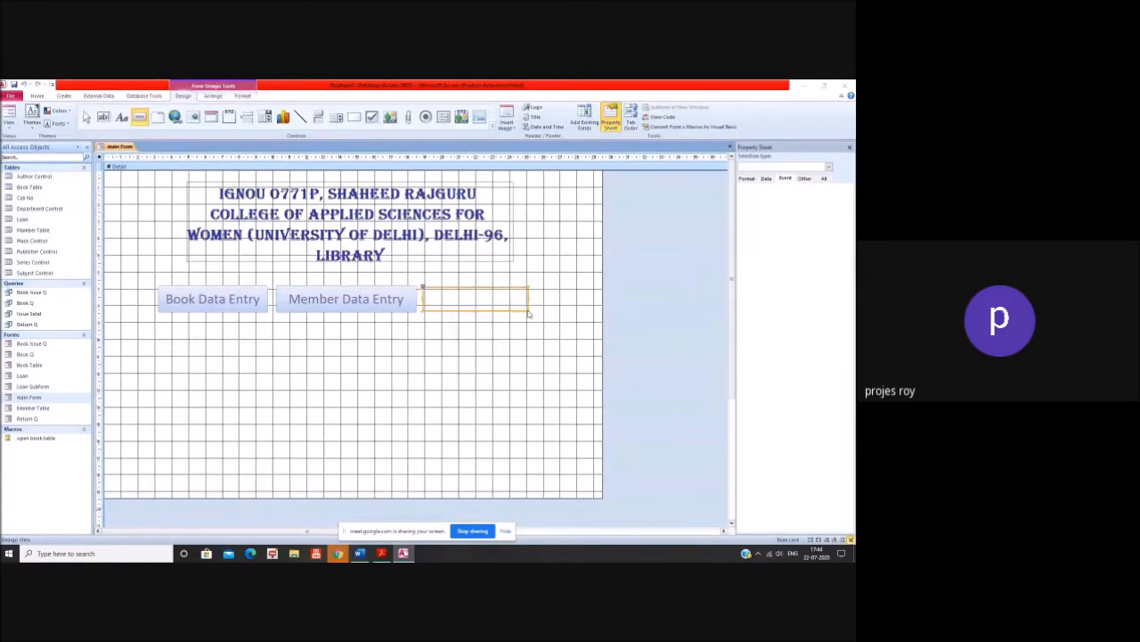
{"action": "left_click", "coordinate": [428, 339]}
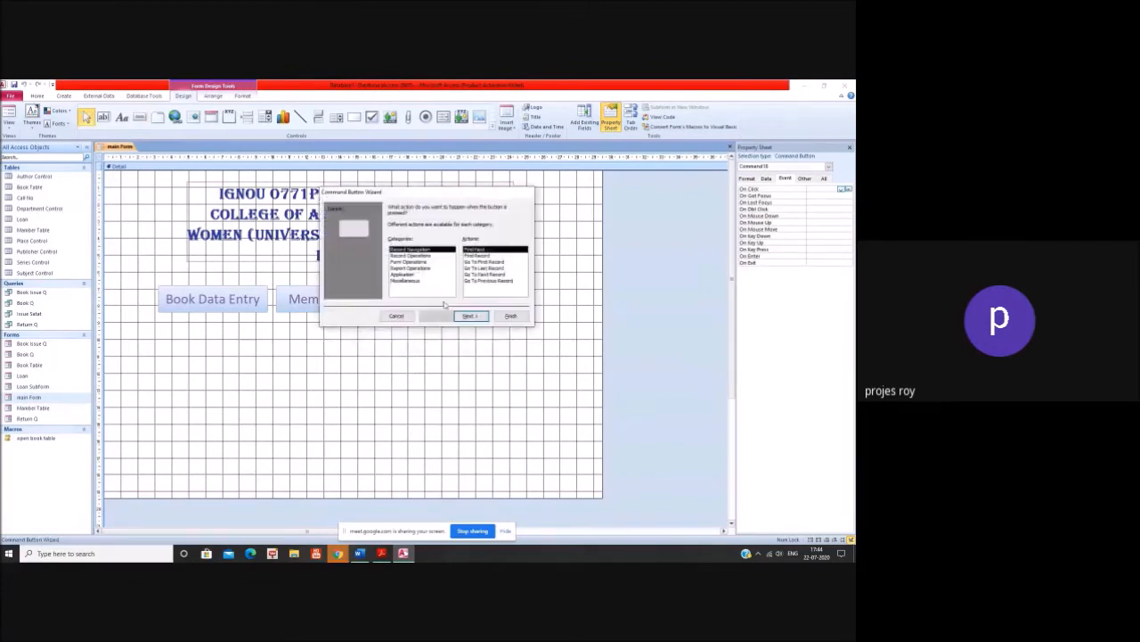
- Assign the new button the Open Form action from Form Operations, targeting the Loan form
{"action": "left_click", "coordinate": [419, 262]}
{"action": "left_click", "coordinate": [427, 338]}
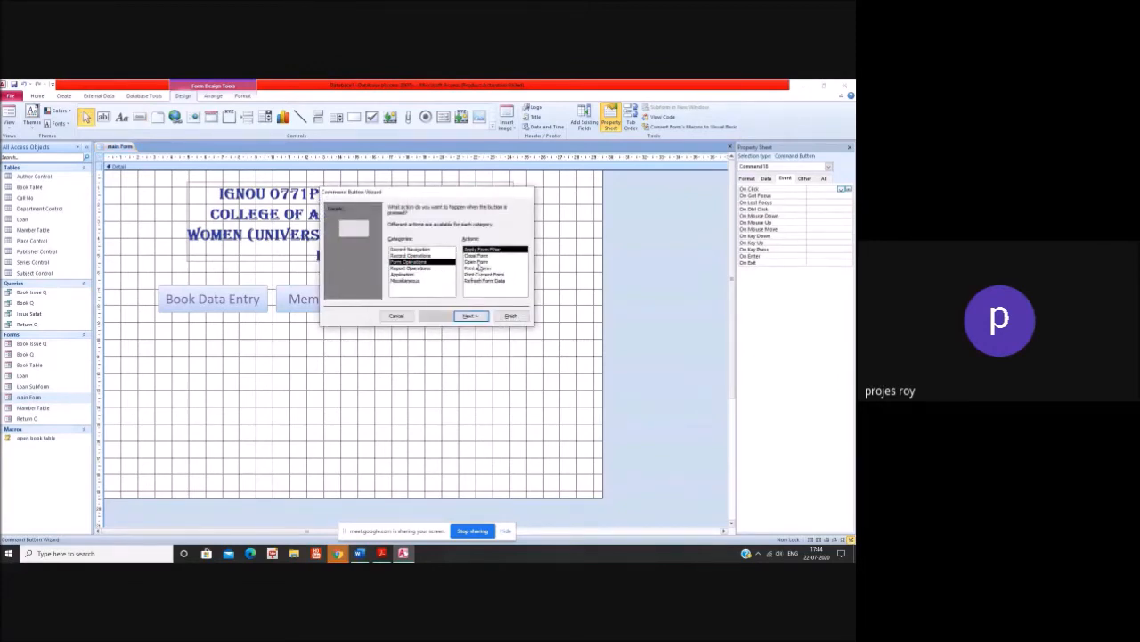
{"action": "left_click", "coordinate": [479, 261]}
{"action": "left_click", "coordinate": [427, 337]}
{"action": "left_click", "coordinate": [470, 317]}
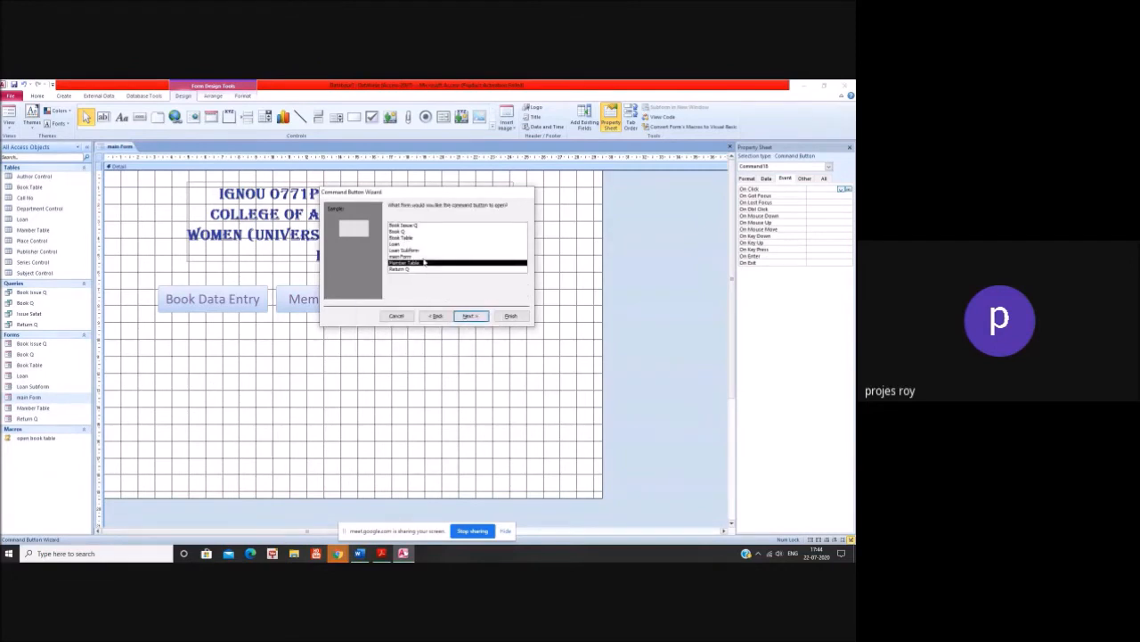
{"action": "left_click", "coordinate": [405, 249]}
{"action": "left_click", "coordinate": [471, 316]}
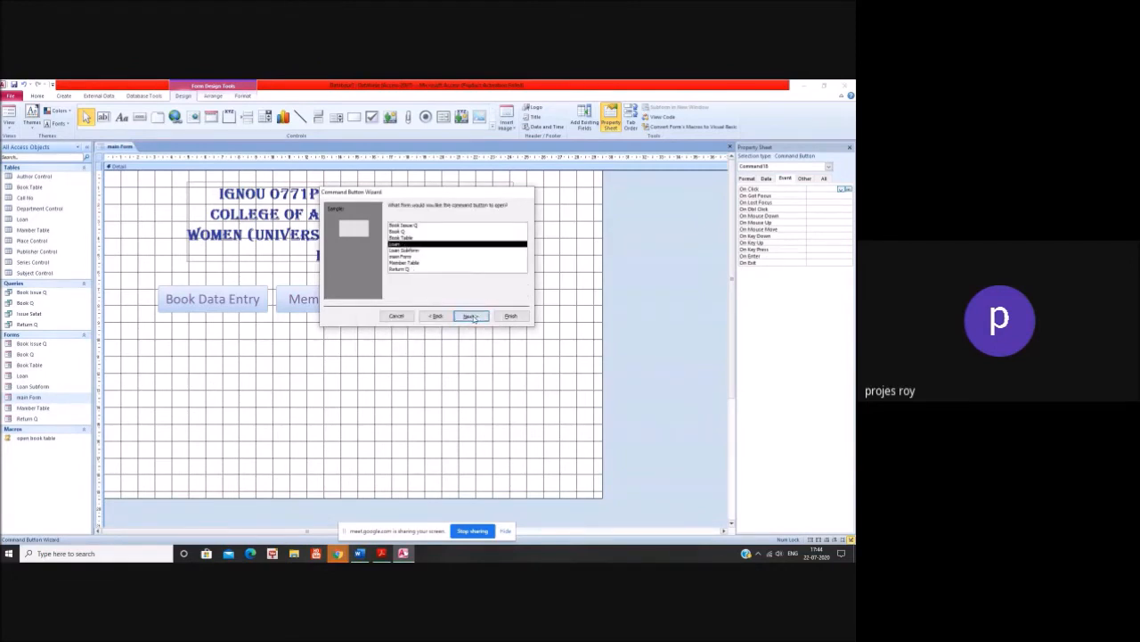
{"action": "left_click", "coordinate": [470, 317]}
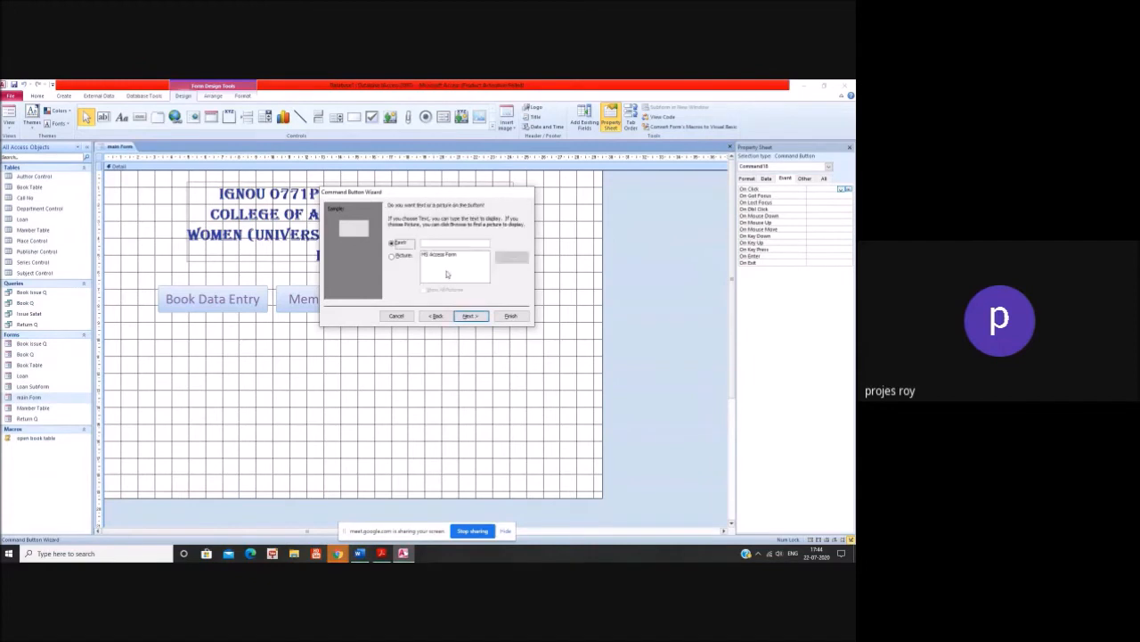
- Give the button the text Circulation of Books and finish the wizard with the default button name
{"action": "type", "text": "c"}
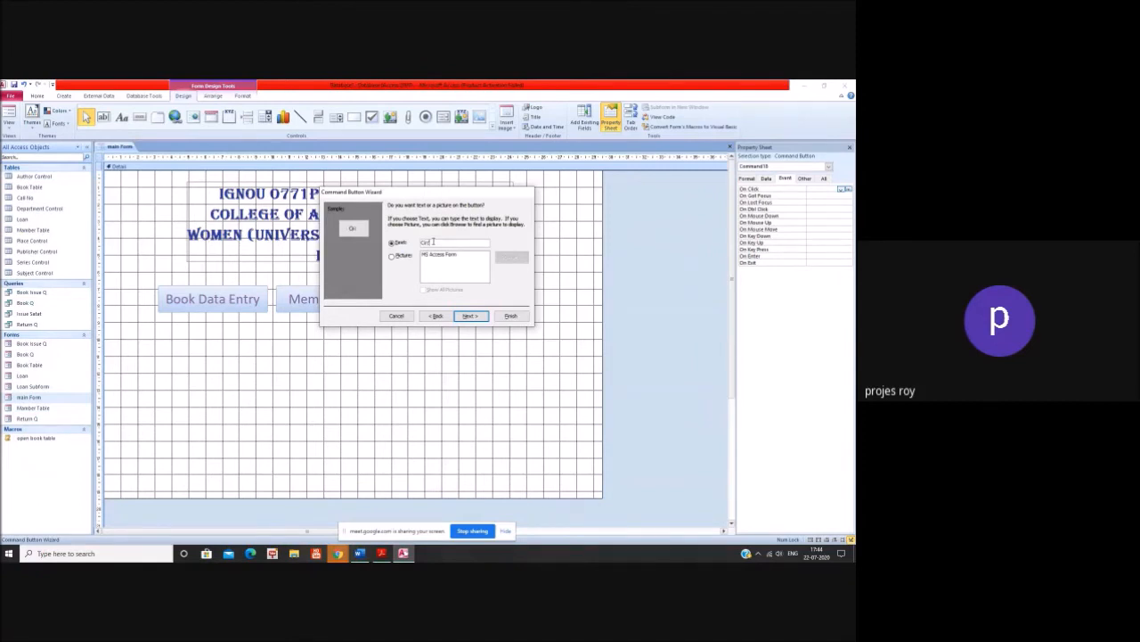
{"action": "type", "text": "irculation of Books"}
{"action": "left_click", "coordinate": [478, 318]}
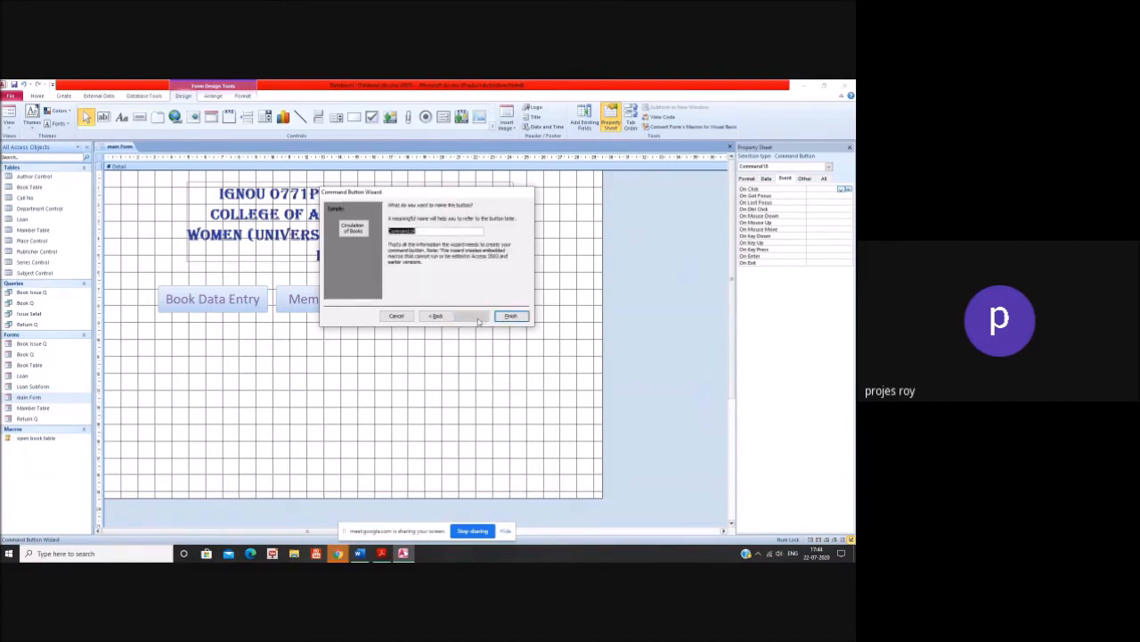
{"action": "left_click", "coordinate": [511, 316]}
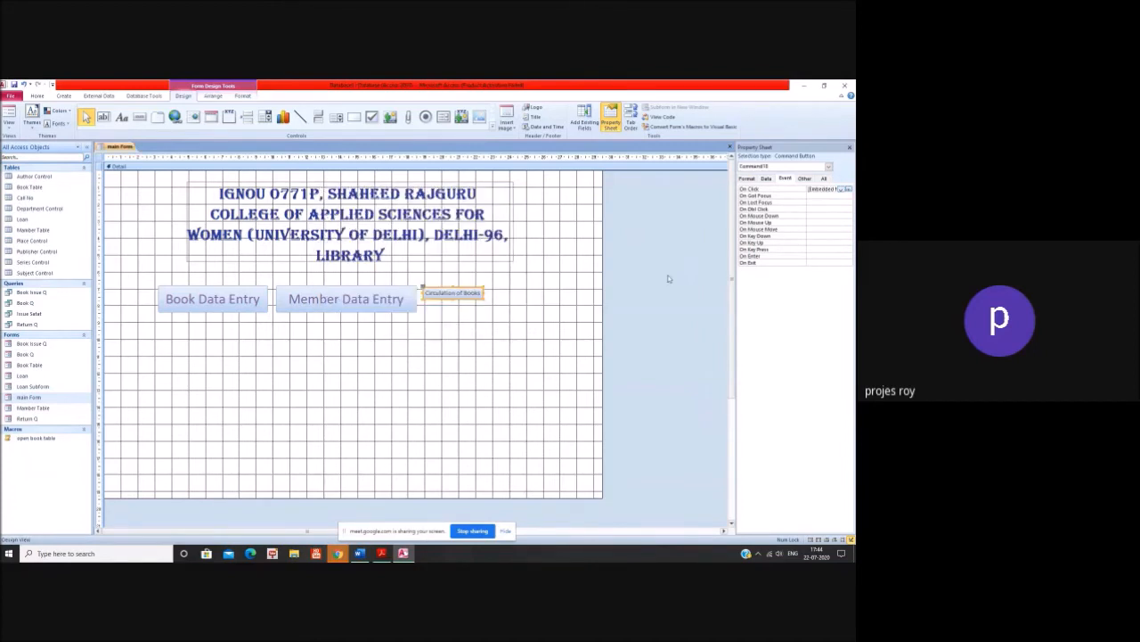
- Set the Circulation of Books button's font size to 24
{"action": "right_click", "coordinate": [476, 295]}
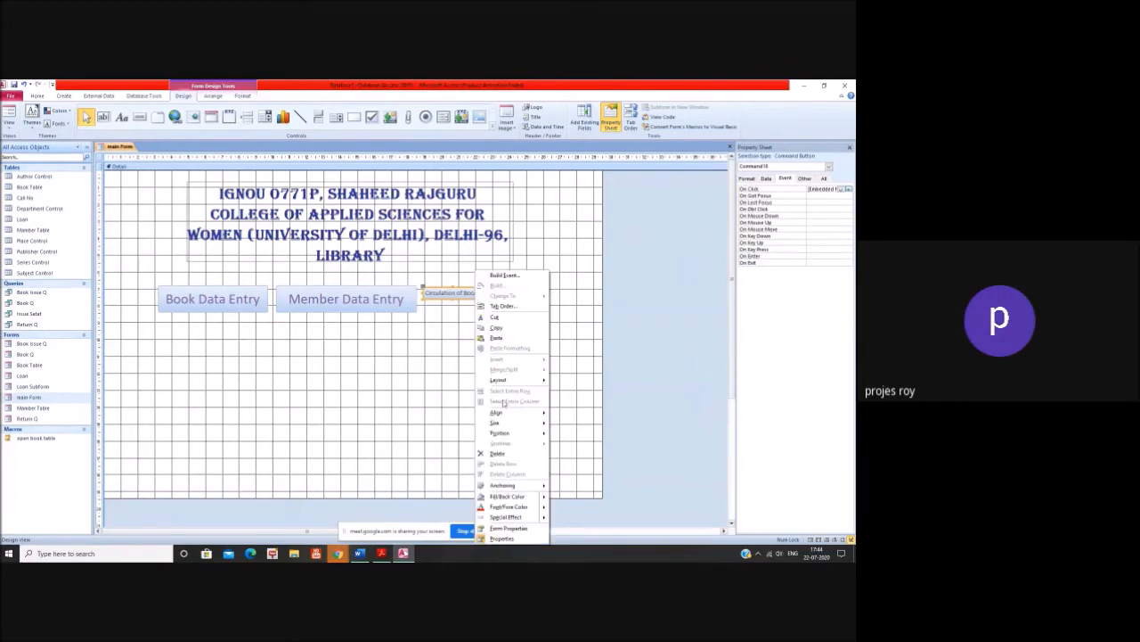
{"action": "left_click", "coordinate": [512, 533]}
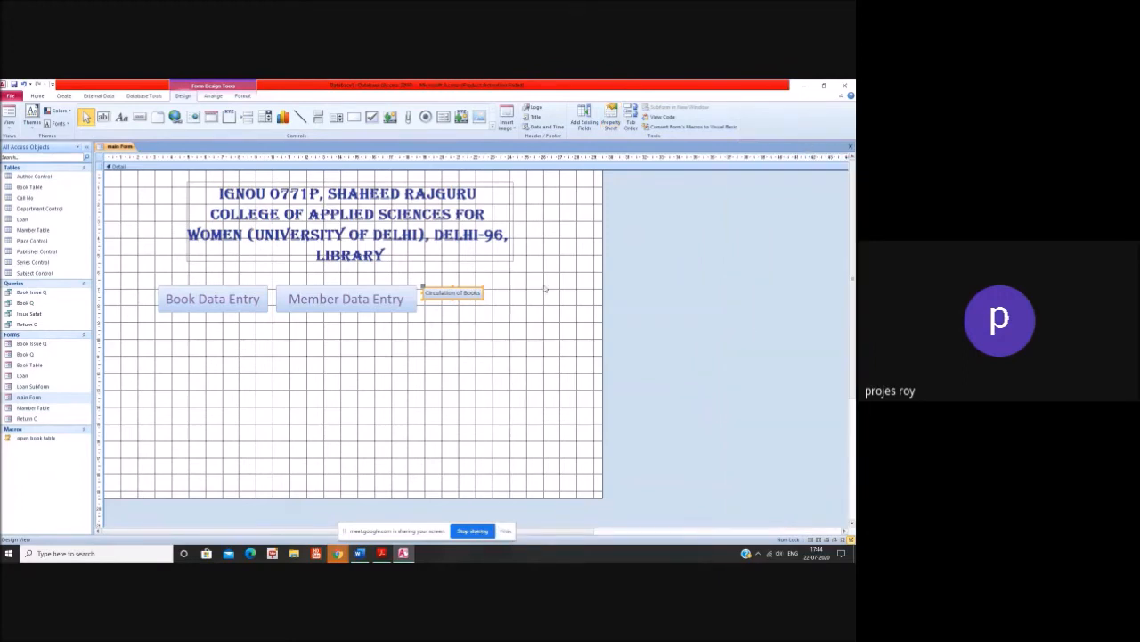
{"action": "right_click", "coordinate": [470, 292]}
{"action": "left_click", "coordinate": [501, 539]}
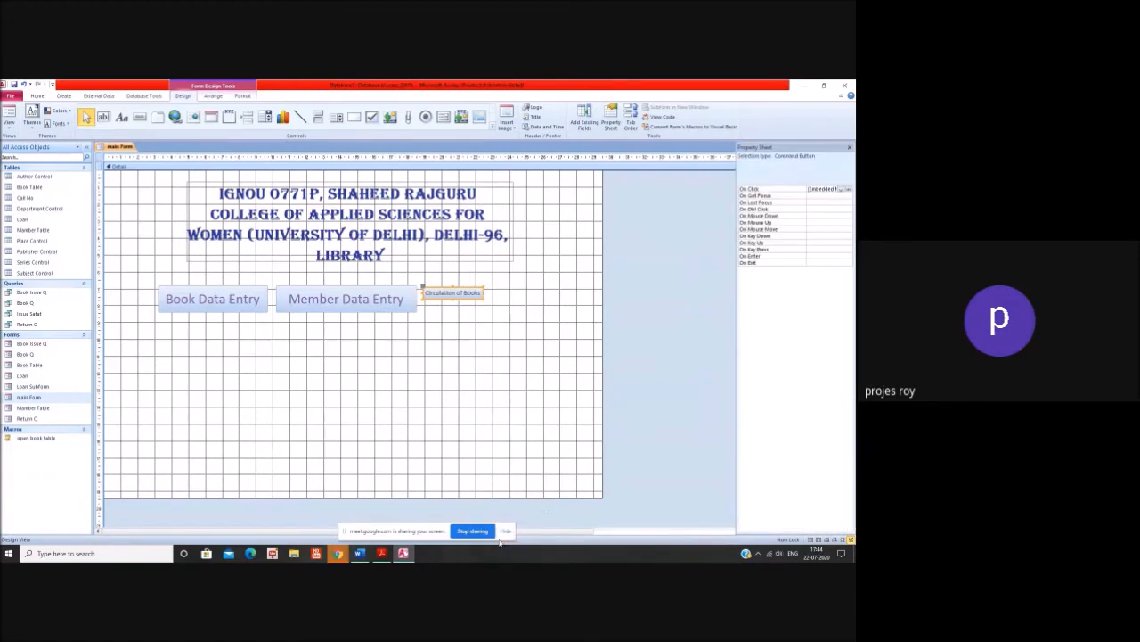
{"action": "left_click", "coordinate": [748, 179]}
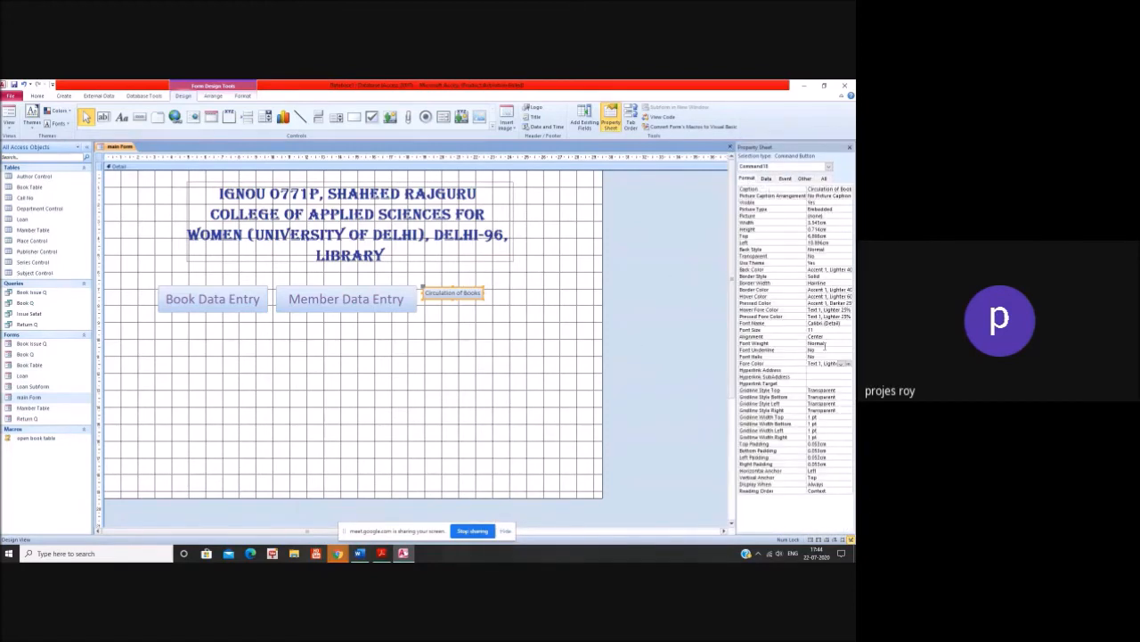
{"action": "left_click", "coordinate": [839, 332]}
{"action": "left_click", "coordinate": [849, 331]}
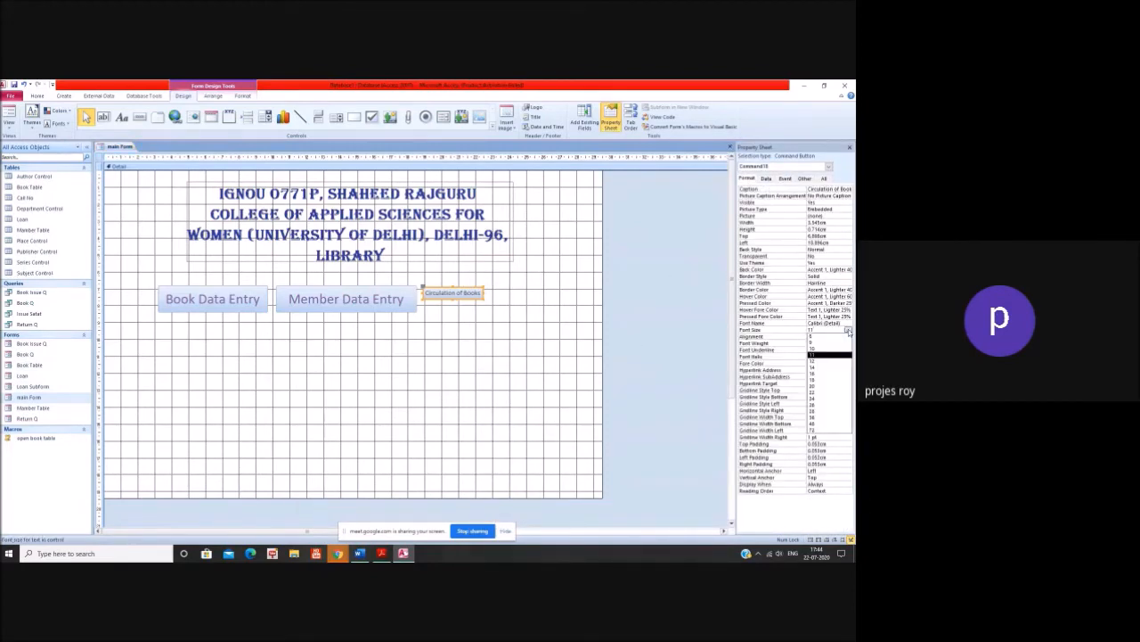
{"action": "left_click", "coordinate": [832, 405]}
- Set the Circulation of Books button's font color to Accent 4
{"action": "left_click", "coordinate": [841, 364]}
{"action": "left_click", "coordinate": [848, 364]}
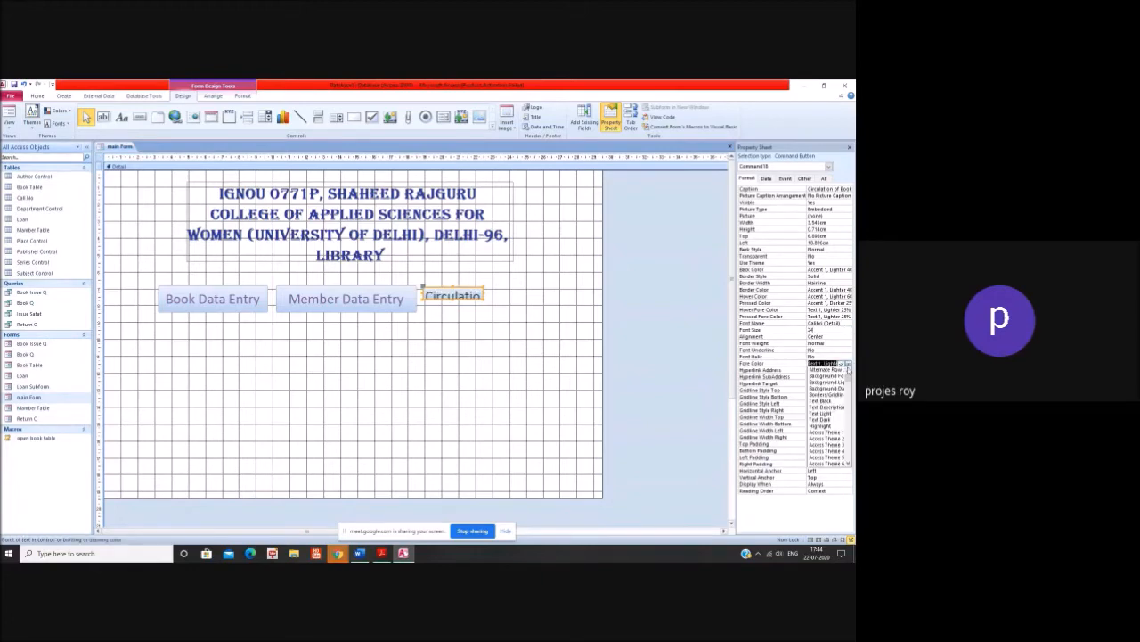
{"action": "left_click", "coordinate": [849, 363]}
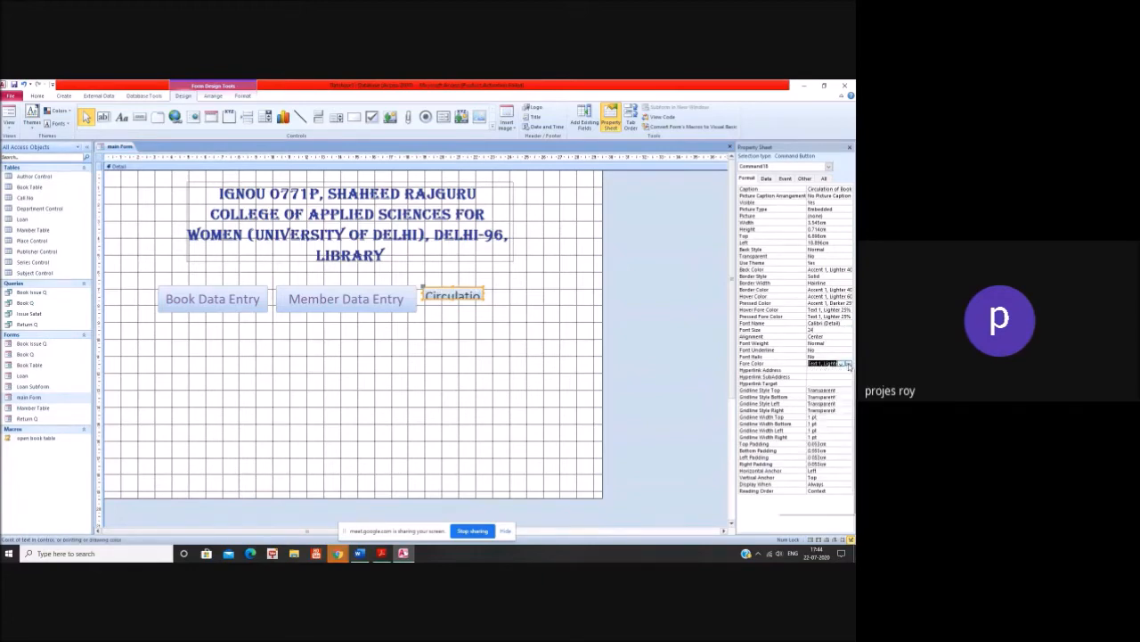
{"action": "left_click", "coordinate": [834, 388]}
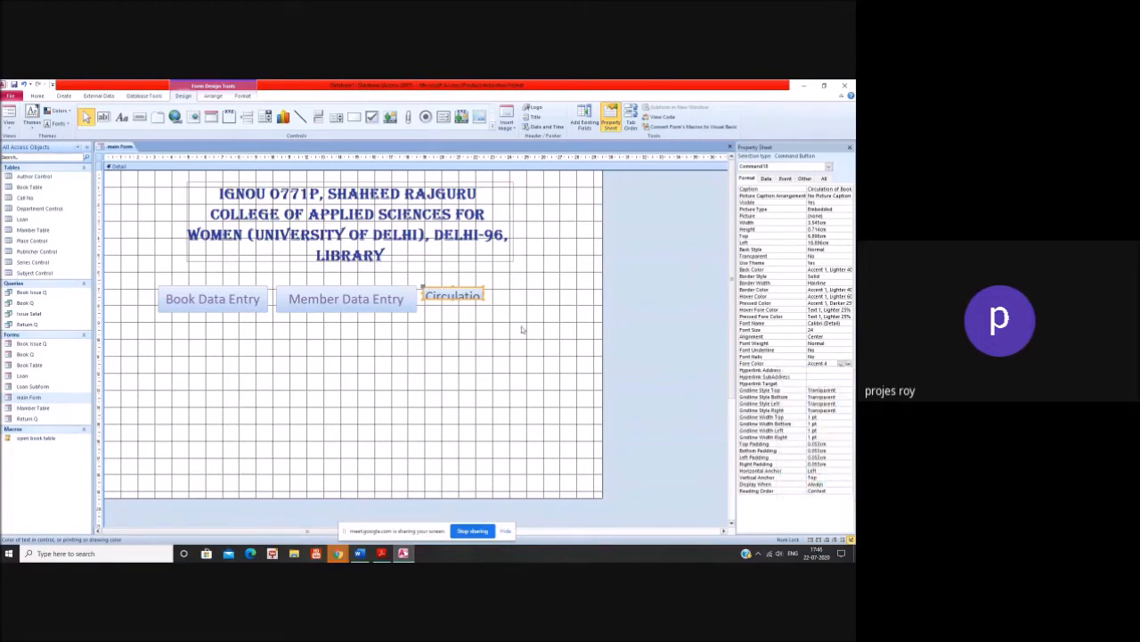
- Enlarge the Circulation of Books button to about 8.1 cm wide and 1.5 cm high
{"action": "left_click", "coordinate": [483, 303]}
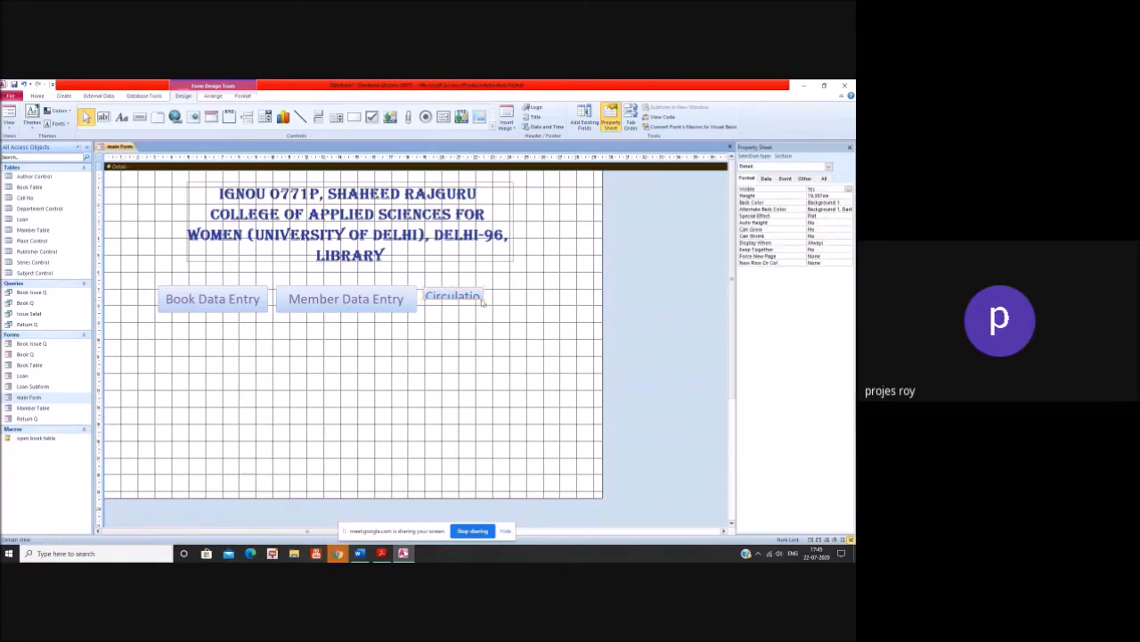
{"action": "left_click", "coordinate": [481, 303]}
{"action": "left_click_drag", "start_coordinate": [483, 305], "coordinate": [560, 313]}
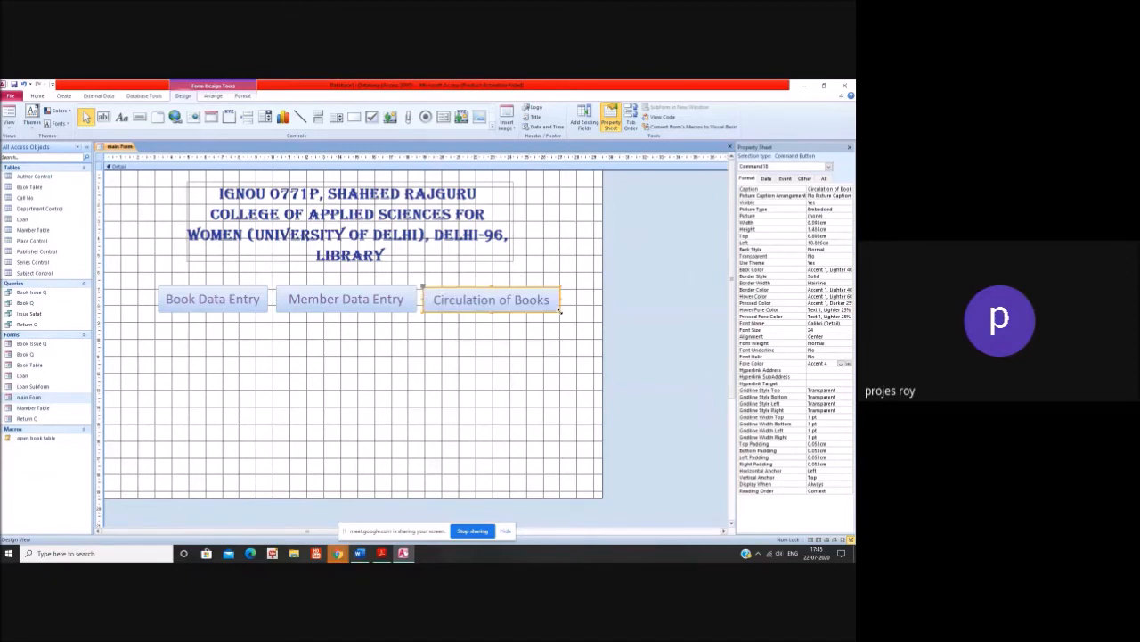
{"action": "left_click", "coordinate": [525, 345]}
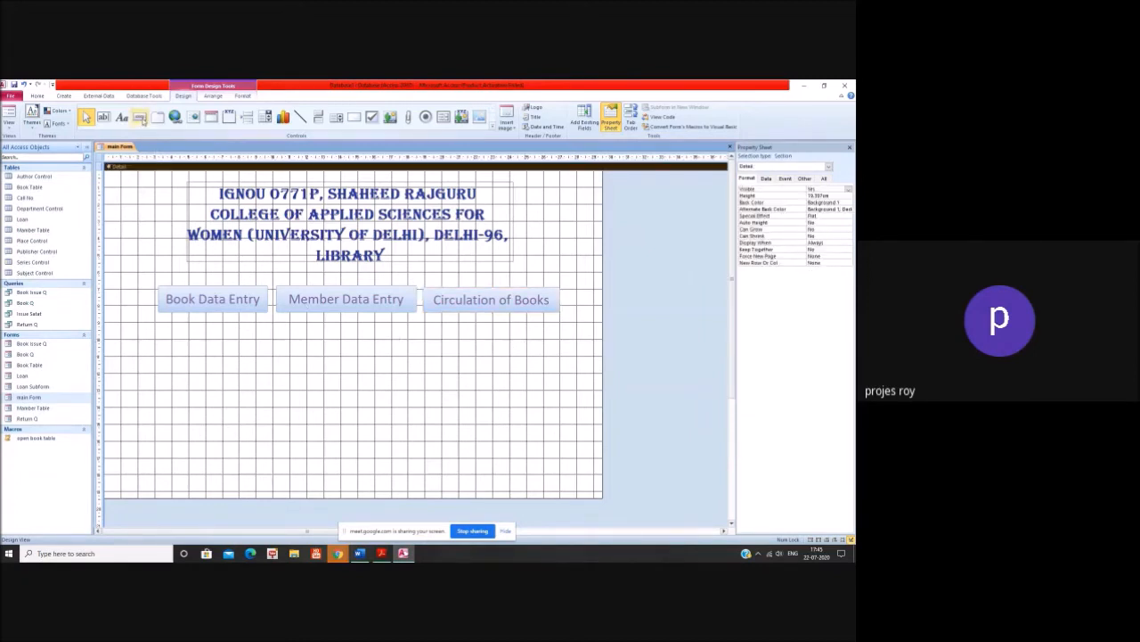
{"action": "left_click", "coordinate": [141, 120]}
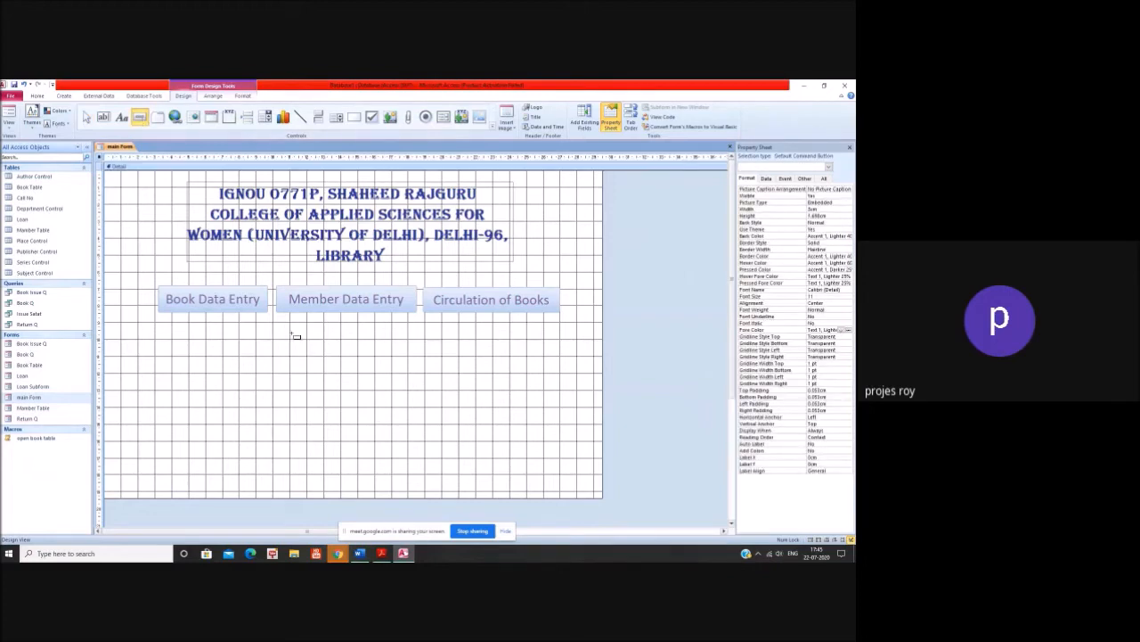
{"action": "left_click", "coordinate": [140, 120]}
{"action": "left_click", "coordinate": [140, 121]}
{"action": "left_click", "coordinate": [140, 120]}
- Open the event properties of the Circulation of Books button to reach its On Click macro
{"action": "left_click", "coordinate": [519, 305]}
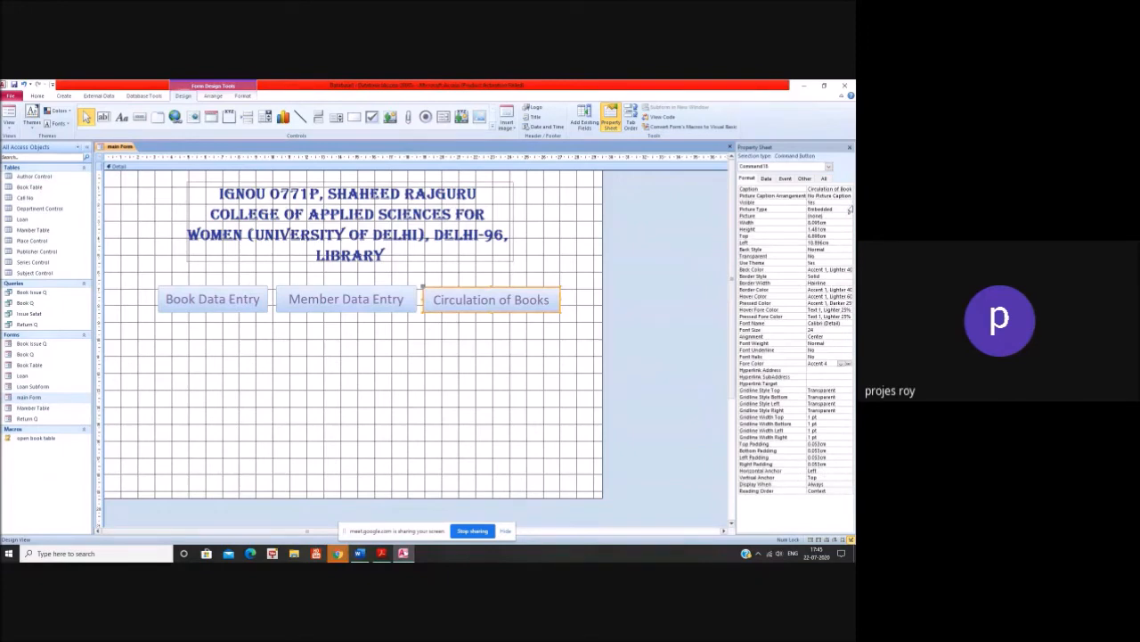
{"action": "left_click", "coordinate": [788, 180]}
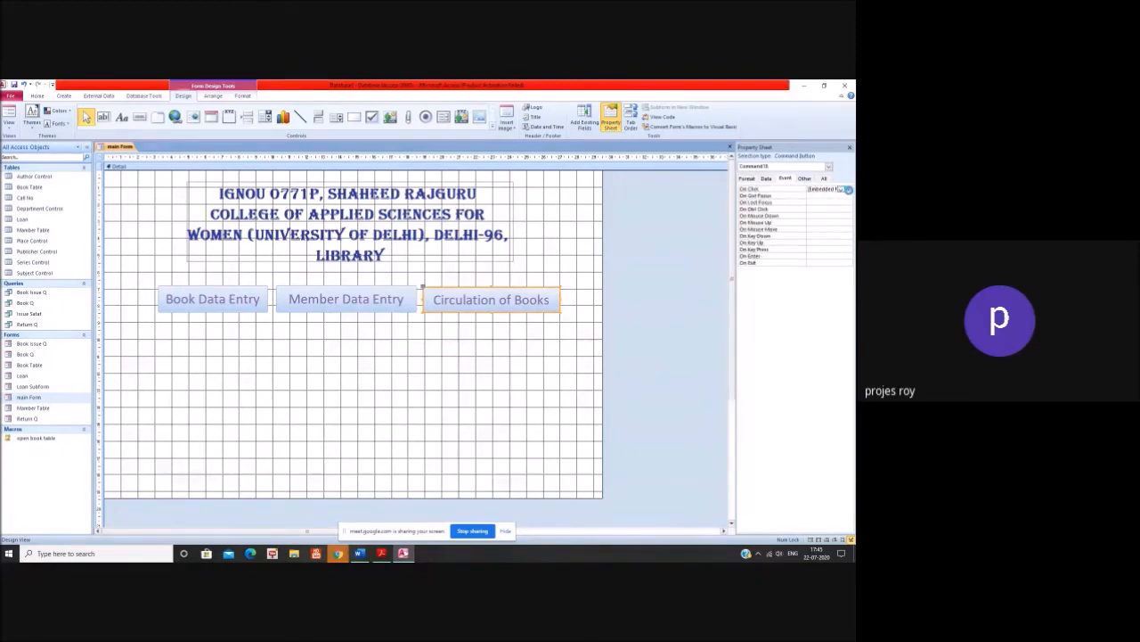
- Set the Circulation of Books button's On Click macro to open the Loan form, saving the macro changes
{"action": "left_click", "coordinate": [848, 190]}
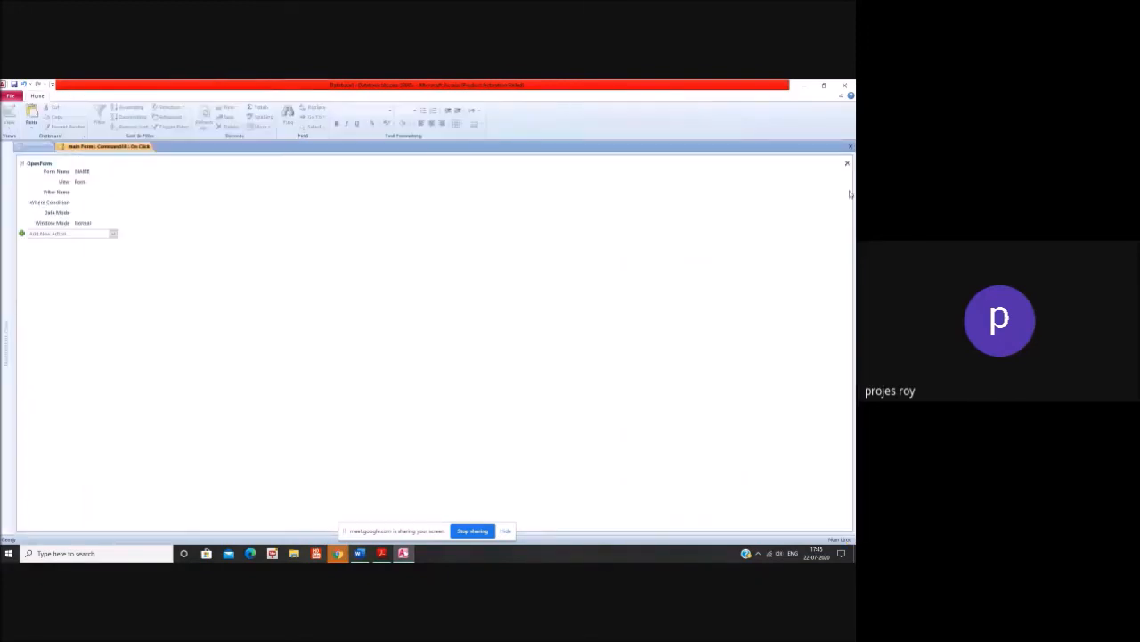
{"action": "left_click", "coordinate": [117, 178]}
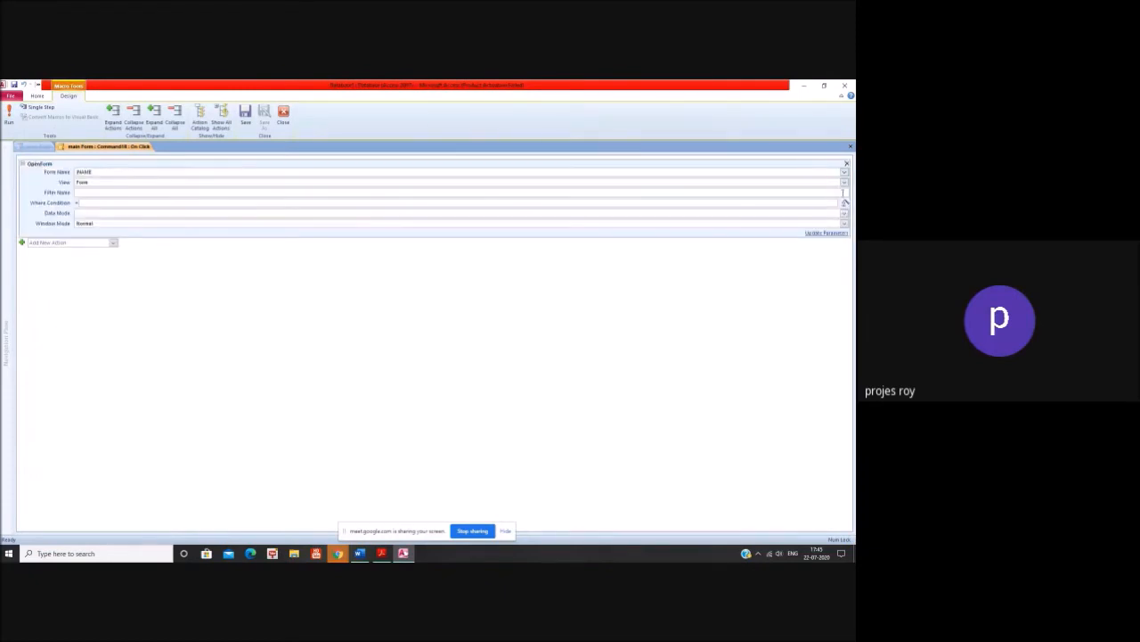
{"action": "left_click", "coordinate": [844, 171]}
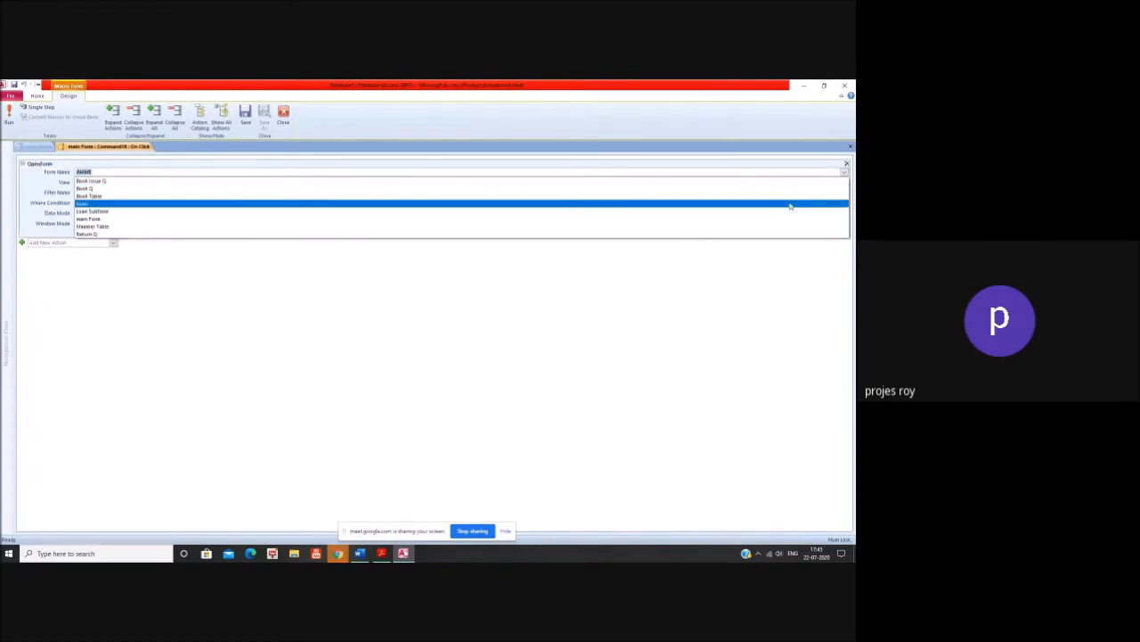
{"action": "left_click", "coordinate": [791, 204]}
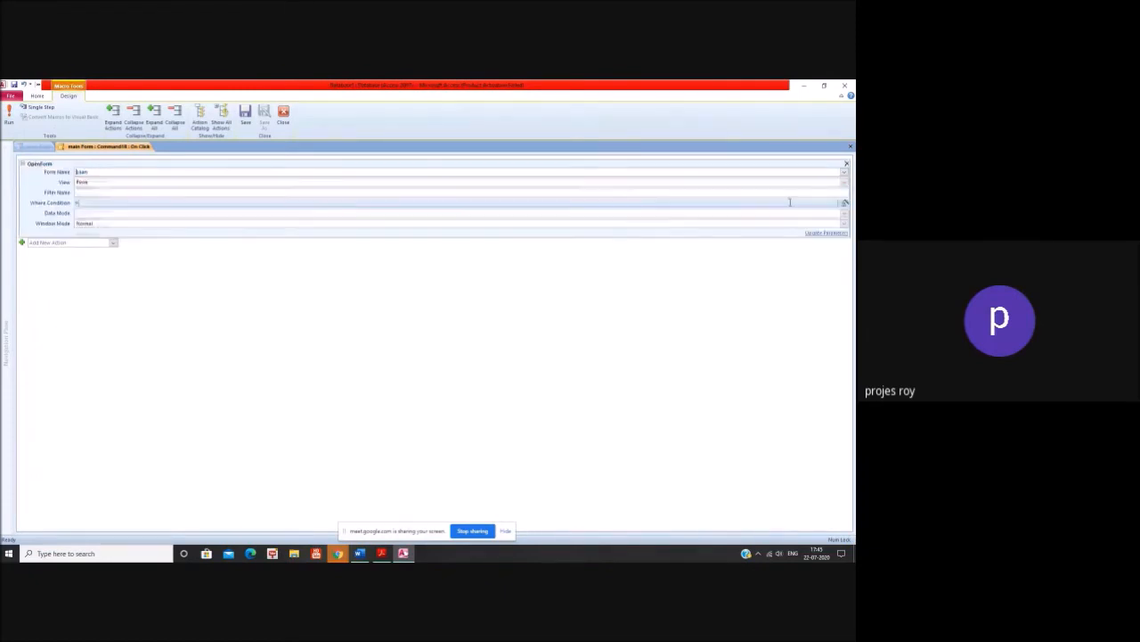
{"action": "left_click", "coordinate": [850, 147]}
{"action": "left_click", "coordinate": [394, 340]}
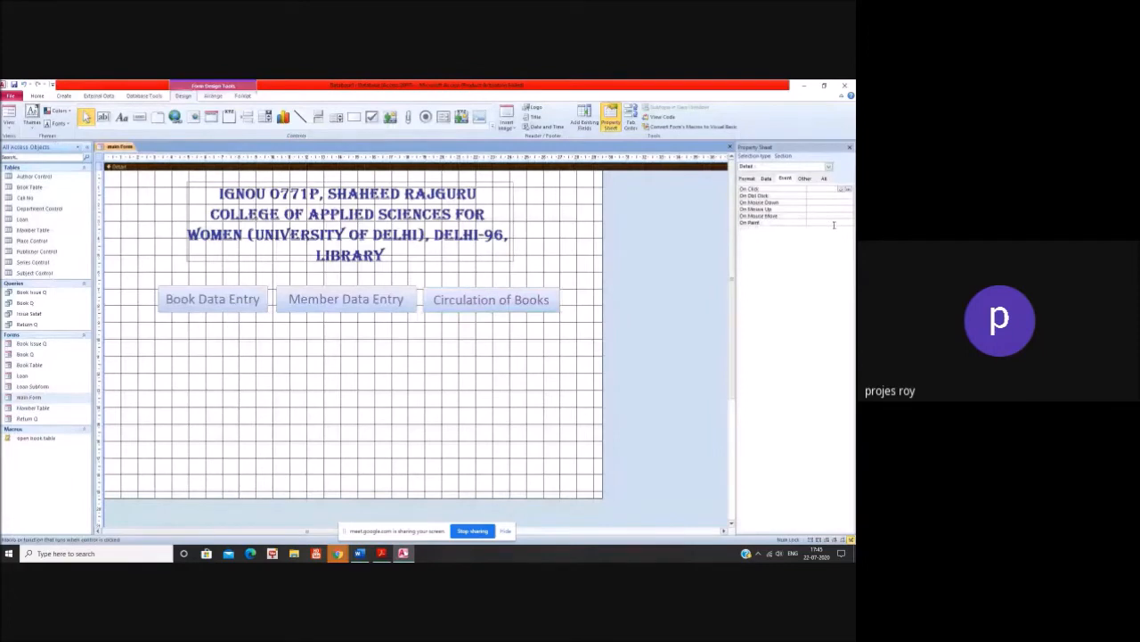
- Draw a command button below Member Data Entry and assign it the Open Form action from Form Operations
{"action": "left_click", "coordinate": [139, 116]}
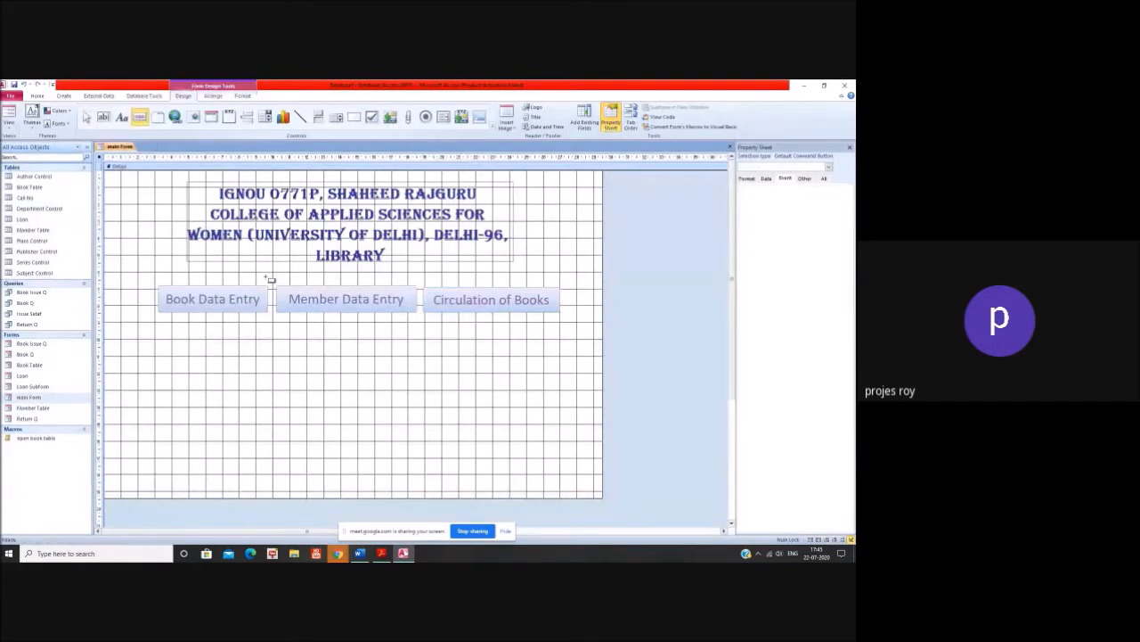
{"action": "left_click_drag", "start_coordinate": [307, 330], "coordinate": [419, 361]}
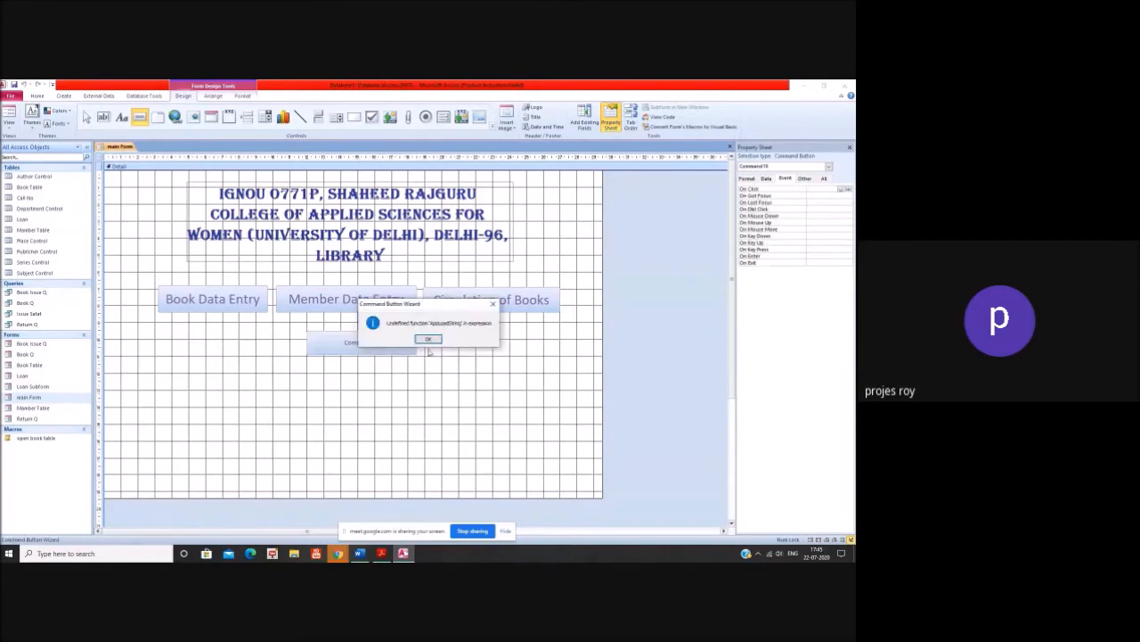
{"action": "left_click", "coordinate": [428, 339]}
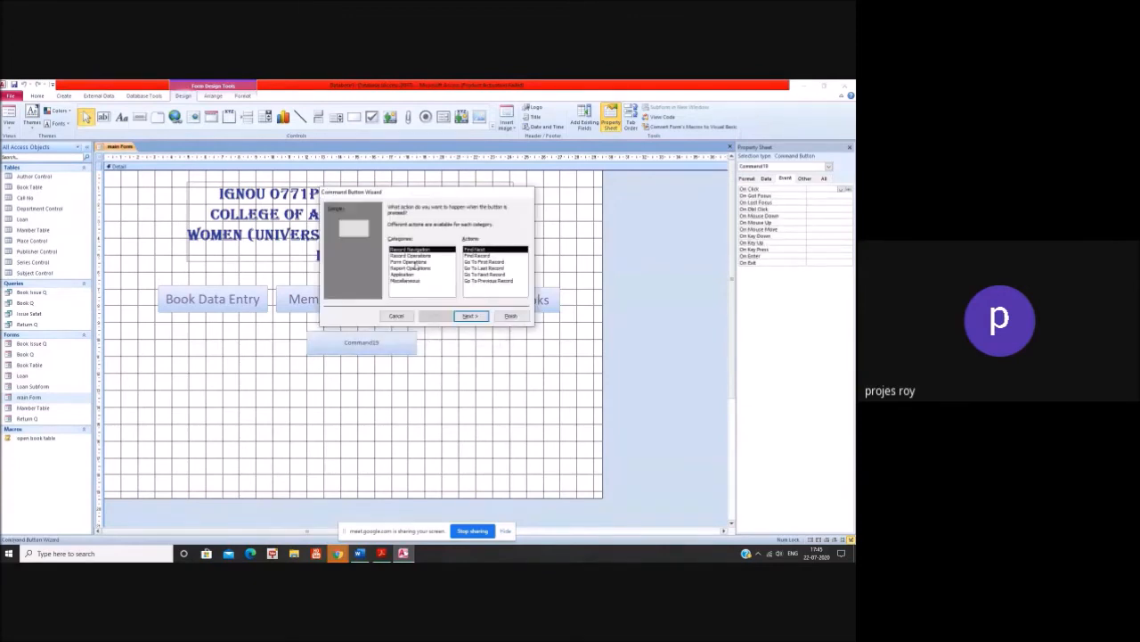
{"action": "left_click", "coordinate": [417, 262]}
{"action": "key", "text": "Return"}
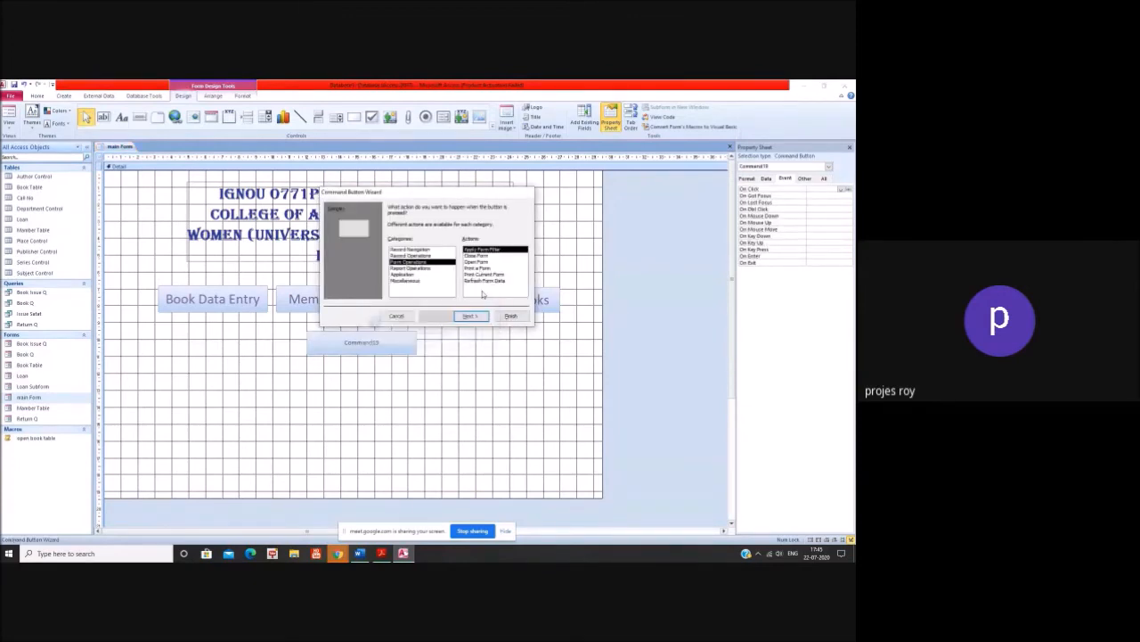
{"action": "left_click", "coordinate": [481, 262]}
{"action": "left_click", "coordinate": [429, 340]}
{"action": "left_click", "coordinate": [470, 315]}
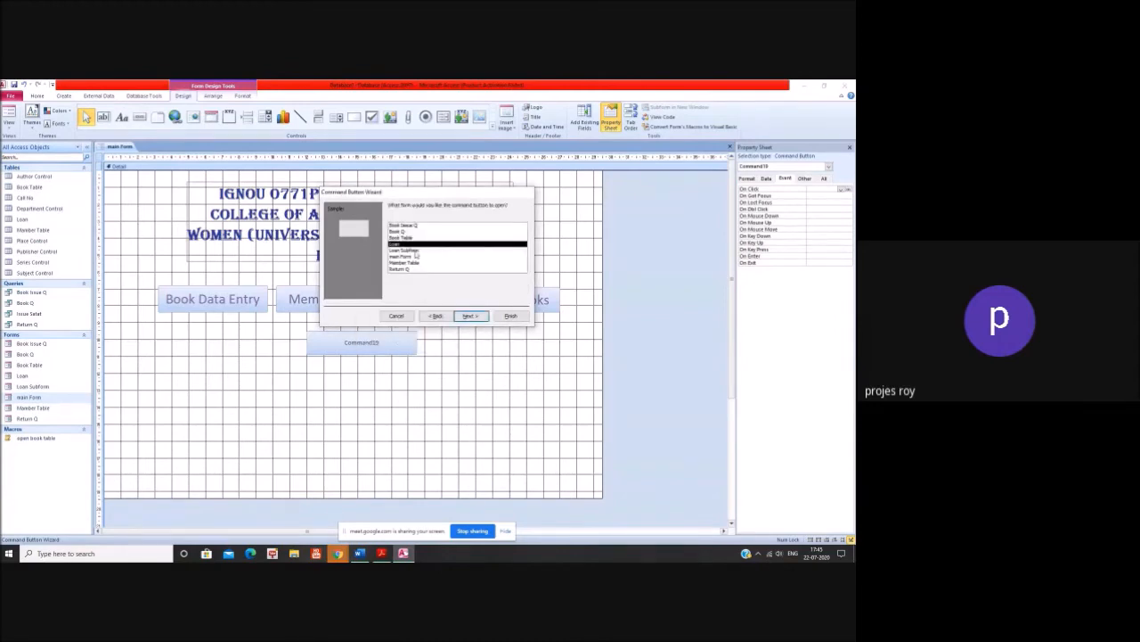
- Make the new button open the Return Q form with all records and caption it Book Return
{"action": "left_click", "coordinate": [402, 269]}
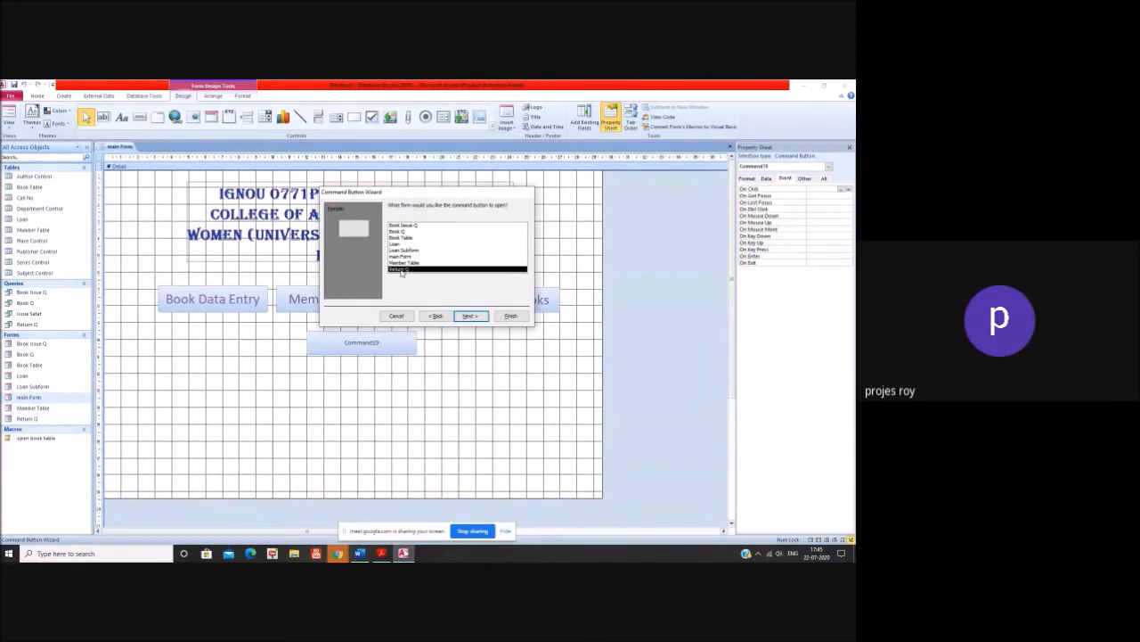
{"action": "left_click", "coordinate": [471, 317]}
{"action": "left_click", "coordinate": [470, 317]}
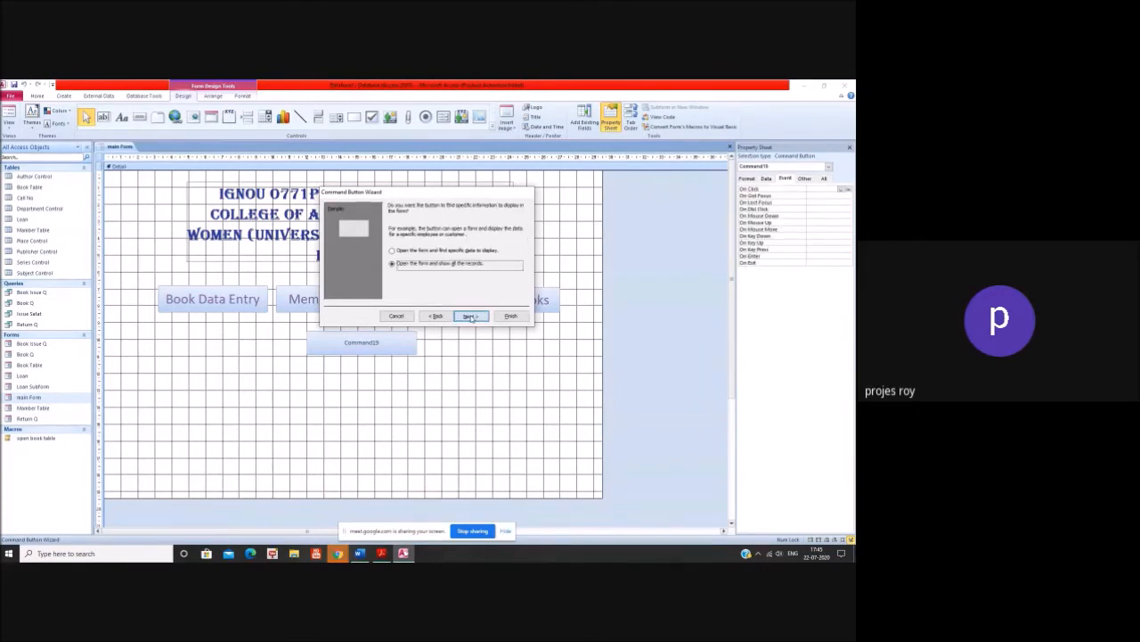
{"action": "left_click", "coordinate": [432, 242]}
{"action": "type", "text": "Book Return"}
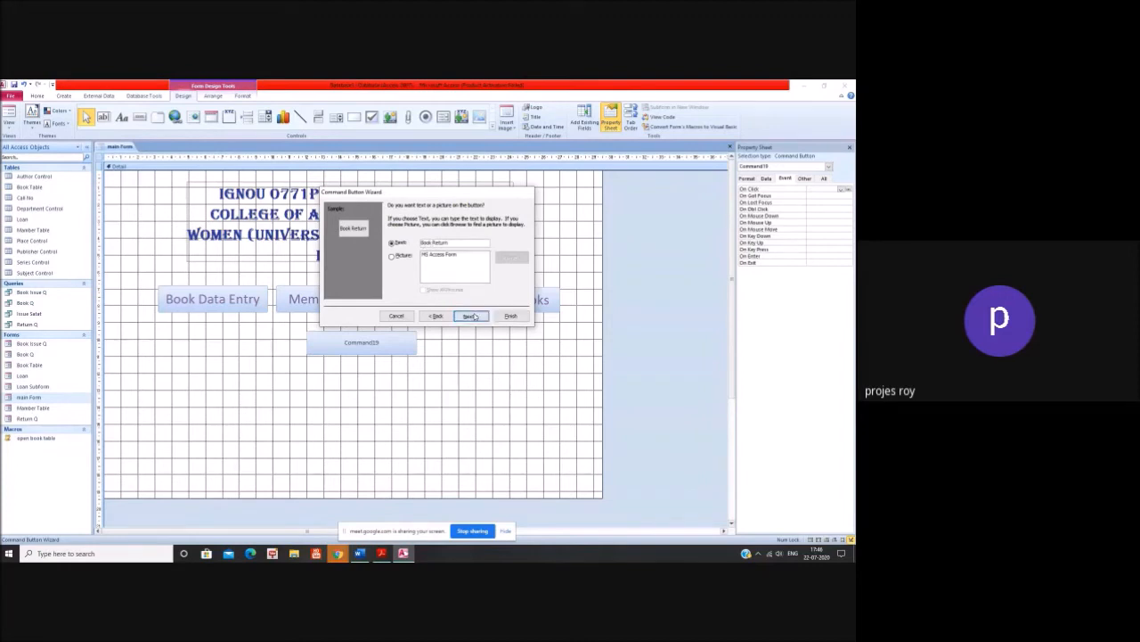
{"action": "left_click", "coordinate": [470, 316]}
{"action": "left_click", "coordinate": [511, 316]}
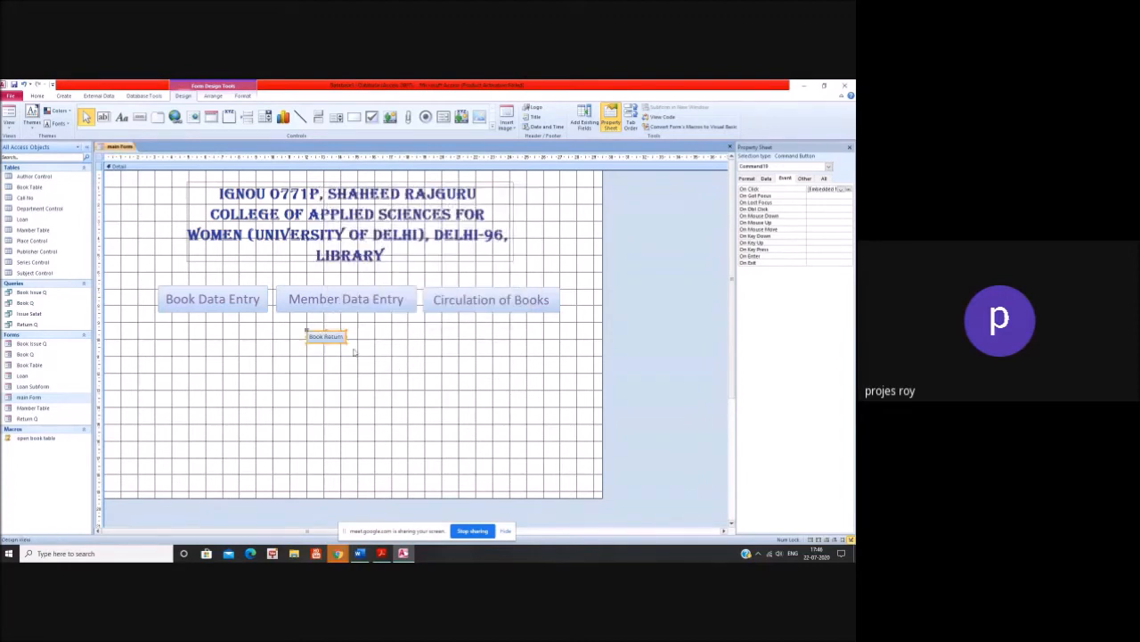
- Format the Book Return button's caption with font size 24 and font color Accent 4
{"action": "right_click", "coordinate": [335, 338]}
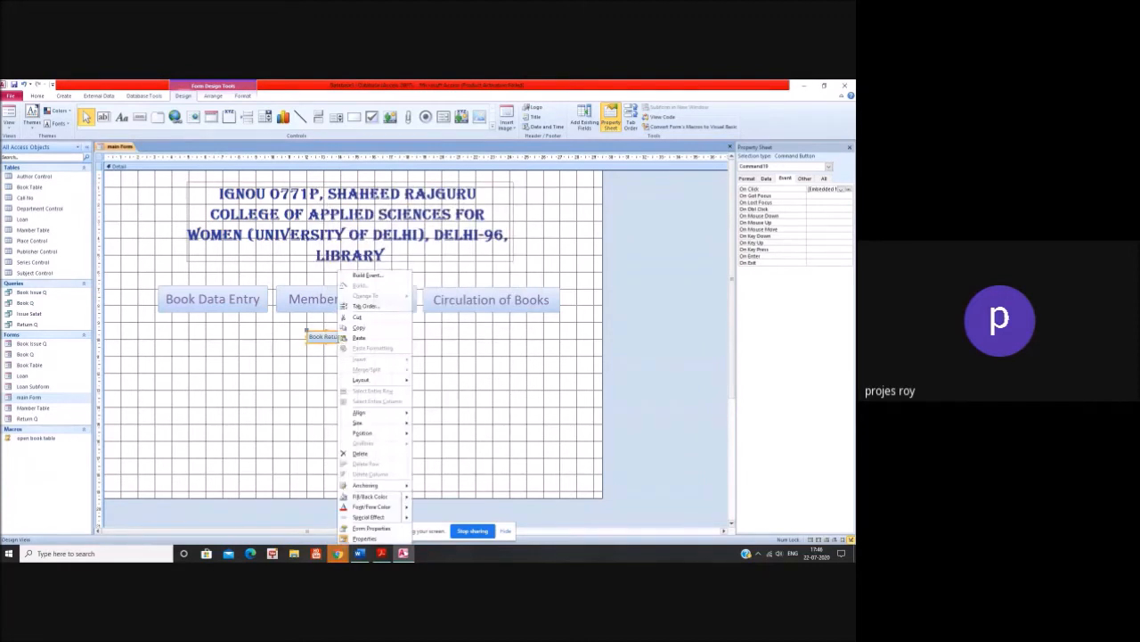
{"action": "left_click", "coordinate": [365, 539]}
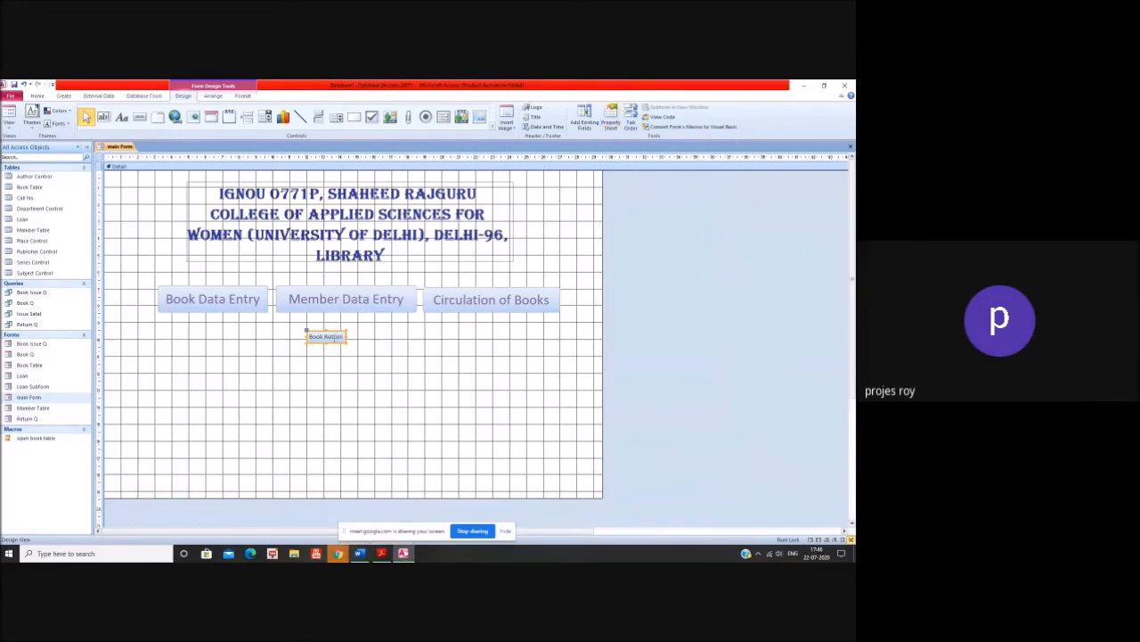
{"action": "right_click", "coordinate": [335, 338]}
{"action": "left_click", "coordinate": [365, 539]}
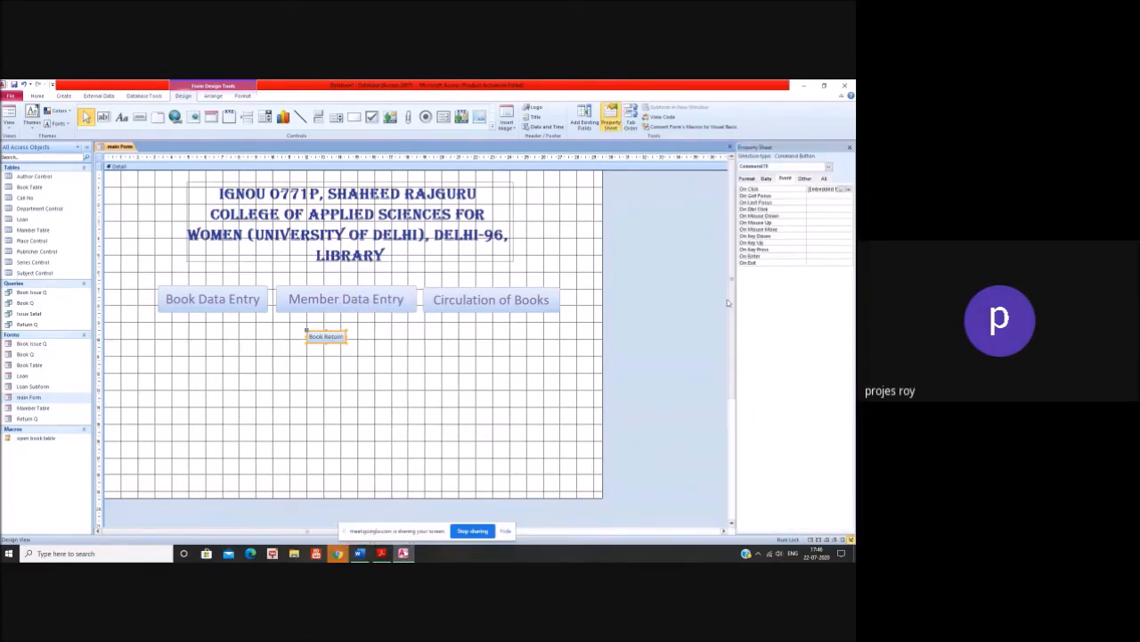
{"action": "left_click", "coordinate": [746, 178]}
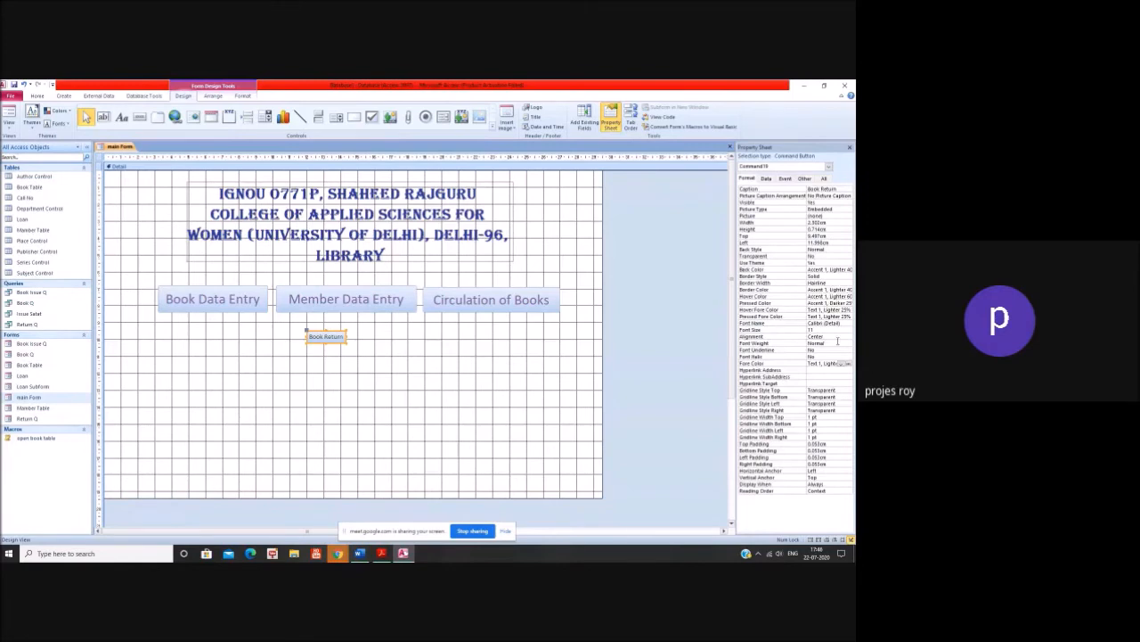
{"action": "left_click", "coordinate": [848, 330]}
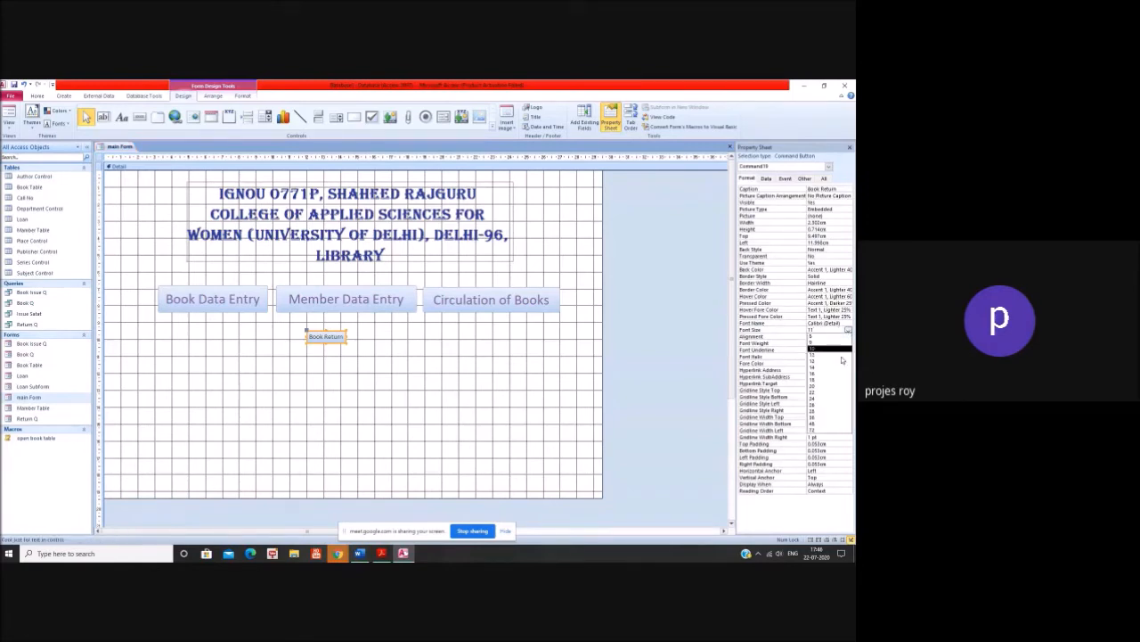
{"action": "left_click", "coordinate": [830, 398]}
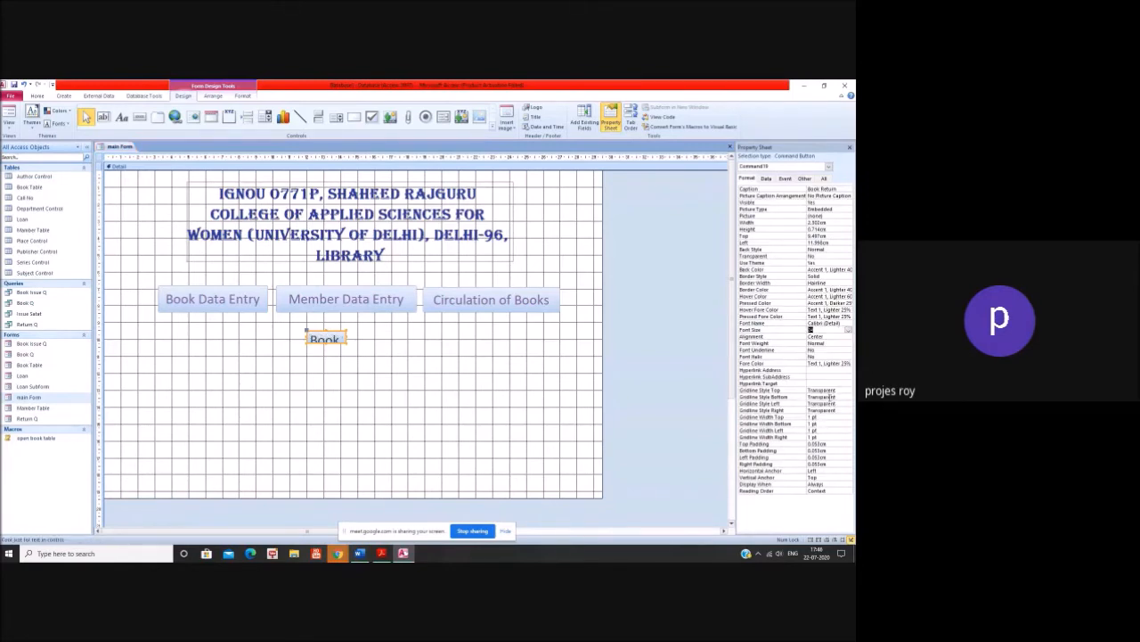
{"action": "left_click", "coordinate": [828, 364]}
{"action": "left_click", "coordinate": [848, 363]}
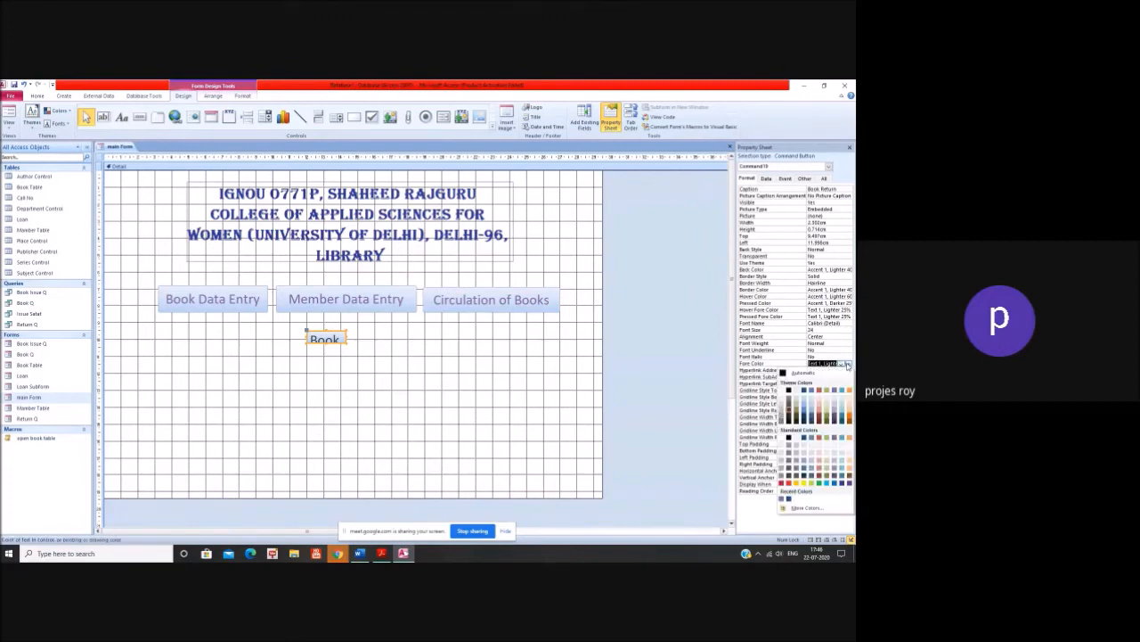
{"action": "left_click", "coordinate": [838, 390]}
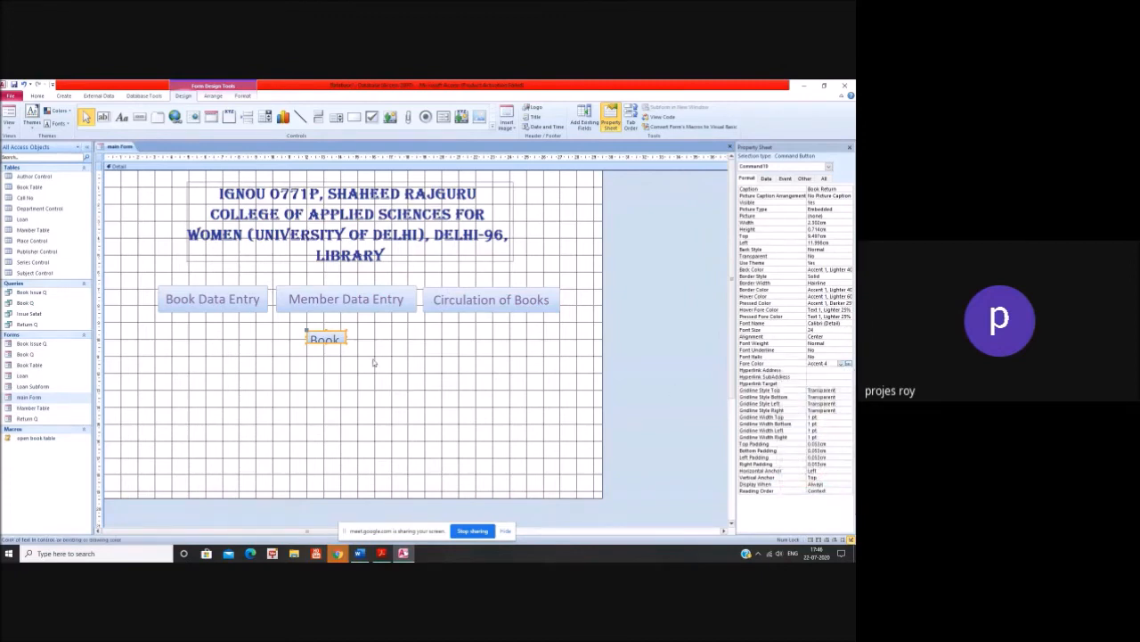
- Enlarge the Book Return button to about 6.9 by 1.3 cm and centre it beneath Member Data Entry
{"action": "left_click_drag", "start_coordinate": [349, 346], "coordinate": [421, 355]}
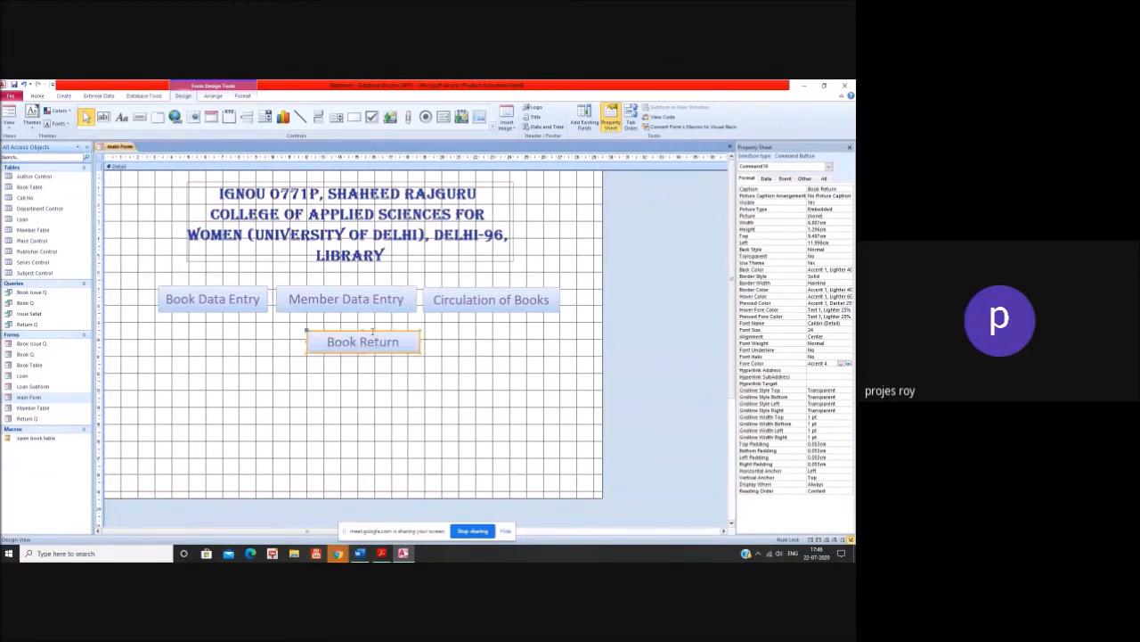
{"action": "left_click_drag", "start_coordinate": [358, 331], "coordinate": [338, 331]}
{"action": "left_click", "coordinate": [465, 373]}
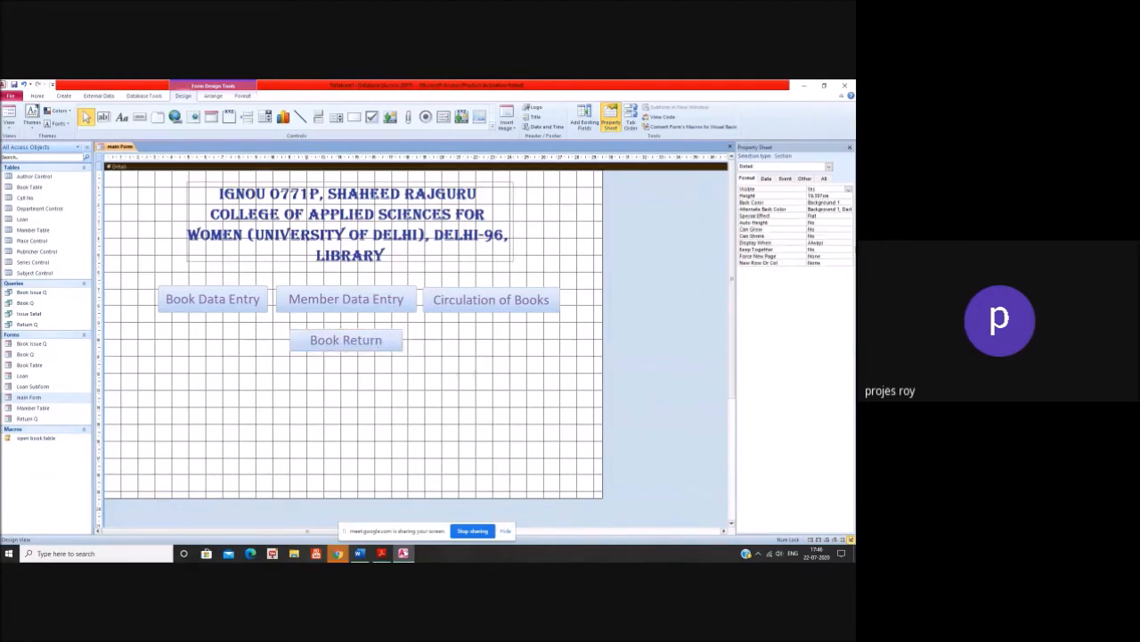
{"action": "left_click", "coordinate": [786, 179]}
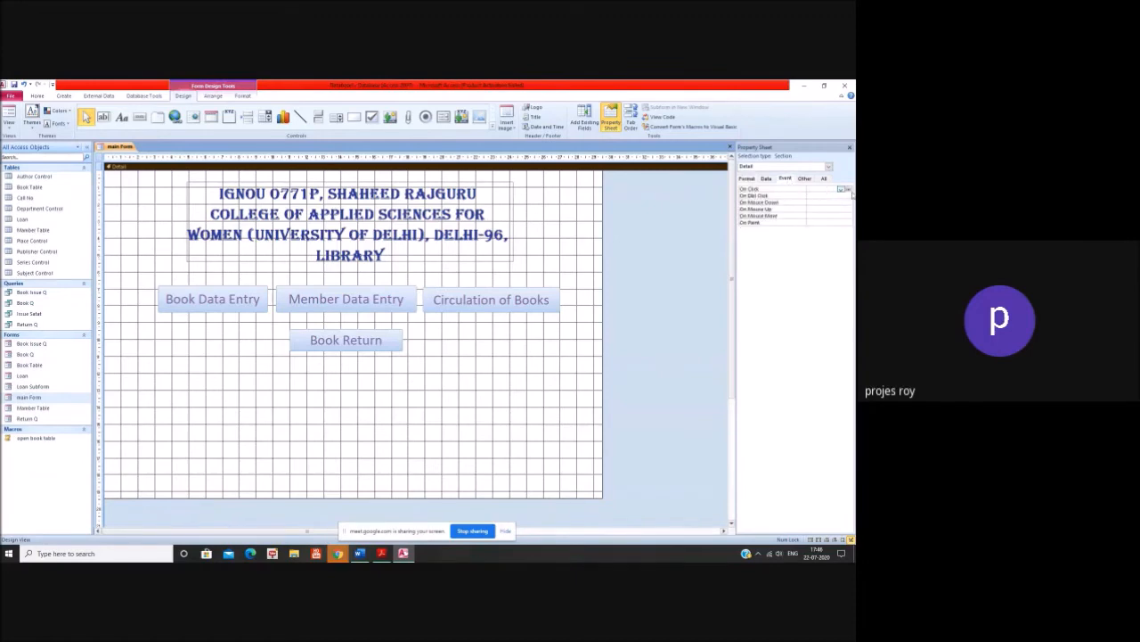
{"action": "left_click", "coordinate": [844, 189]}
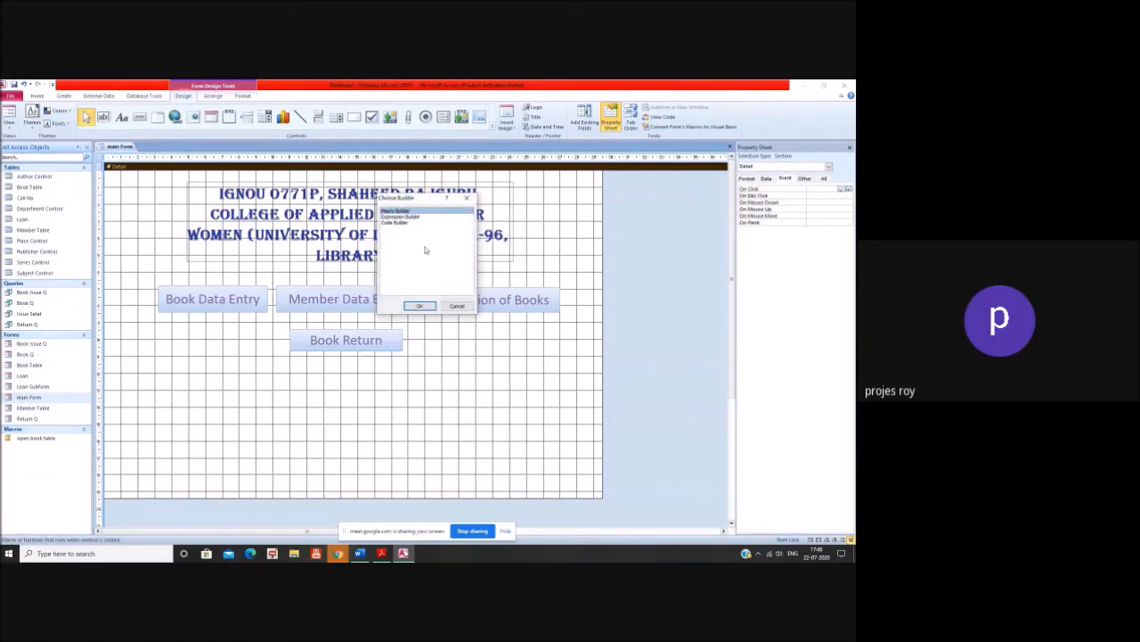
{"action": "left_click", "coordinate": [457, 306]}
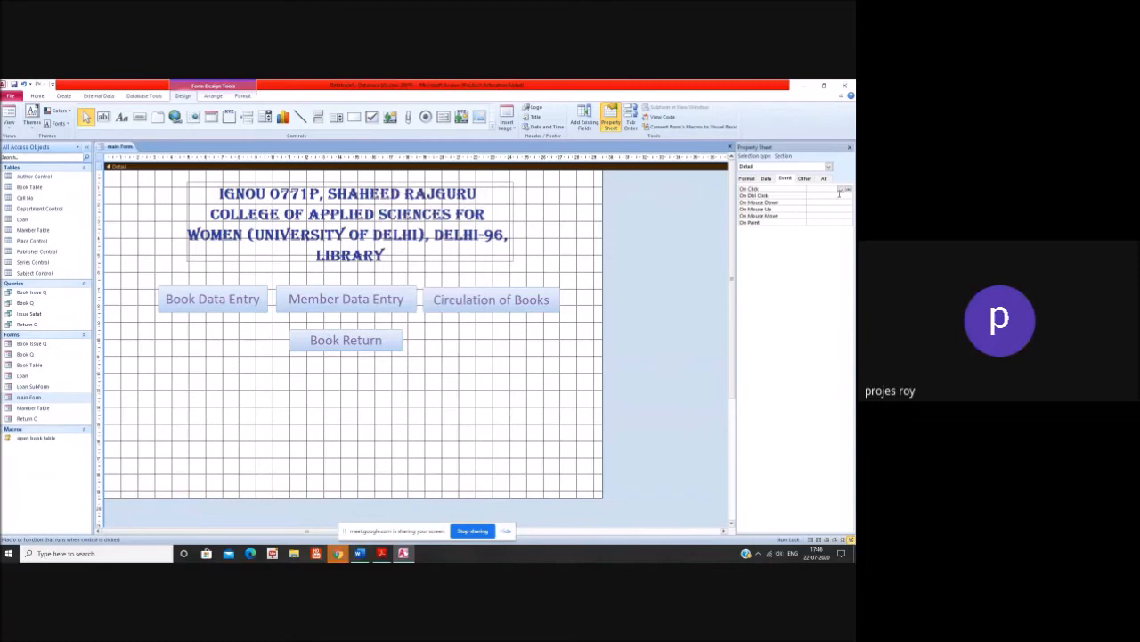
- Set the Book Return button's On Click macro to open the Return Q form, saving the macro changes
{"action": "left_click", "coordinate": [332, 347]}
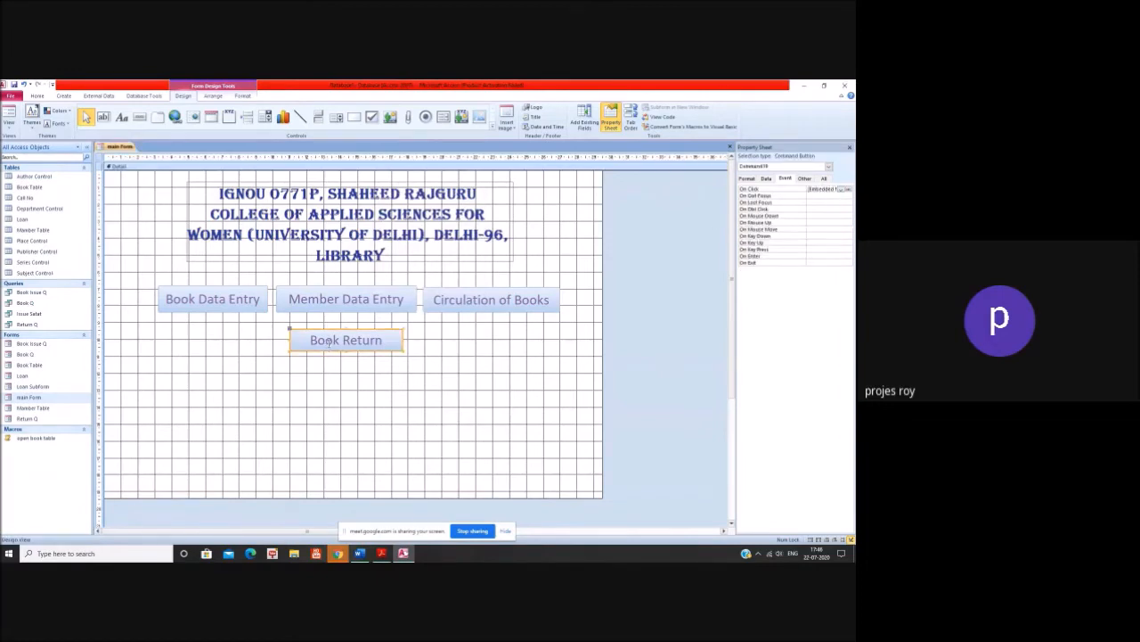
{"action": "right_click", "coordinate": [332, 348]}
{"action": "left_click", "coordinate": [353, 538]}
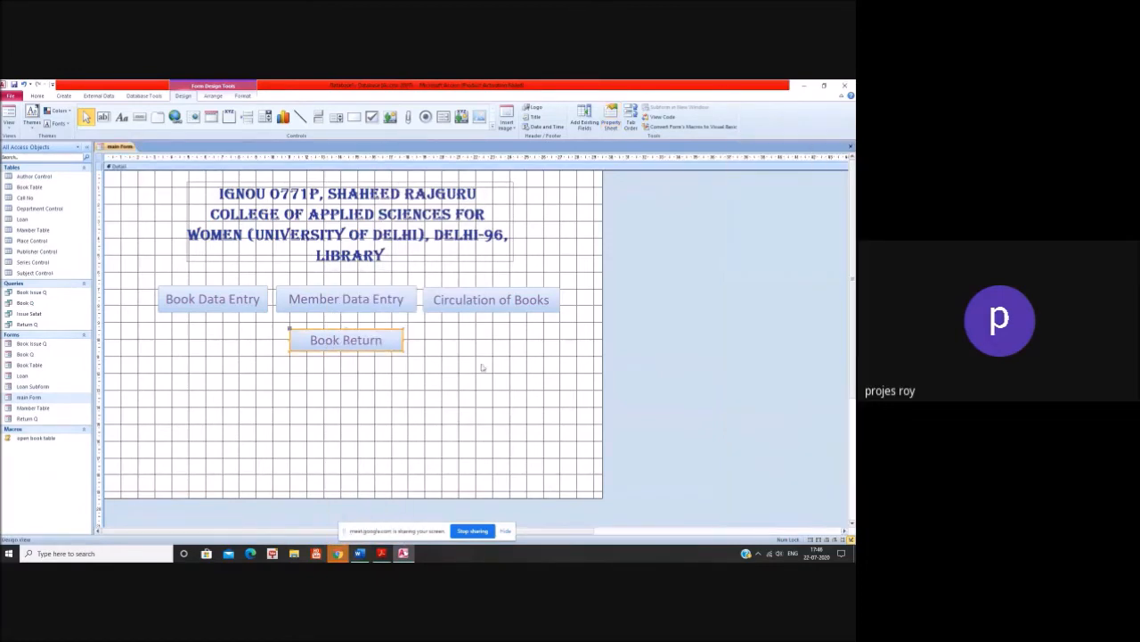
{"action": "right_click", "coordinate": [375, 342]}
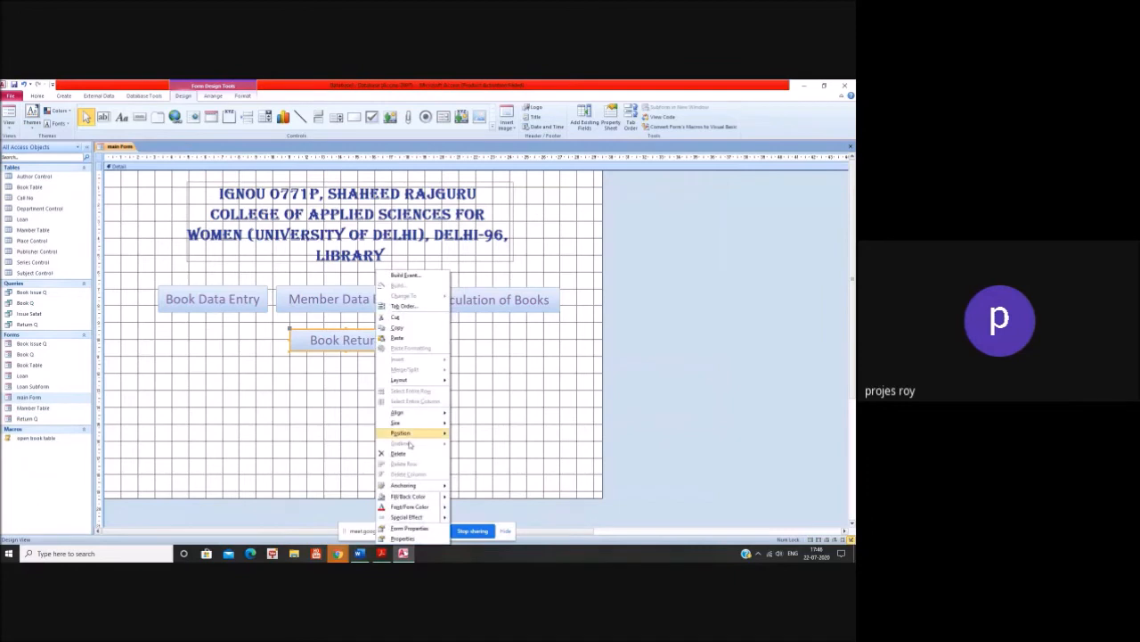
{"action": "left_click", "coordinate": [412, 539]}
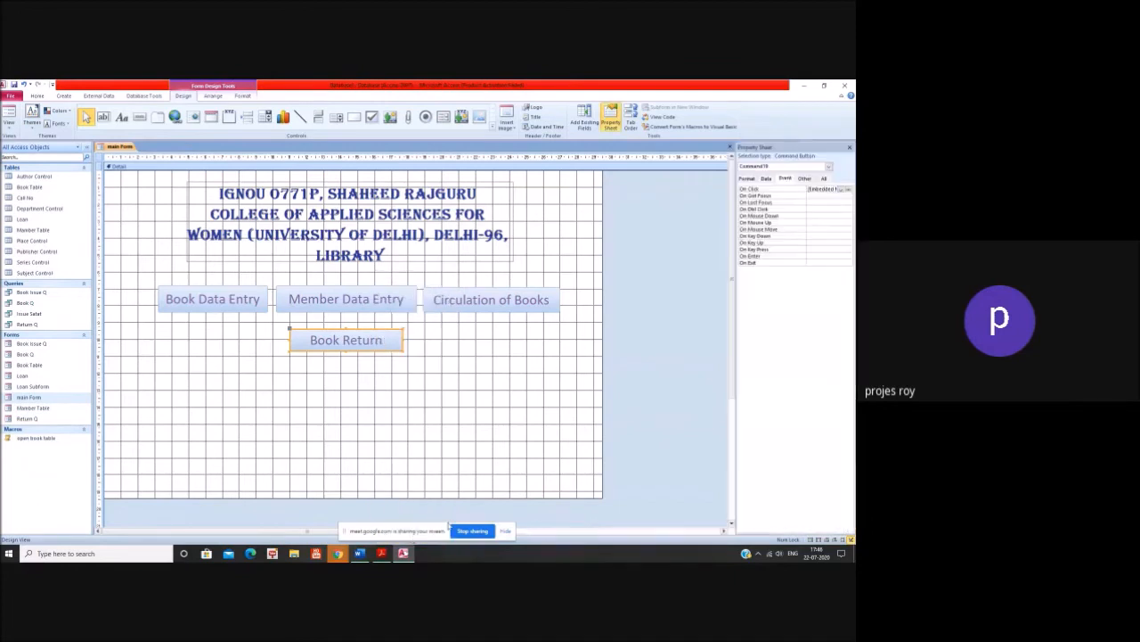
{"action": "left_click", "coordinate": [847, 189]}
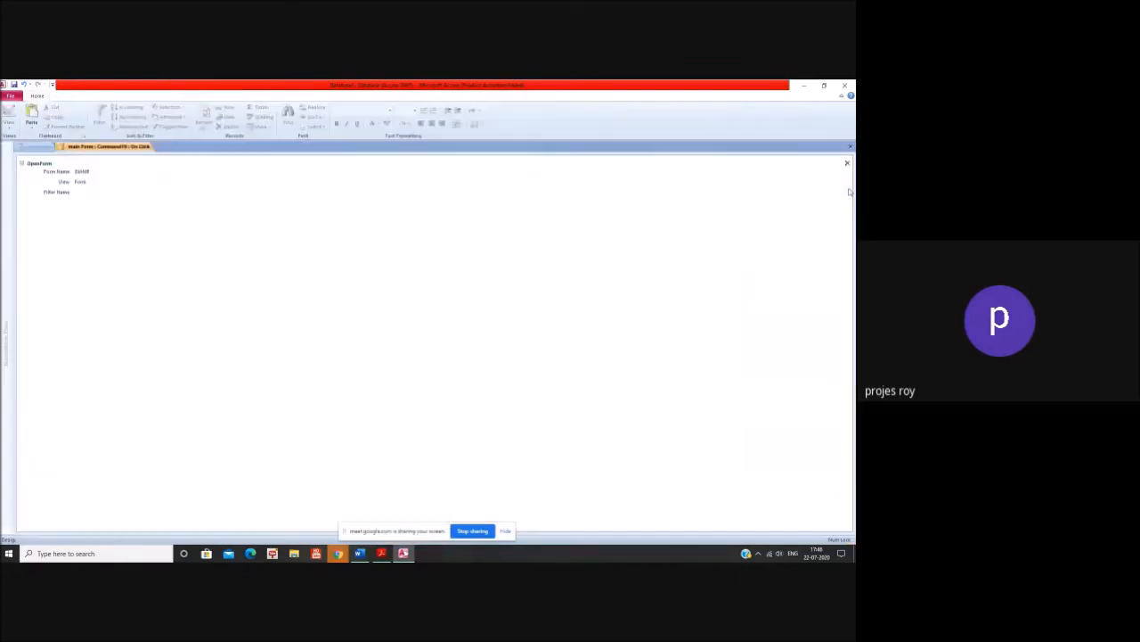
{"action": "left_click", "coordinate": [107, 175]}
{"action": "left_click", "coordinate": [843, 172]}
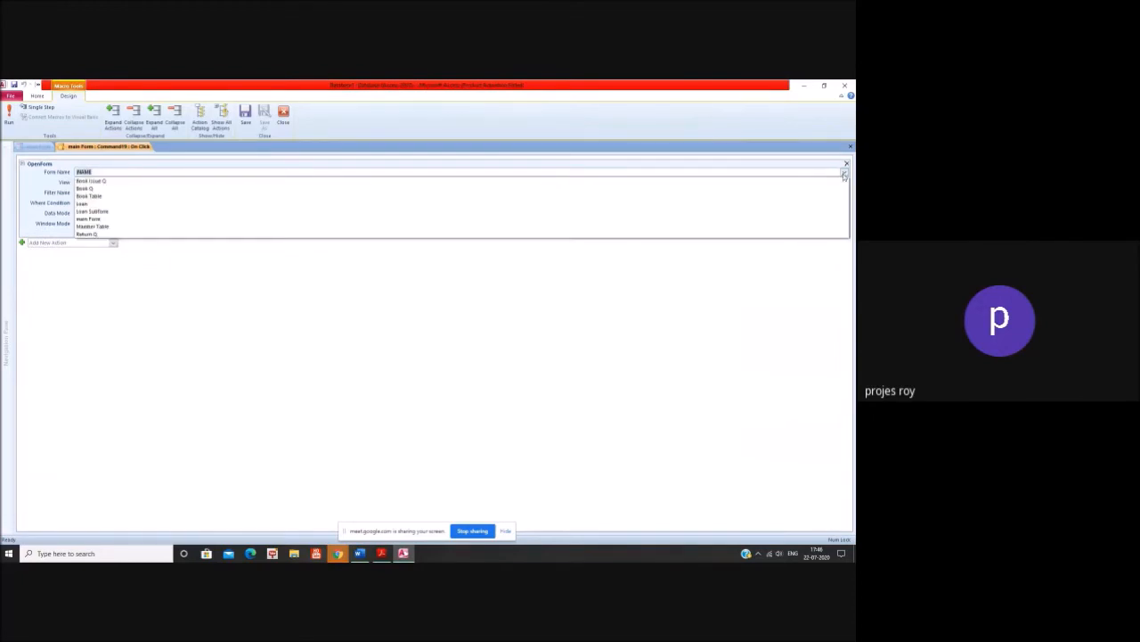
{"action": "left_click", "coordinate": [747, 234]}
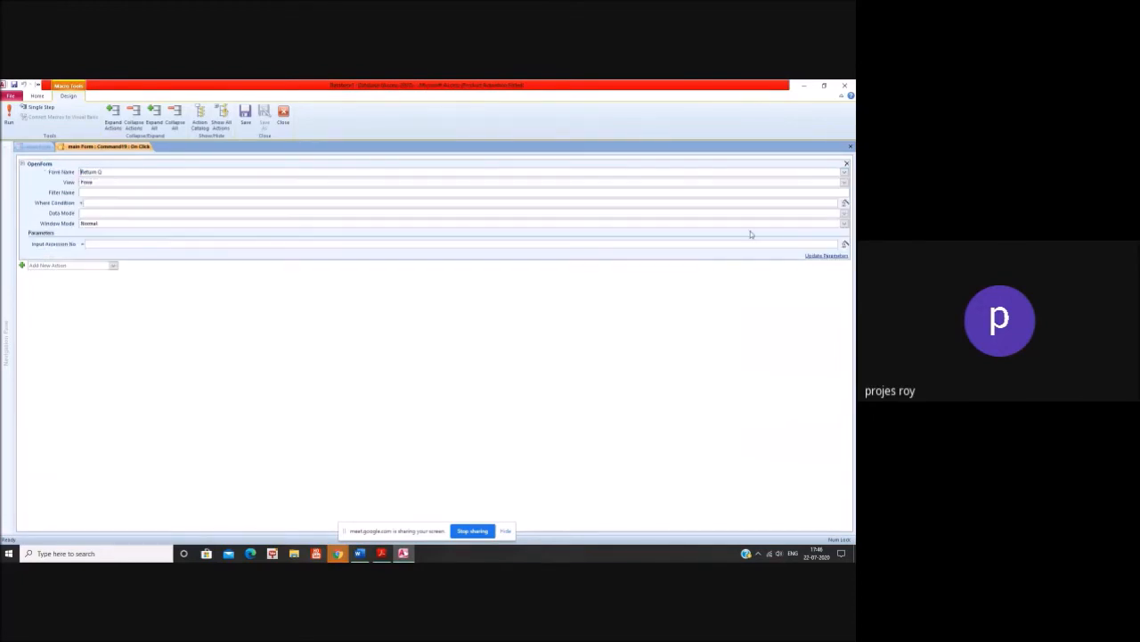
{"action": "left_click", "coordinate": [850, 146]}
{"action": "left_click", "coordinate": [393, 340]}
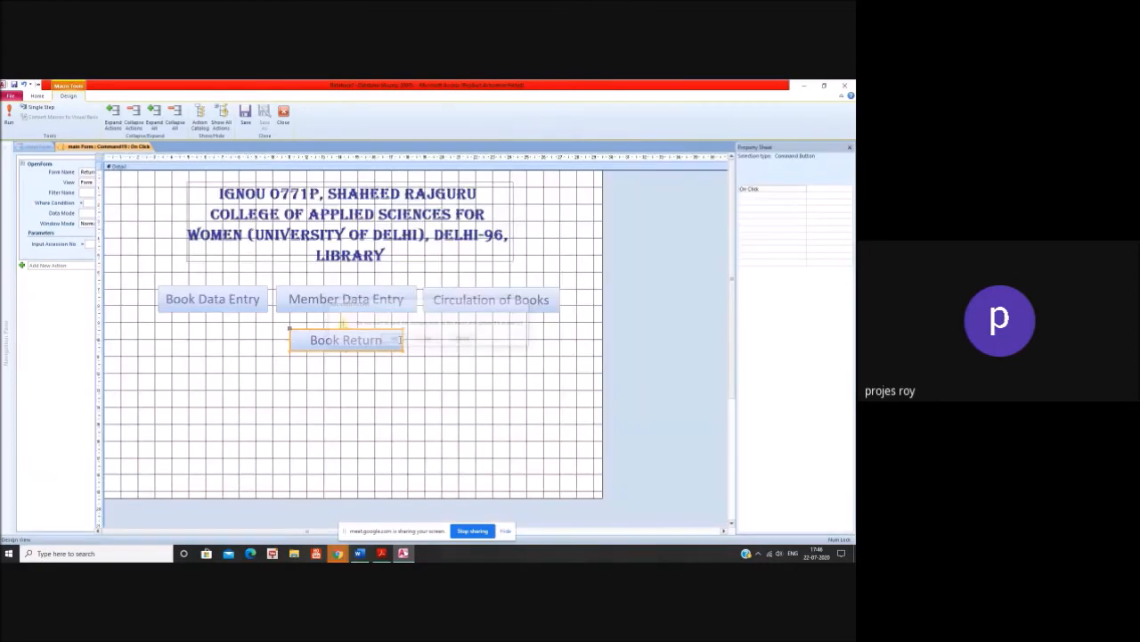
- Add a command button beneath Book Data Entry, below the Book Return row, with the Form Operations action Open Form
{"action": "left_click", "coordinate": [452, 399]}
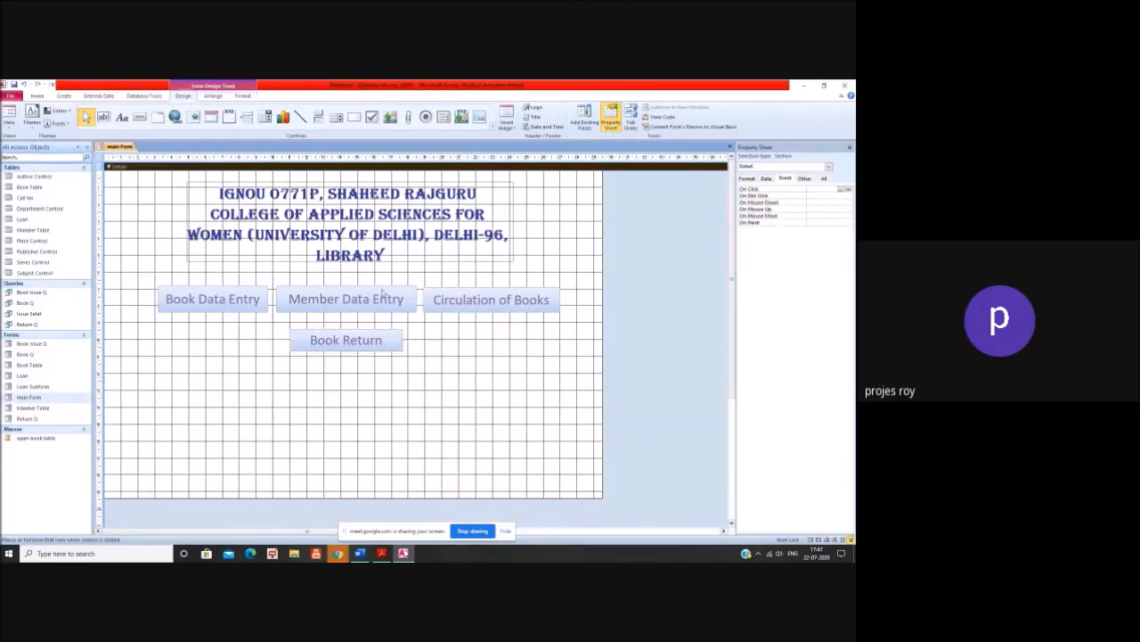
{"action": "left_click", "coordinate": [139, 117]}
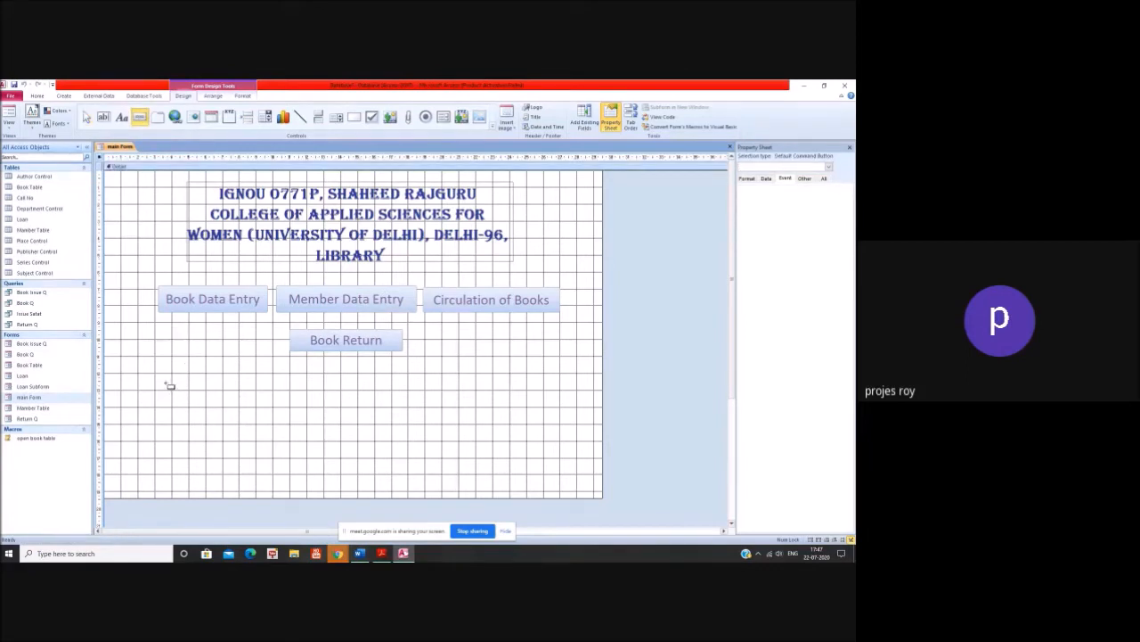
{"action": "left_click_drag", "start_coordinate": [162, 373], "coordinate": [269, 394]}
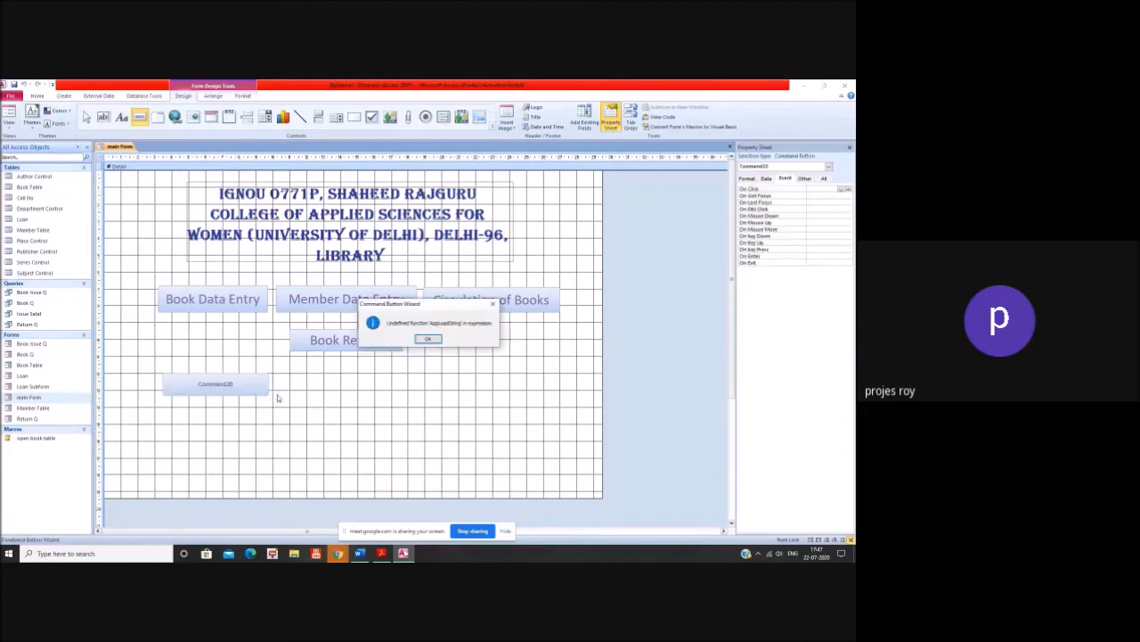
{"action": "left_click", "coordinate": [428, 339]}
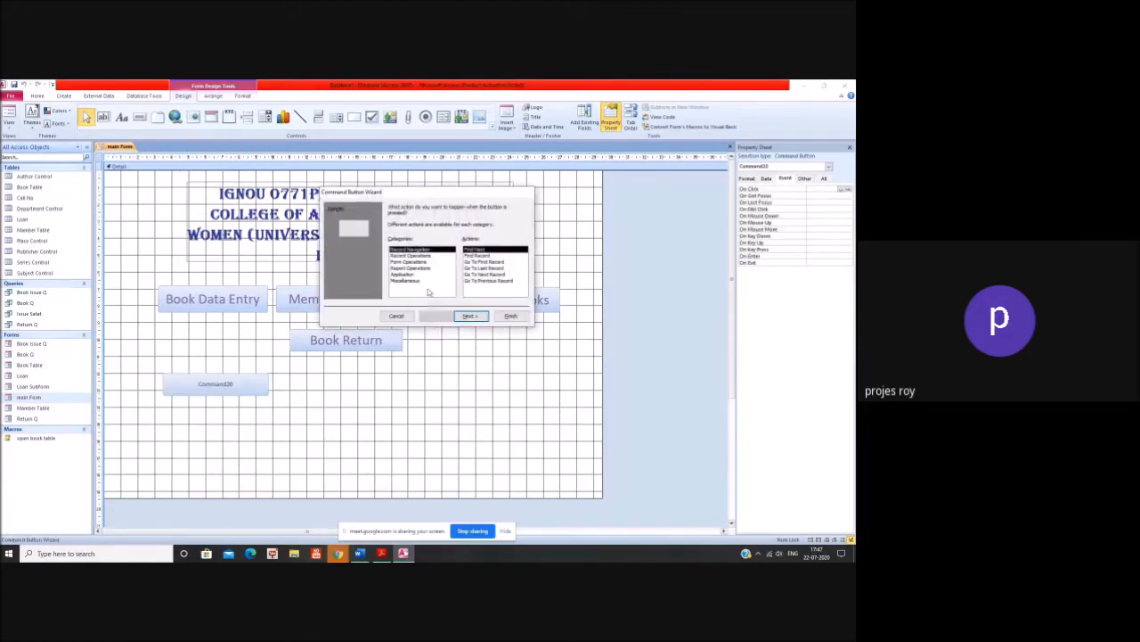
{"action": "left_click", "coordinate": [417, 262]}
{"action": "left_click", "coordinate": [427, 340]}
{"action": "left_click", "coordinate": [478, 262]}
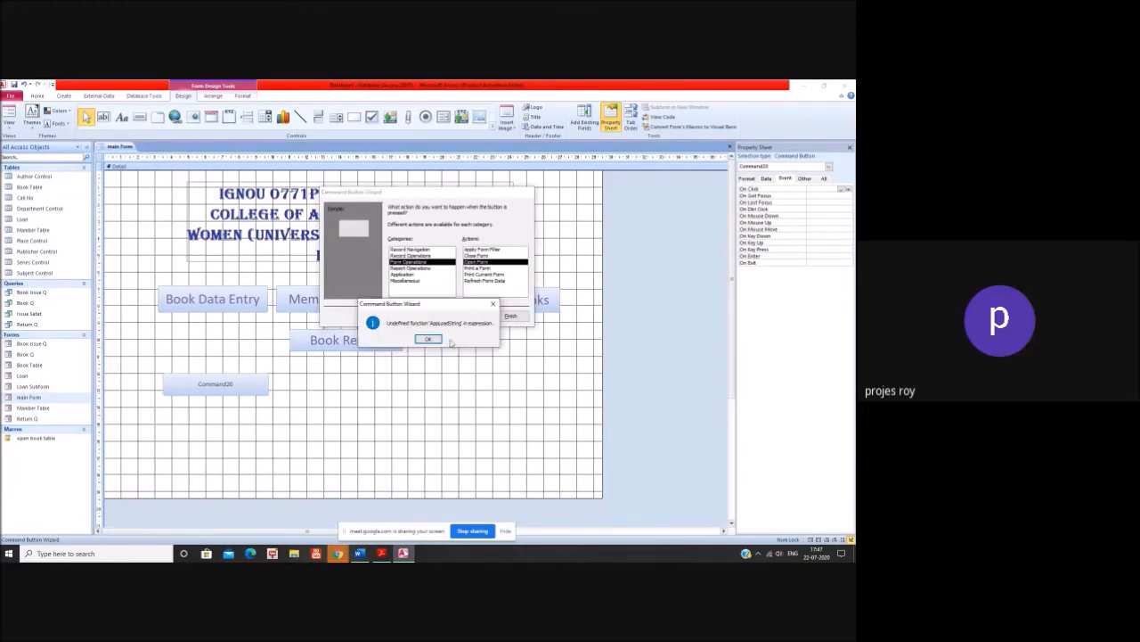
{"action": "left_click", "coordinate": [426, 340]}
{"action": "left_click", "coordinate": [470, 317]}
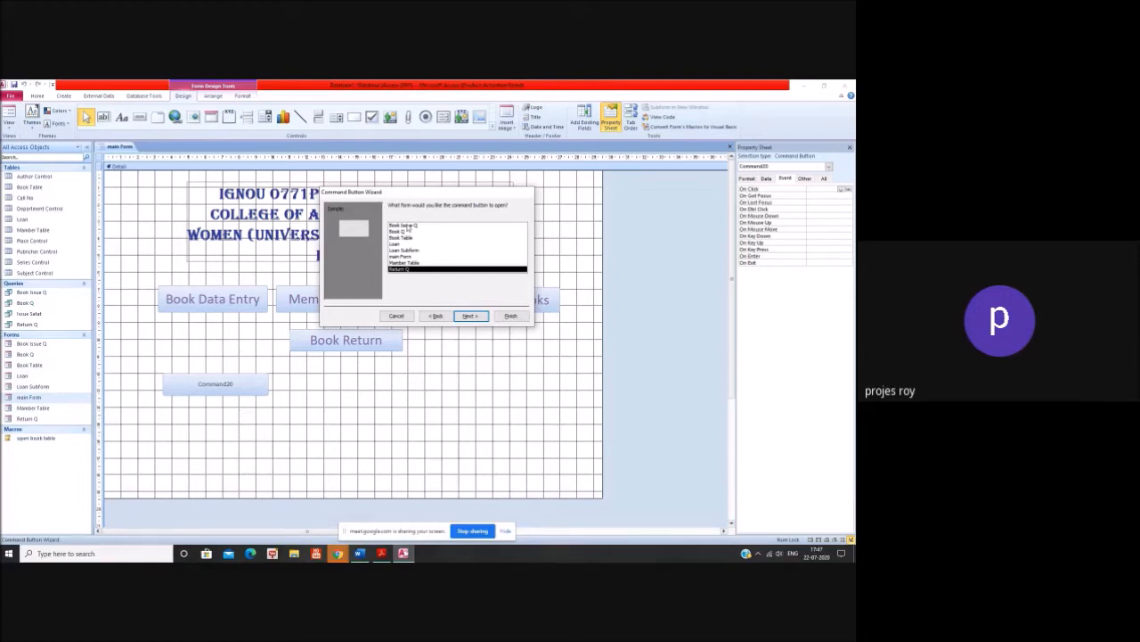
- Make the new button open the Book Issue Q form and show all its records
{"action": "left_click", "coordinate": [408, 226]}
{"action": "left_click", "coordinate": [471, 316]}
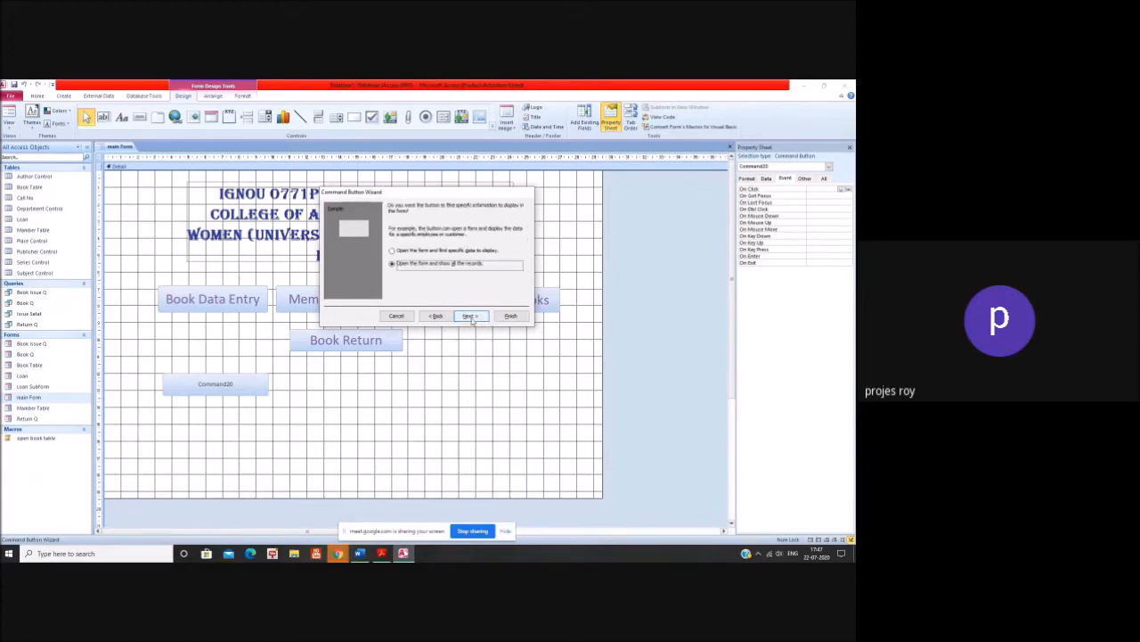
{"action": "left_click", "coordinate": [471, 317]}
{"action": "left_click", "coordinate": [433, 243]}
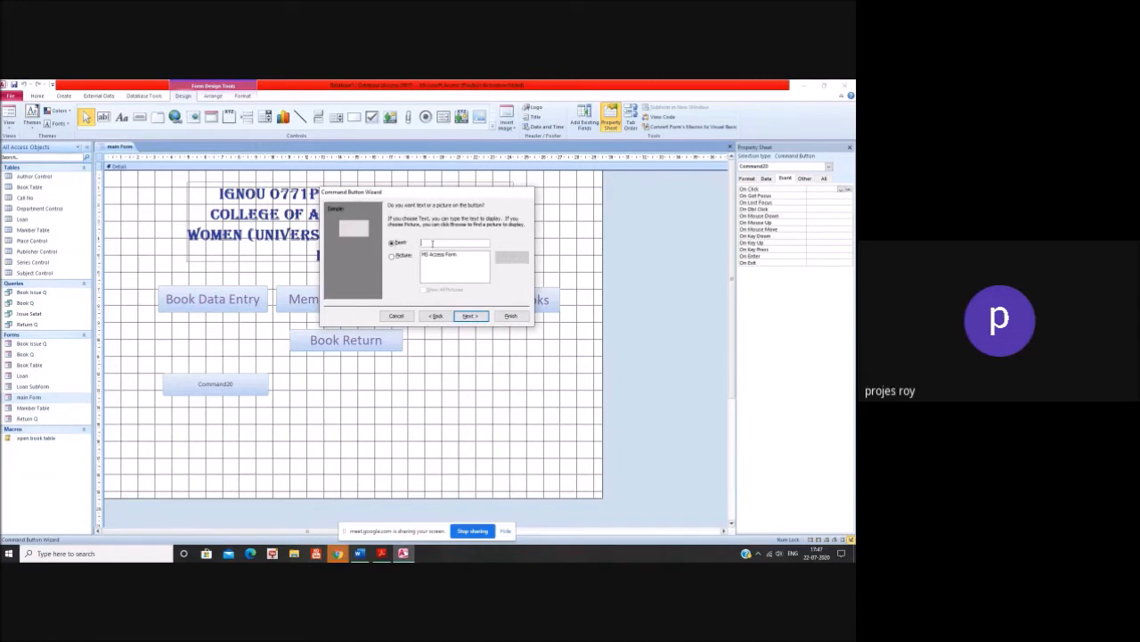
{"action": "type", "text": "Book Issued to"}
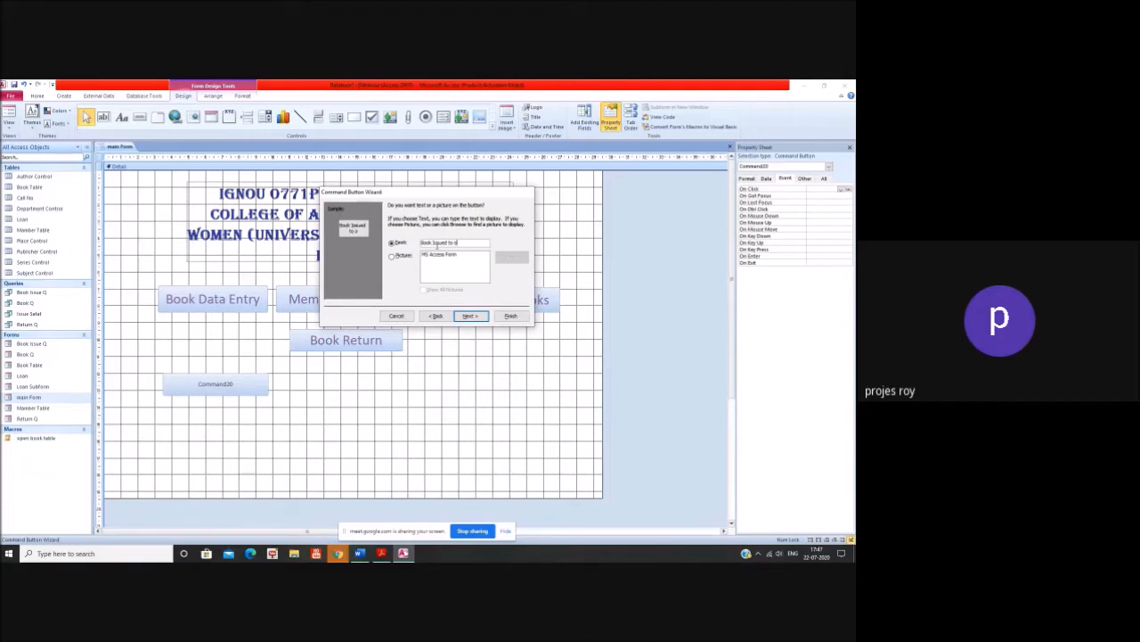
{"action": "type", "text": " a Mem"}
{"action": "key", "text": "BackSpace"}
{"action": "key", "text": "BackSpace"}
{"action": "key", "text": "BackSpace"}
{"action": "key", "text": "BackSpace"}
{"action": "key", "text": "BackSpace"}
{"action": "key", "text": "BackSpace"}
{"action": "key", "text": "BackSpace"}
{"action": "key", "text": "BackSpace"}
{"action": "key", "text": "BackSpace"}
{"action": "key", "text": "BackSpace"}
{"action": "key", "text": "BackSpace"}
{"action": "key", "text": "BackSpace"}
{"action": "key", "text": "BackSpace"}
{"action": "key", "text": "BackSpace"}
{"action": "key", "text": "BackSpace"}
{"action": "key", "text": "BackSpace"}
{"action": "key", "text": "BackSpace"}
{"action": "key", "text": "BackSpace"}
{"action": "key", "text": "BackSpace"}
{"action": "key", "text": "BackSpace"}
- Caption the new button Issued Book and finish the wizard with the default button name
{"action": "type", "text": "Issued Book"}
{"action": "left_click", "coordinate": [469, 316]}
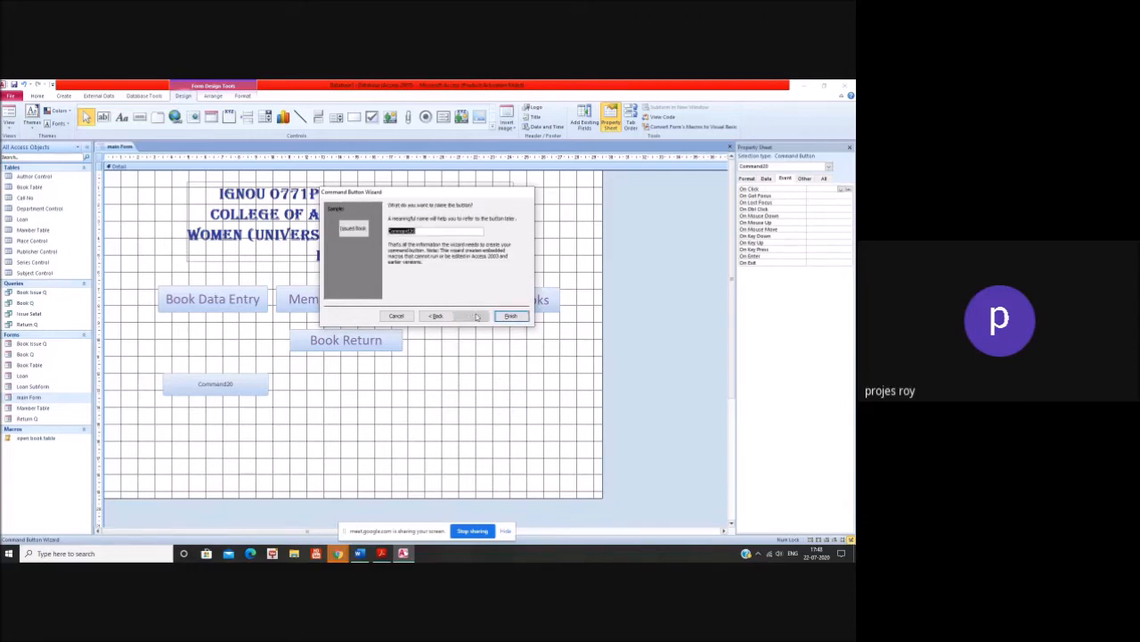
{"action": "left_click", "coordinate": [509, 317]}
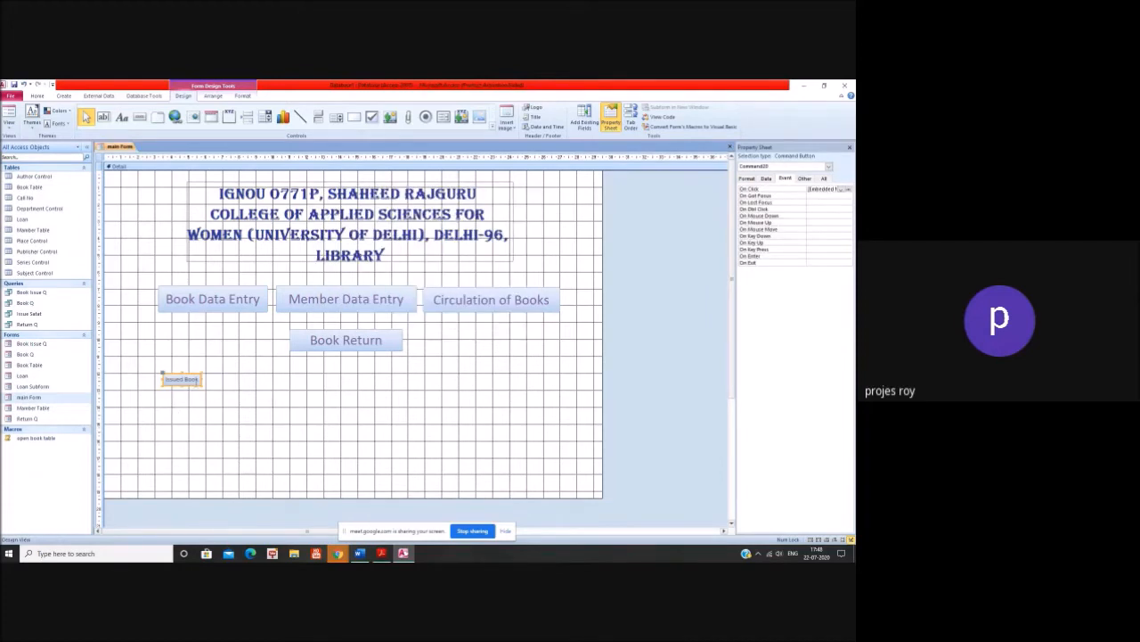
- Format the Issued Book button with font size 24 and font color Accent 4, and enlarge it to about 6.4 by 1.3 cm
{"action": "right_click", "coordinate": [196, 378]}
{"action": "left_click", "coordinate": [209, 374]}
{"action": "right_click", "coordinate": [187, 380]}
{"action": "left_click", "coordinate": [209, 375]}
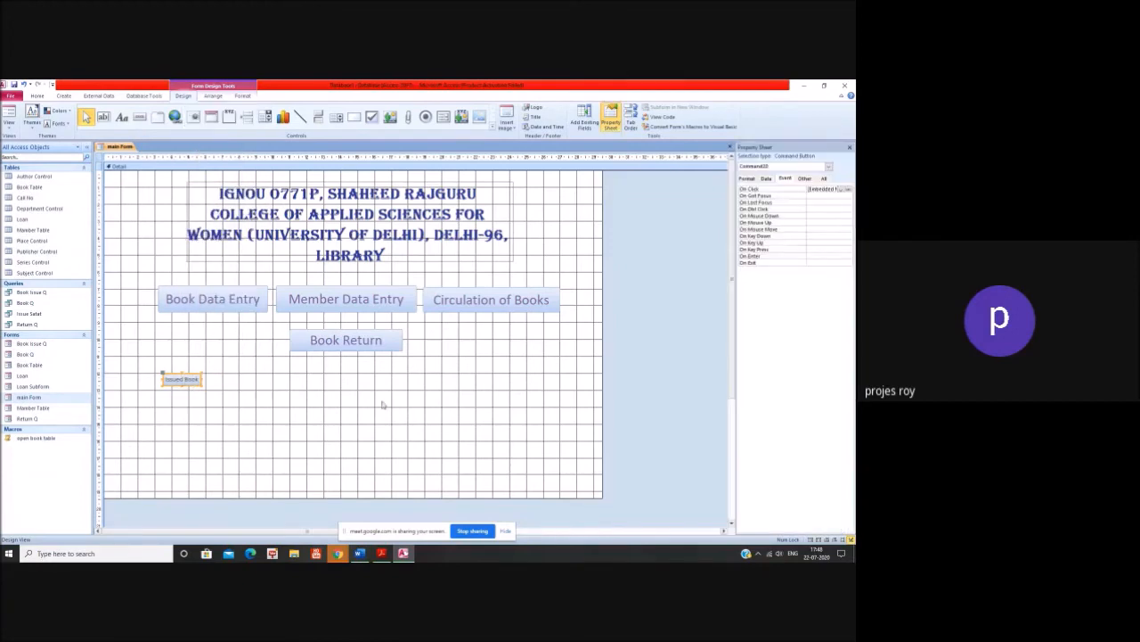
{"action": "left_click", "coordinate": [748, 179]}
{"action": "left_click", "coordinate": [841, 330]}
{"action": "left_click", "coordinate": [848, 331]}
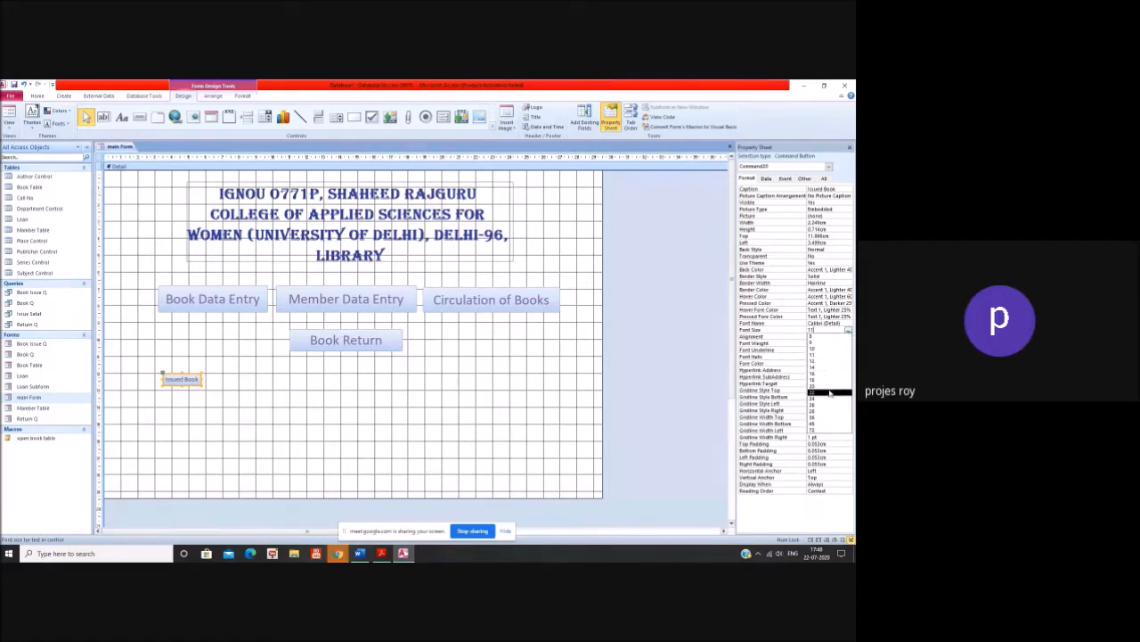
{"action": "left_click", "coordinate": [830, 393]}
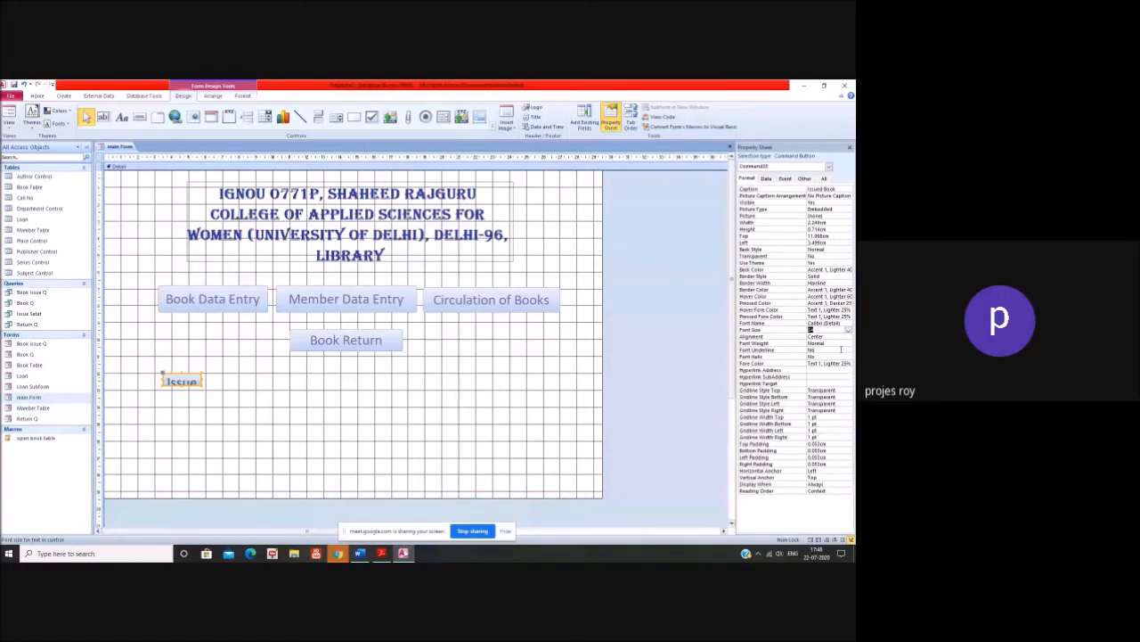
{"action": "left_click", "coordinate": [835, 363]}
{"action": "left_click", "coordinate": [842, 364]}
{"action": "left_click", "coordinate": [835, 390]}
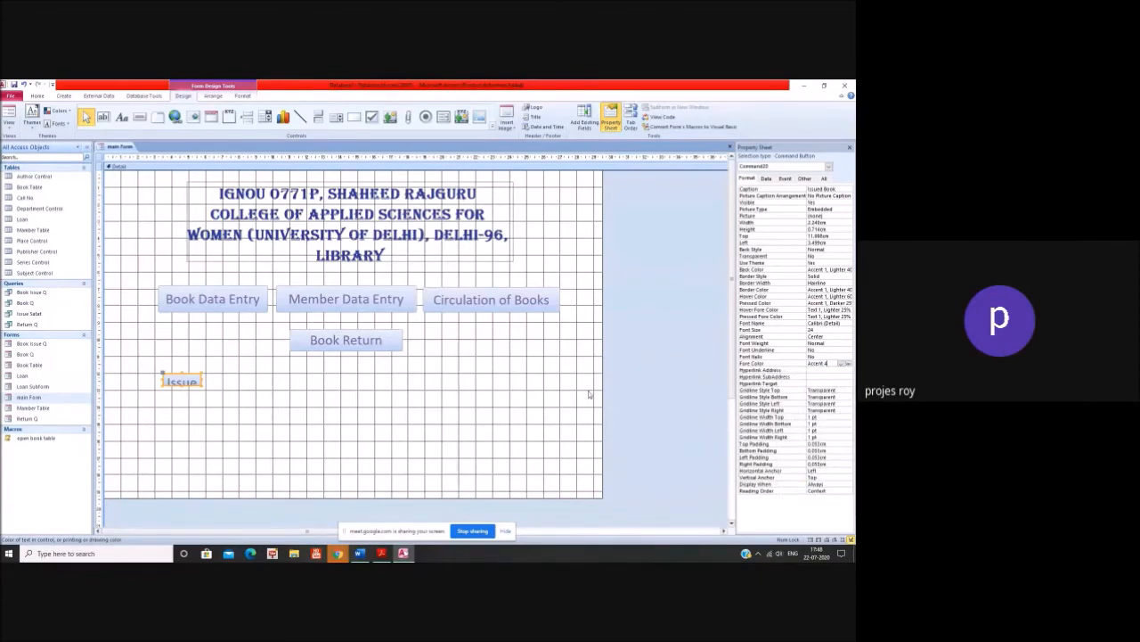
{"action": "left_click_drag", "start_coordinate": [204, 385], "coordinate": [272, 393]}
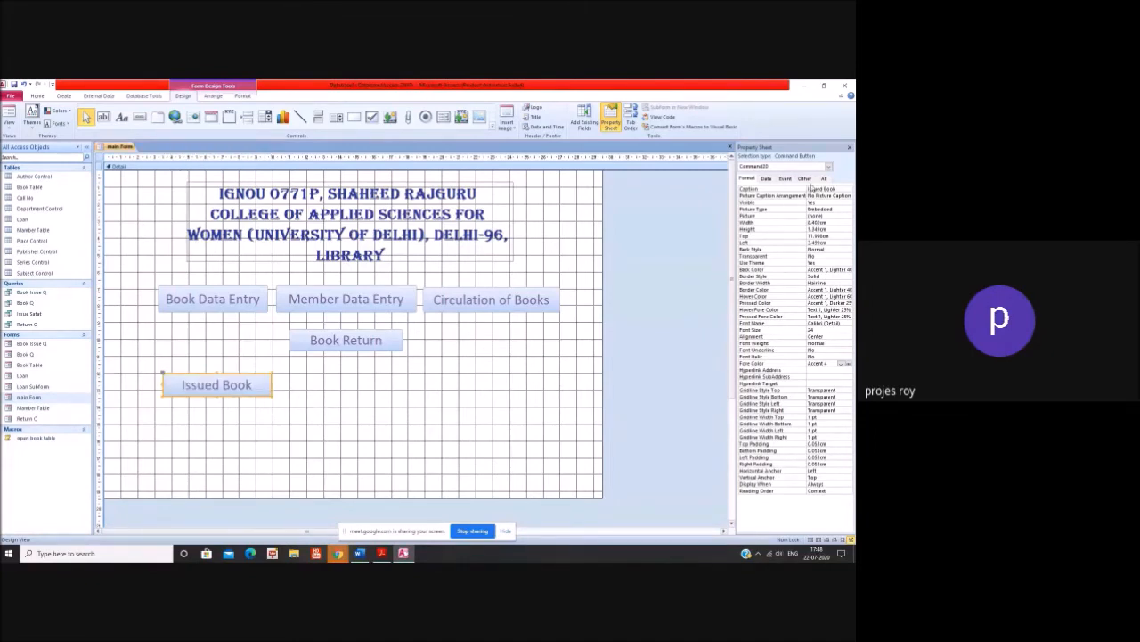
- Set the Issued Book button's On Click macro to open the Book Issue Q form, saving the macro changes
{"action": "left_click", "coordinate": [788, 179]}
{"action": "left_click", "coordinate": [848, 190]}
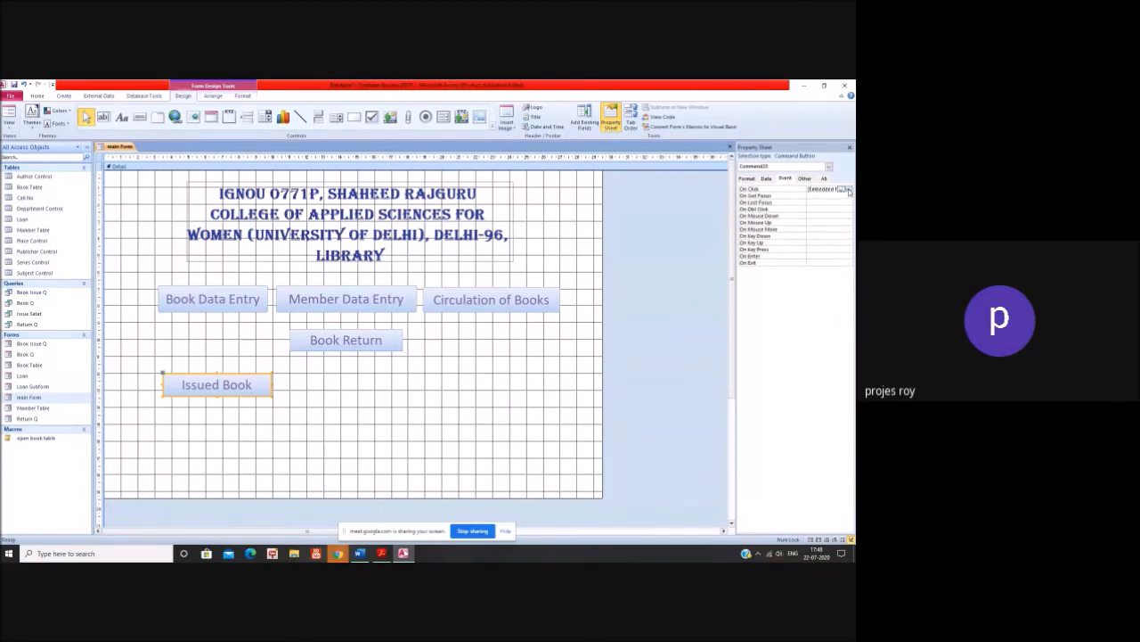
{"action": "left_click", "coordinate": [122, 177]}
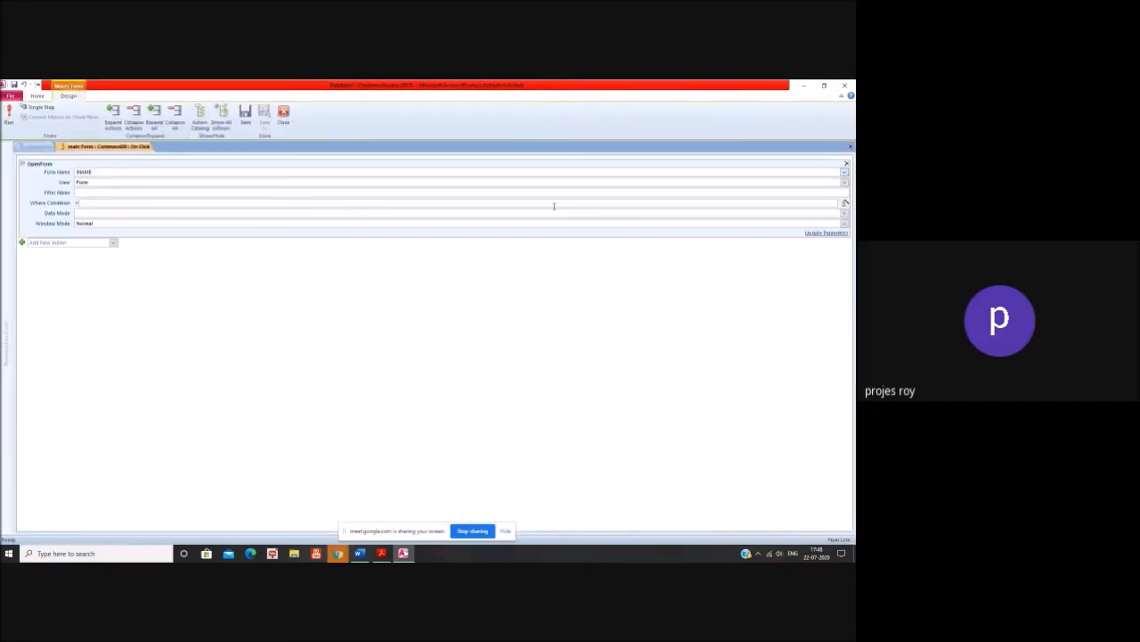
{"action": "left_click", "coordinate": [845, 173]}
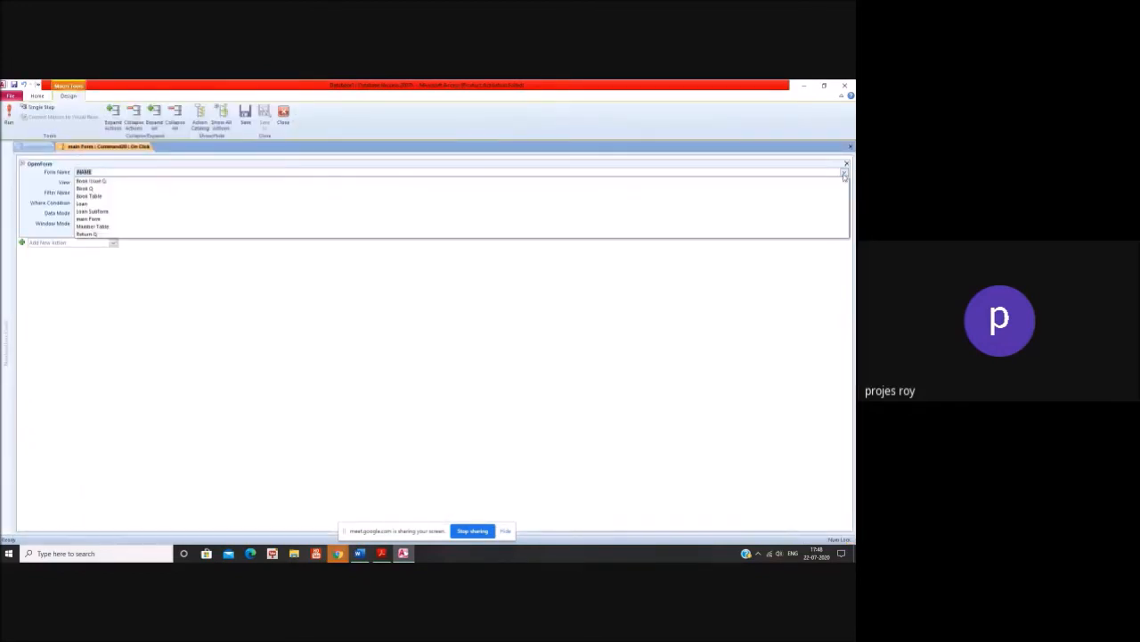
{"action": "left_click", "coordinate": [785, 185]}
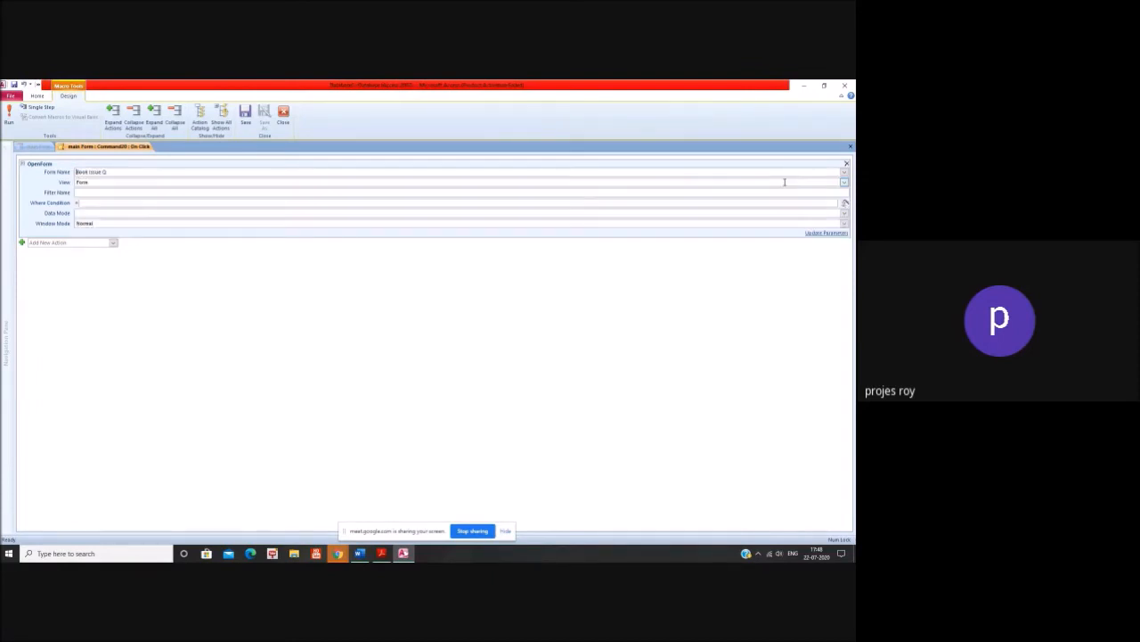
{"action": "left_click", "coordinate": [850, 146]}
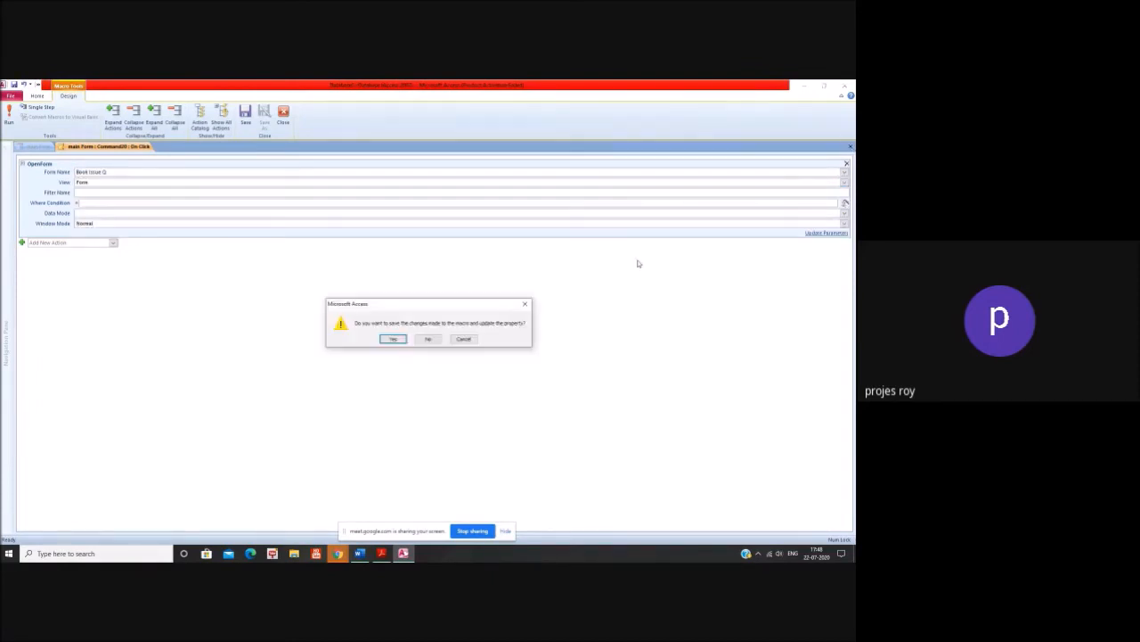
{"action": "left_click", "coordinate": [392, 339]}
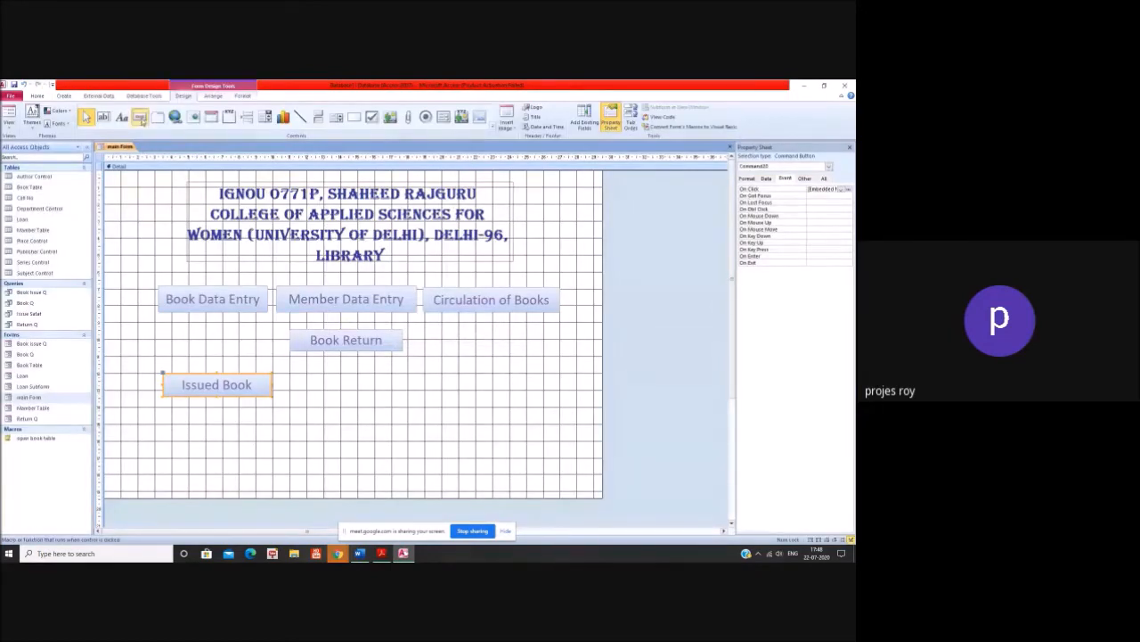
- Add a command button beside Issued Book, beneath Book Return, with the Form Operations action Open Form
{"action": "left_click", "coordinate": [140, 119]}
{"action": "left_click_drag", "start_coordinate": [285, 375], "coordinate": [415, 403]}
{"action": "left_click", "coordinate": [432, 339]}
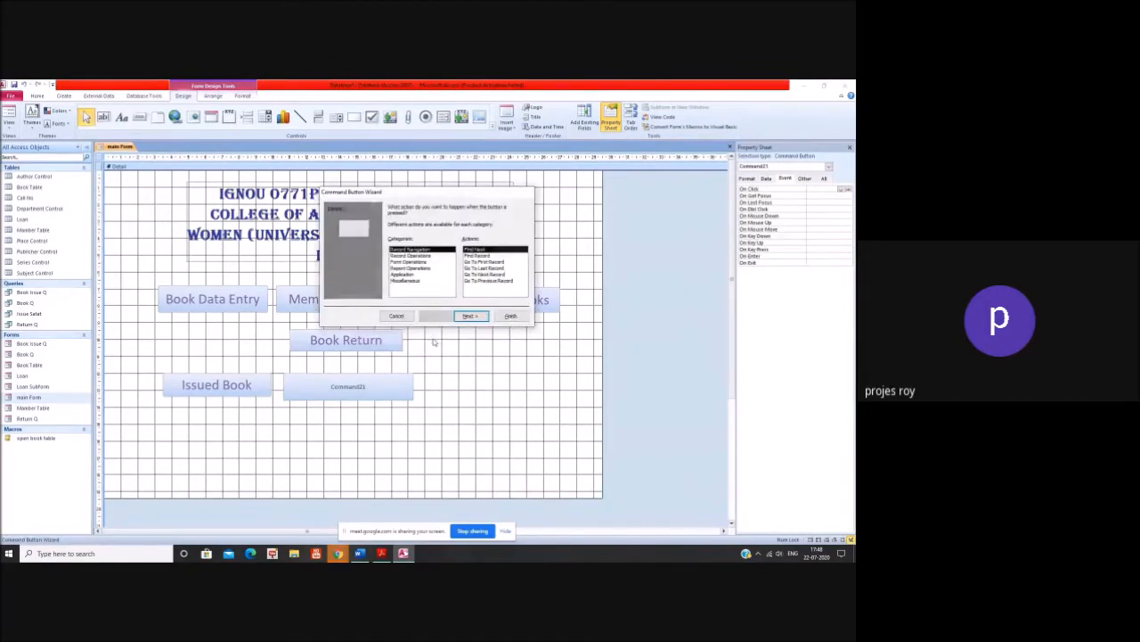
{"action": "left_click", "coordinate": [410, 262]}
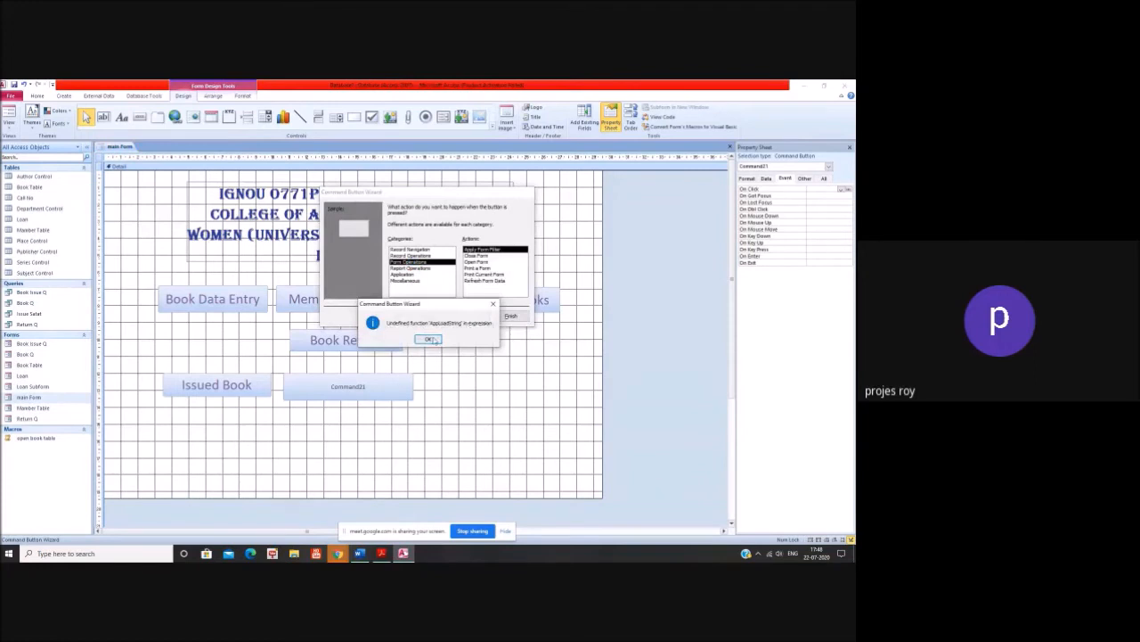
{"action": "left_click", "coordinate": [431, 338]}
{"action": "left_click", "coordinate": [478, 261]}
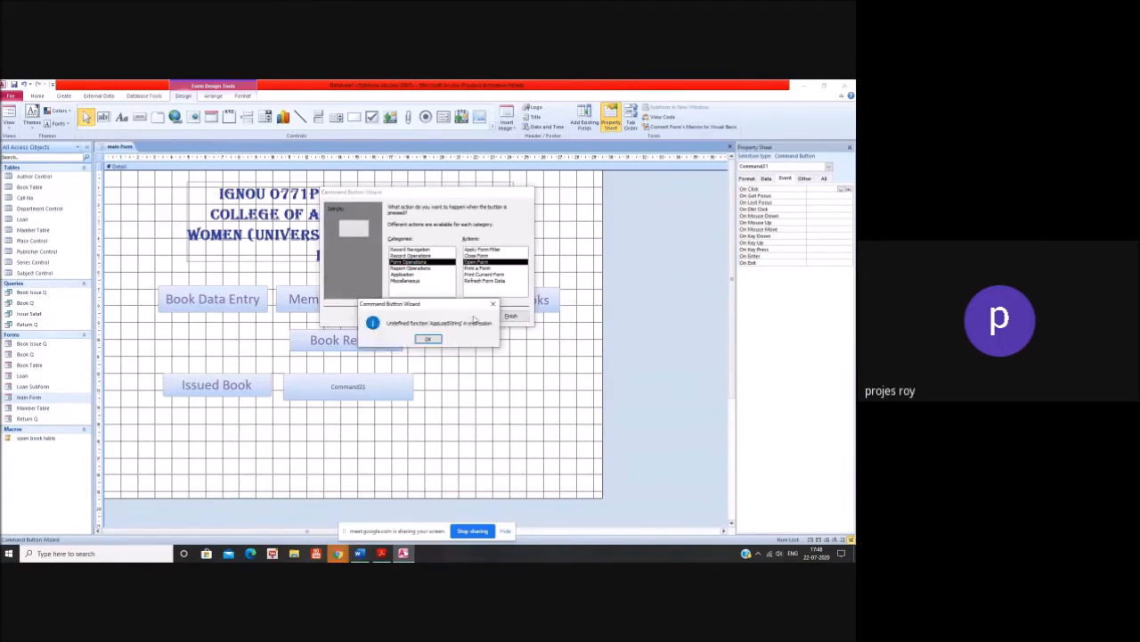
{"action": "left_click", "coordinate": [426, 338]}
{"action": "left_click", "coordinate": [470, 316]}
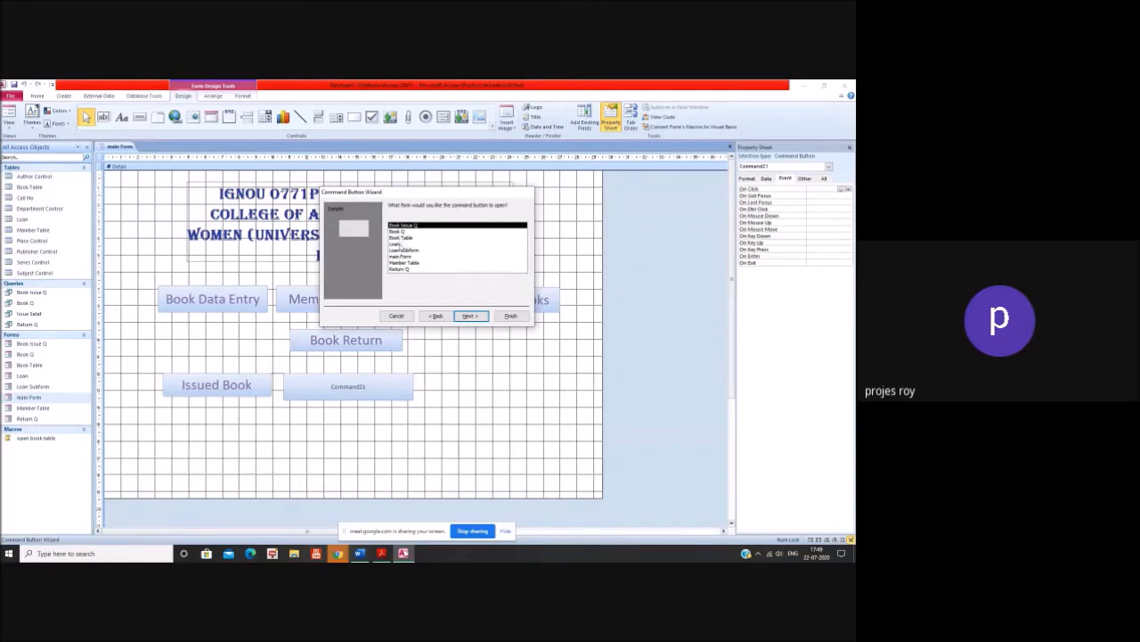
- Make the new button open the Book Q form with all records and caption it Search for a Book
{"action": "left_click", "coordinate": [399, 231]}
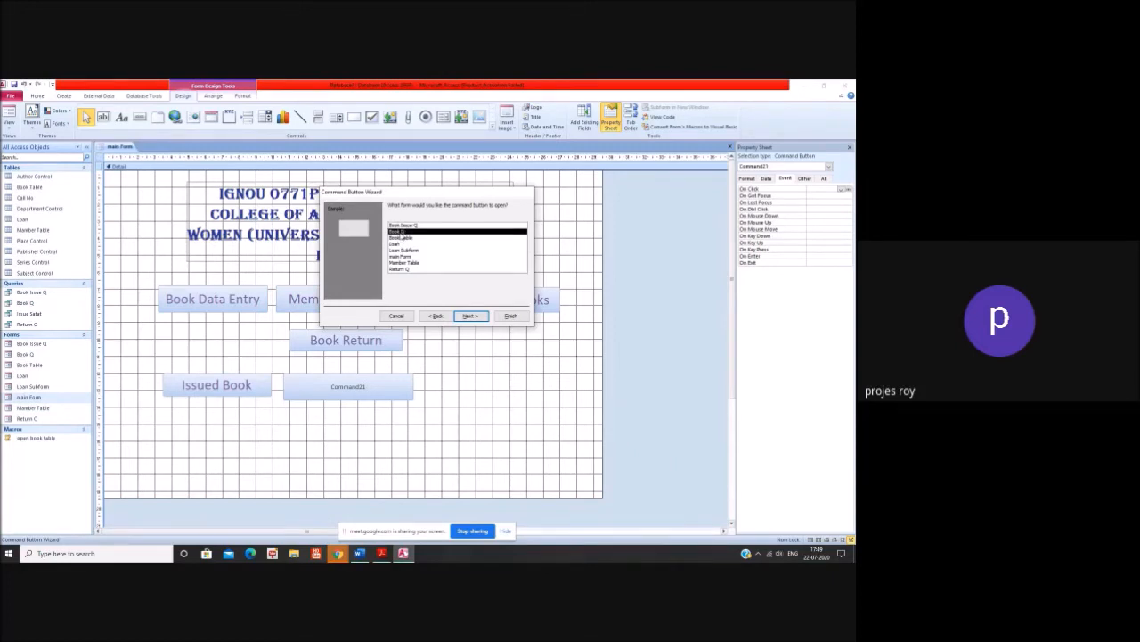
{"action": "left_click", "coordinate": [474, 316]}
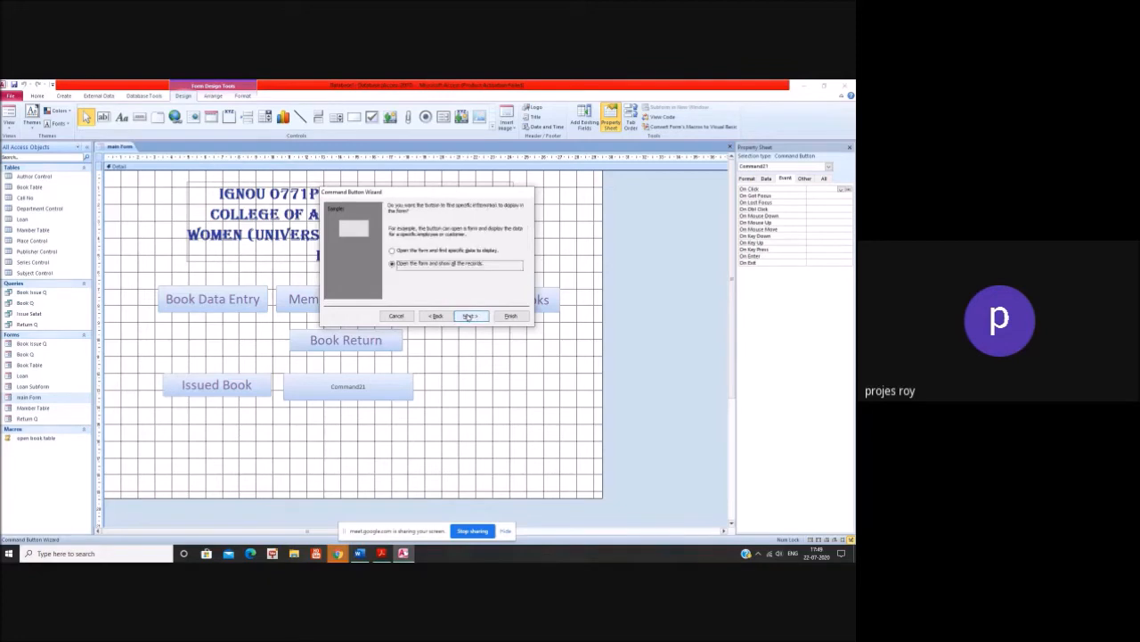
{"action": "left_click", "coordinate": [469, 316]}
{"action": "left_click", "coordinate": [439, 245]}
{"action": "type", "text": "Stud"}
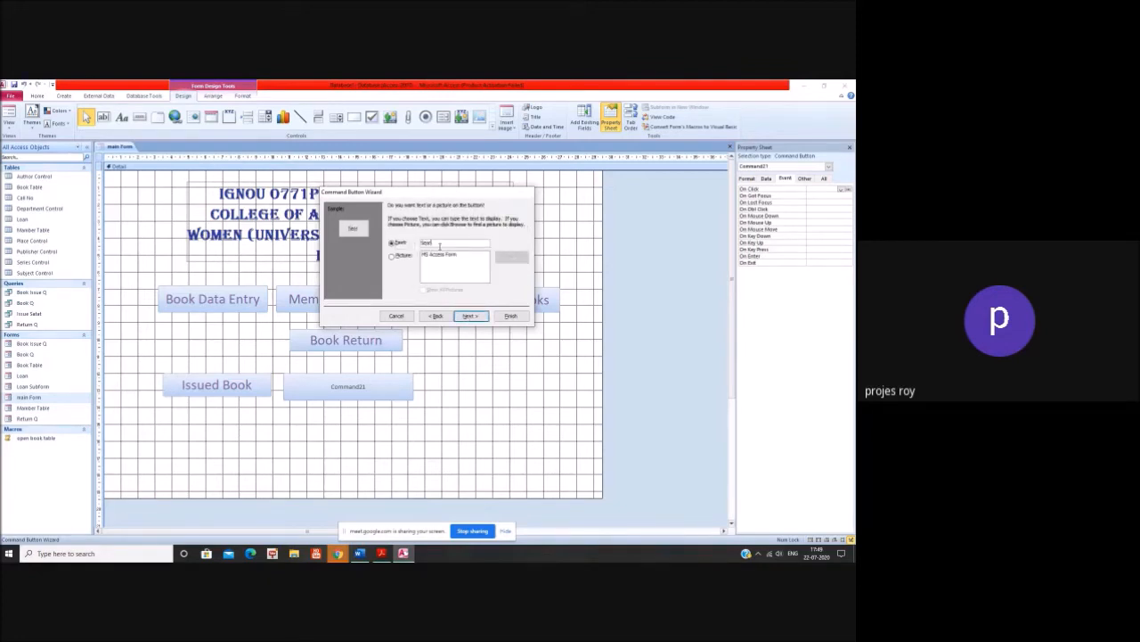
{"action": "type", "text": "ch for a Boo"}
{"action": "left_click", "coordinate": [470, 317]}
{"action": "left_click", "coordinate": [511, 315]}
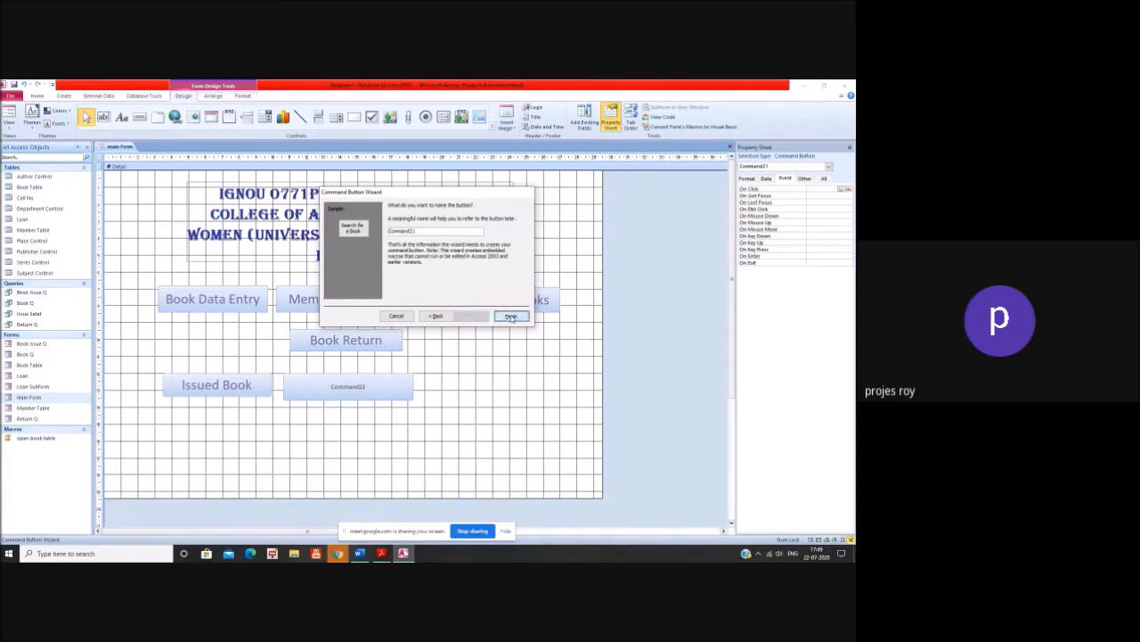
- Set the font size of the Search for a Book button to 24
{"action": "left_click", "coordinate": [394, 440]}
{"action": "left_click", "coordinate": [313, 382]}
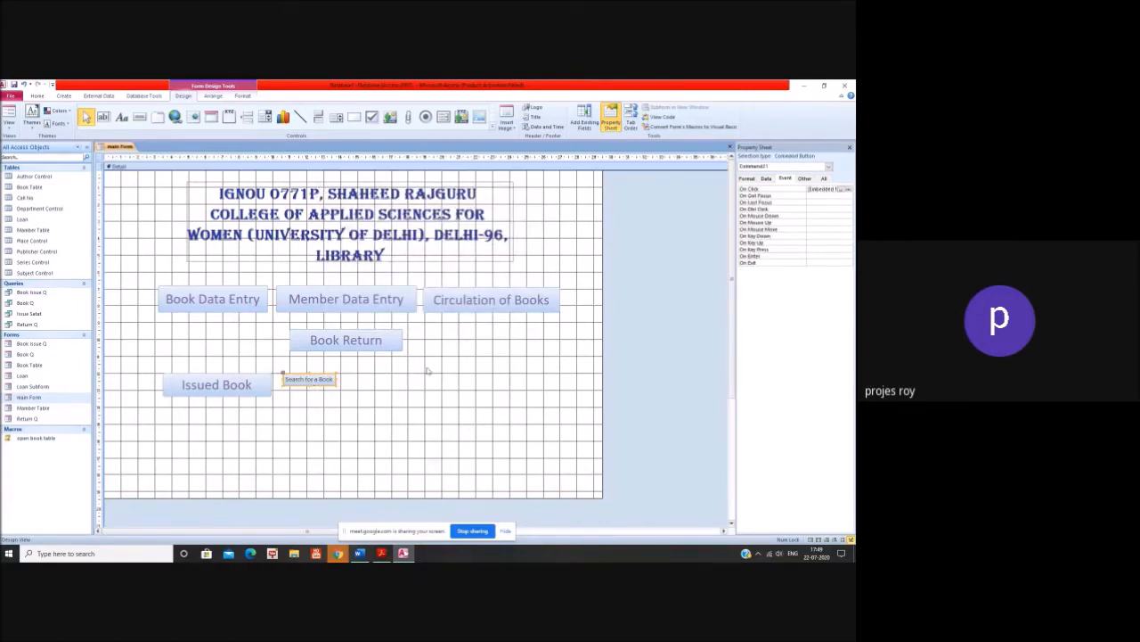
{"action": "right_click", "coordinate": [344, 381]}
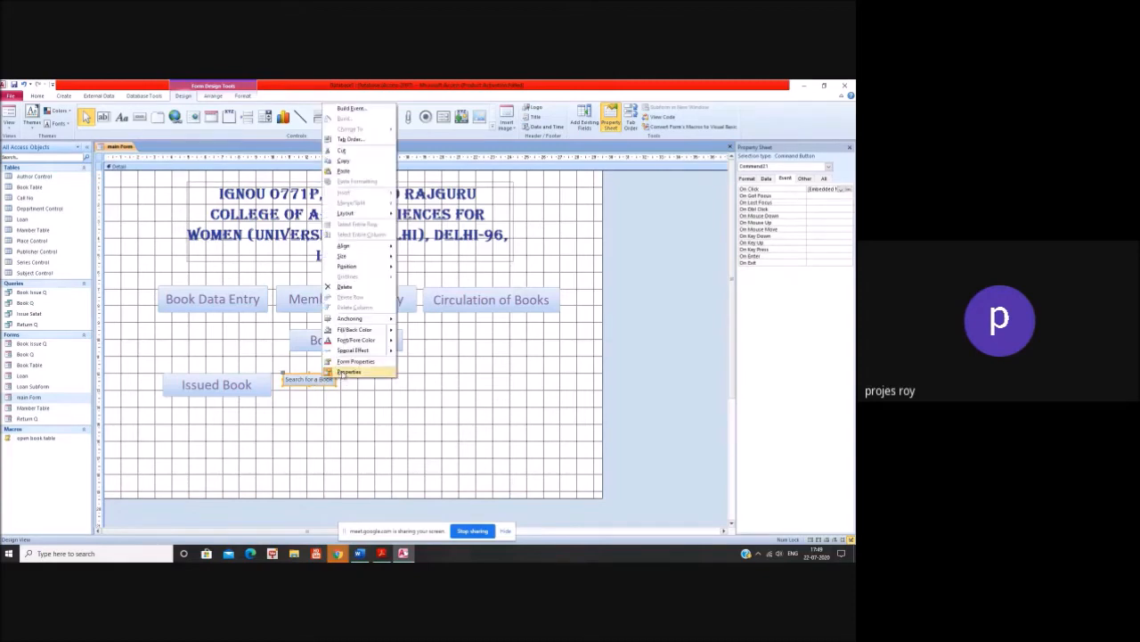
{"action": "left_click", "coordinate": [347, 371]}
{"action": "right_click", "coordinate": [305, 380]}
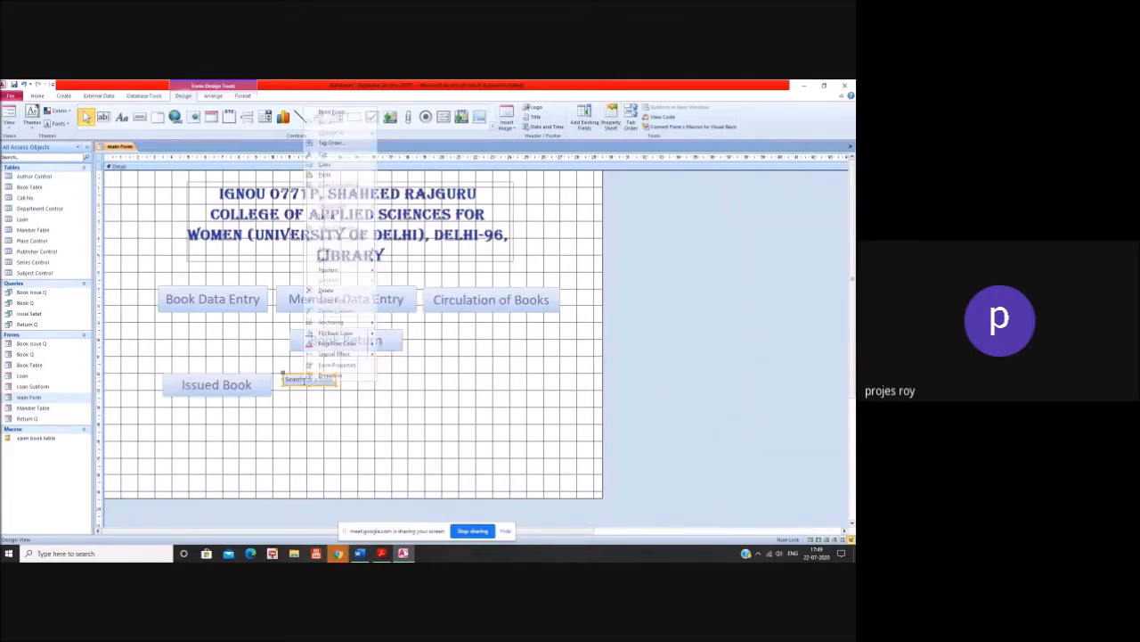
{"action": "left_click", "coordinate": [330, 375]}
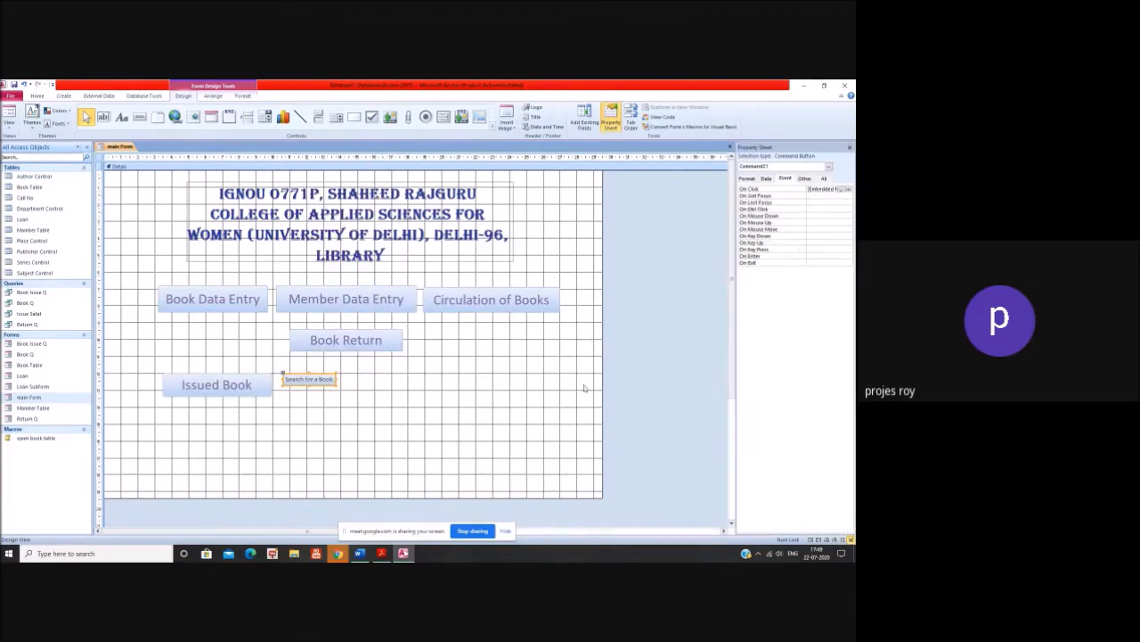
{"action": "left_click", "coordinate": [748, 180]}
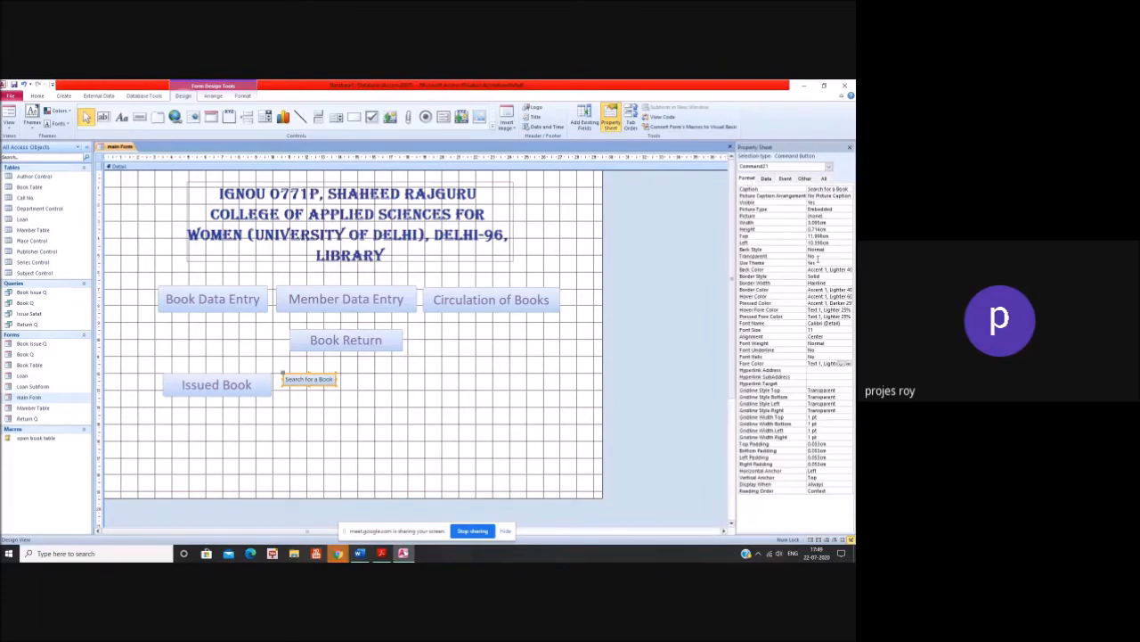
{"action": "left_click", "coordinate": [834, 332]}
{"action": "left_click", "coordinate": [848, 331]}
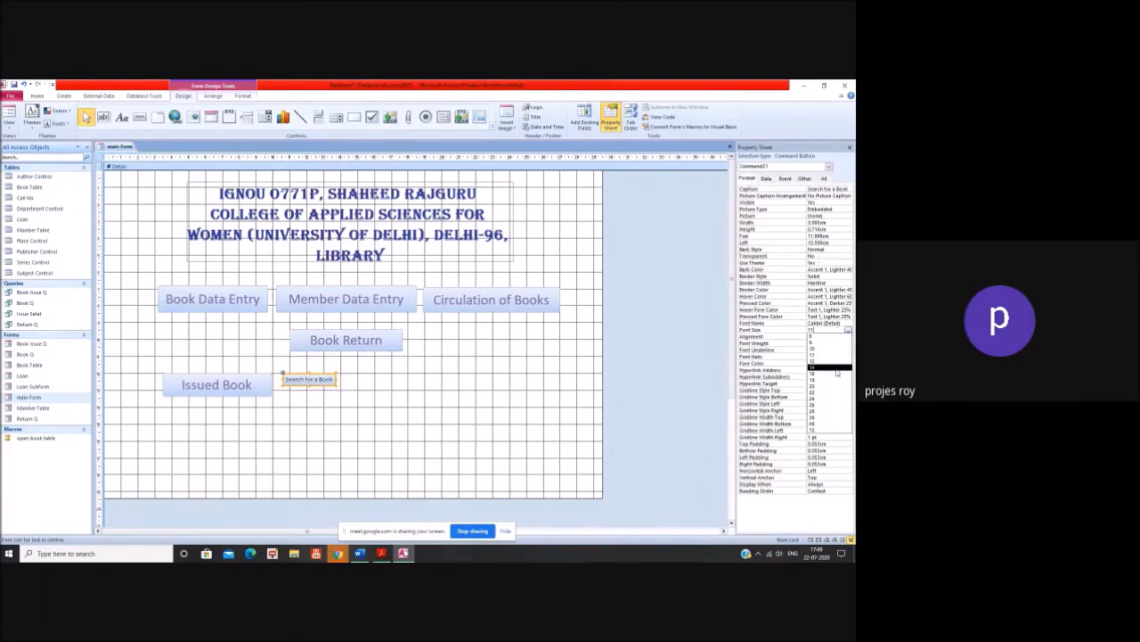
{"action": "left_click", "coordinate": [832, 393]}
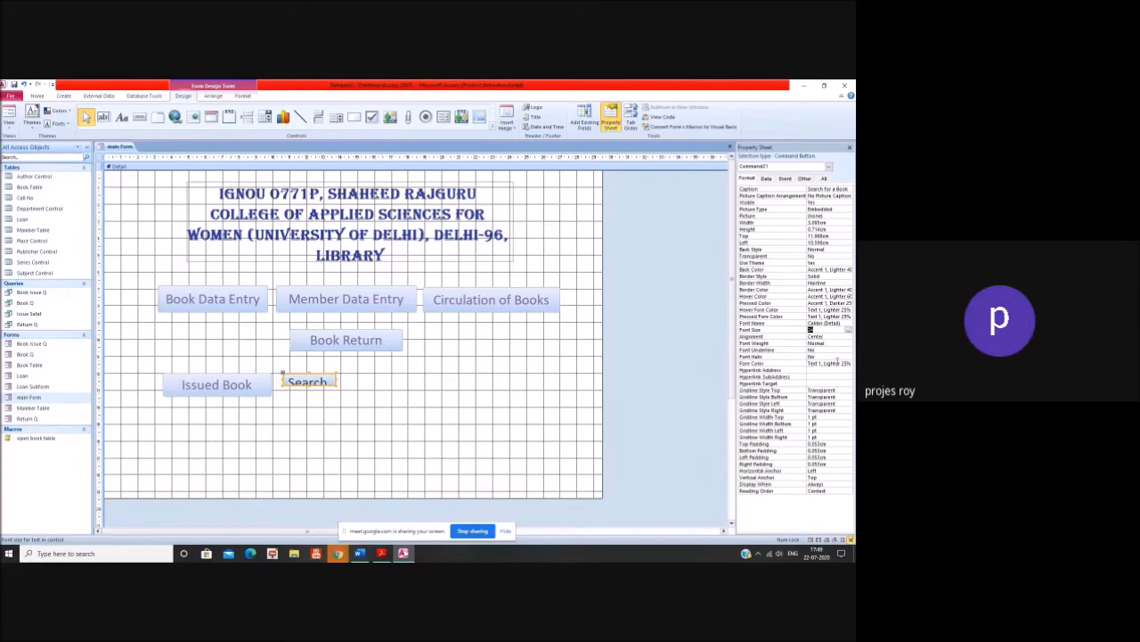
- Give the Search for a Book button the font color Accent 4 and enlarge it to fit its full caption on one line
{"action": "left_click", "coordinate": [837, 362]}
{"action": "left_click", "coordinate": [848, 364]}
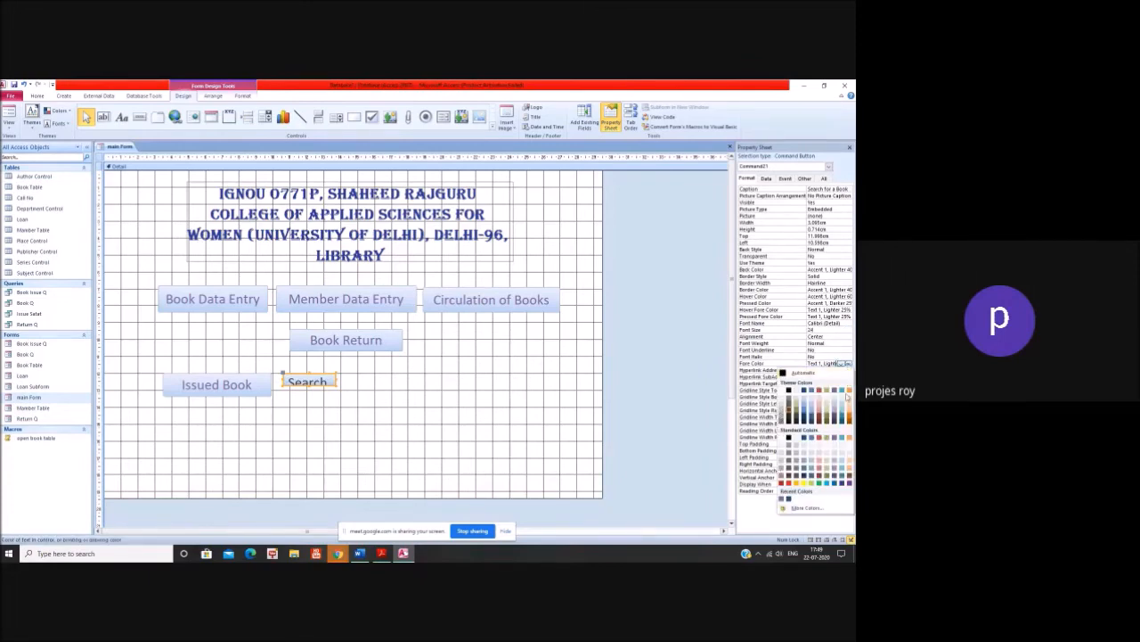
{"action": "left_click", "coordinate": [835, 392]}
{"action": "left_click_drag", "start_coordinate": [337, 389], "coordinate": [406, 400]}
{"action": "left_click", "coordinate": [458, 403]}
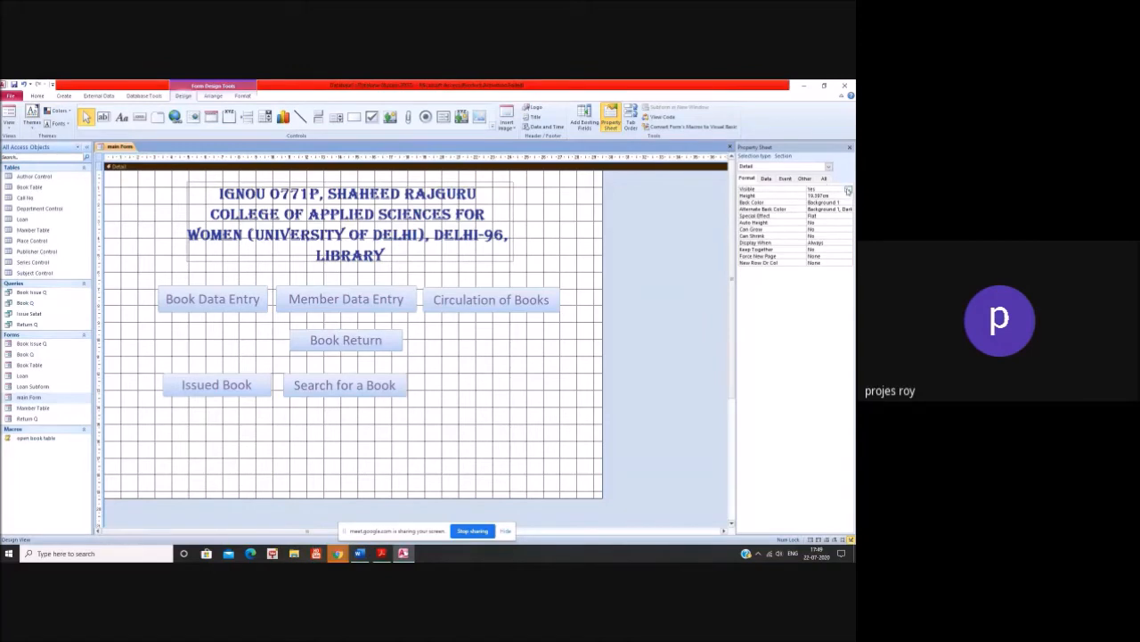
{"action": "left_click", "coordinate": [789, 180]}
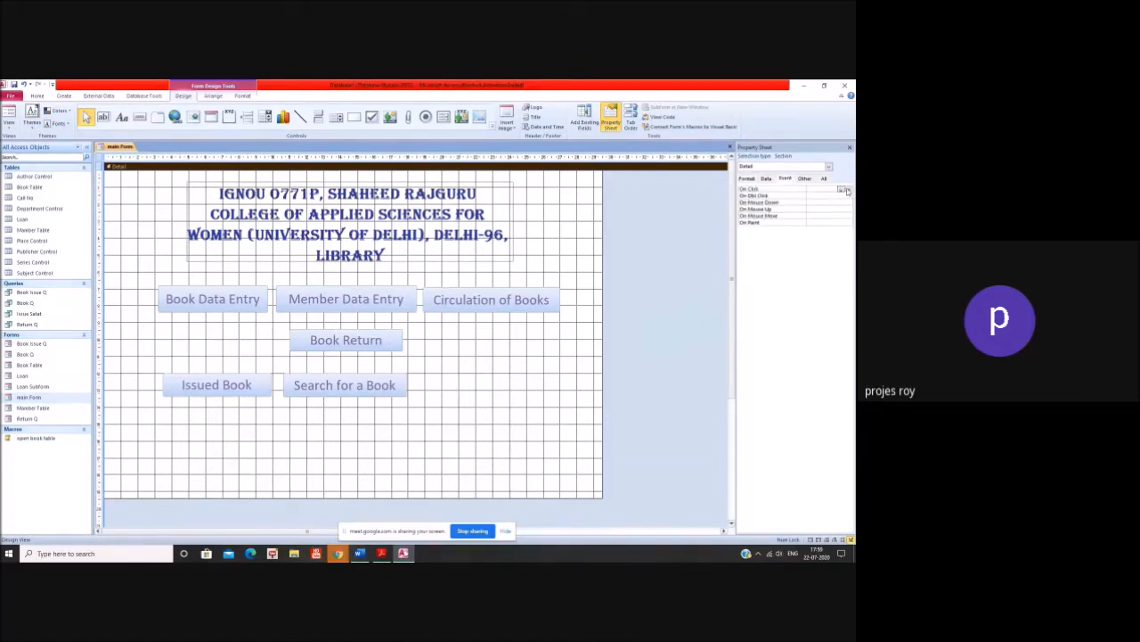
{"action": "left_click", "coordinate": [846, 189]}
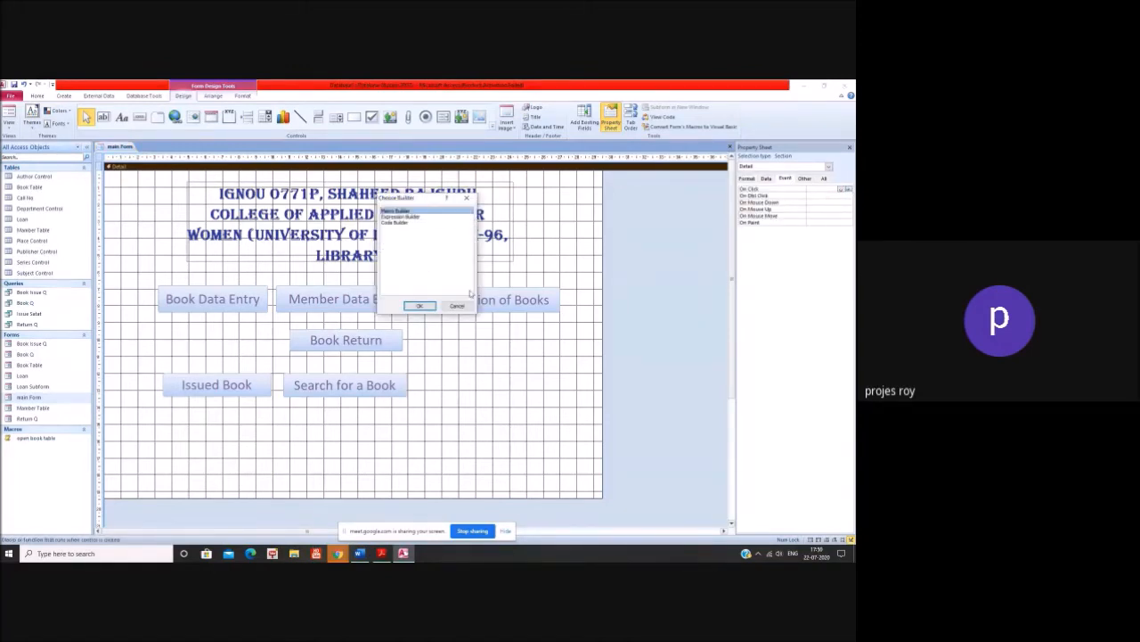
{"action": "left_click", "coordinate": [456, 306]}
- Set the Search for a Book button's On Click macro to open the Book Q form, saving the macro changes
{"action": "left_click", "coordinate": [390, 380]}
{"action": "right_click", "coordinate": [391, 380]}
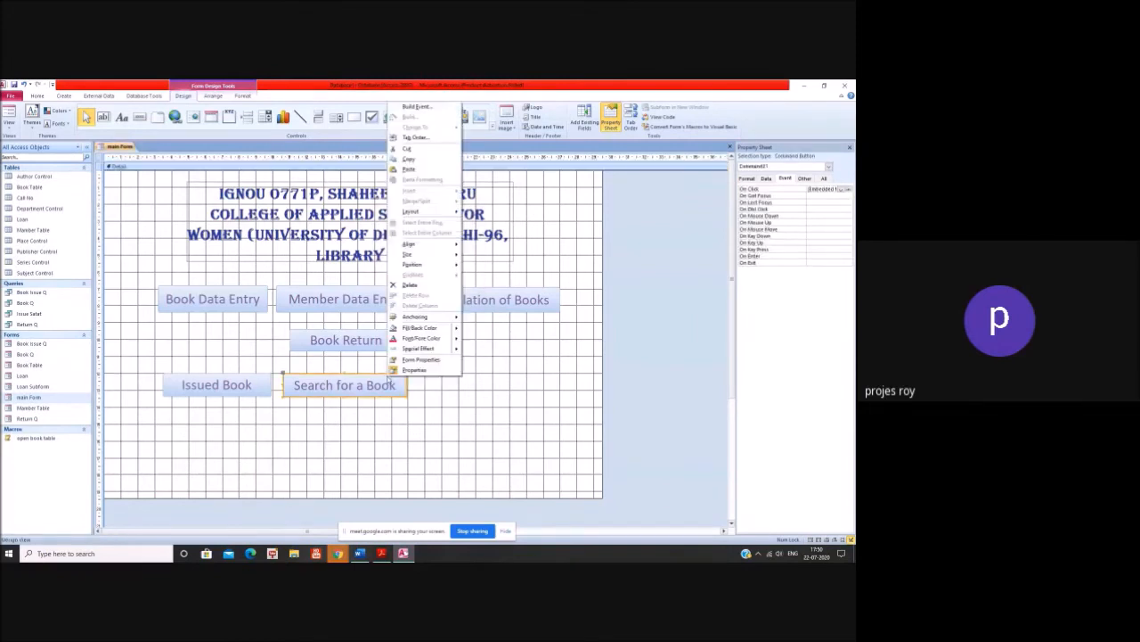
{"action": "left_click", "coordinate": [393, 370]}
{"action": "right_click", "coordinate": [388, 385]}
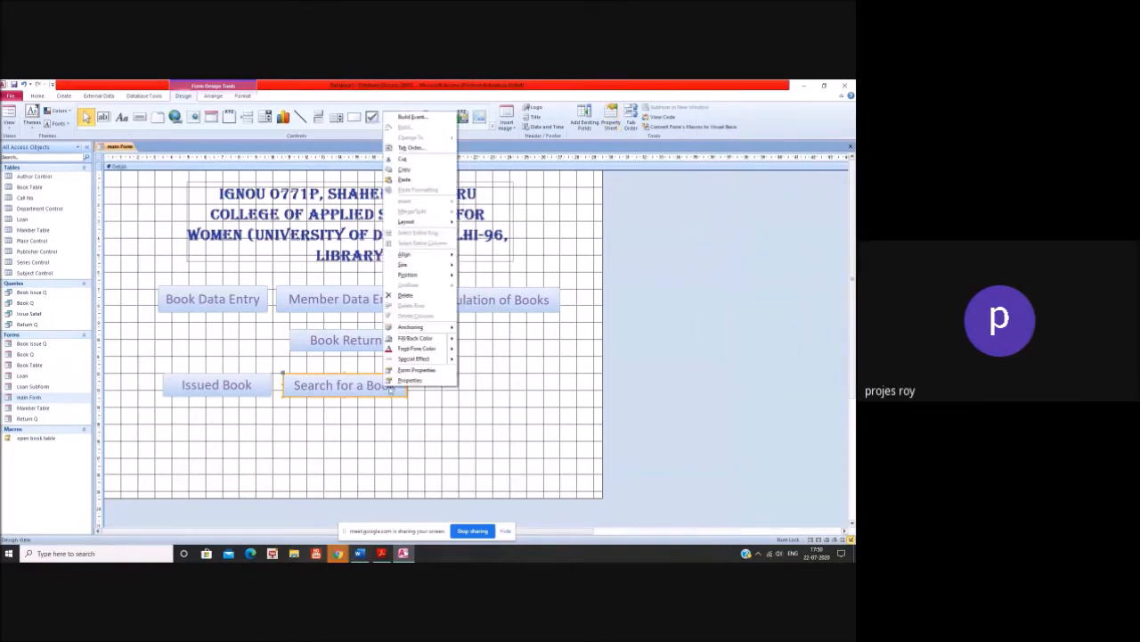
{"action": "left_click", "coordinate": [411, 381]}
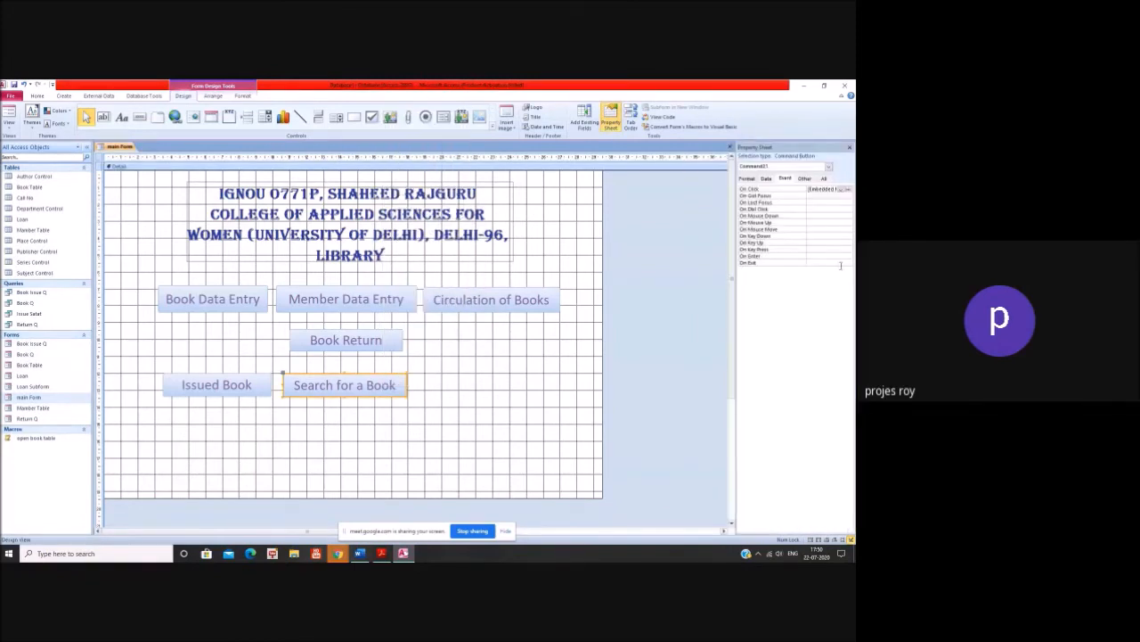
{"action": "left_click", "coordinate": [849, 189]}
{"action": "left_click", "coordinate": [115, 177]}
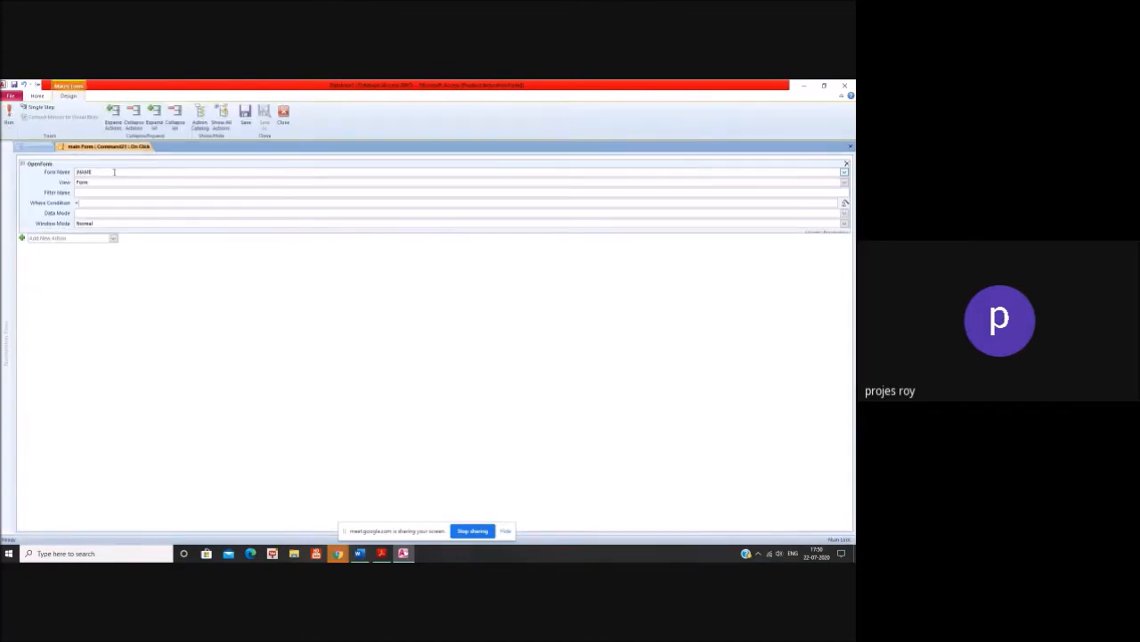
{"action": "left_click", "coordinate": [844, 174]}
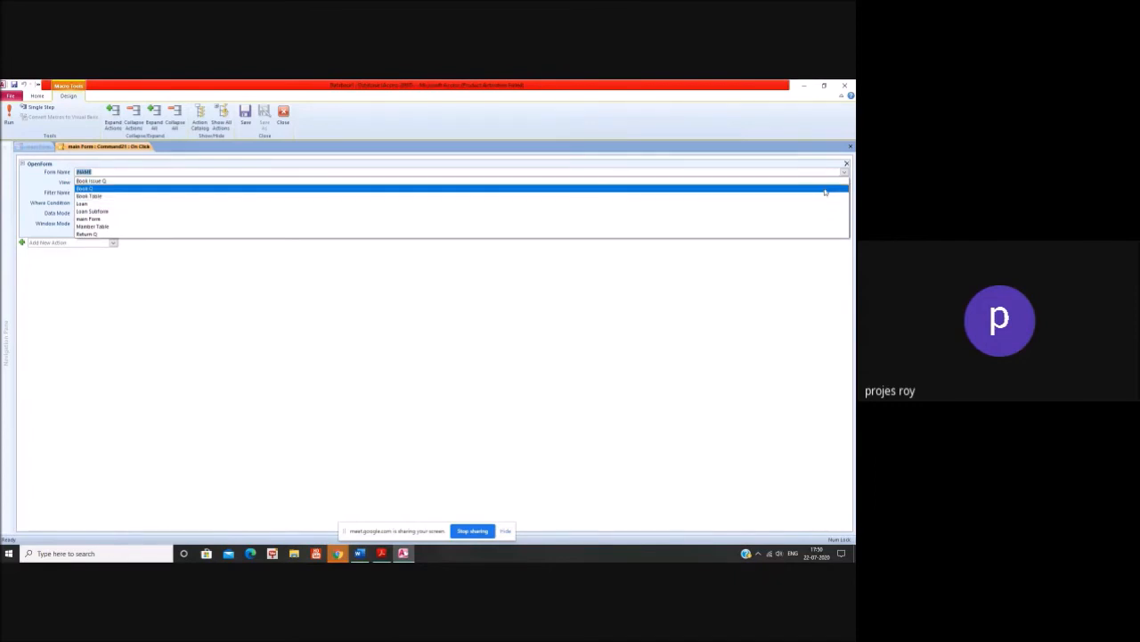
{"action": "left_click", "coordinate": [825, 190]}
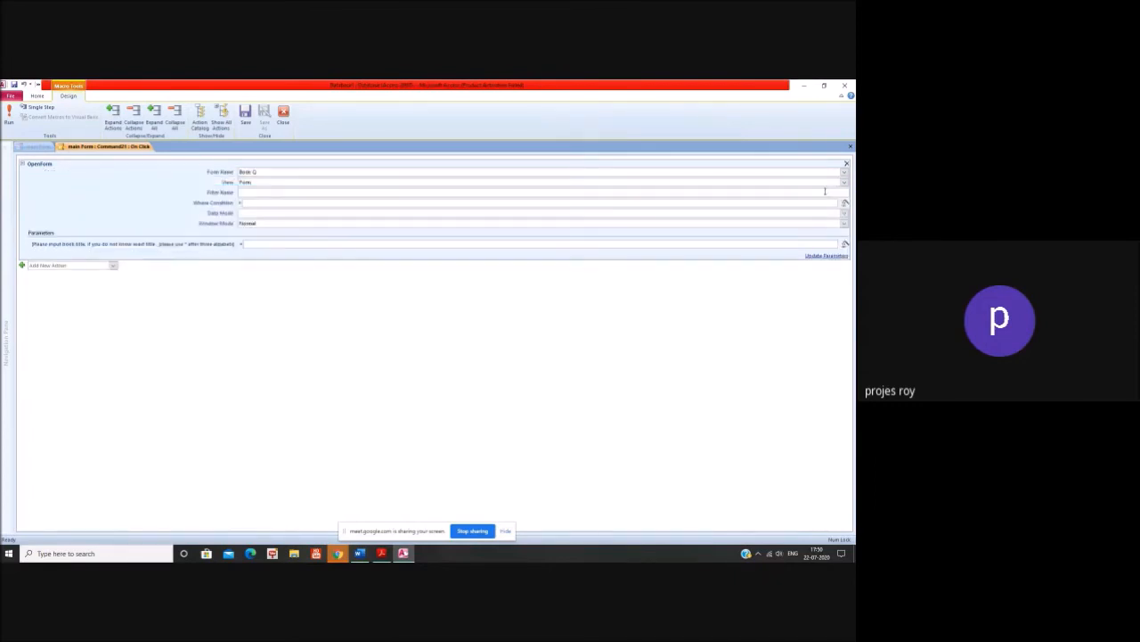
{"action": "left_click", "coordinate": [850, 146]}
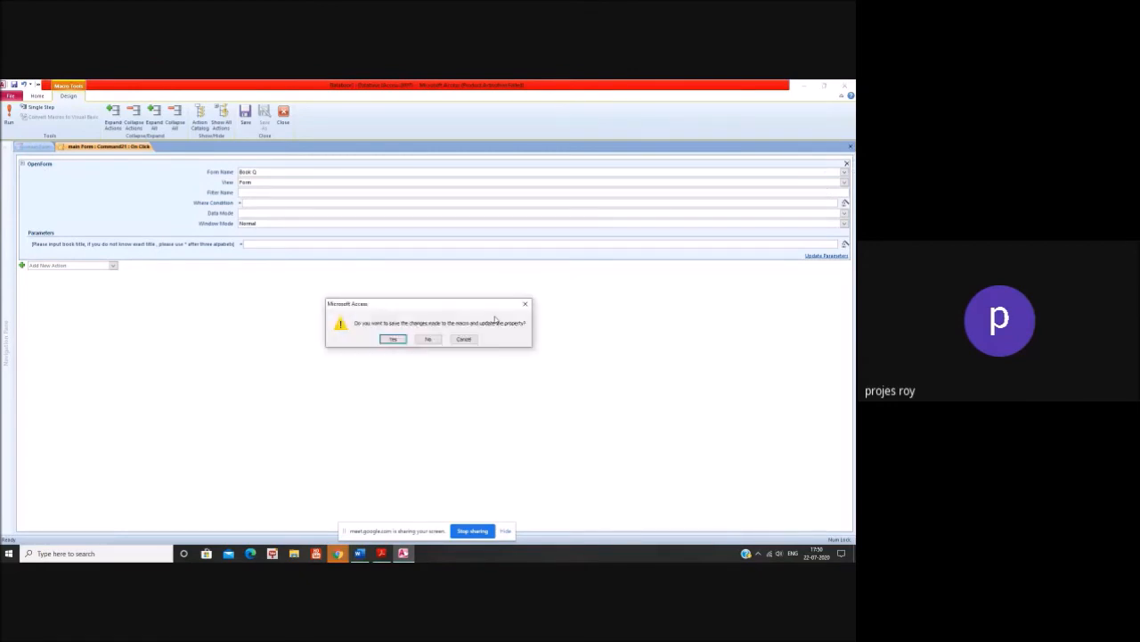
{"action": "left_click", "coordinate": [401, 340]}
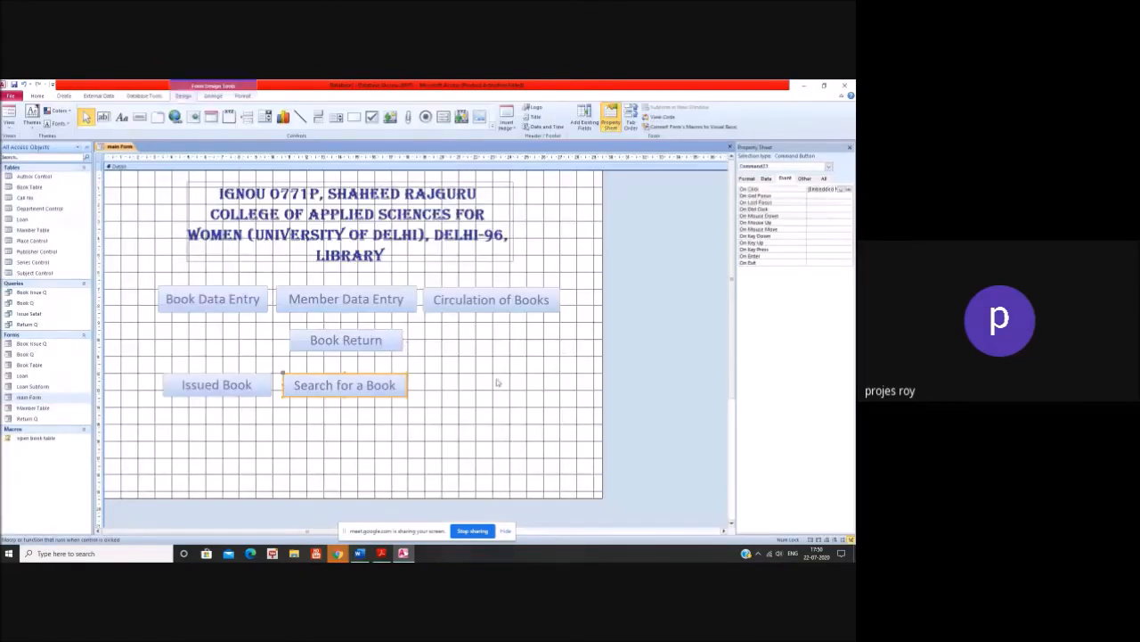
- Add a command button beside Search for a Book, beneath Circulation of Books, with the Miscellaneous action Run Query
{"action": "left_click", "coordinate": [140, 117]}
{"action": "left_click_drag", "start_coordinate": [427, 377], "coordinate": [568, 400]}
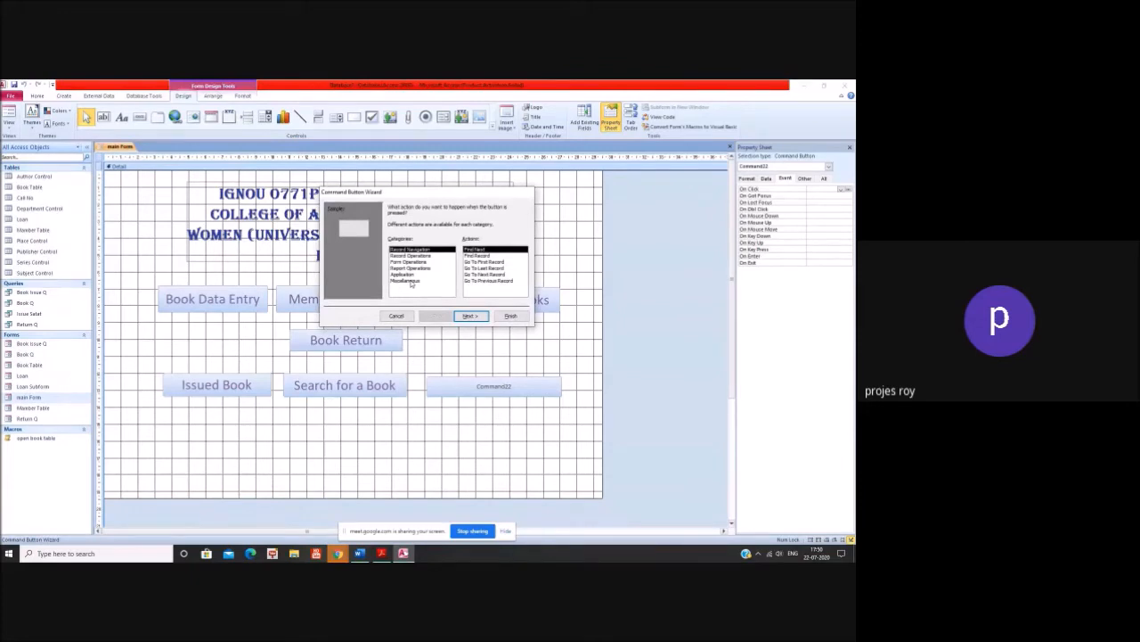
{"action": "left_click", "coordinate": [410, 280]}
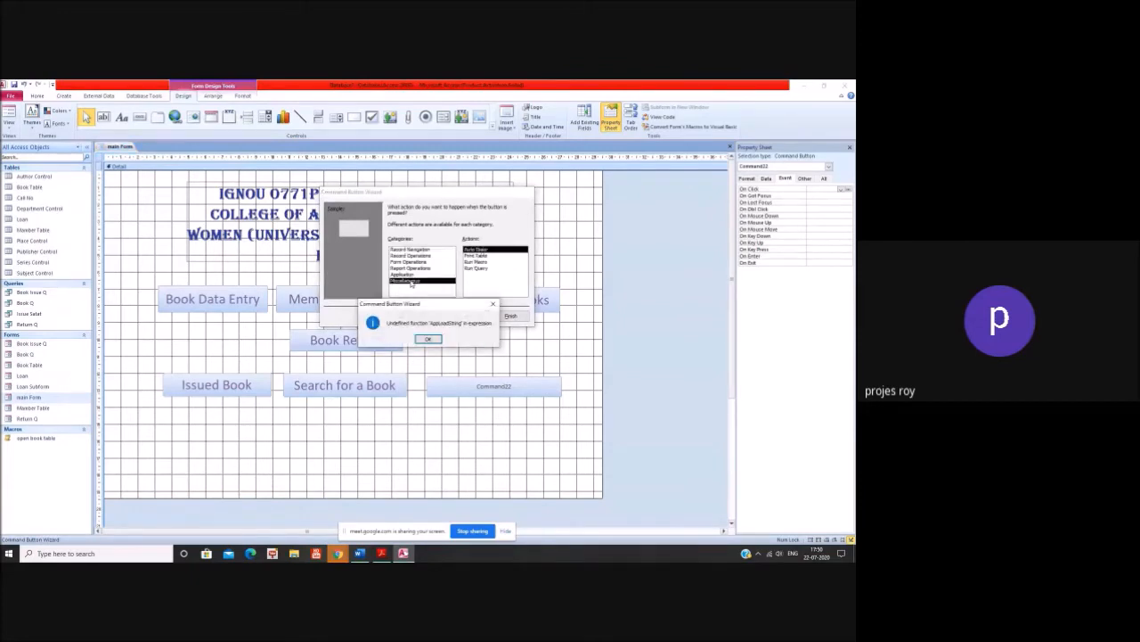
{"action": "left_click", "coordinate": [428, 339]}
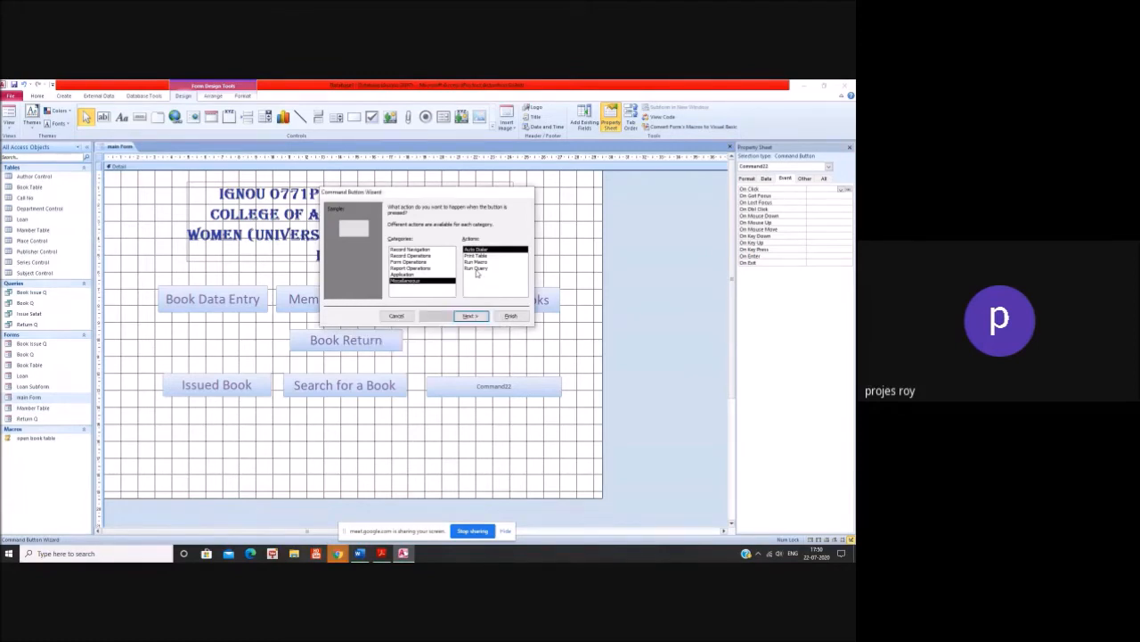
{"action": "left_click", "coordinate": [477, 269]}
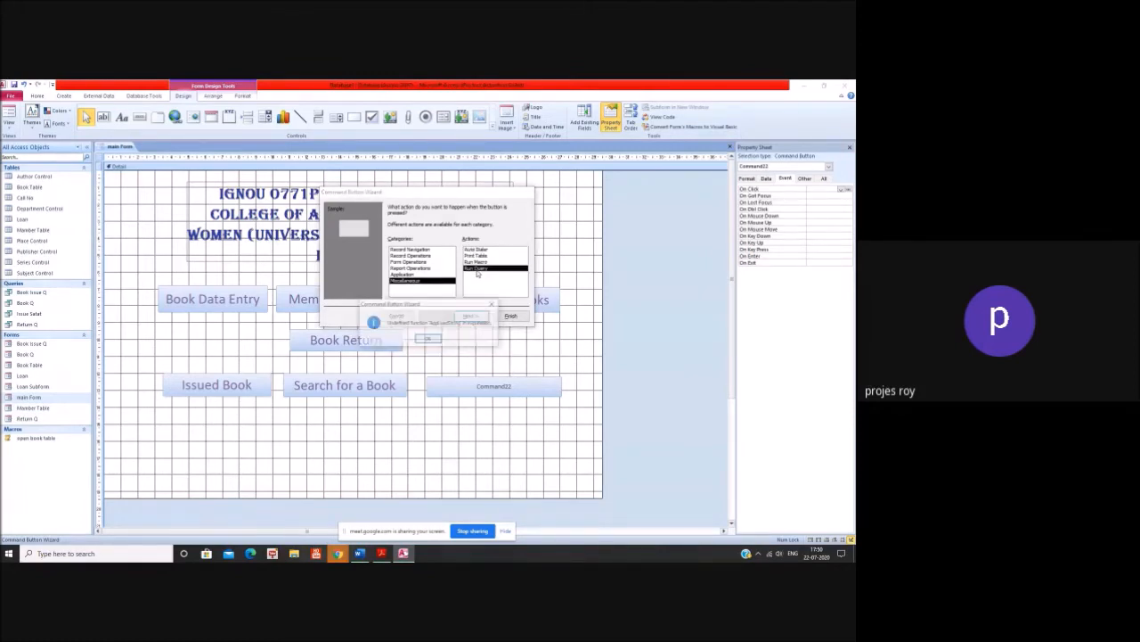
{"action": "left_click", "coordinate": [429, 339]}
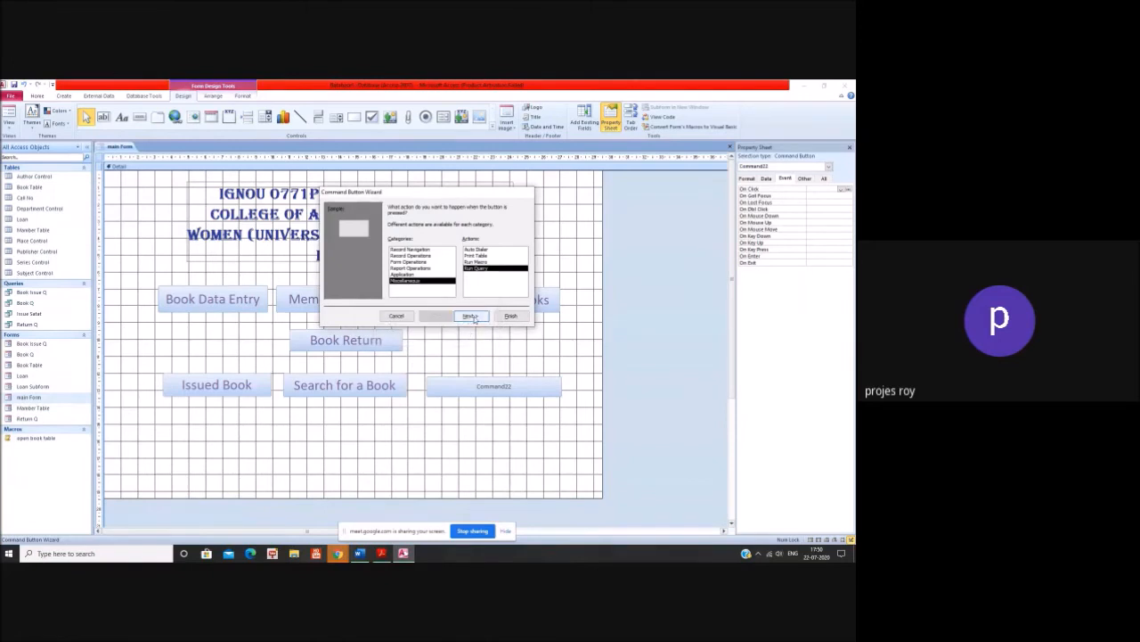
{"action": "left_click", "coordinate": [470, 317]}
- Caption the new query button Book Issued Per Day and finish creating it with the default name
{"action": "left_click", "coordinate": [441, 245]}
{"action": "type", "text": "Book"}
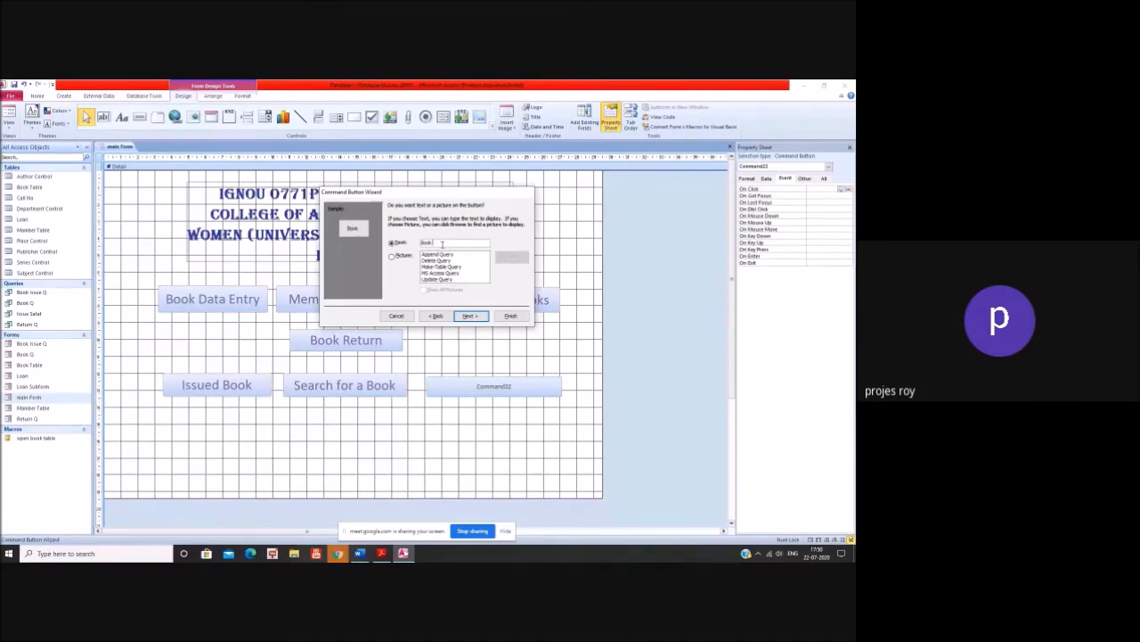
{"action": "type", "text": " Issued Pers Day"}
{"action": "left_click", "coordinate": [472, 317]}
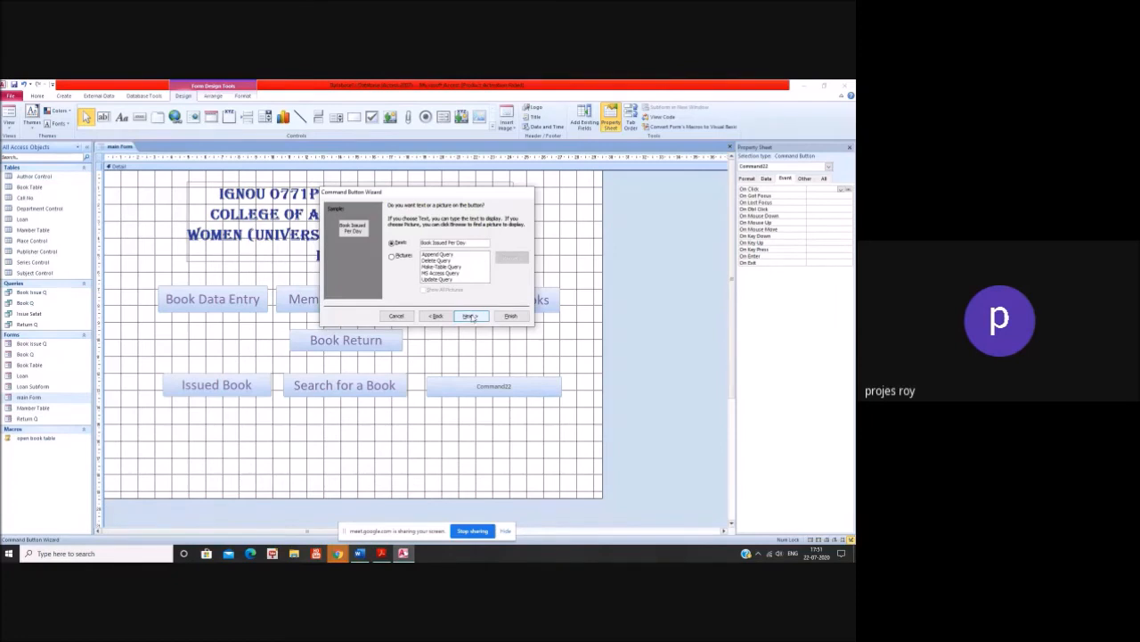
{"action": "left_click", "coordinate": [471, 317]}
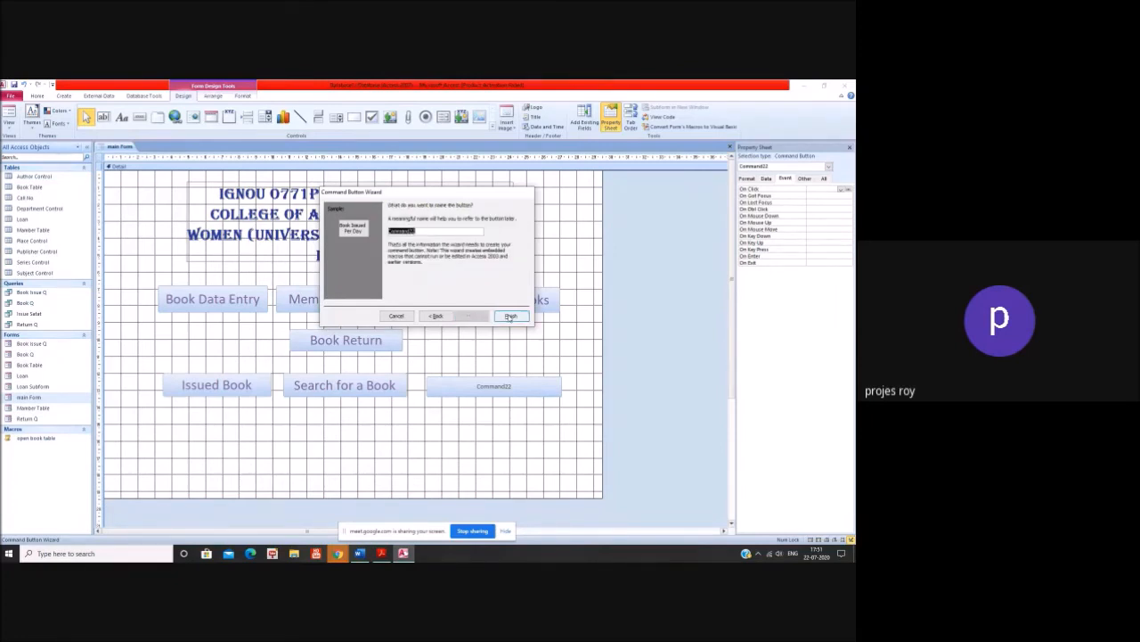
{"action": "left_click", "coordinate": [510, 317]}
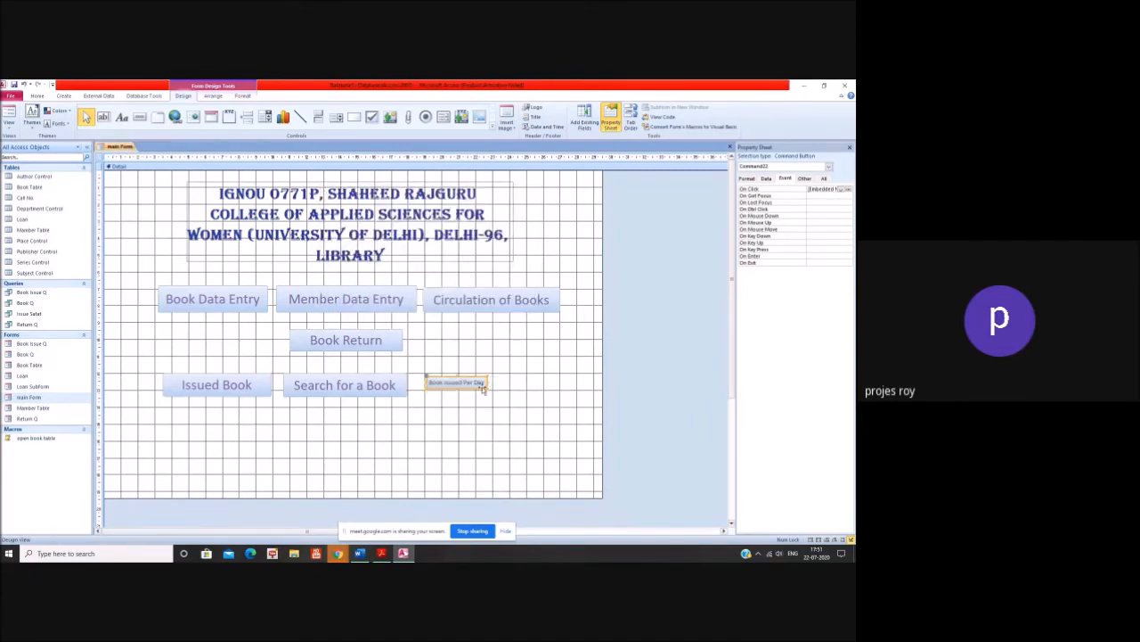
- Format the Book Issued Per Day button with font size 24 and font color Accent 4, and enlarge it to about 7.9 by 1.3 cm
{"action": "left_click", "coordinate": [749, 179]}
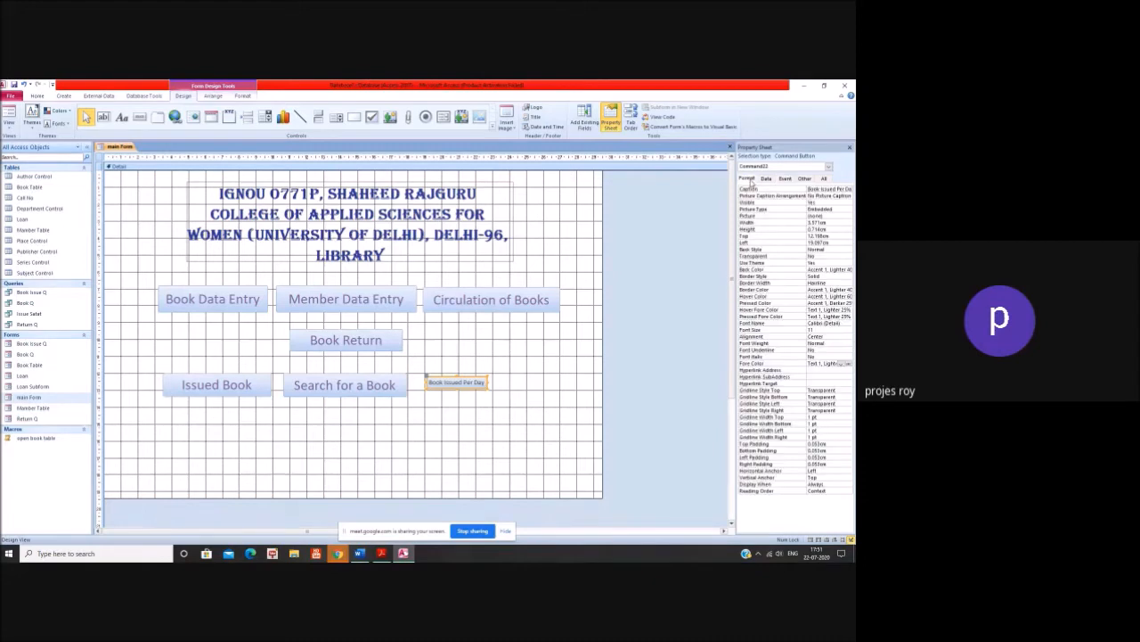
{"action": "left_click", "coordinate": [829, 330]}
{"action": "left_click", "coordinate": [848, 330]}
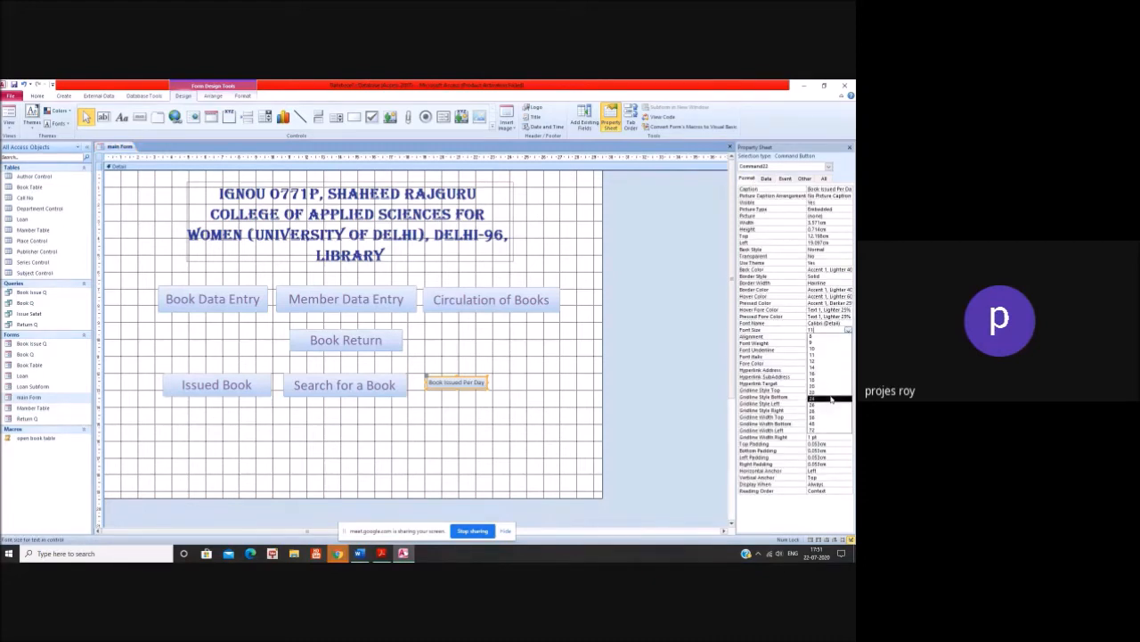
{"action": "left_click", "coordinate": [832, 398]}
{"action": "left_click", "coordinate": [841, 364]}
{"action": "left_click", "coordinate": [848, 364]}
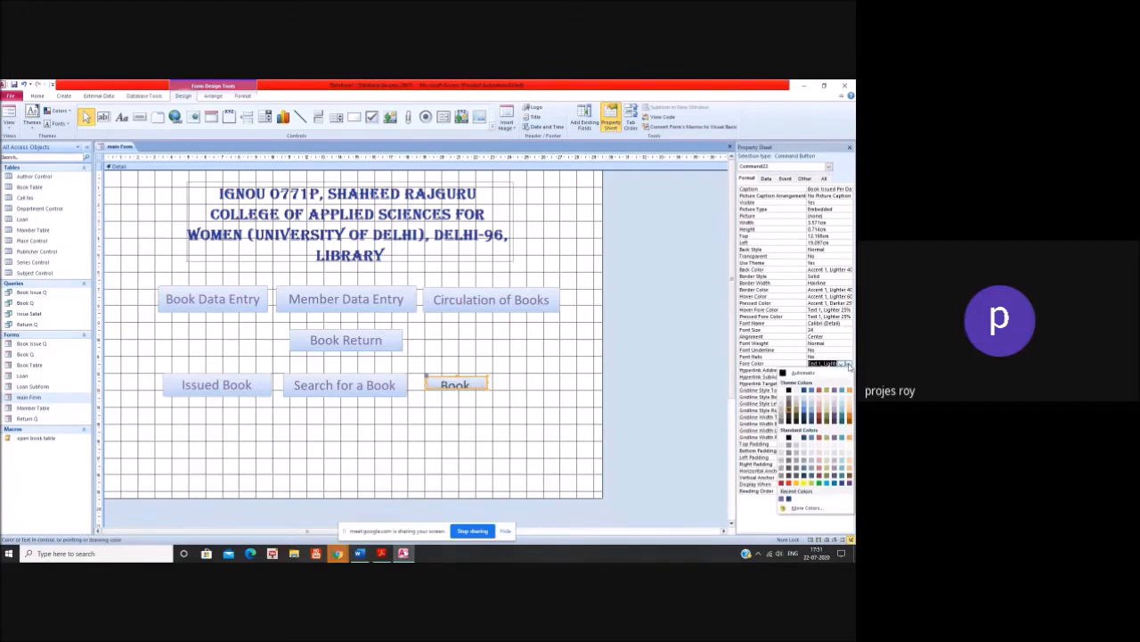
{"action": "left_click", "coordinate": [839, 390]}
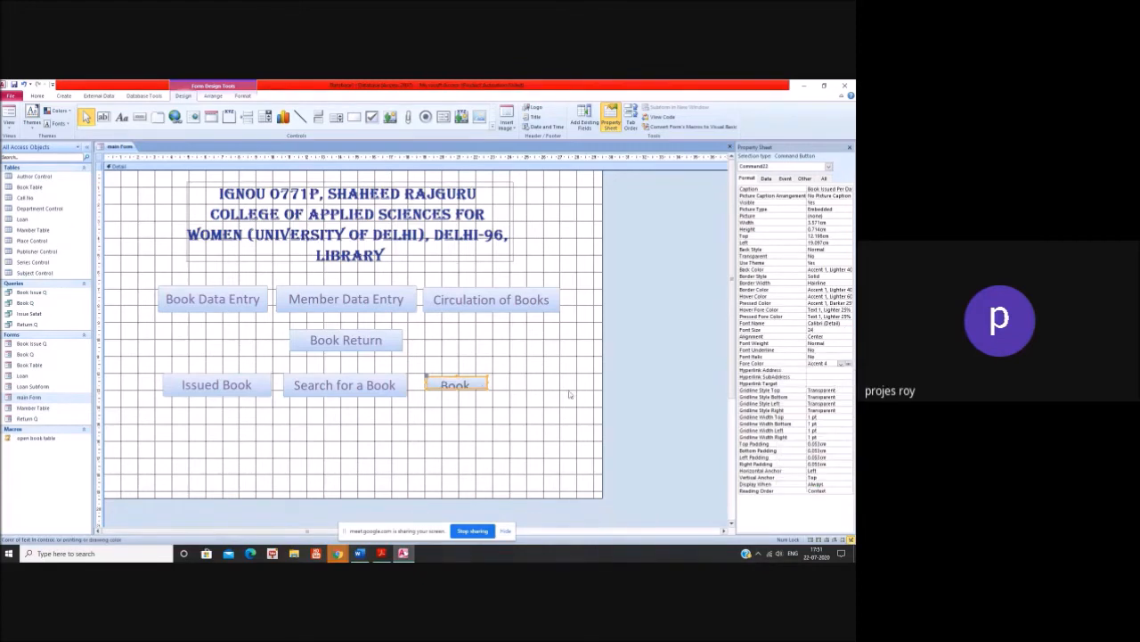
{"action": "left_click_drag", "start_coordinate": [486, 385], "coordinate": [560, 399]}
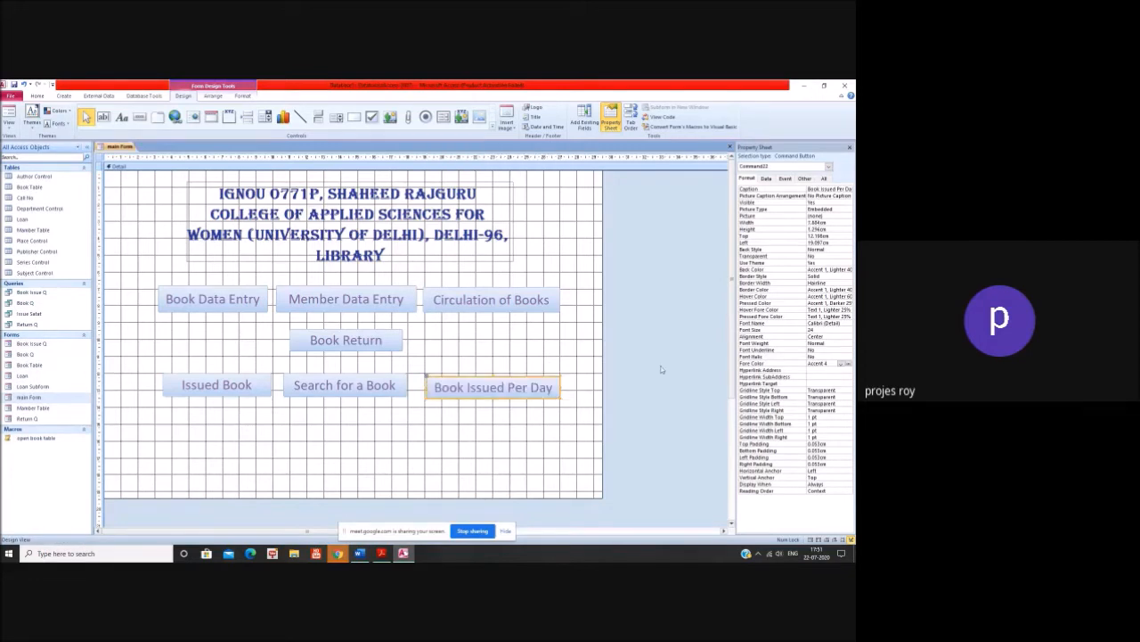
- Set the Book Issued Per Day button's On Click macro to open the Issue Satat query, saving the macro changes
{"action": "left_click", "coordinate": [784, 179]}
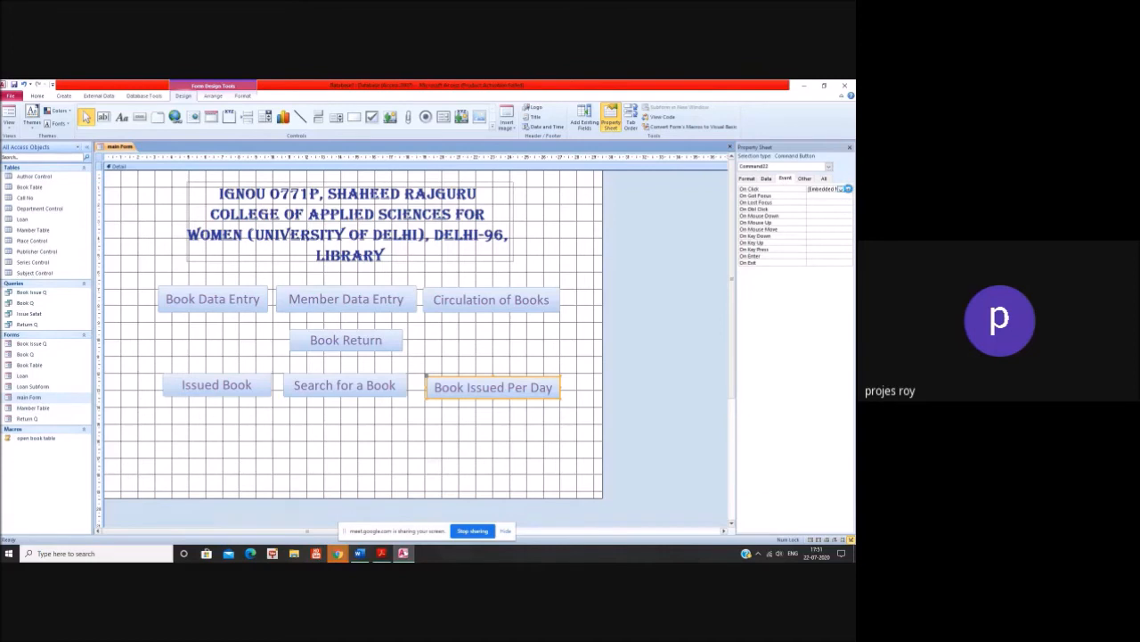
{"action": "left_click", "coordinate": [849, 191]}
{"action": "left_click", "coordinate": [88, 176]}
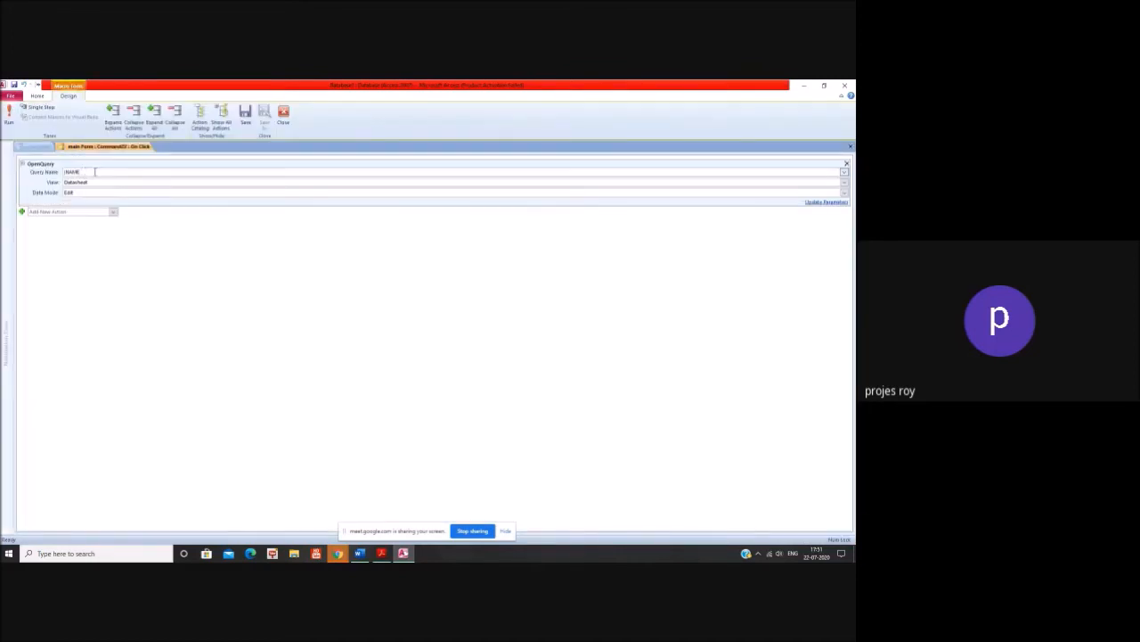
{"action": "left_click", "coordinate": [845, 173]}
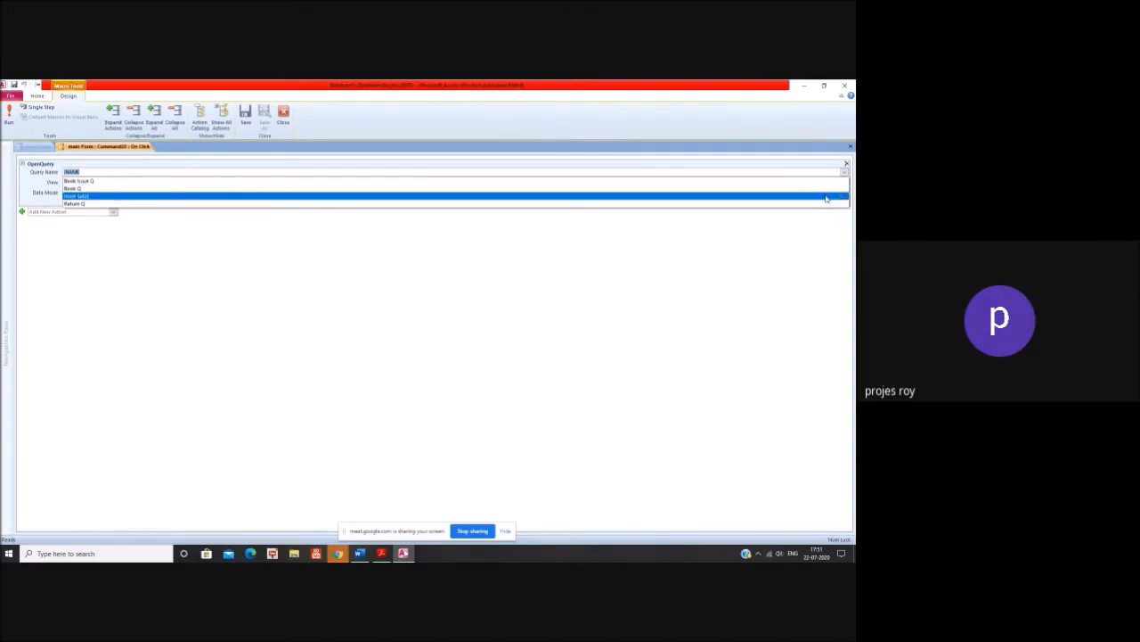
{"action": "left_click", "coordinate": [826, 197]}
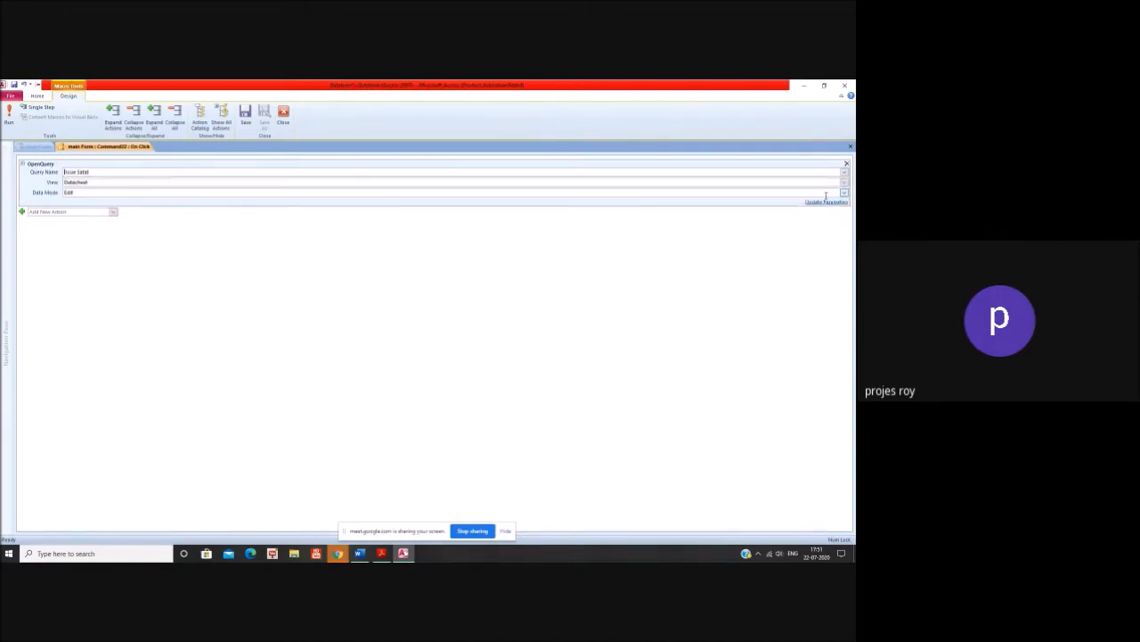
{"action": "left_click", "coordinate": [851, 147]}
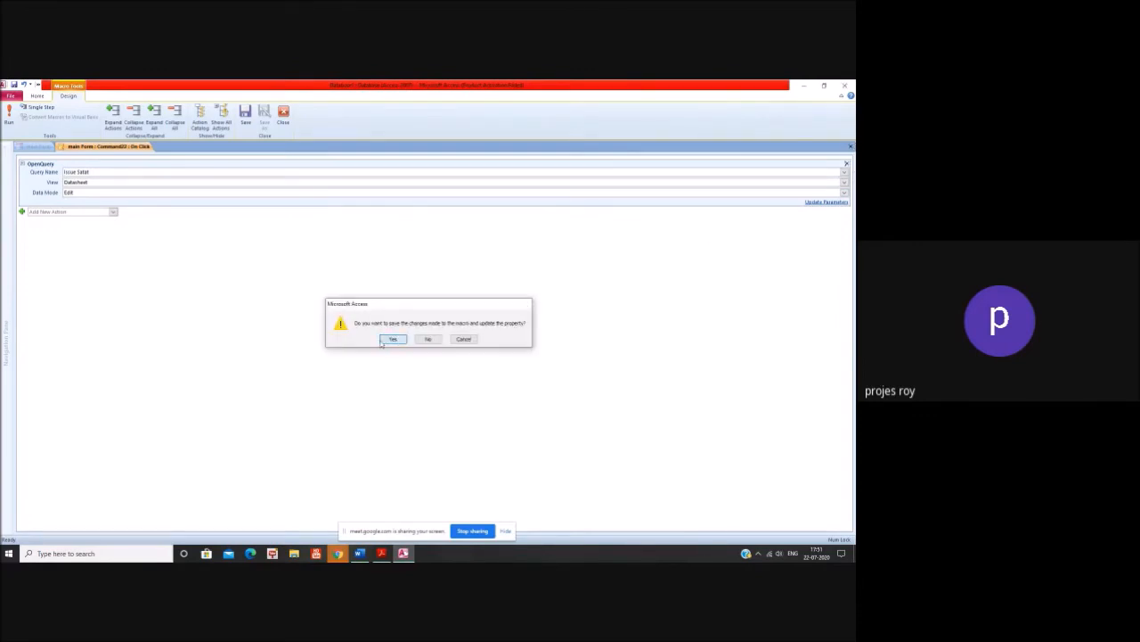
{"action": "left_click", "coordinate": [392, 340]}
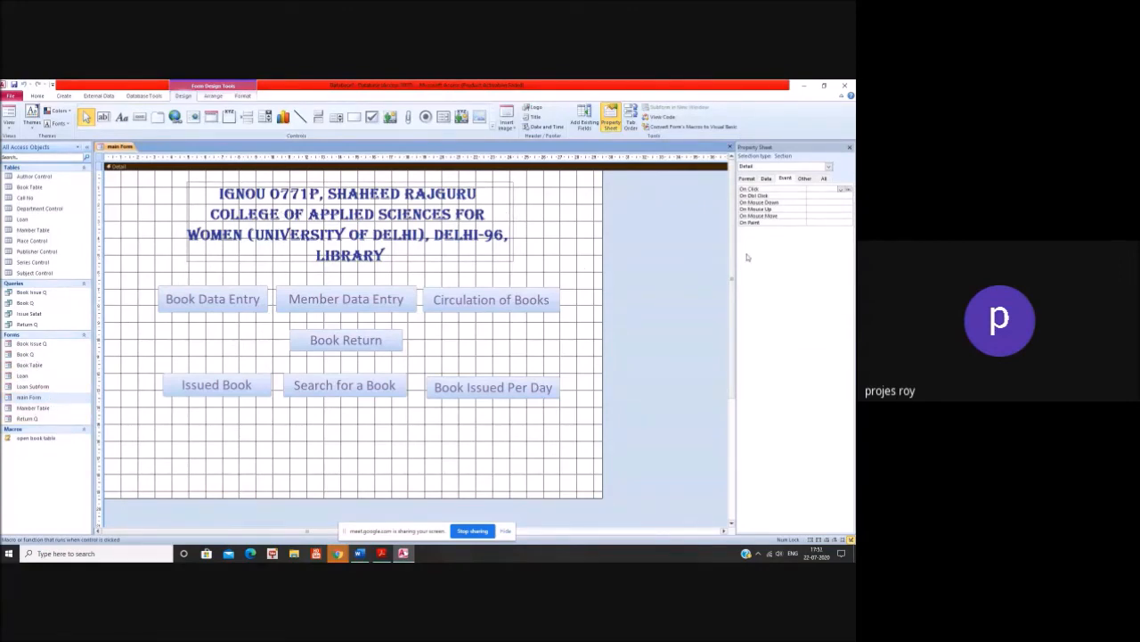
- Close the main Form design with its changes saved, and reopen the form in Form view
{"action": "left_click", "coordinate": [849, 149]}
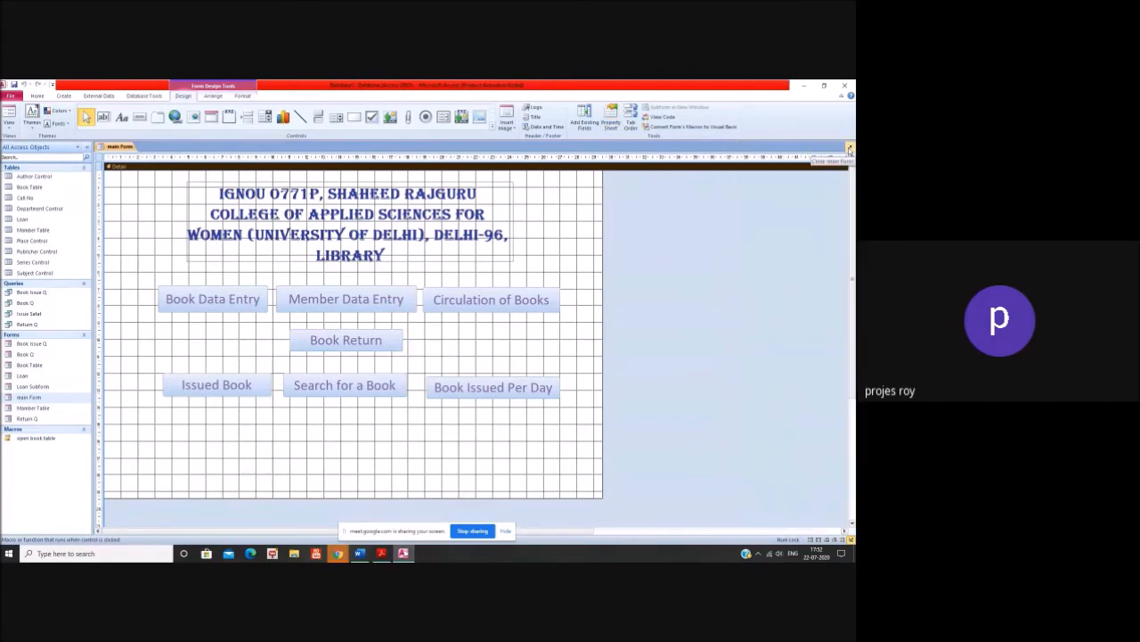
{"action": "left_click", "coordinate": [849, 147]}
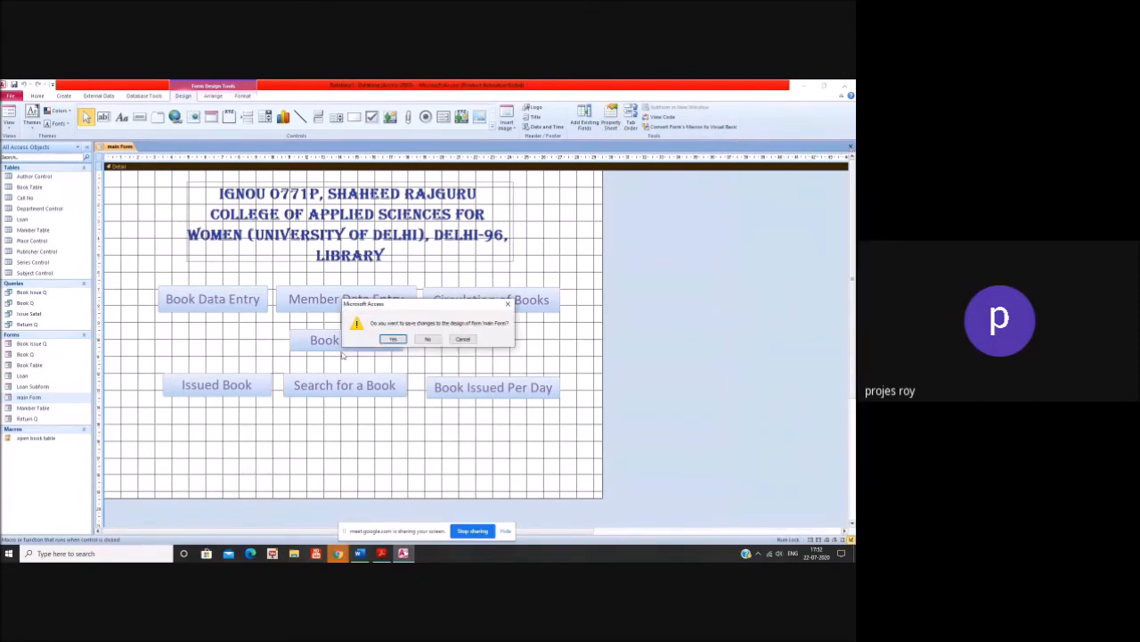
{"action": "left_click", "coordinate": [389, 341]}
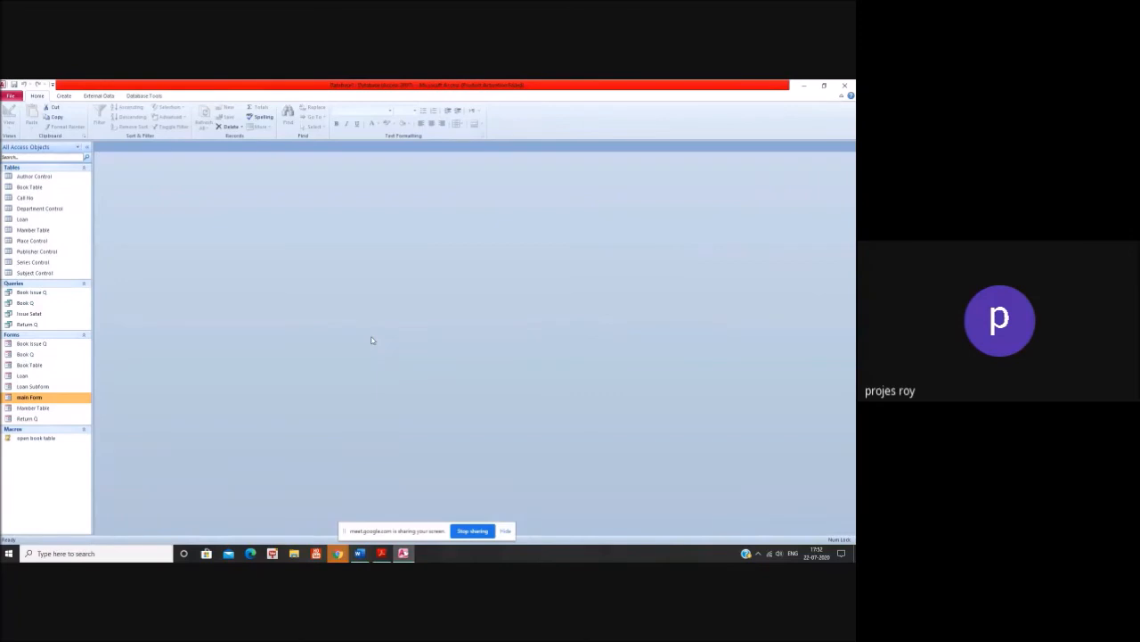
{"action": "double_click", "coordinate": [36, 398]}
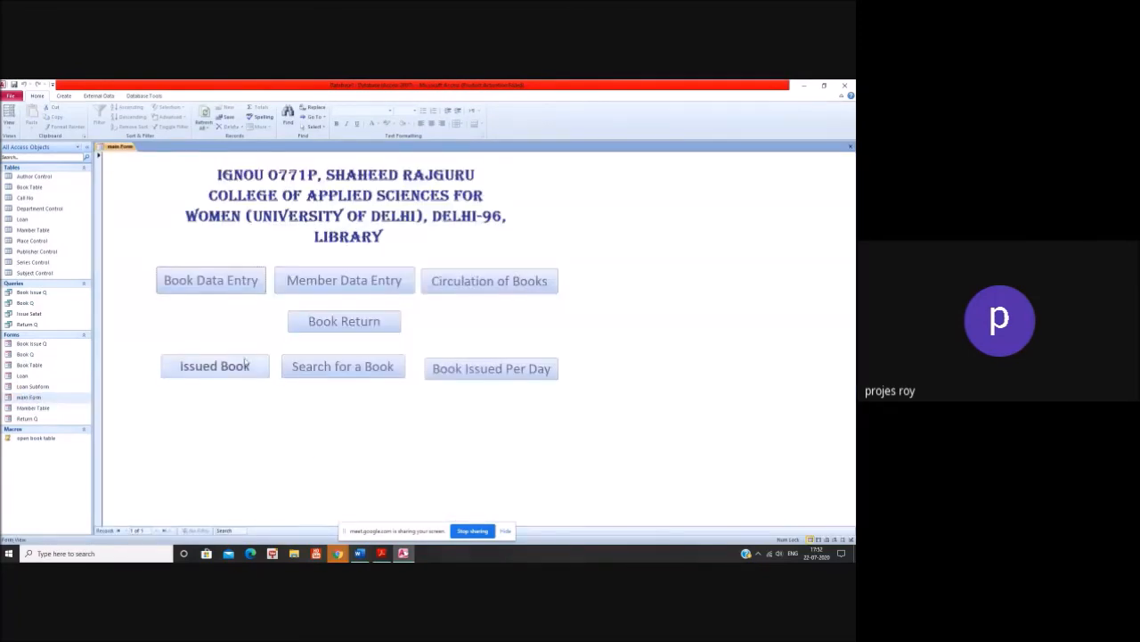
- Test the Book Data Entry, Member Data Entry, Circulation of Books and Book Return buttons, closing whatever each one opens
{"action": "left_click", "coordinate": [230, 287]}
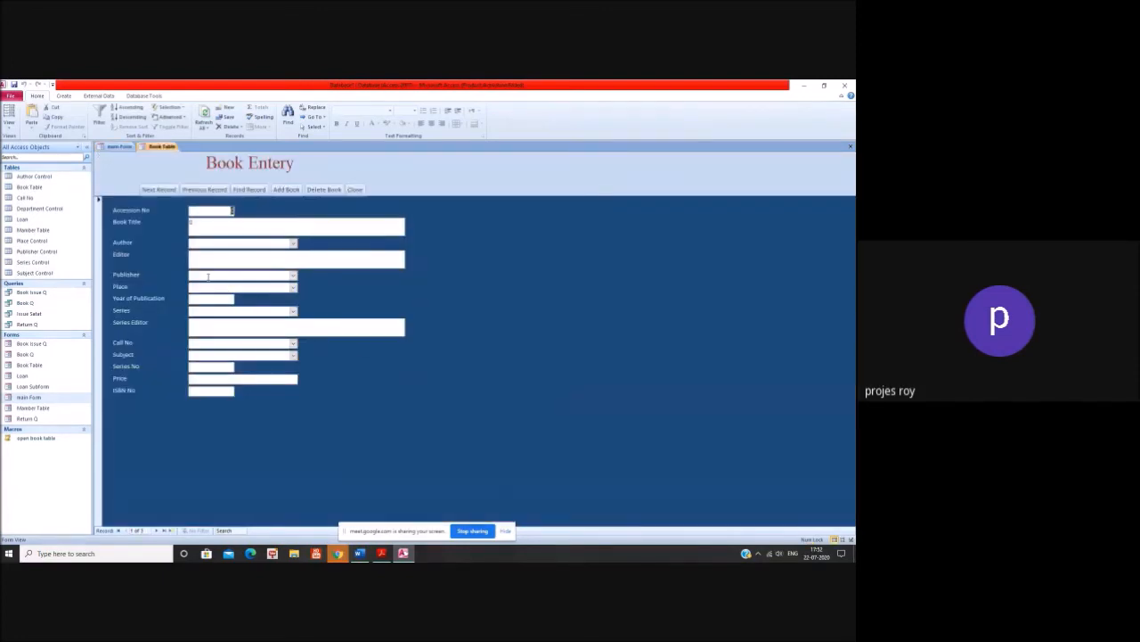
{"action": "left_click", "coordinate": [355, 190]}
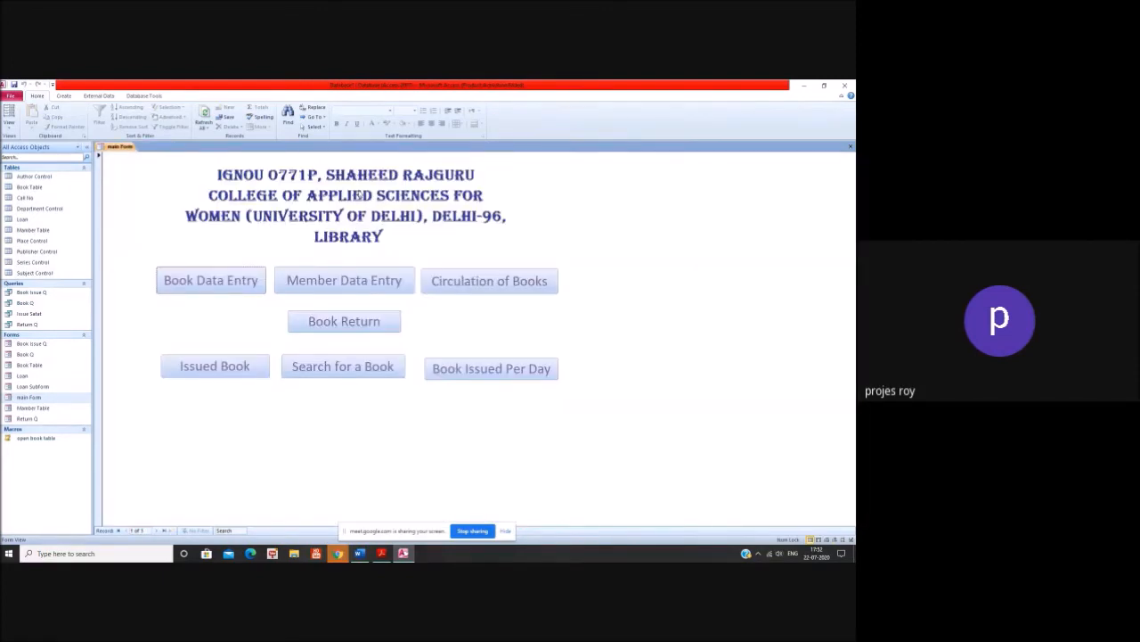
{"action": "left_click", "coordinate": [356, 283]}
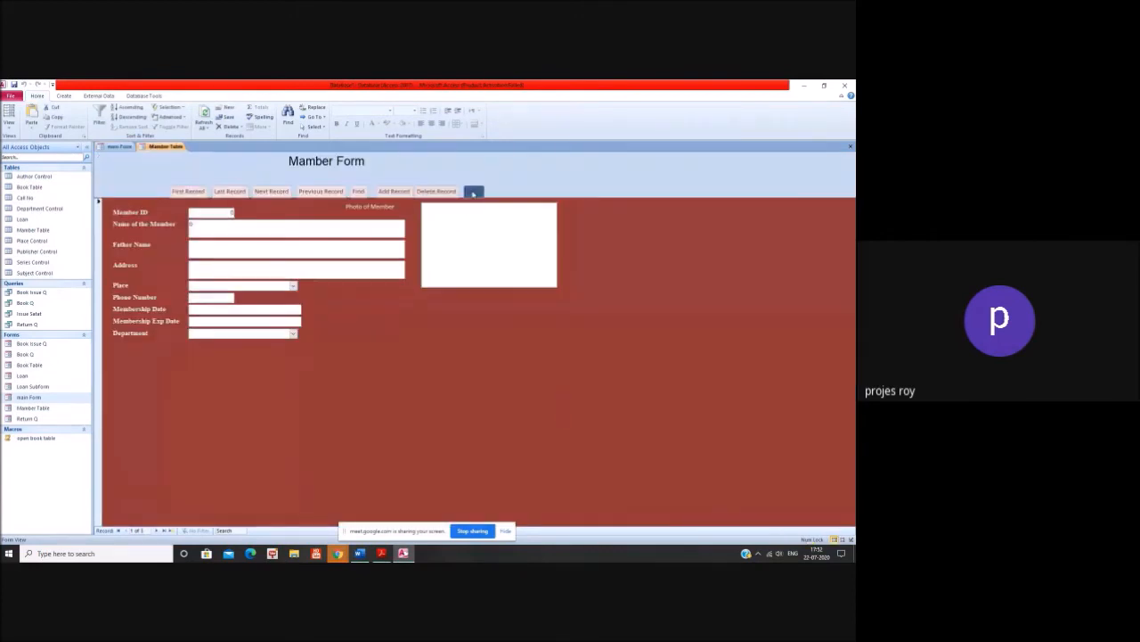
{"action": "left_click", "coordinate": [470, 192]}
{"action": "left_click", "coordinate": [460, 280]}
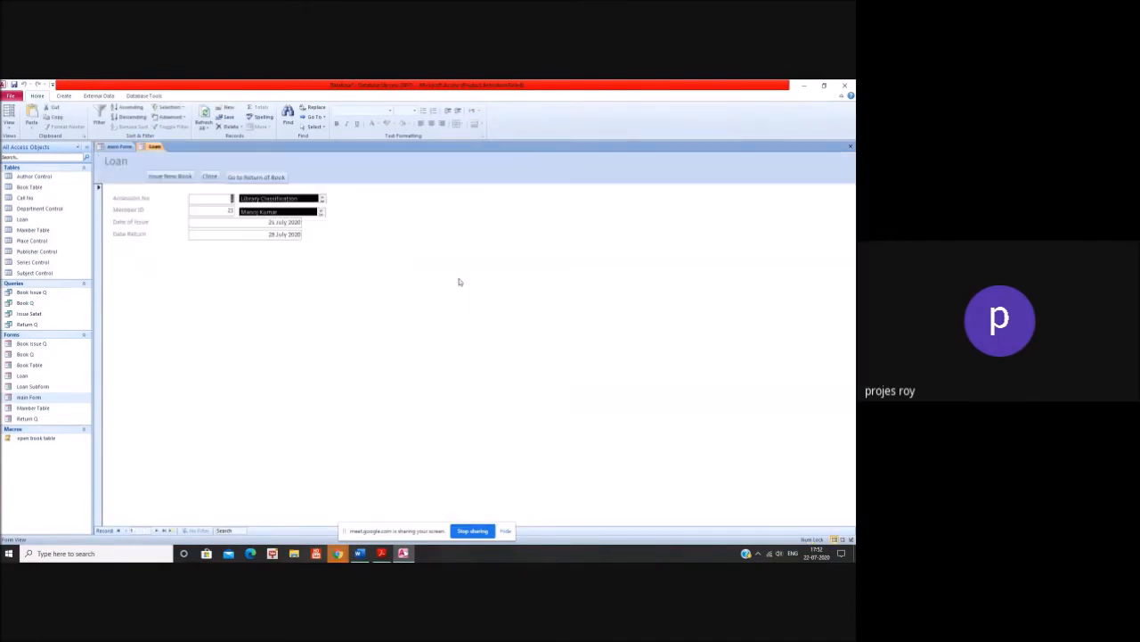
{"action": "left_click", "coordinate": [210, 177]}
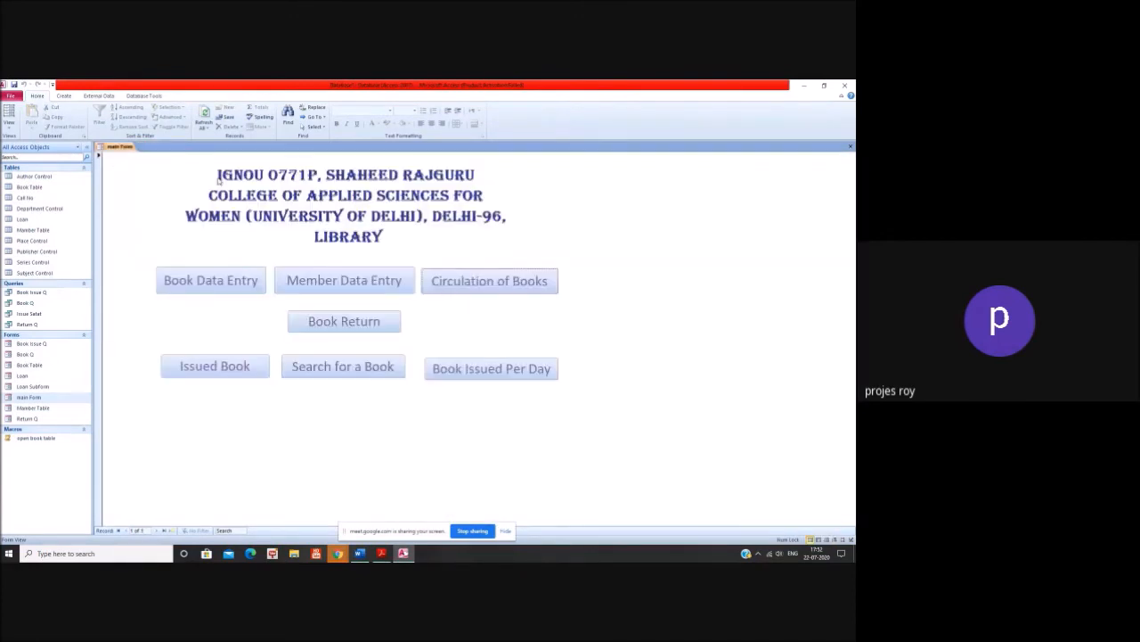
{"action": "left_click", "coordinate": [339, 323]}
{"action": "left_click", "coordinate": [460, 260]}
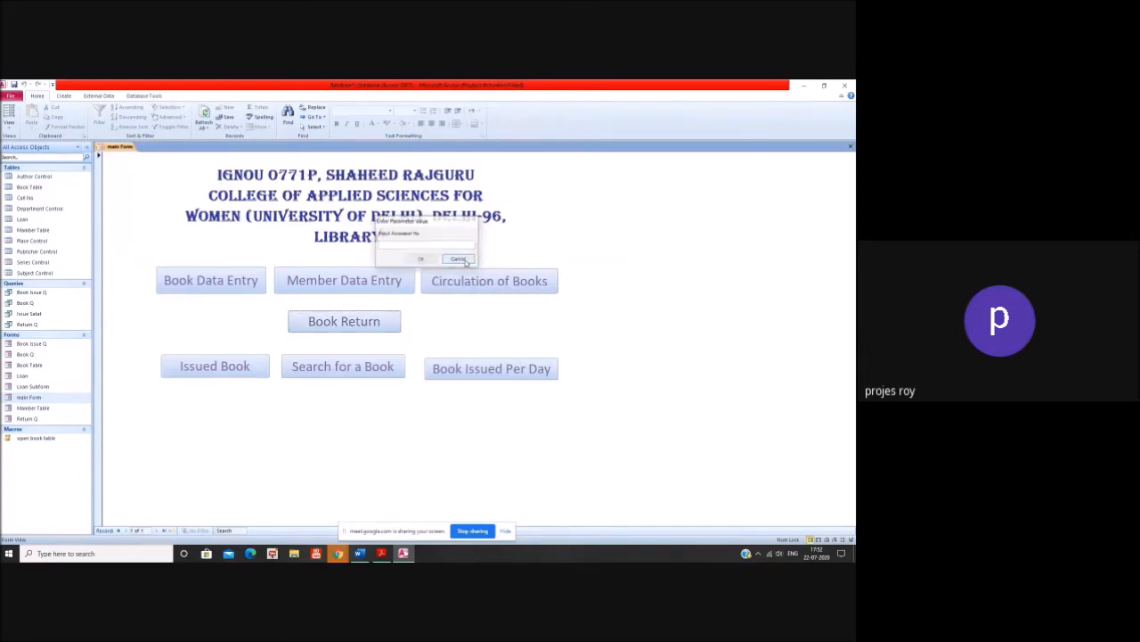
- Test the Issued Book, Search for a Book and Book Issued Per Day buttons, closing whatever each one opens
{"action": "left_click", "coordinate": [214, 366]}
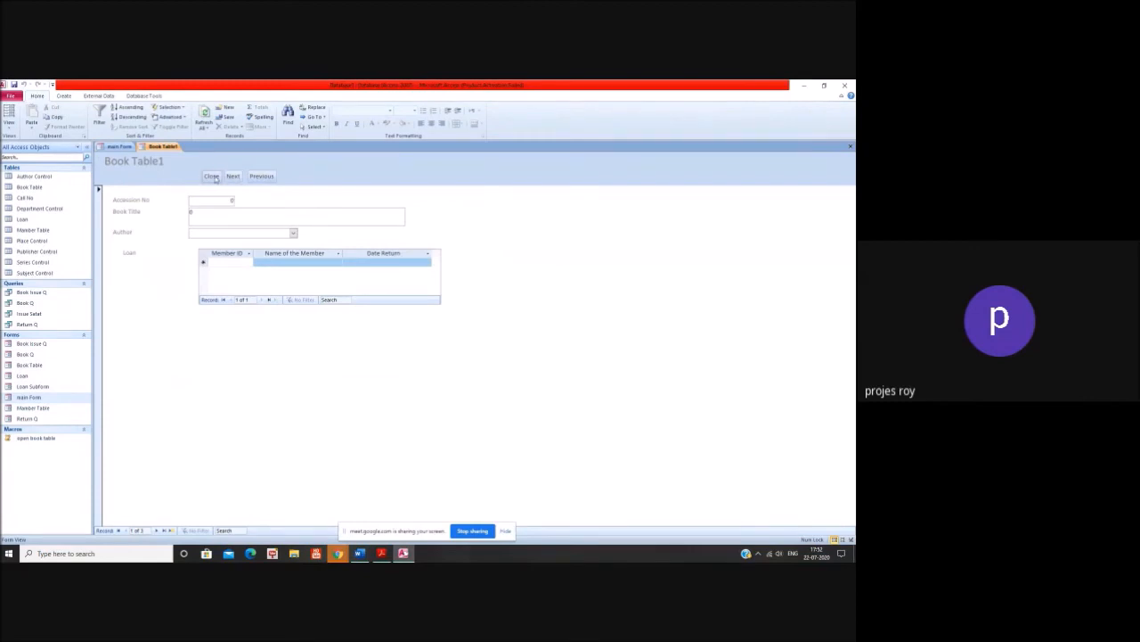
{"action": "left_click", "coordinate": [211, 175]}
{"action": "left_click", "coordinate": [336, 367]}
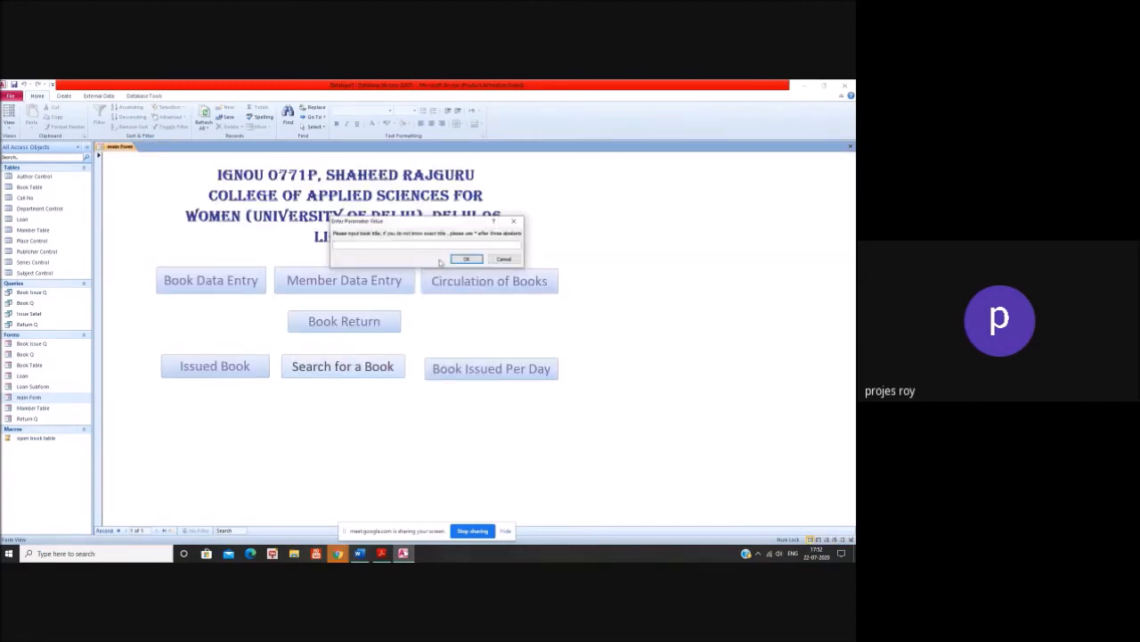
{"action": "left_click", "coordinate": [504, 259]}
{"action": "left_click", "coordinate": [465, 372]}
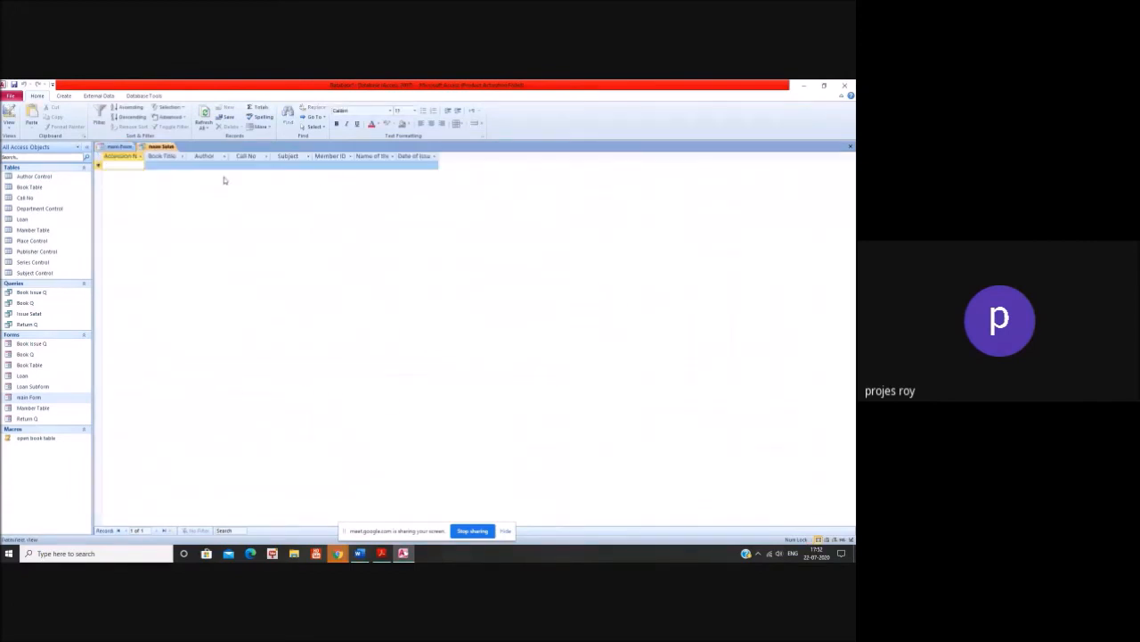
{"action": "left_click", "coordinate": [850, 146]}
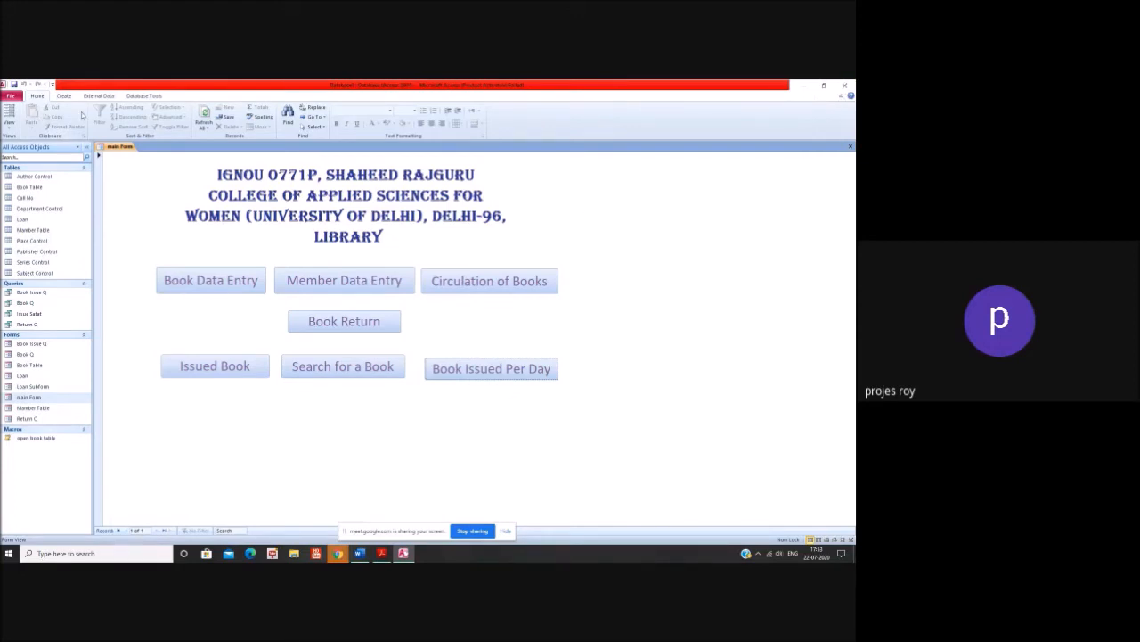
- Close the database program, start it again and reopen Database1.accdb
{"action": "left_click", "coordinate": [849, 87]}
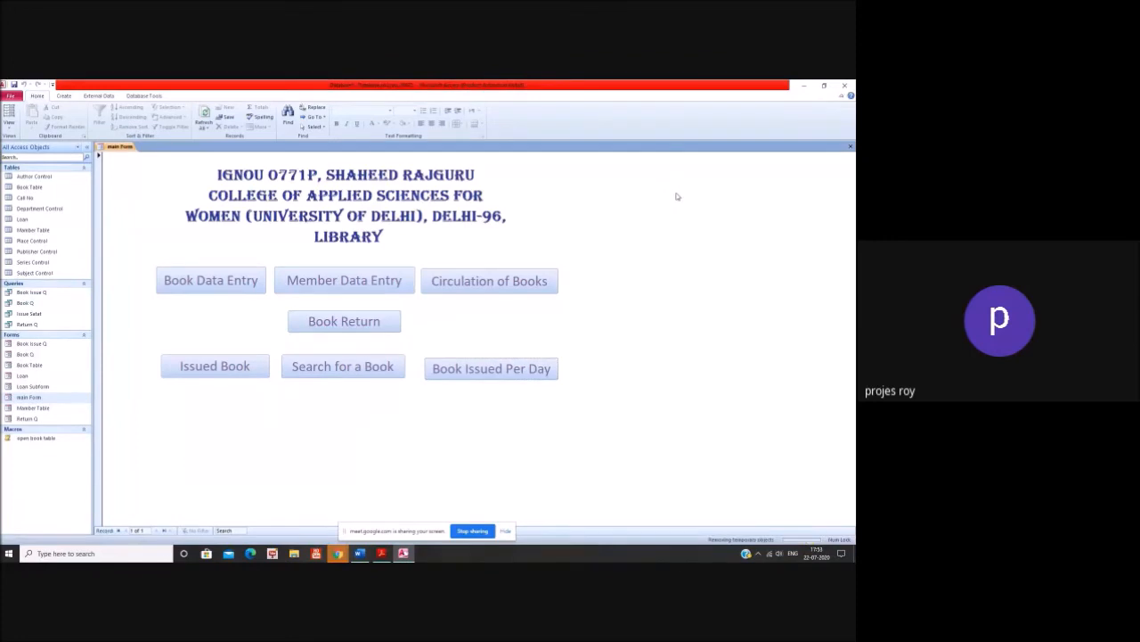
{"action": "left_click", "coordinate": [516, 402]}
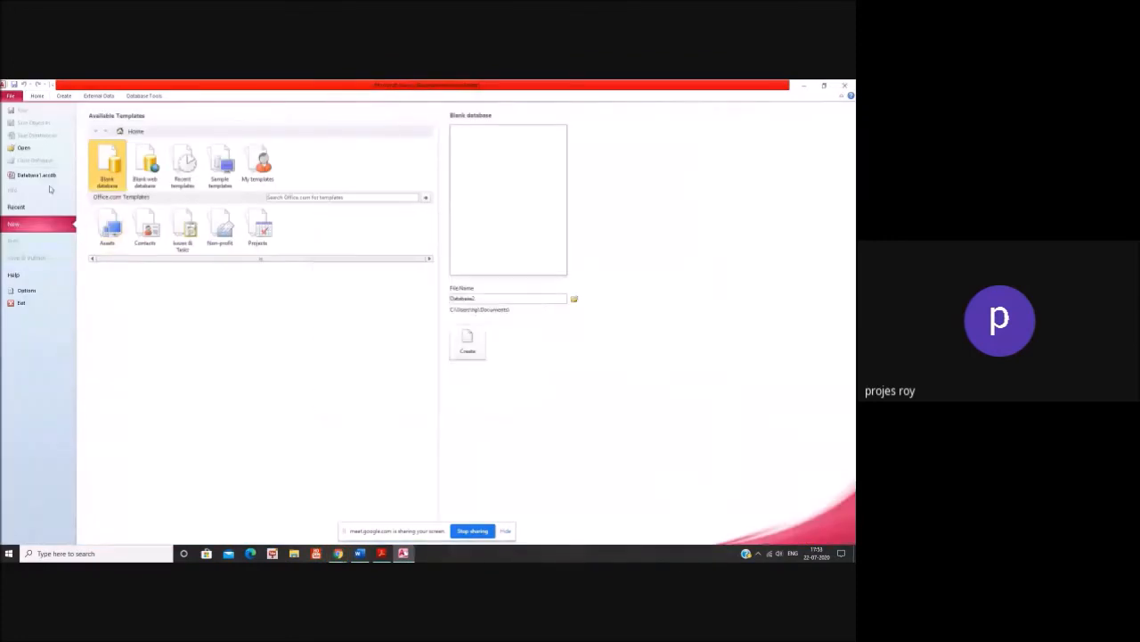
{"action": "left_click", "coordinate": [35, 176]}
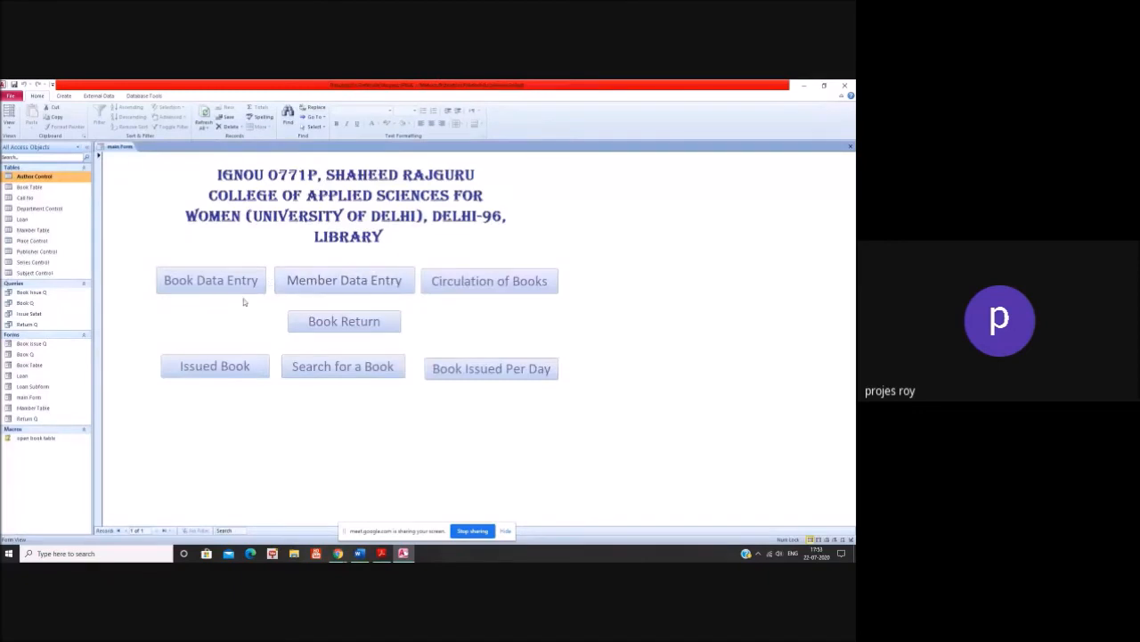
- In the Current Database options, choose main Form as the display form and enter an application title for the automation software
{"action": "left_click", "coordinate": [11, 96]}
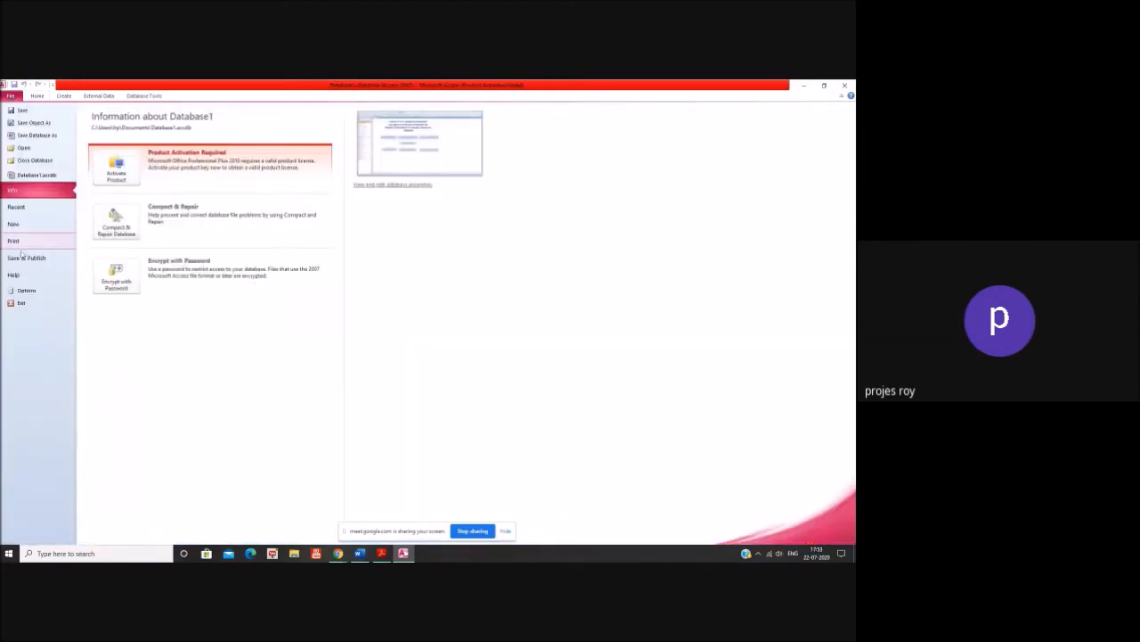
{"action": "left_click", "coordinate": [27, 291]}
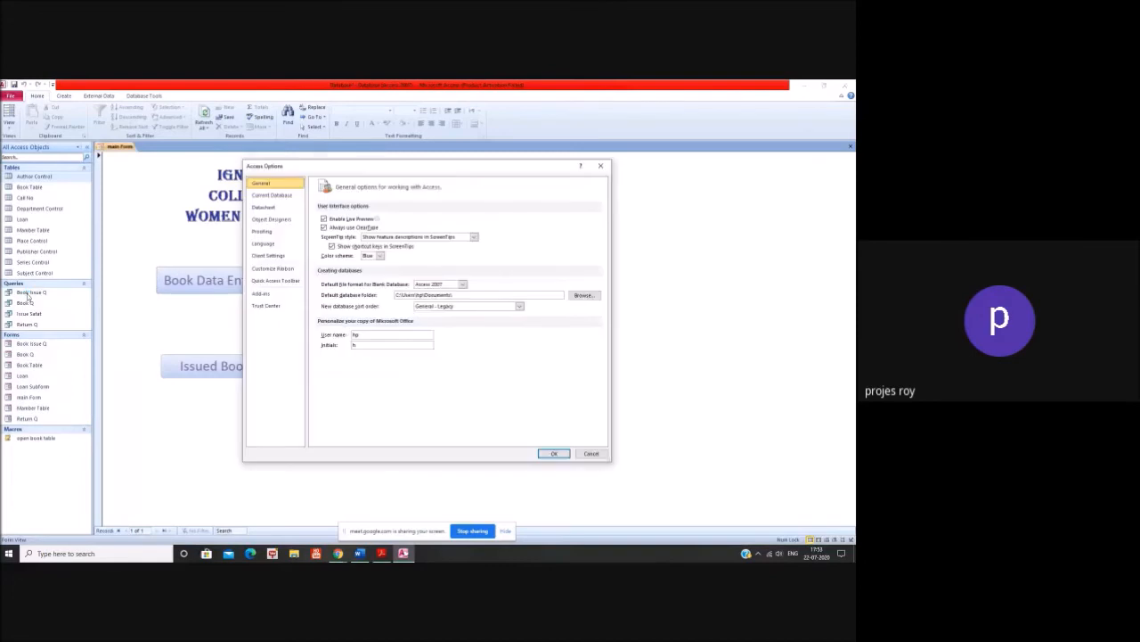
{"action": "left_click", "coordinate": [281, 198]}
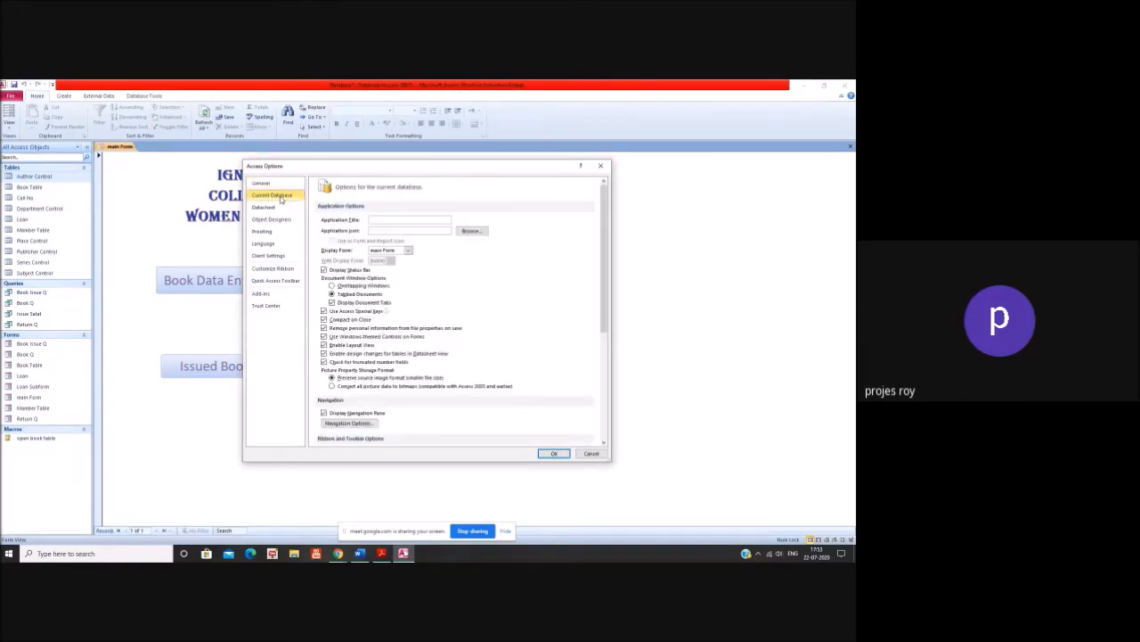
{"action": "left_click", "coordinate": [408, 251]}
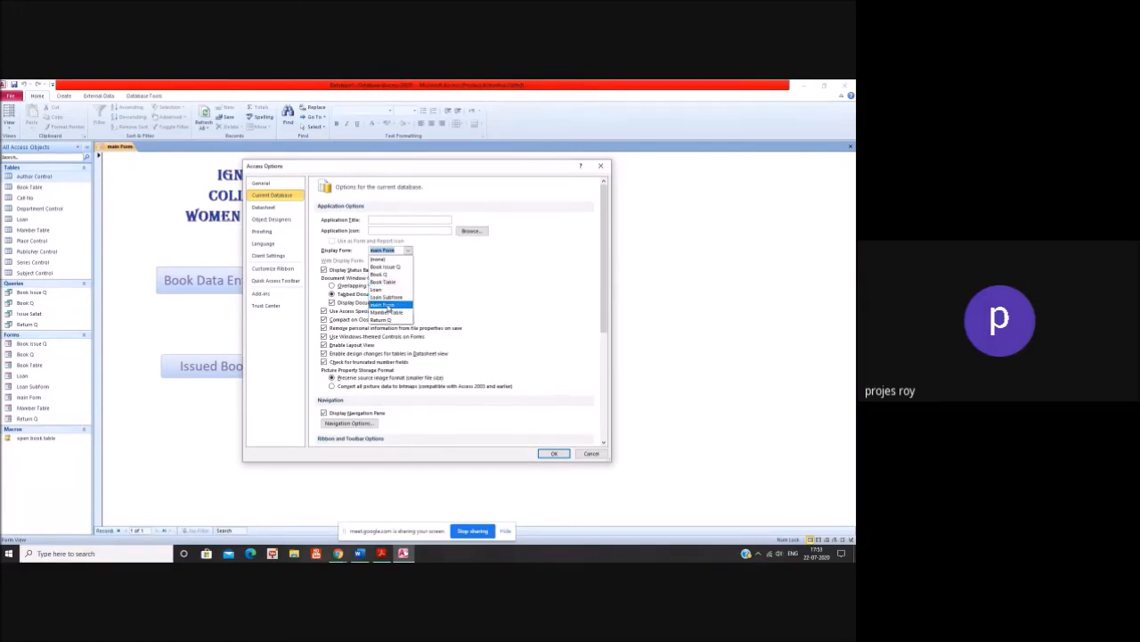
{"action": "left_click", "coordinate": [388, 305]}
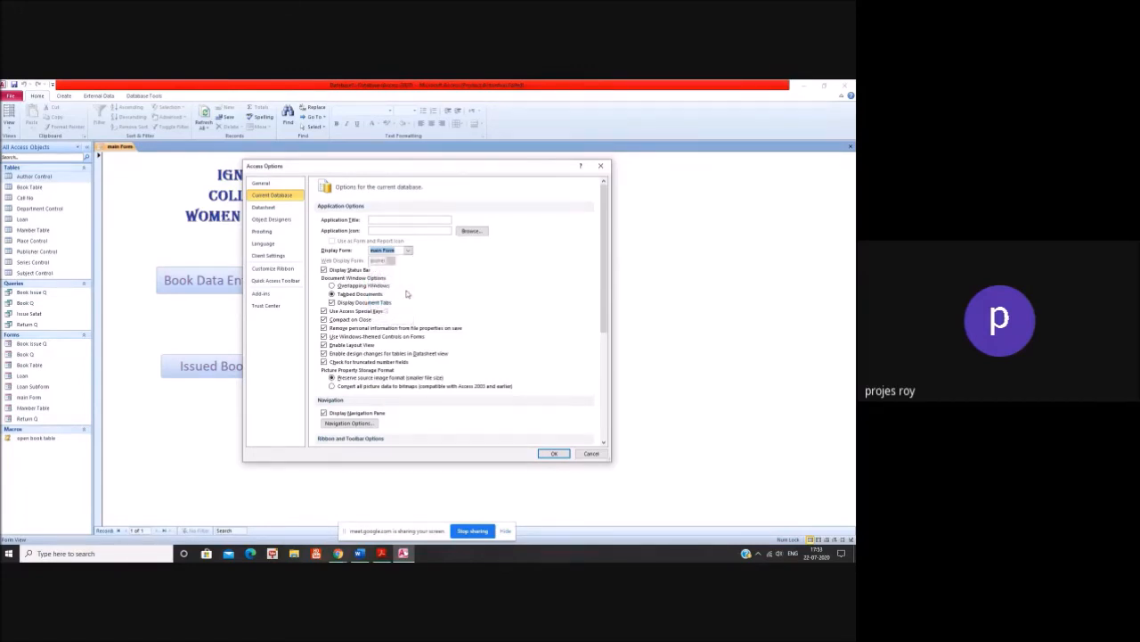
{"action": "left_click", "coordinate": [381, 217]}
{"action": "type", "text": "mation Software"}
- Browse the Pictures folder with all file types shown and choose Untitled1.png as the application icon
{"action": "left_click", "coordinate": [472, 231]}
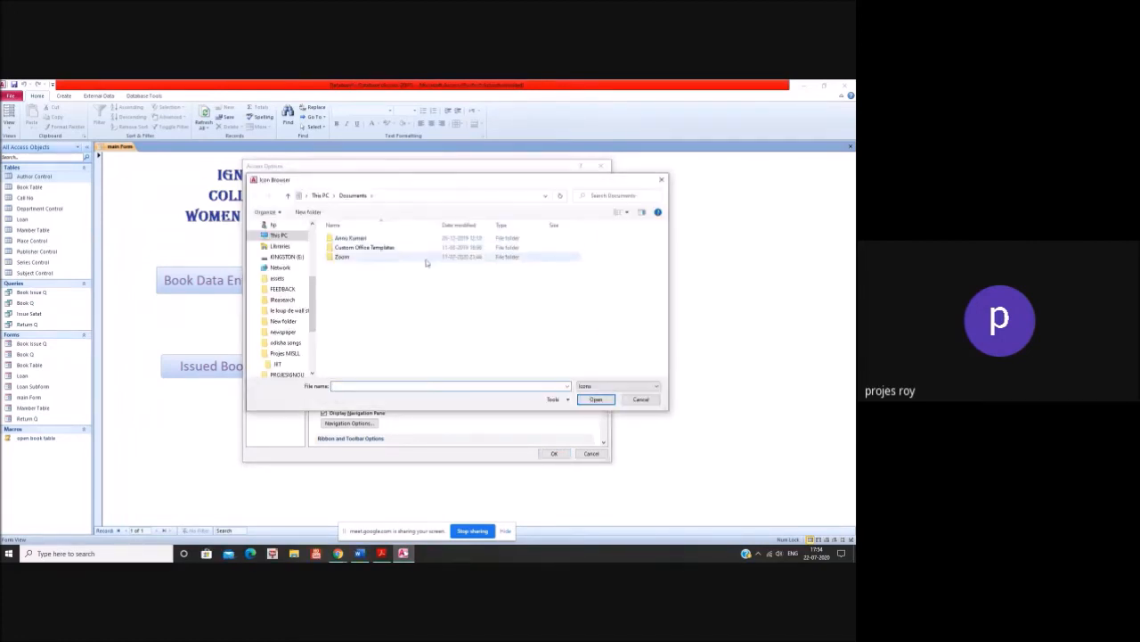
{"action": "scroll", "coordinate": [310, 239], "scroll_direction": "up", "scroll_amount": 5}
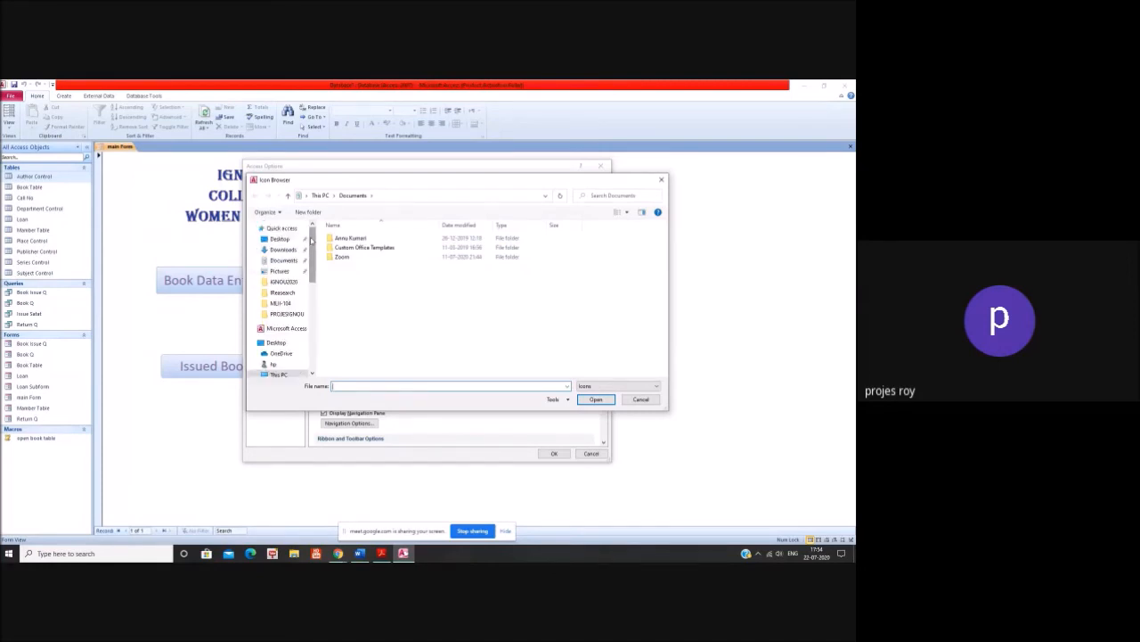
{"action": "left_click", "coordinate": [278, 271]}
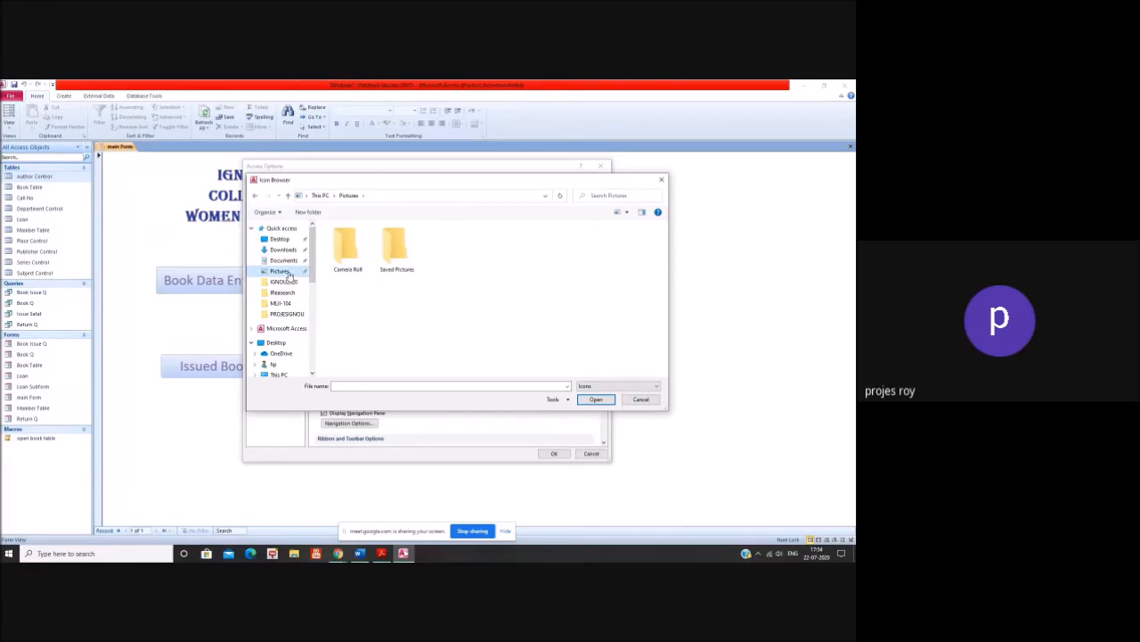
{"action": "double_click", "coordinate": [392, 254]}
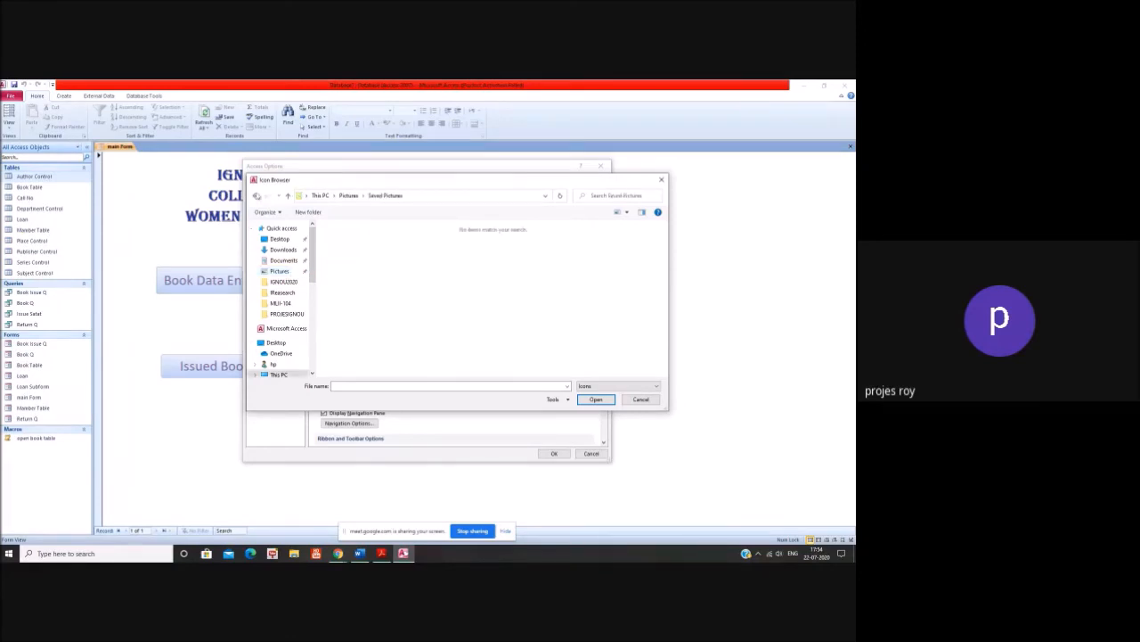
{"action": "left_click", "coordinate": [257, 195]}
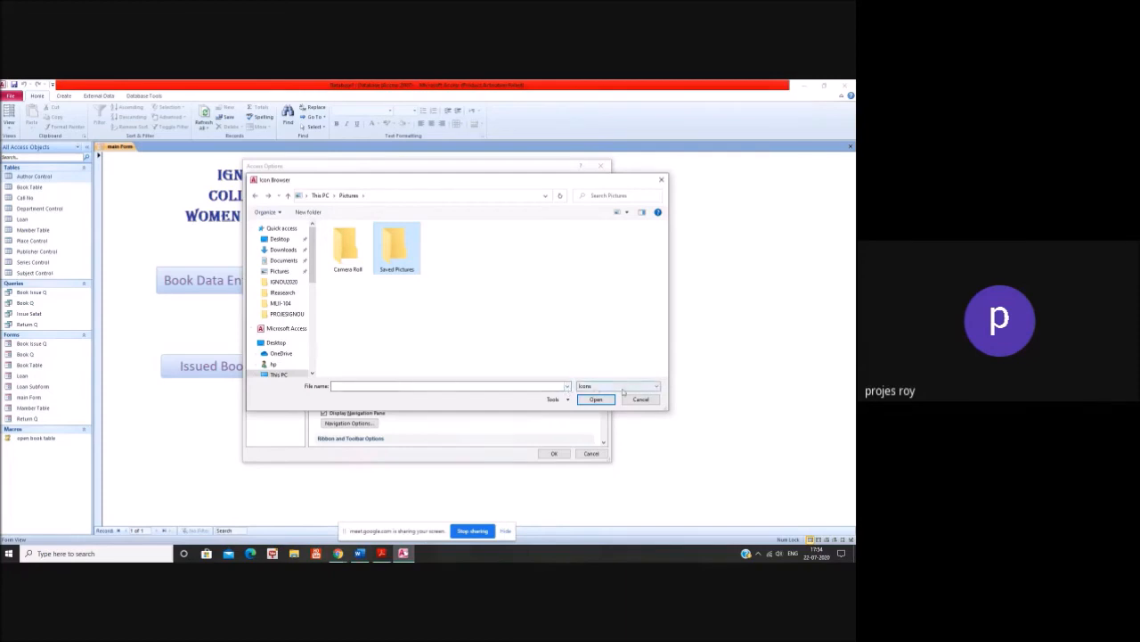
{"action": "left_click", "coordinate": [656, 388]}
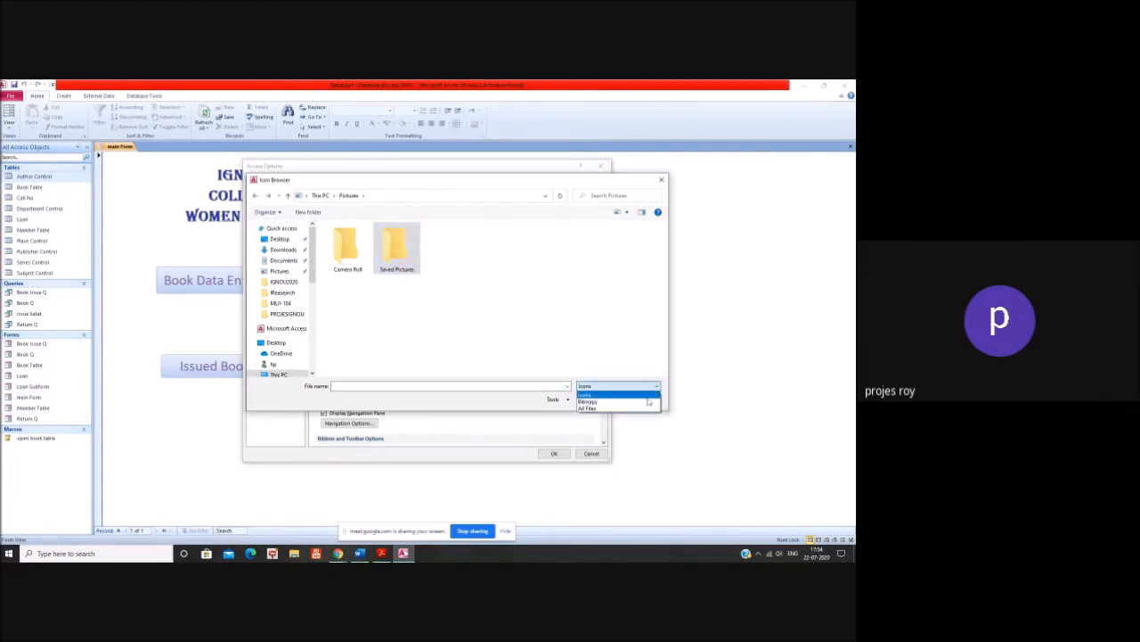
{"action": "left_click", "coordinate": [631, 408]}
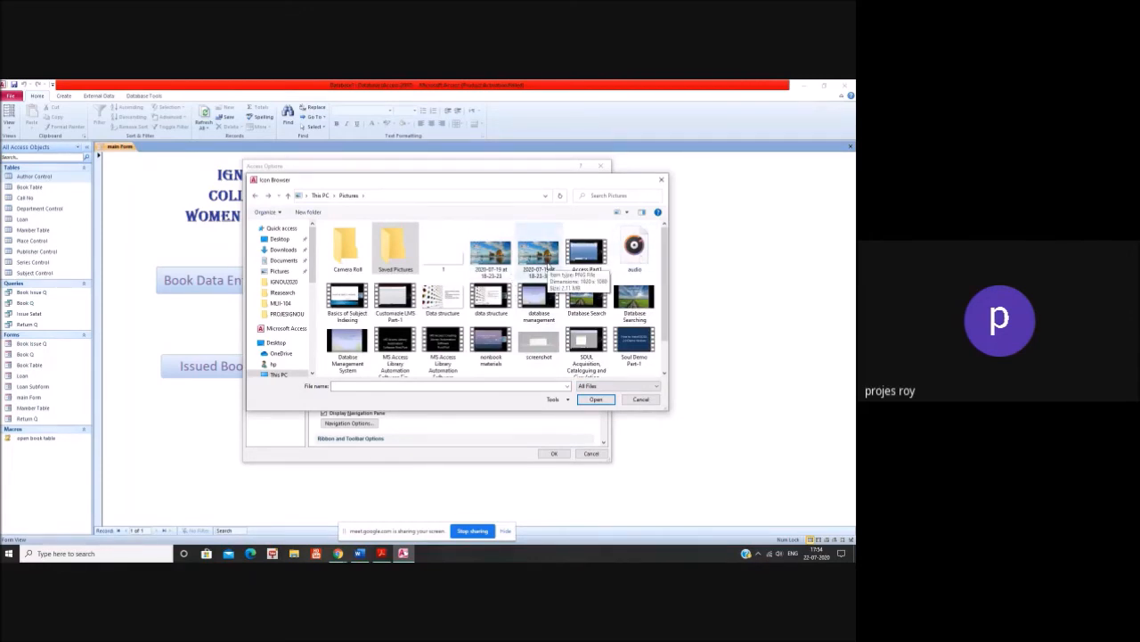
{"action": "scroll", "coordinate": [537, 280], "scroll_direction": "down", "scroll_amount": 1}
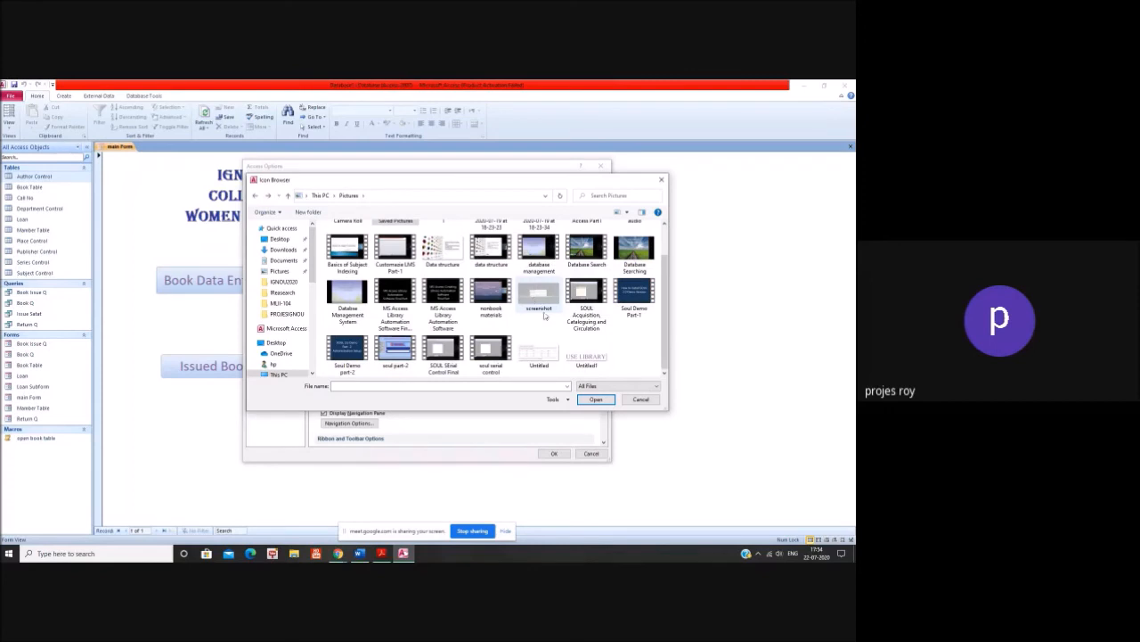
{"action": "left_click", "coordinate": [586, 355]}
{"action": "left_click", "coordinate": [597, 399]}
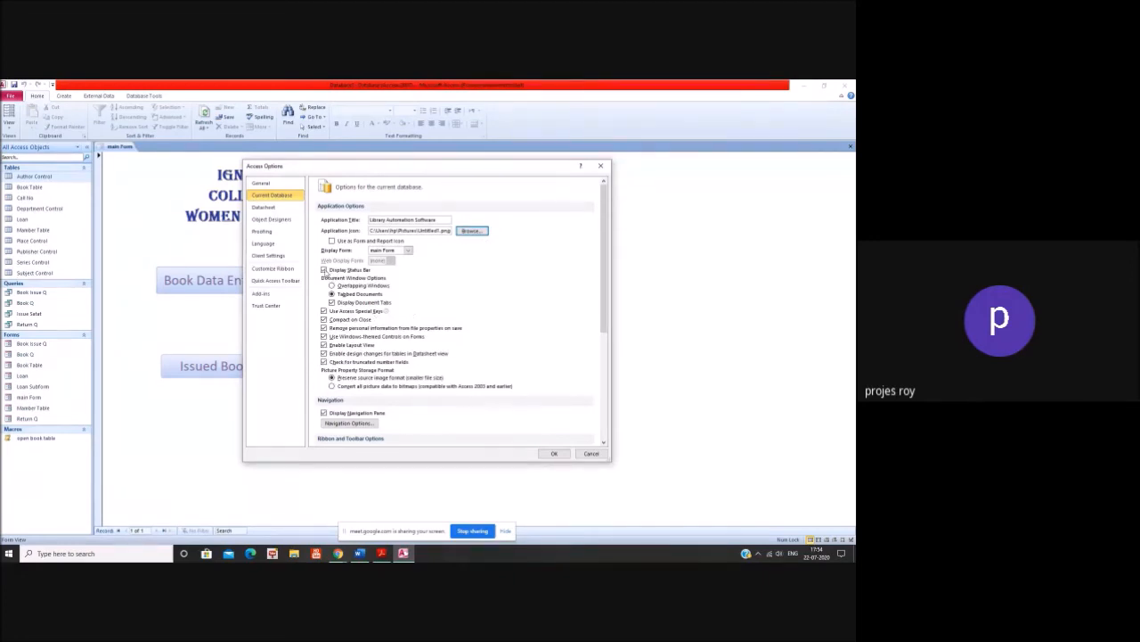
- Turn off the status bar, special keys, compact on close, personal information removal, Windows-themed controls, Layout View, datasheet design changes and truncated number field checks
{"action": "left_click", "coordinate": [323, 269]}
{"action": "left_click", "coordinate": [324, 310]}
{"action": "left_click", "coordinate": [323, 327]}
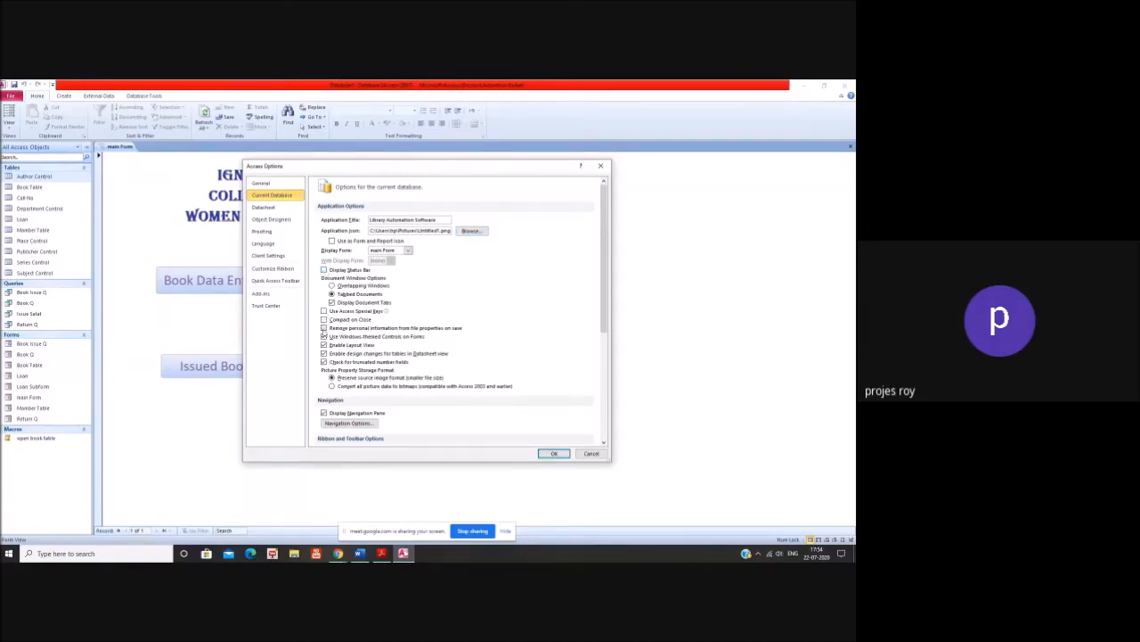
{"action": "left_click", "coordinate": [323, 336]}
{"action": "left_click", "coordinate": [324, 344]}
{"action": "left_click", "coordinate": [324, 362]}
- Turn off Display Navigation Pane, Allow Full Menus and Allow Default Shortcut Menus for the current database
{"action": "scroll", "coordinate": [356, 357], "scroll_direction": "down", "scroll_amount": 3}
{"action": "left_click", "coordinate": [368, 350]}
{"action": "scroll", "coordinate": [369, 349], "scroll_direction": "down", "scroll_amount": 4}
{"action": "left_click", "coordinate": [323, 321]}
{"action": "left_click", "coordinate": [324, 329]}
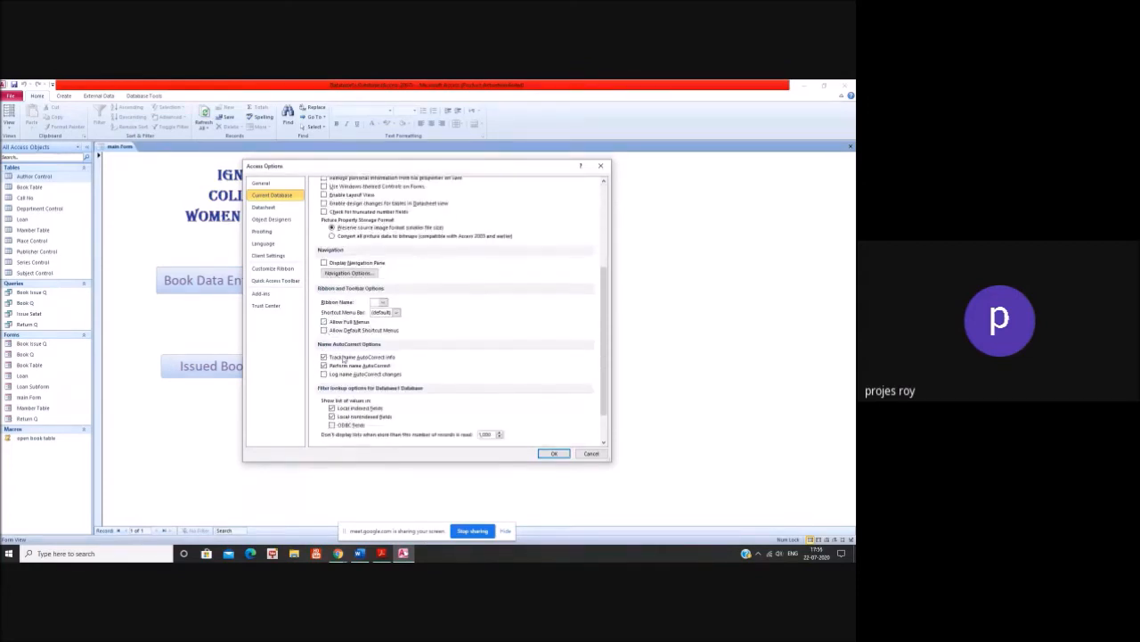
- Turn off Track name AutoCorrect info, the local indexed and nonindexed field lookups, and the Access 2010 compatible cache format
{"action": "left_click", "coordinate": [323, 357]}
{"action": "scroll", "coordinate": [328, 361], "scroll_direction": "down", "scroll_amount": 2}
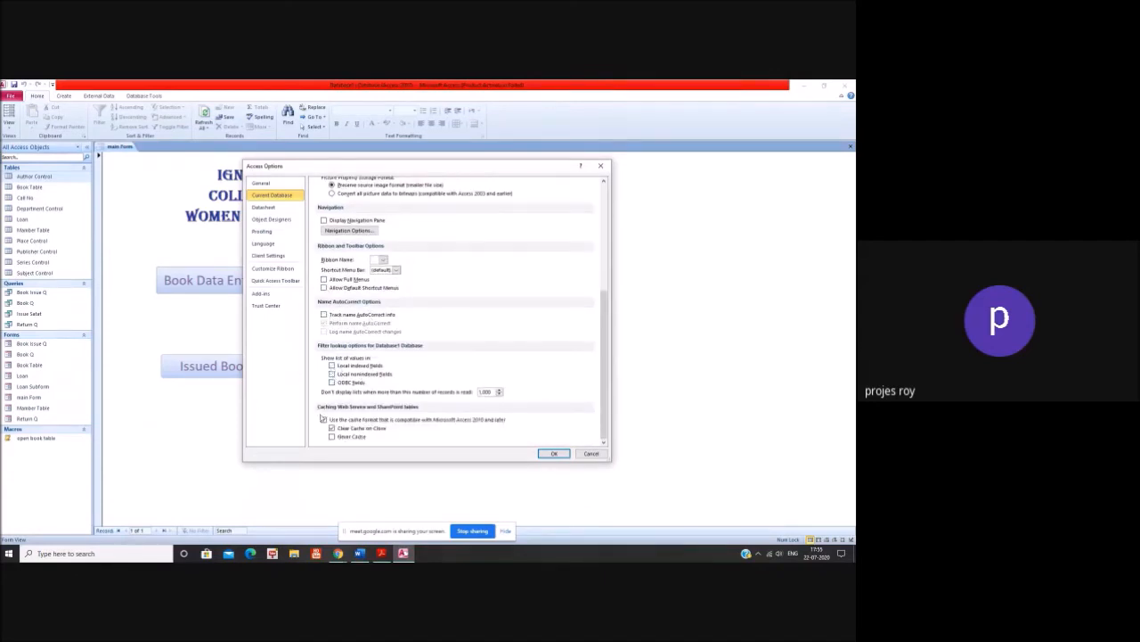
{"action": "left_click", "coordinate": [324, 420]}
{"action": "left_click", "coordinate": [289, 207]}
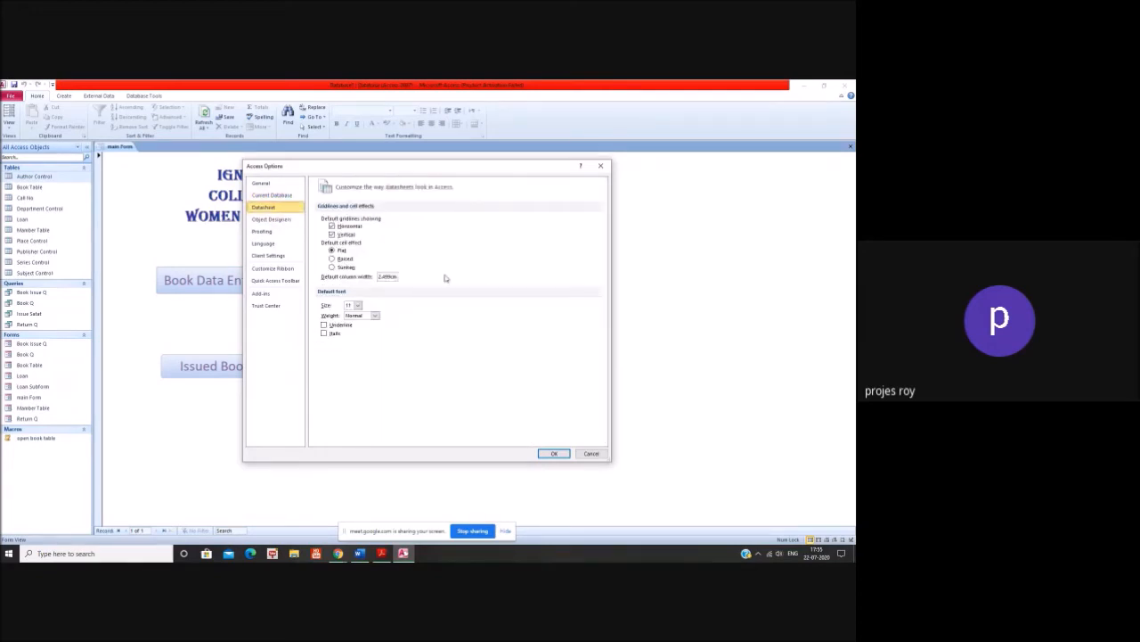
{"action": "left_click", "coordinate": [269, 221]}
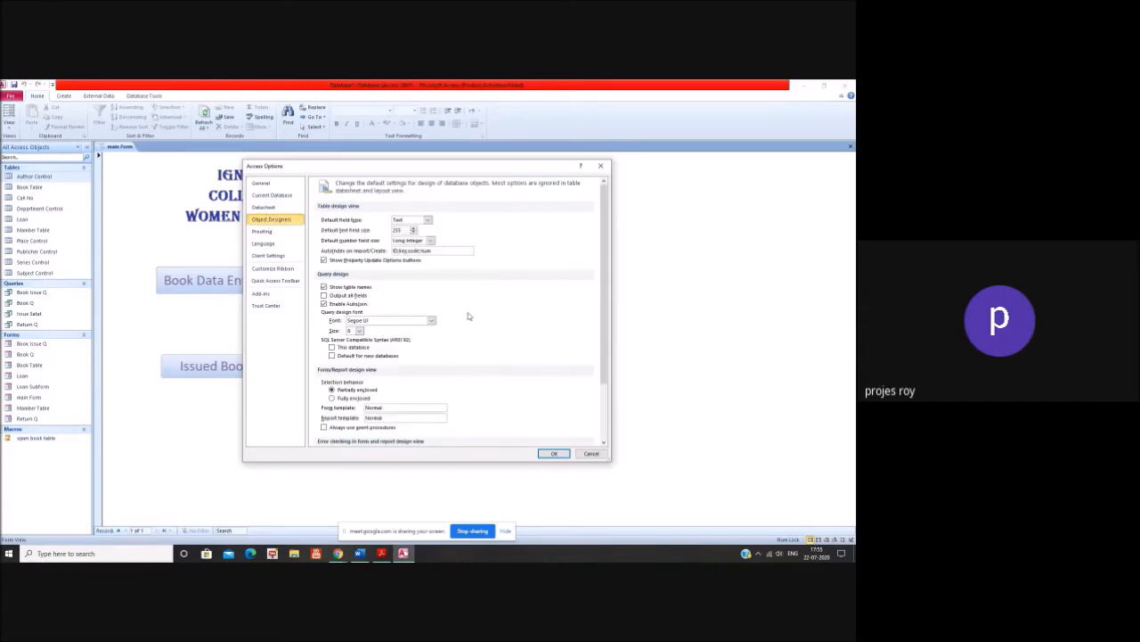
{"action": "left_click", "coordinate": [269, 232]}
{"action": "left_click", "coordinate": [274, 208]}
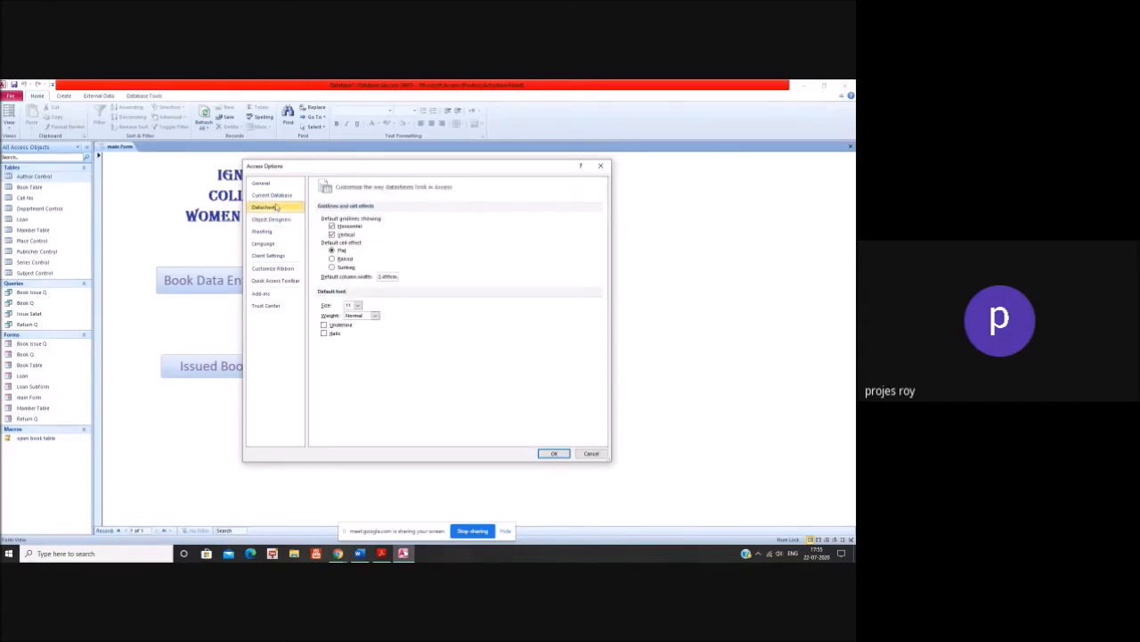
{"action": "left_click", "coordinate": [274, 195]}
- Apply the current database options, agreeing to the dependency update, and reopen Database1.accdb
{"action": "left_click", "coordinate": [553, 454]}
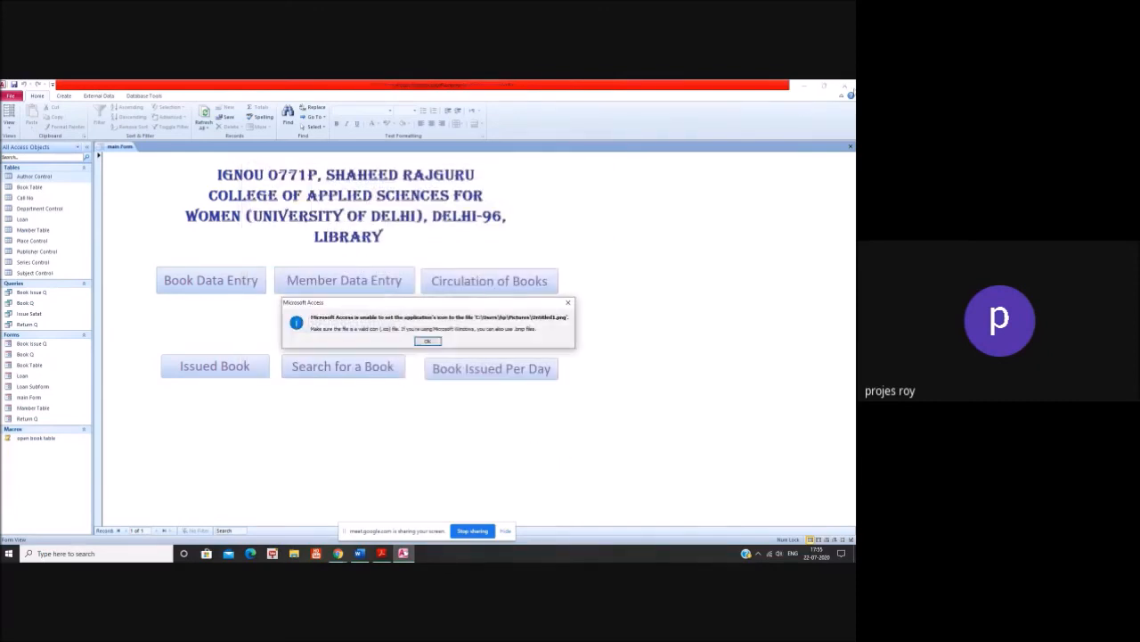
{"action": "left_click", "coordinate": [427, 342]}
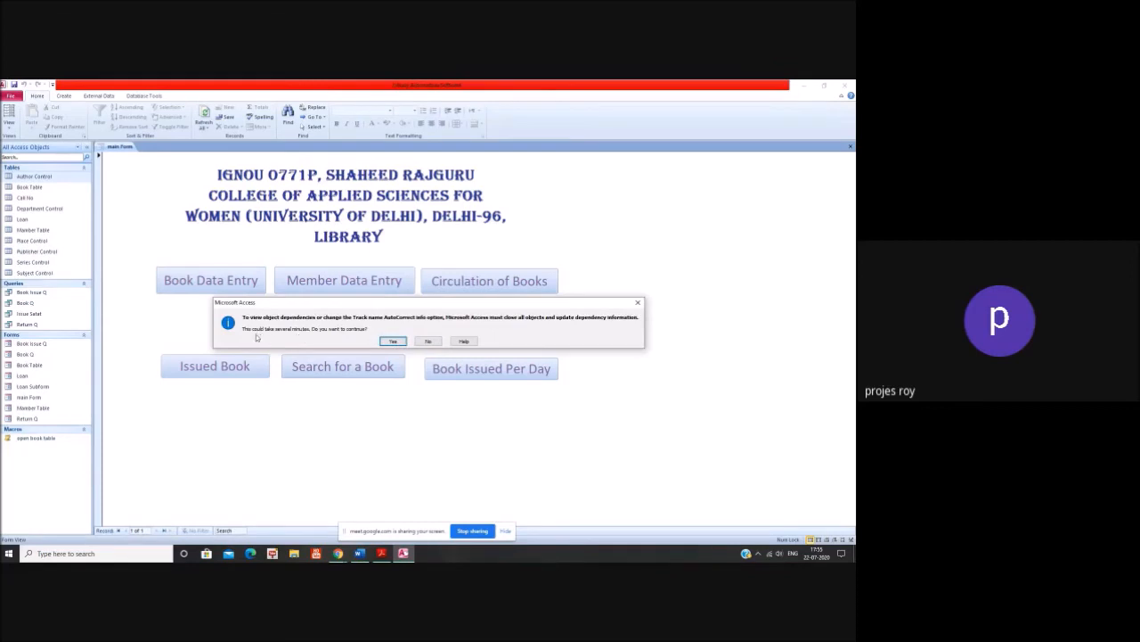
{"action": "left_click", "coordinate": [400, 343]}
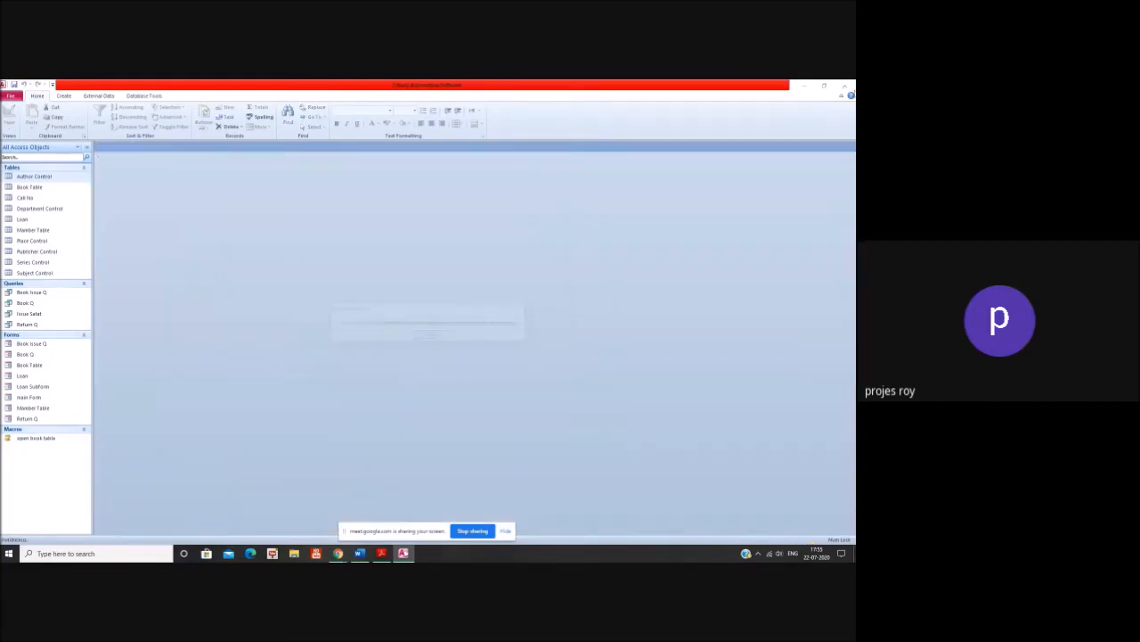
{"action": "left_click", "coordinate": [428, 335]}
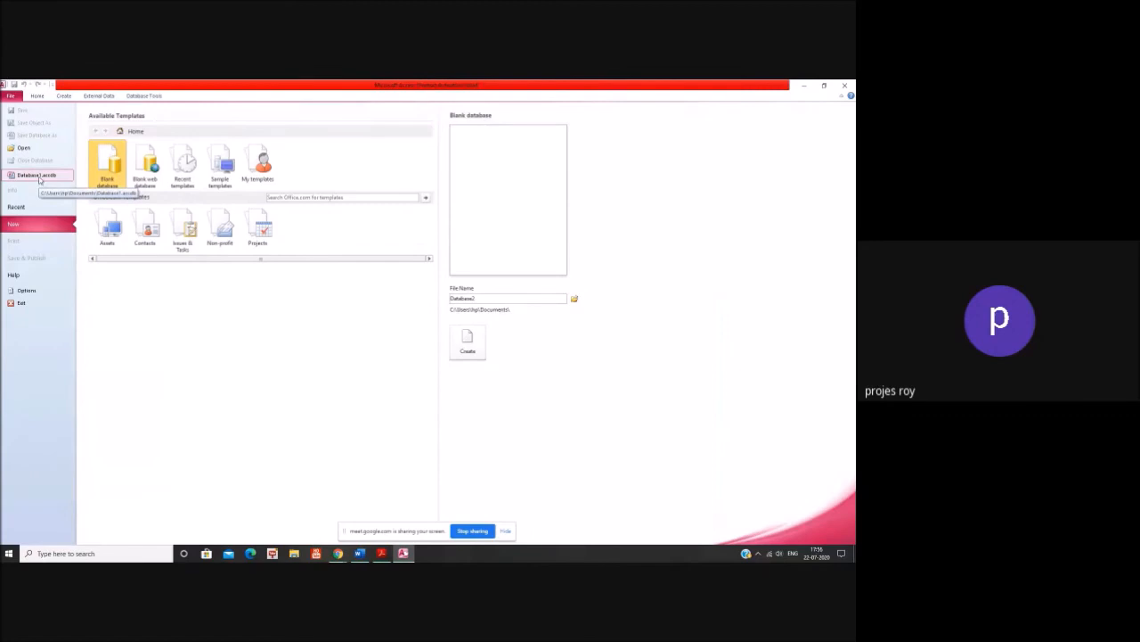
{"action": "left_click", "coordinate": [39, 179]}
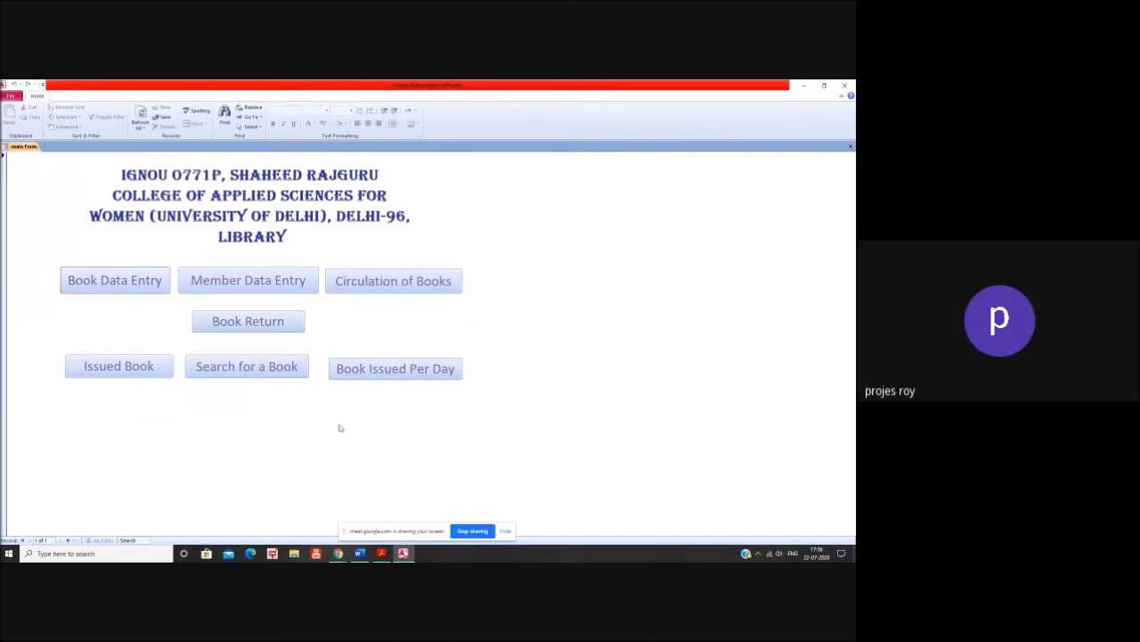
- Test the Book Data Entry and Member Data Entry buttons in the reopened database, closing each form with its own Close command
{"action": "left_click", "coordinate": [117, 289]}
{"action": "left_click", "coordinate": [116, 289]}
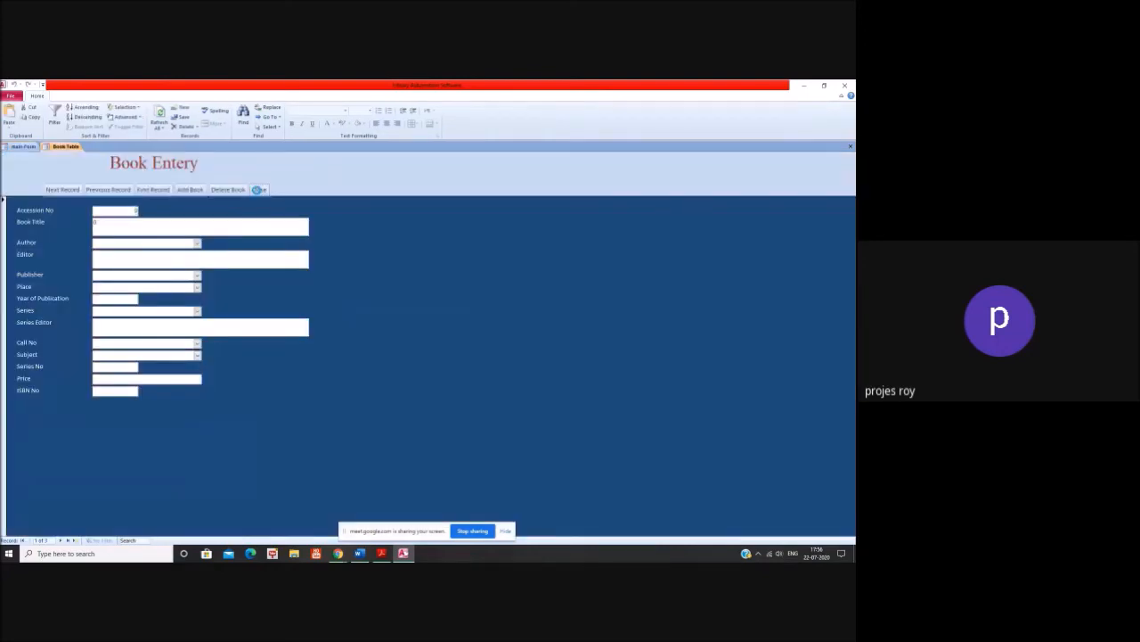
{"action": "left_click", "coordinate": [257, 188]}
{"action": "left_click", "coordinate": [207, 278]}
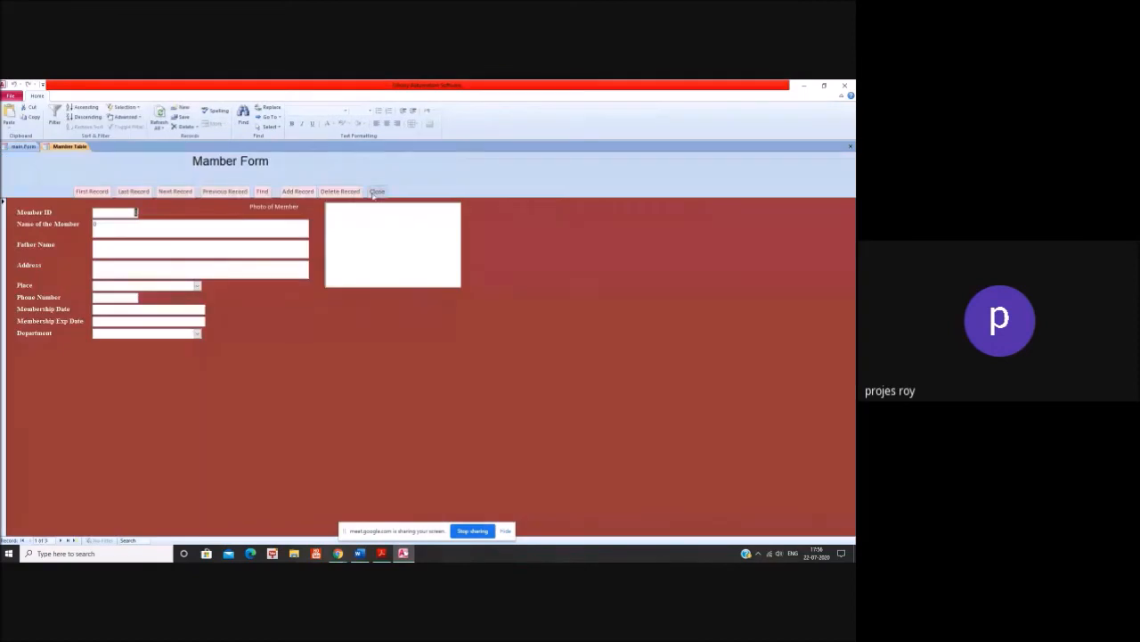
{"action": "left_click", "coordinate": [375, 192]}
- Test the Circulation of Books, Book Return and Issued Book buttons, closing whatever each one opens
{"action": "left_click", "coordinate": [375, 282]}
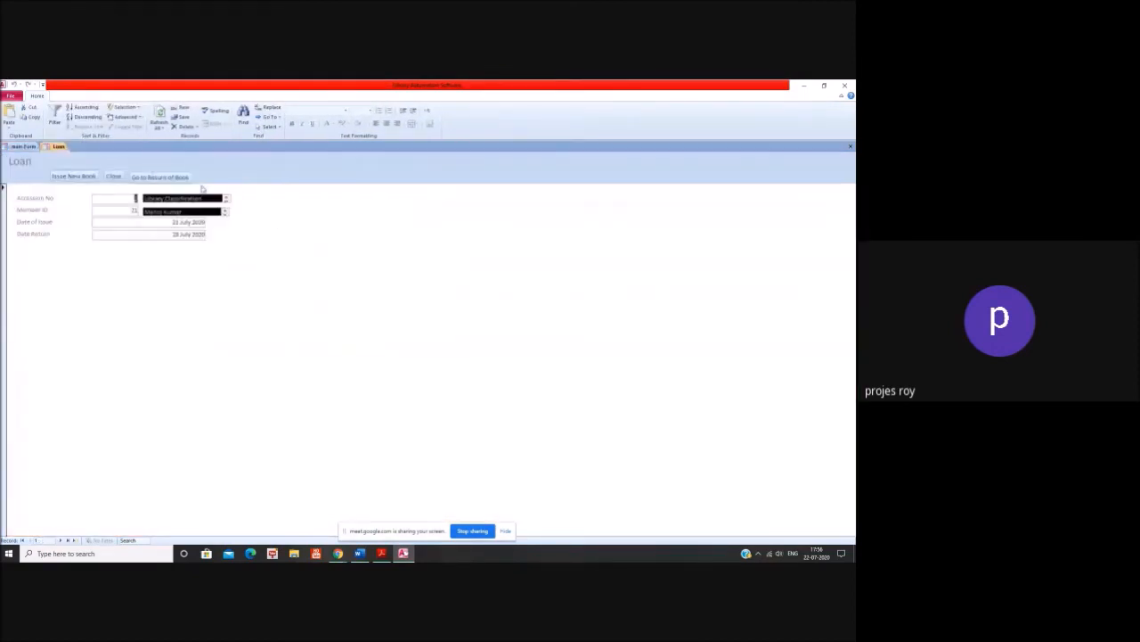
{"action": "left_click", "coordinate": [113, 176]}
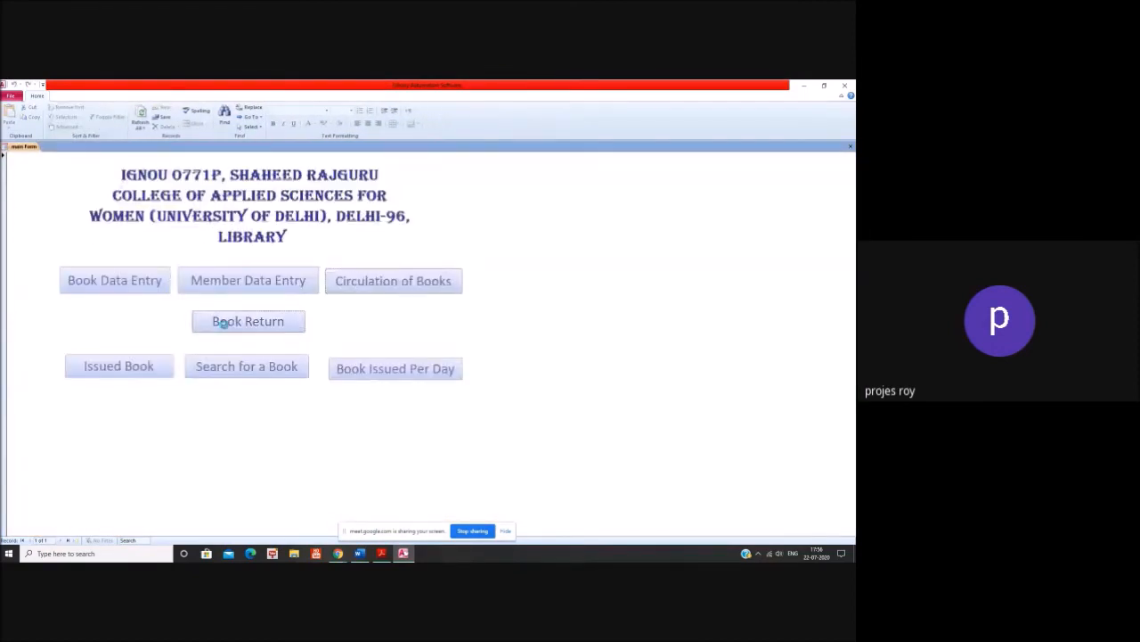
{"action": "left_click", "coordinate": [223, 323]}
{"action": "left_click", "coordinate": [458, 258]}
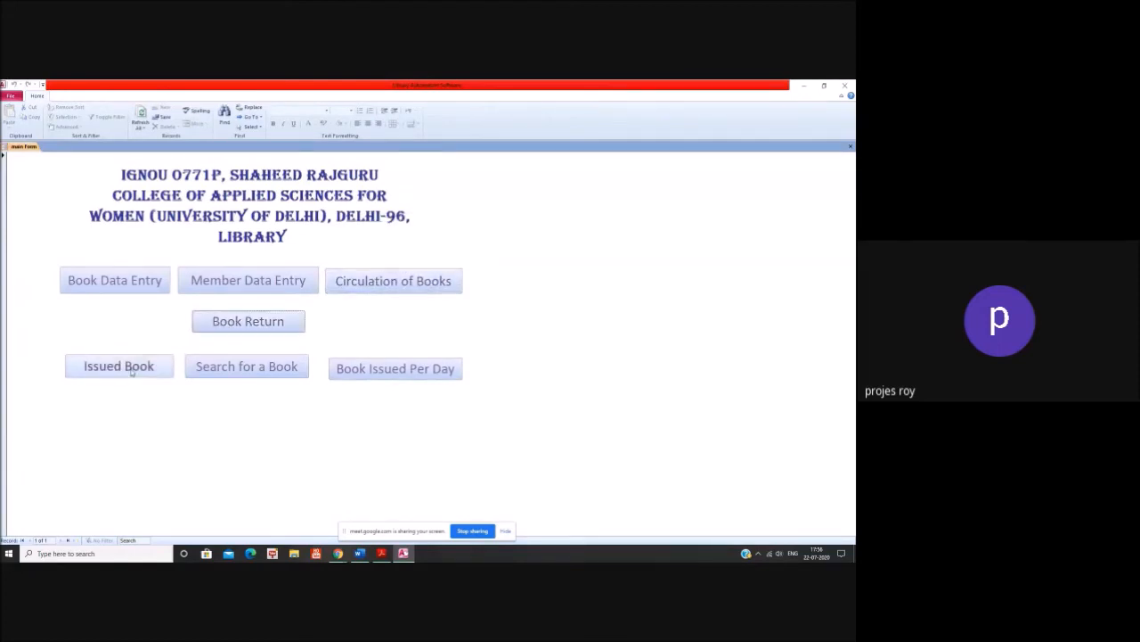
{"action": "left_click", "coordinate": [130, 368]}
{"action": "left_click", "coordinate": [115, 177]}
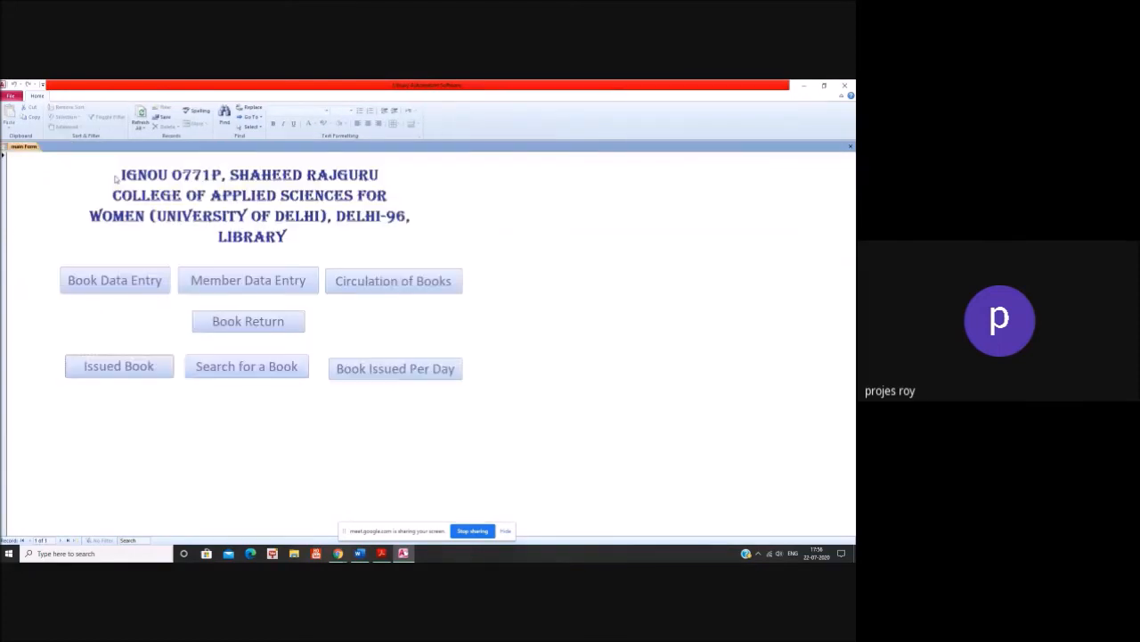
- Search for a book with the title pattern lib*, try the More... command on its record, and close the Book Q form
{"action": "left_click", "coordinate": [230, 375]}
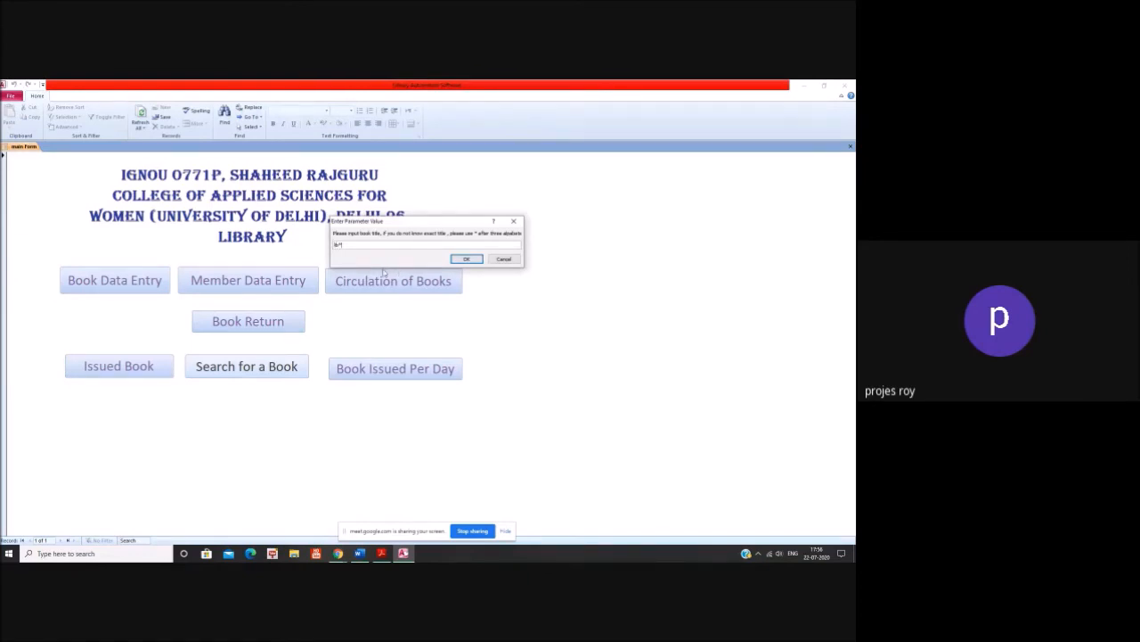
{"action": "key", "text": "Return"}
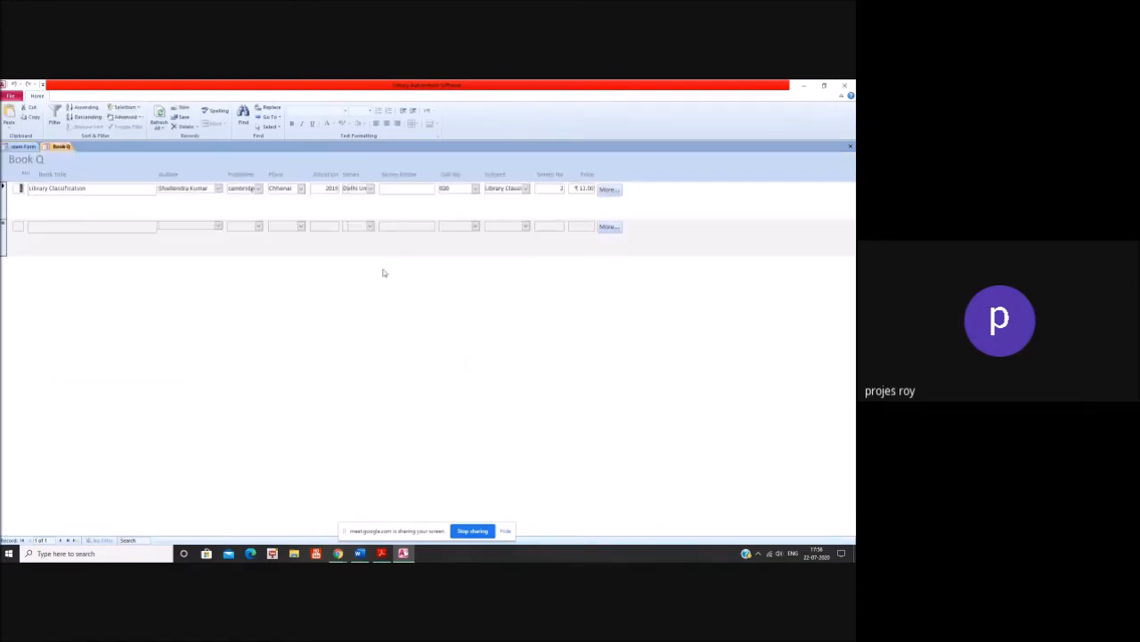
{"action": "left_click", "coordinate": [609, 190]}
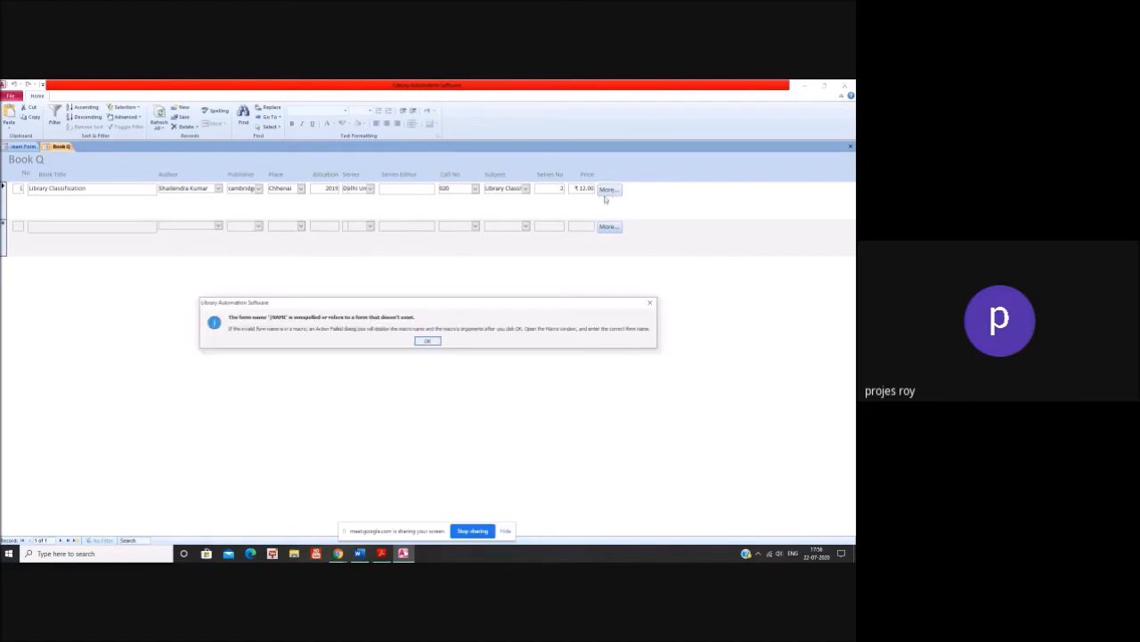
{"action": "left_click", "coordinate": [427, 342]}
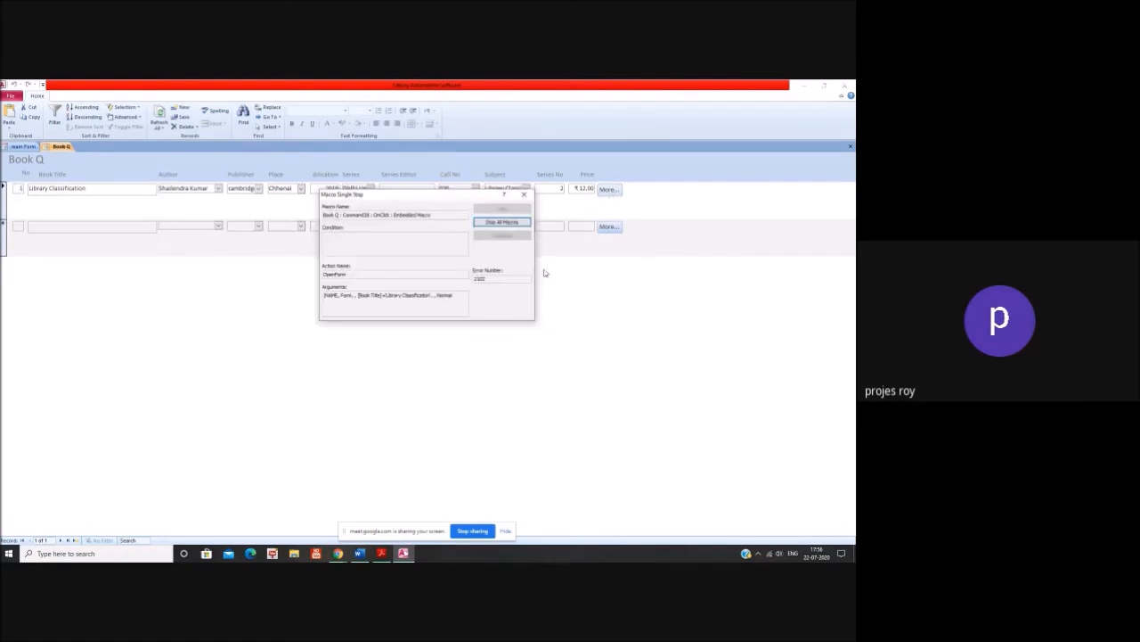
{"action": "left_click", "coordinate": [526, 191]}
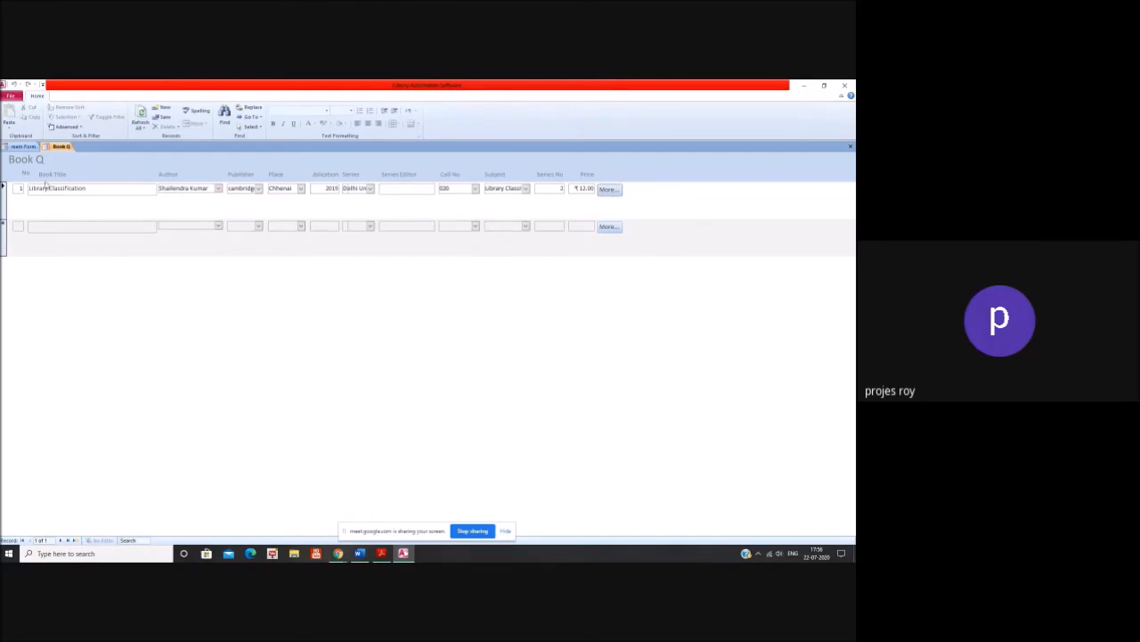
{"action": "left_click", "coordinate": [850, 148]}
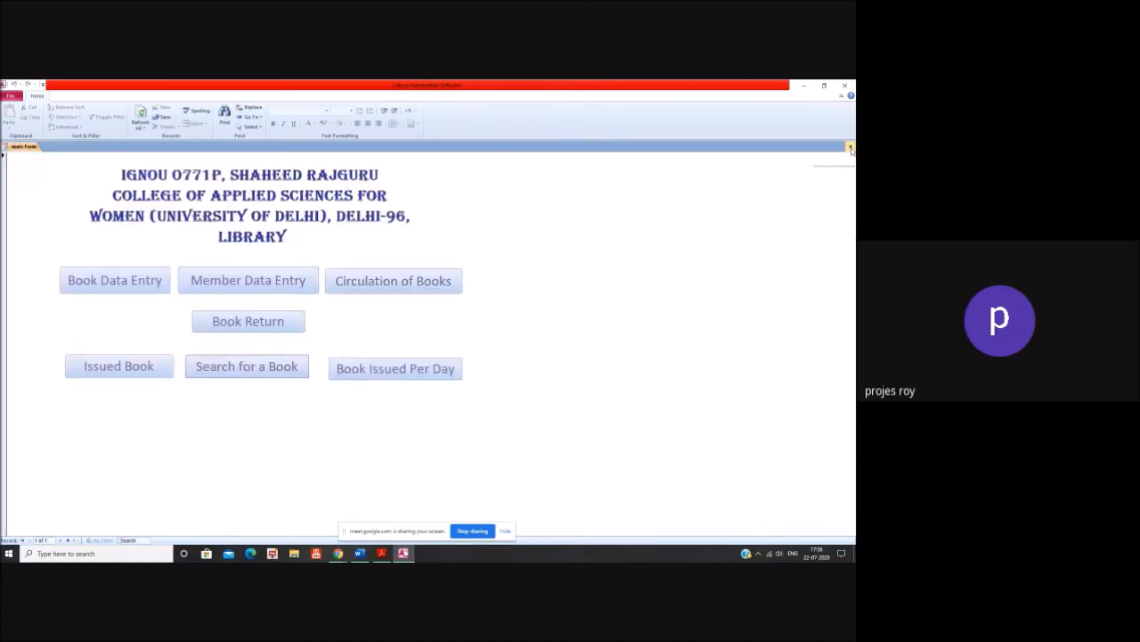
- Open the Issued Book form, step forward and back through its book records, and close the form
{"action": "left_click", "coordinate": [146, 373]}
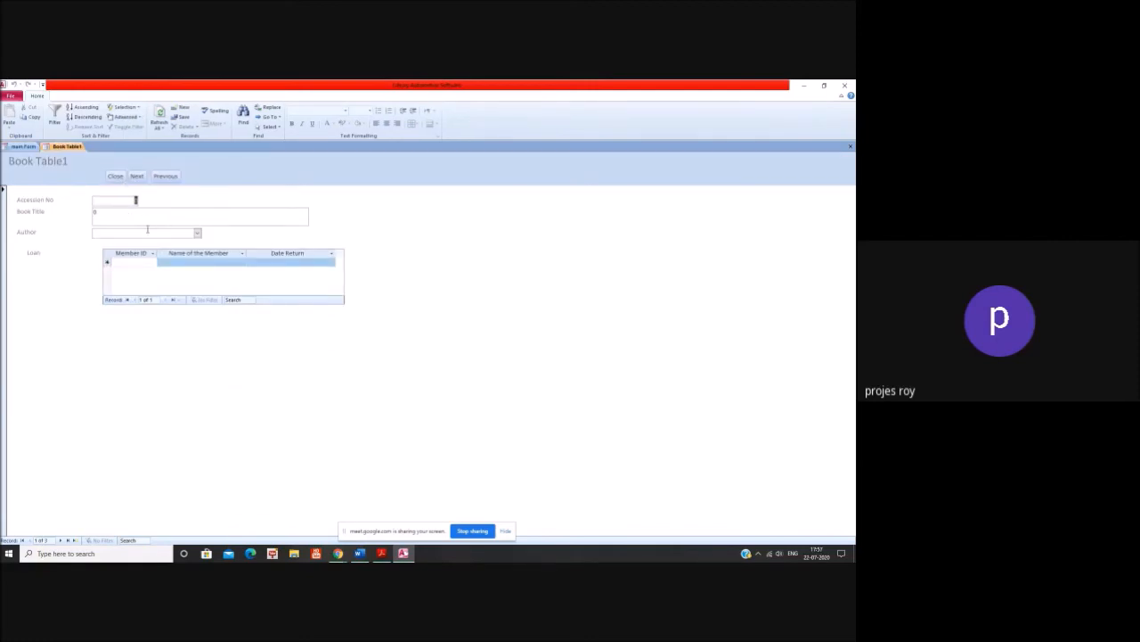
{"action": "left_click", "coordinate": [137, 177]}
{"action": "left_click", "coordinate": [137, 176]}
{"action": "left_click", "coordinate": [138, 177]}
{"action": "left_click", "coordinate": [156, 176]}
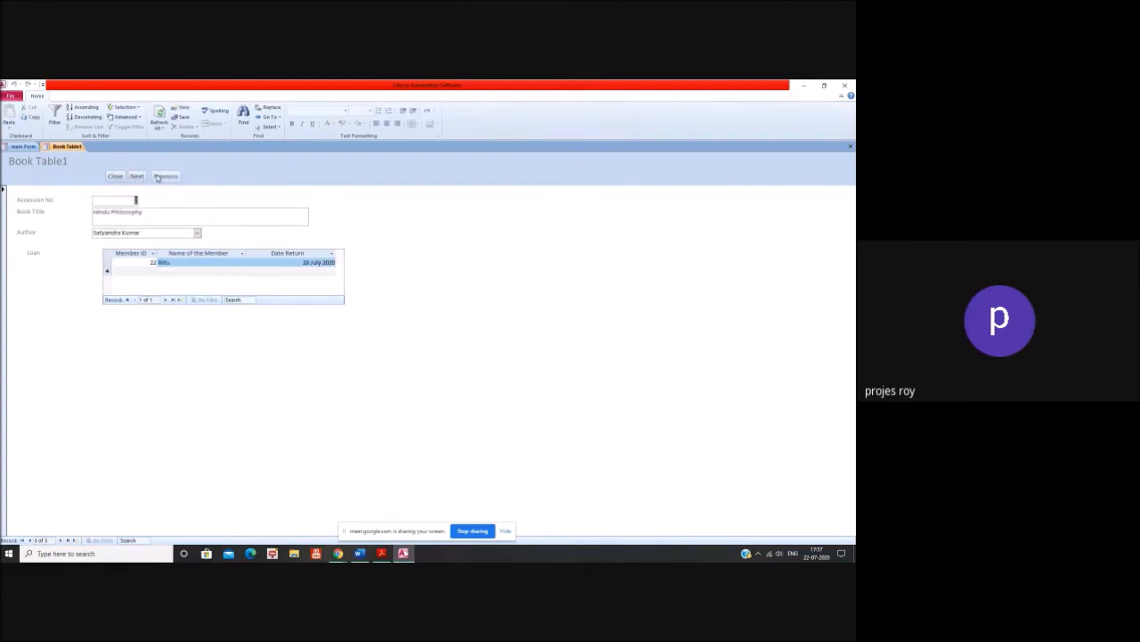
{"action": "left_click", "coordinate": [156, 176]}
{"action": "left_click", "coordinate": [115, 176]}
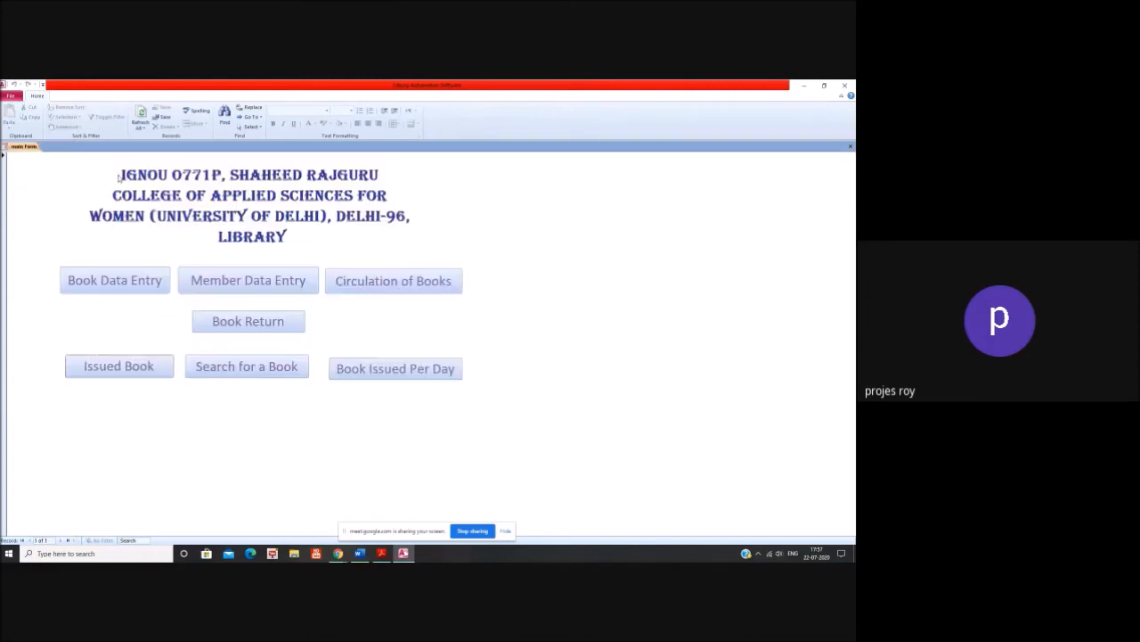
- Dismiss the book search prompt, and return an issued book by its accession number, confirming the loan record's deletion and closing the form
{"action": "left_click", "coordinate": [255, 373]}
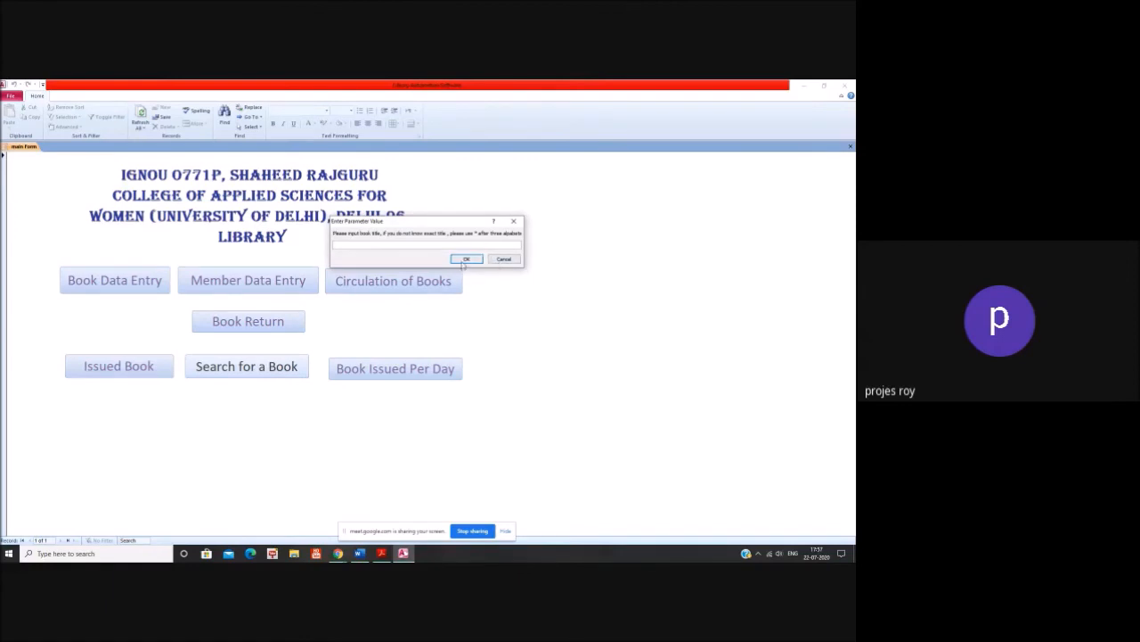
{"action": "left_click", "coordinate": [514, 262]}
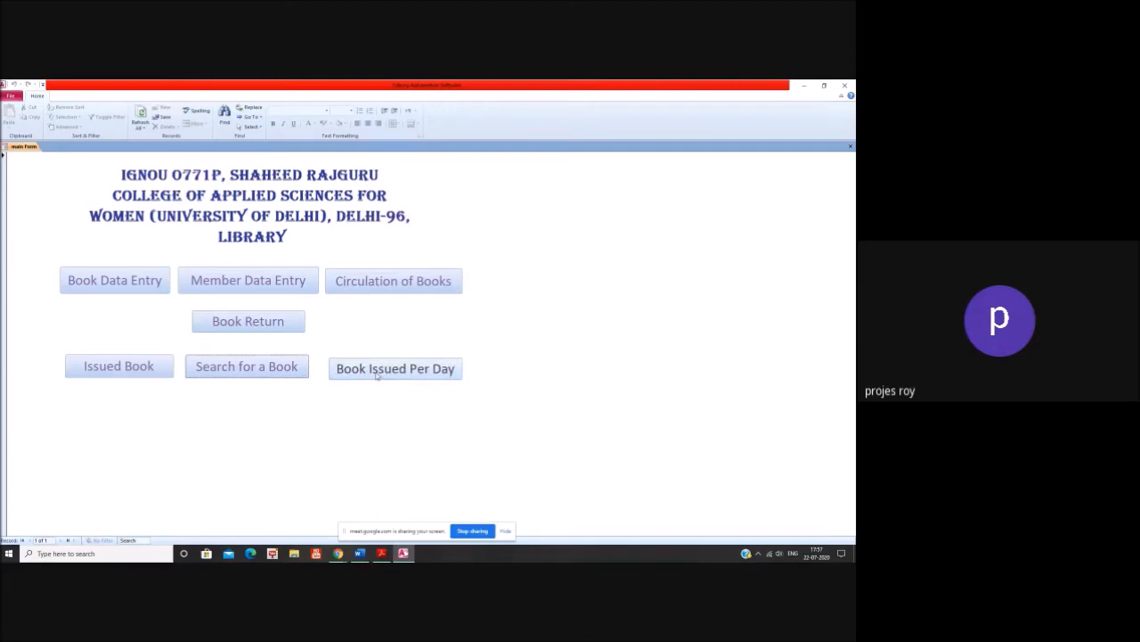
{"action": "left_click", "coordinate": [264, 327]}
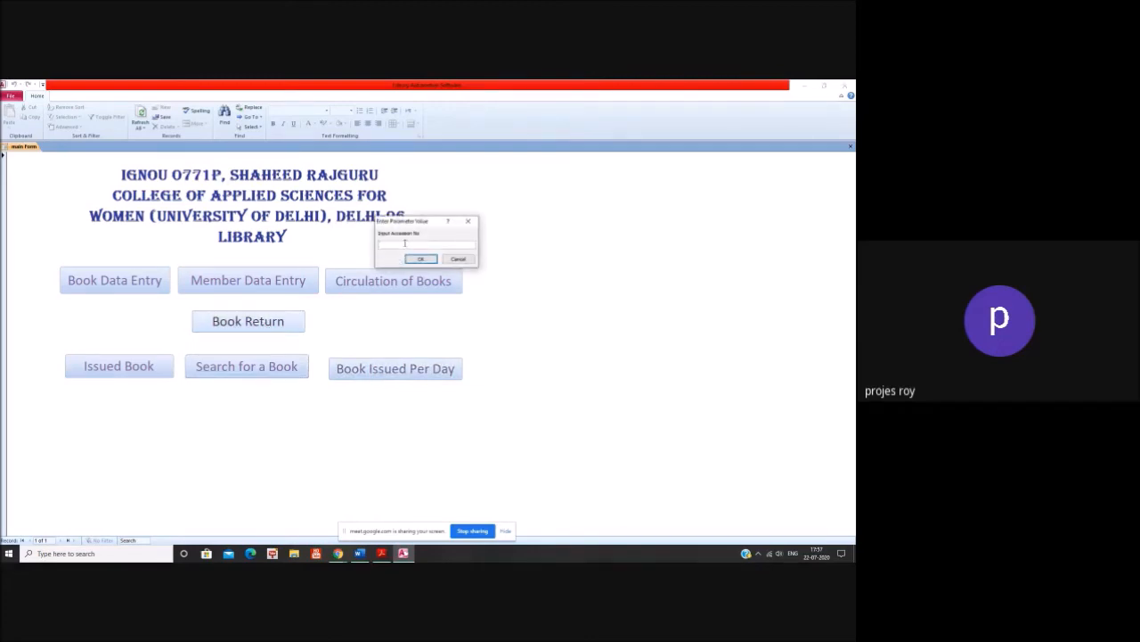
{"action": "type", "text": "22"}
{"action": "left_click", "coordinate": [422, 260]}
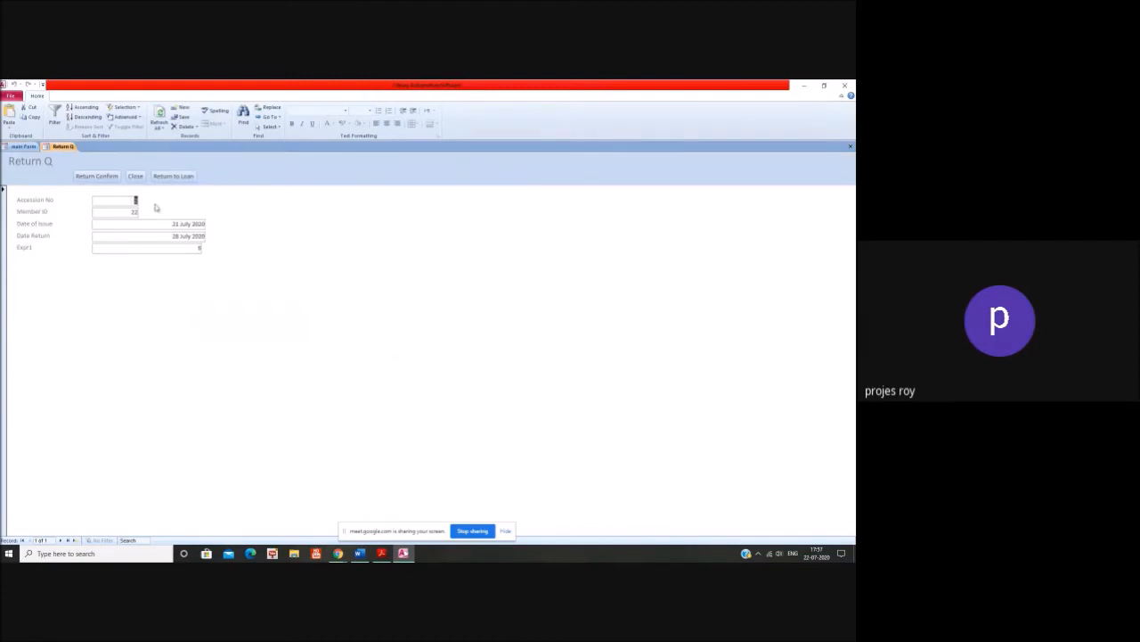
{"action": "left_click", "coordinate": [110, 179]}
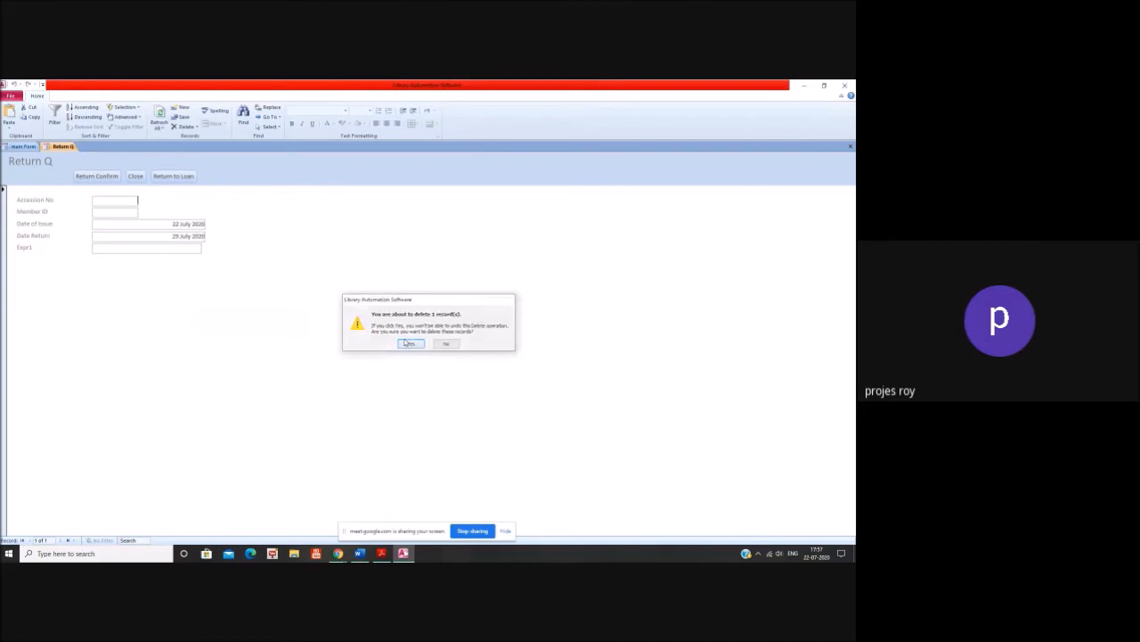
{"action": "left_click", "coordinate": [410, 343]}
{"action": "left_click", "coordinate": [138, 177]}
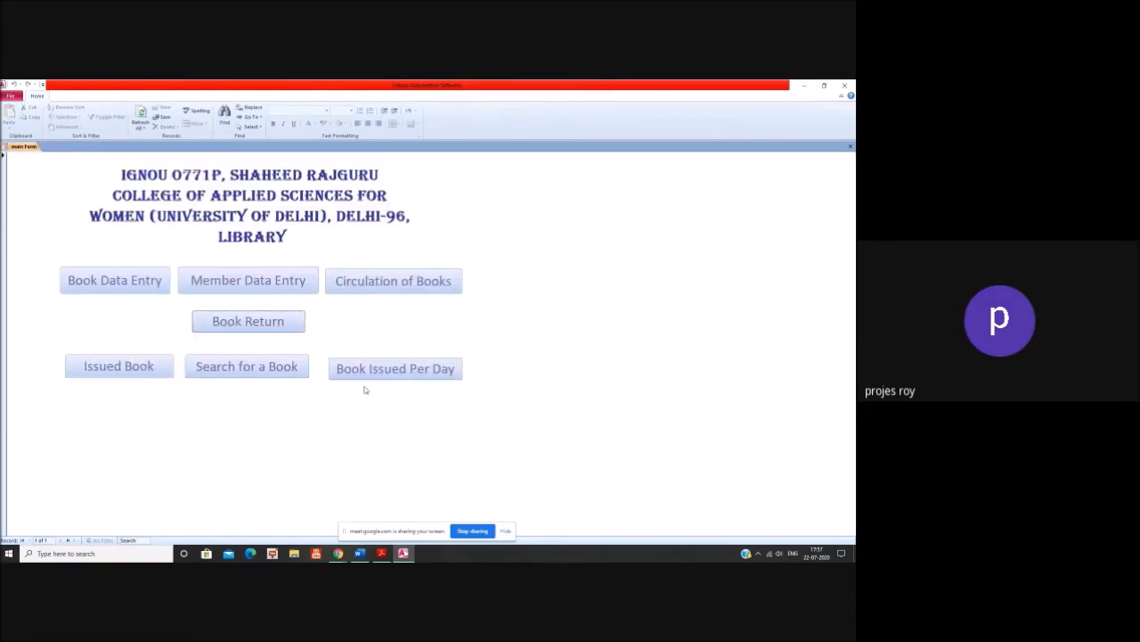
- Issue the book with accession number 2 to a member in the Loan form, viewing the Book Issued Per Day list before and after
{"action": "left_click", "coordinate": [368, 374]}
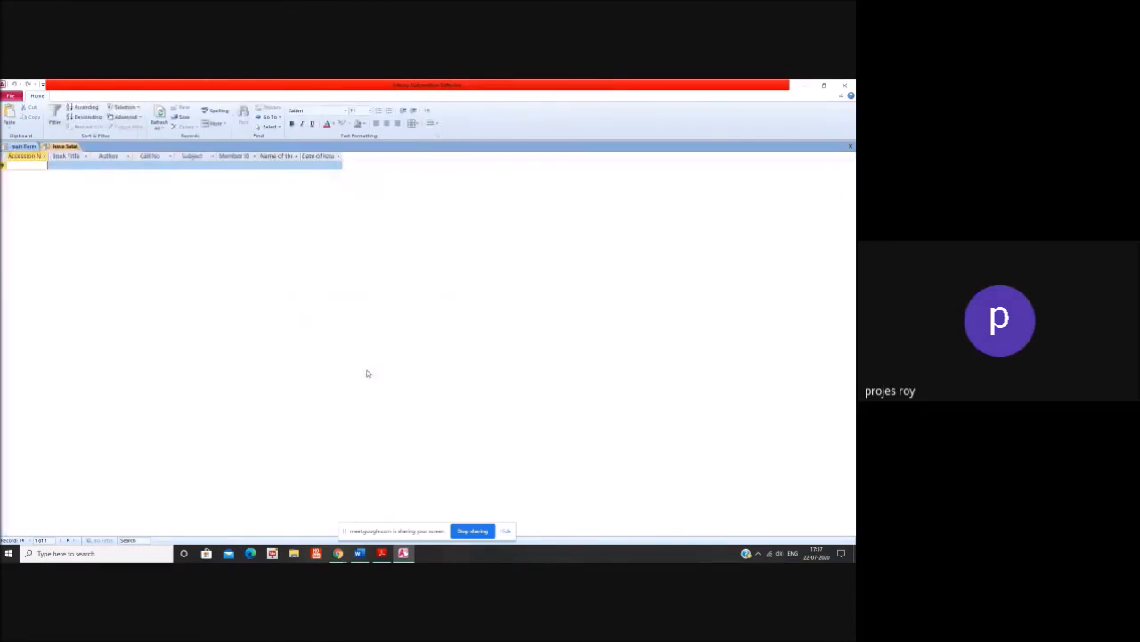
{"action": "left_click", "coordinate": [849, 148]}
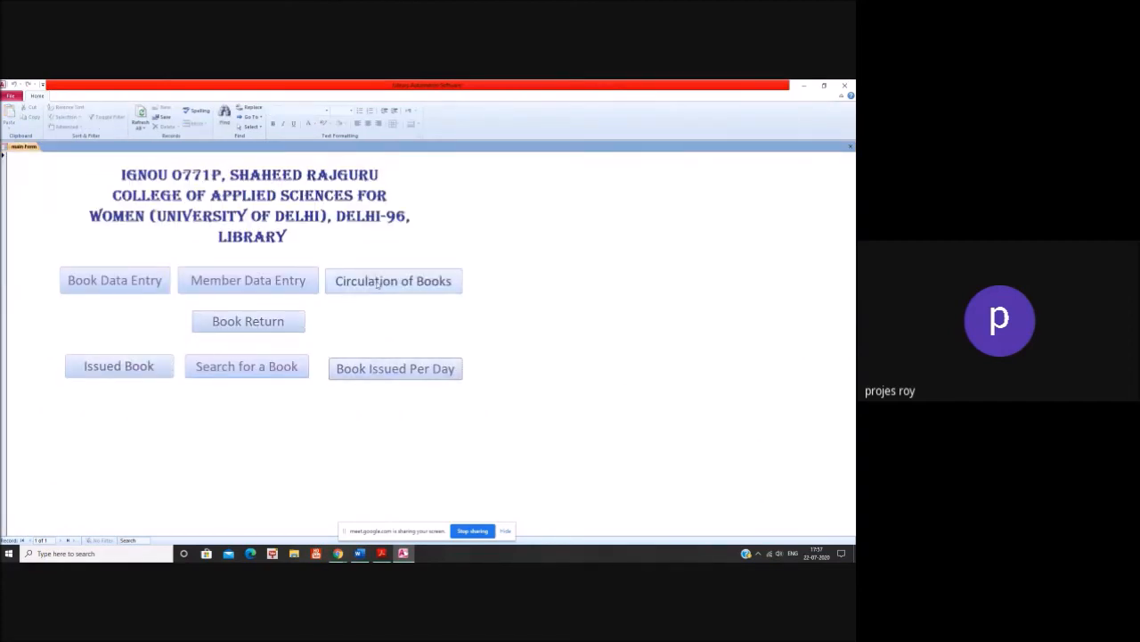
{"action": "left_click", "coordinate": [372, 285]}
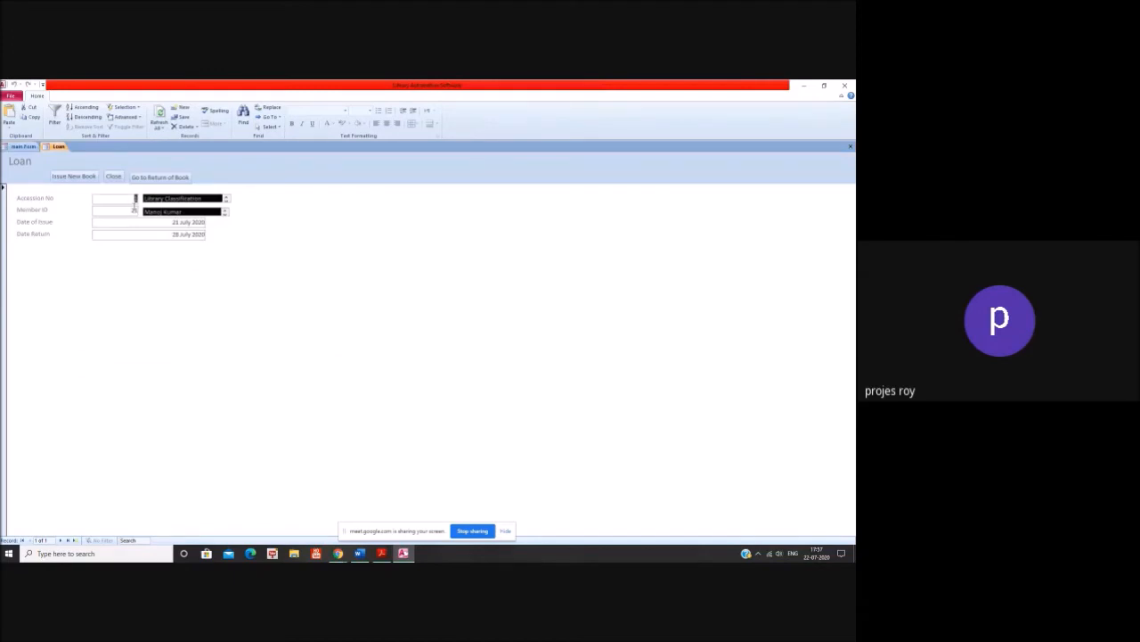
{"action": "left_click", "coordinate": [89, 177]}
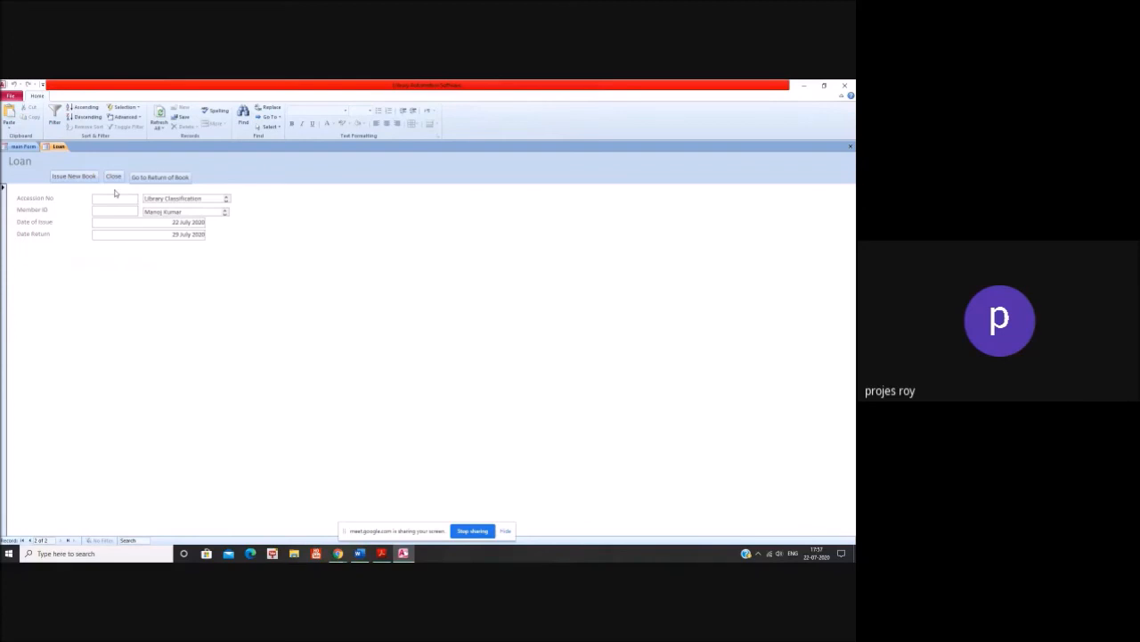
{"action": "type", "text": "2"}
{"action": "key", "text": "Tab"}
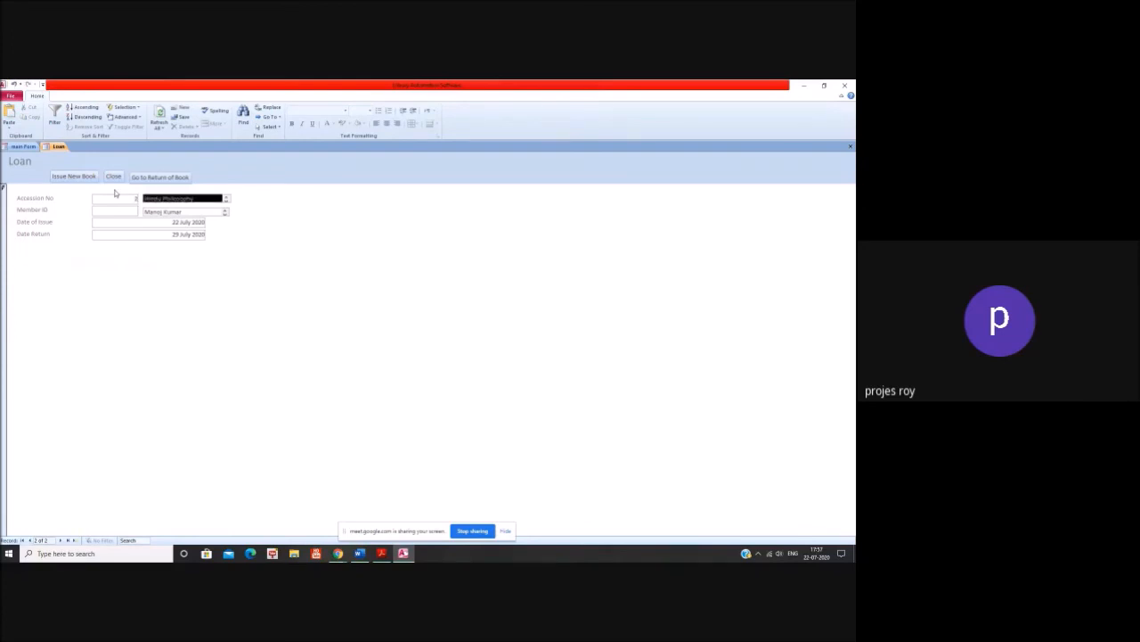
{"action": "type", "text": "22"}
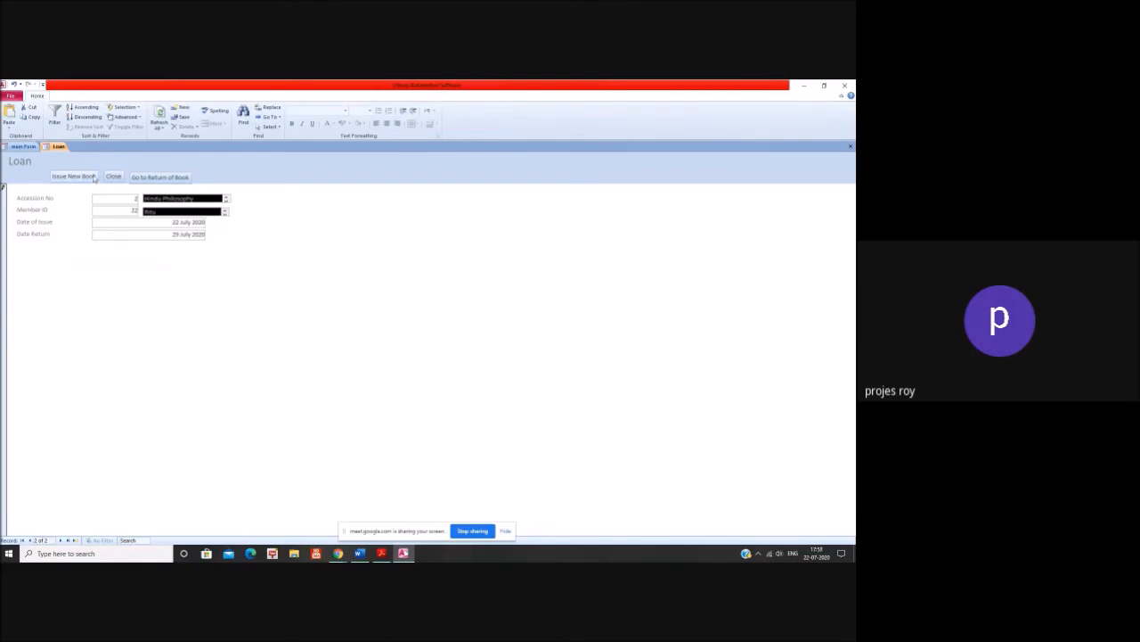
{"action": "left_click", "coordinate": [93, 176]}
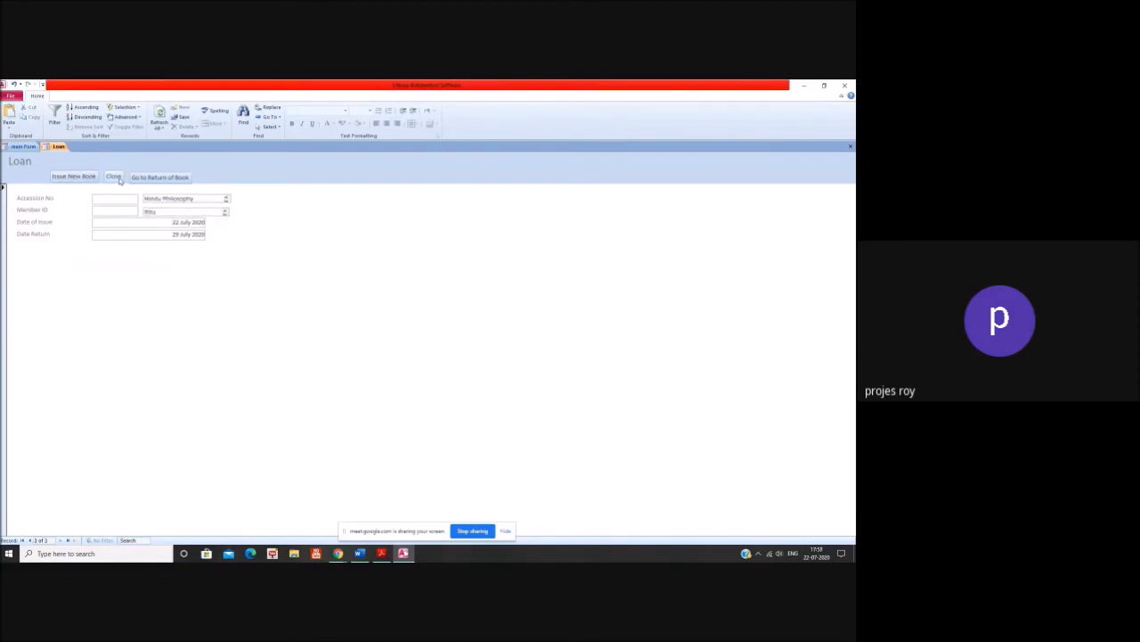
{"action": "left_click", "coordinate": [115, 176]}
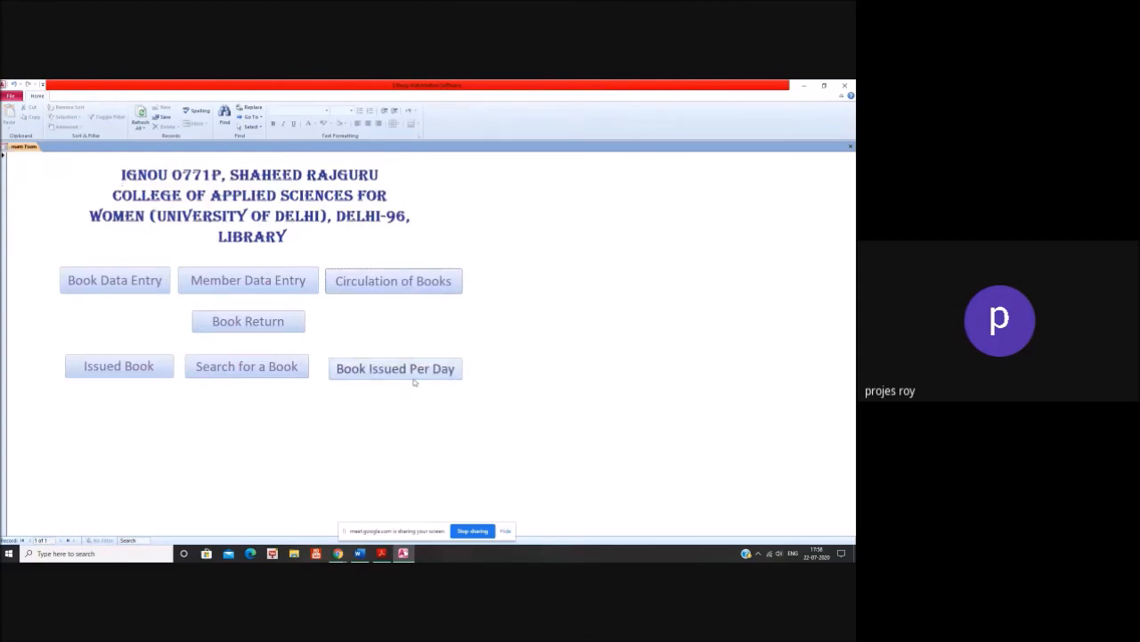
{"action": "left_click", "coordinate": [413, 377]}
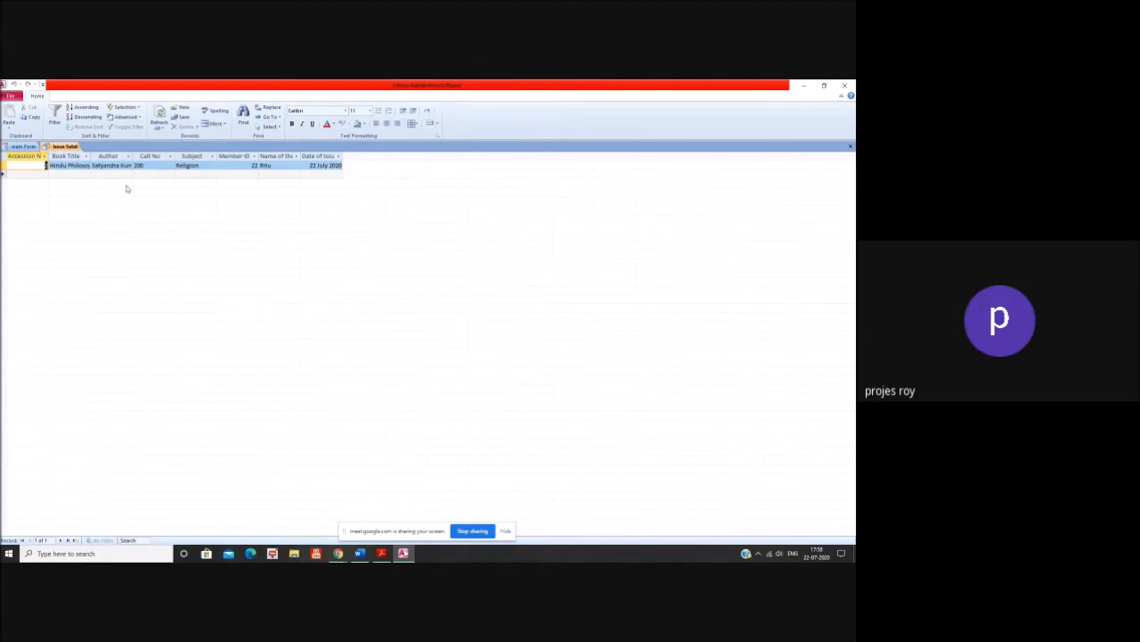
{"action": "left_click", "coordinate": [850, 149]}
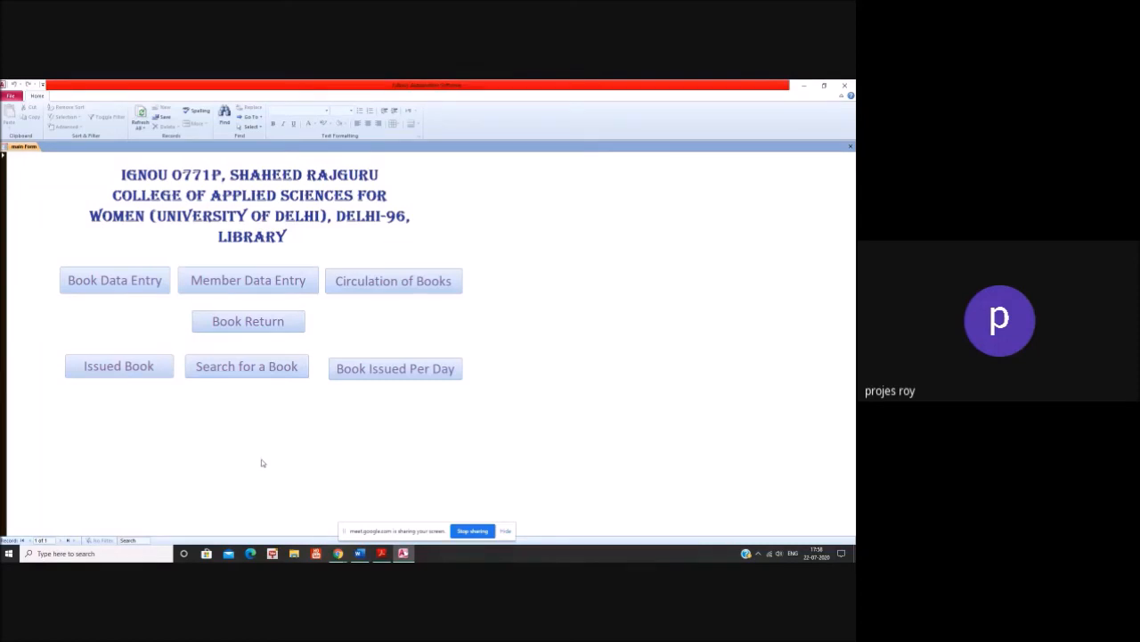
- Close the database and reopen Database1.accdb with its startup options bypassed, dismissing the activation notice
{"action": "left_click", "coordinate": [844, 87]}
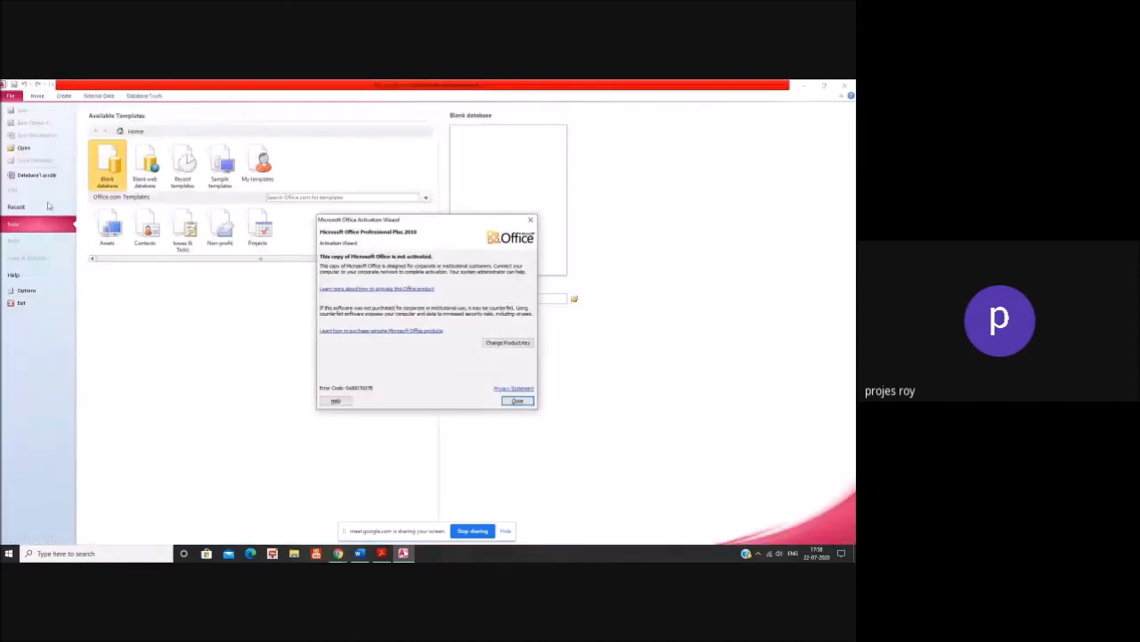
{"action": "left_click", "coordinate": [517, 401]}
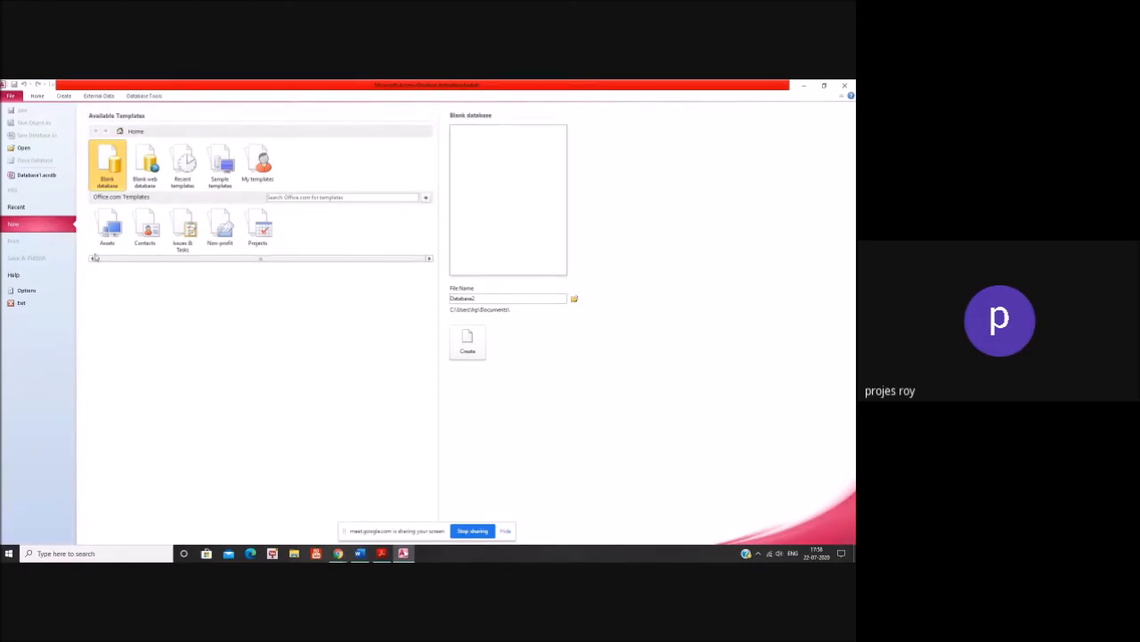
{"action": "left_click", "coordinate": [41, 177]}
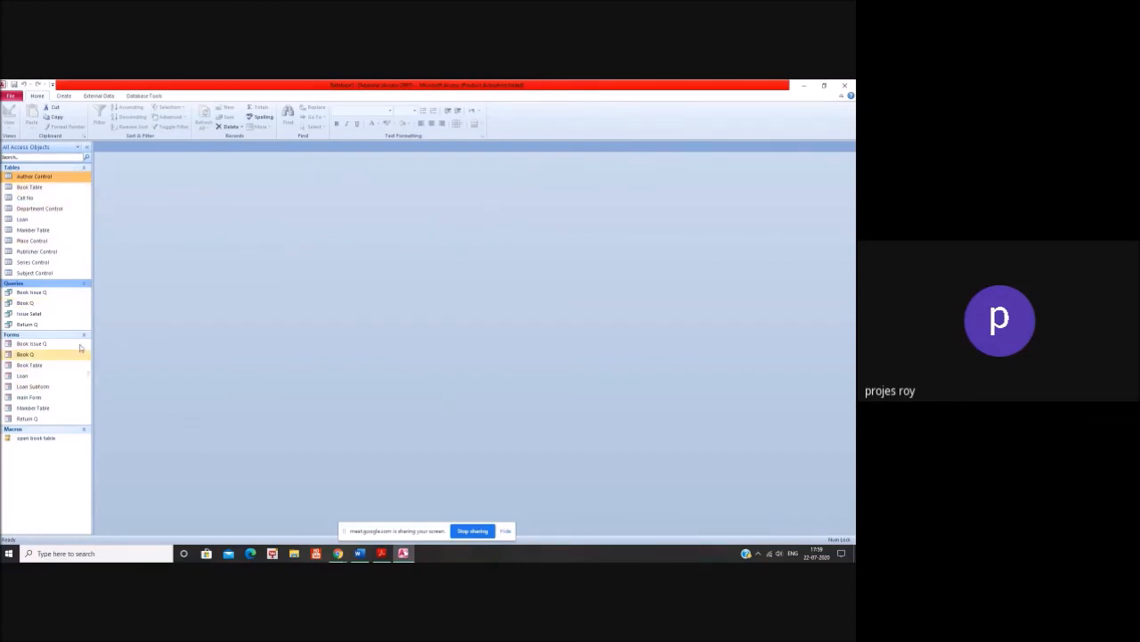
- Review the Current Database settings in Access Options and leave them without changes
{"action": "left_click", "coordinate": [10, 95]}
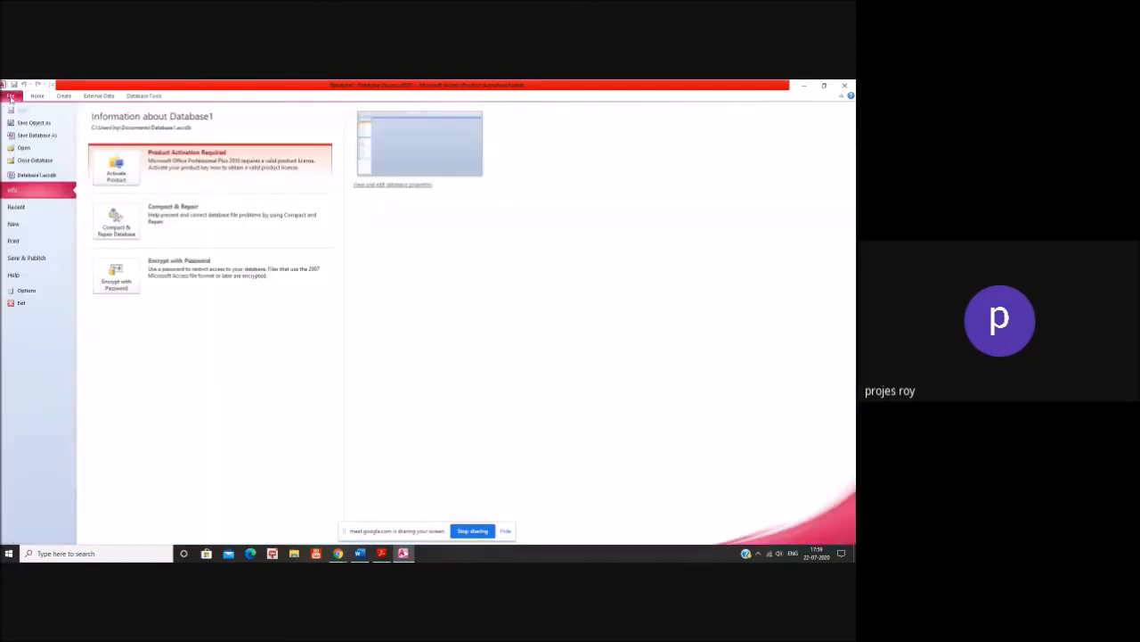
{"action": "left_click", "coordinate": [26, 290]}
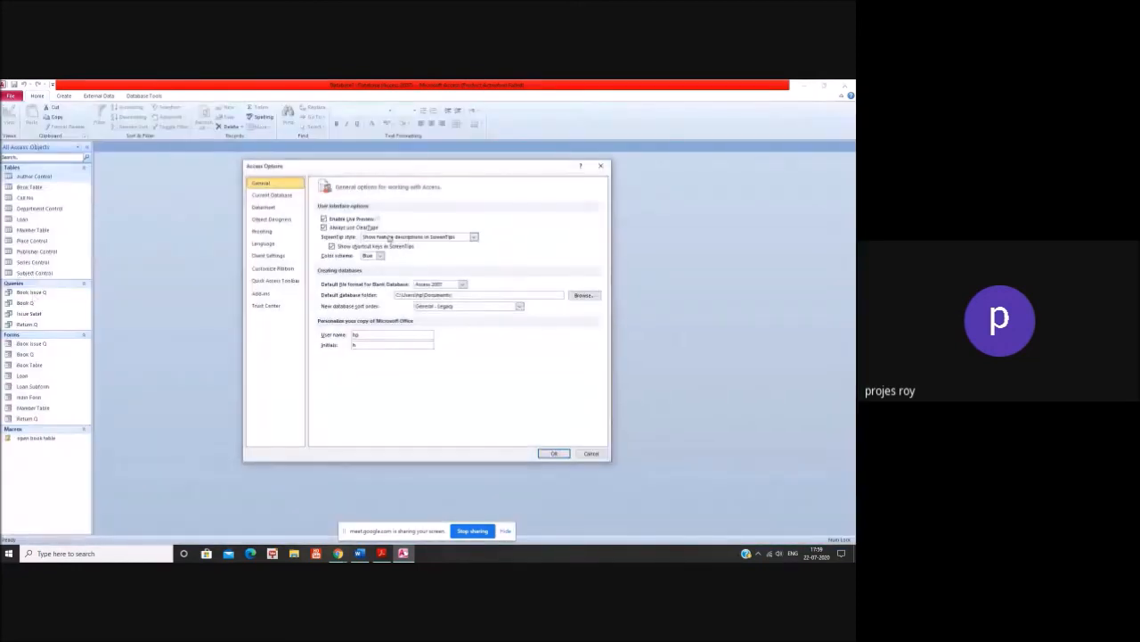
{"action": "left_click", "coordinate": [272, 195]}
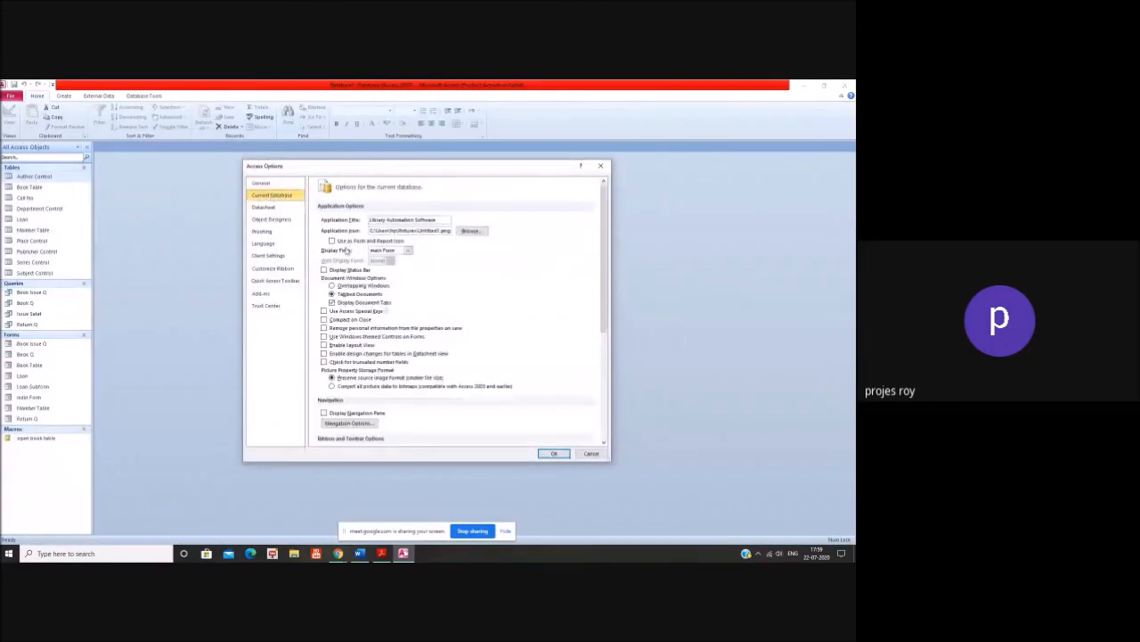
{"action": "left_click", "coordinate": [589, 454]}
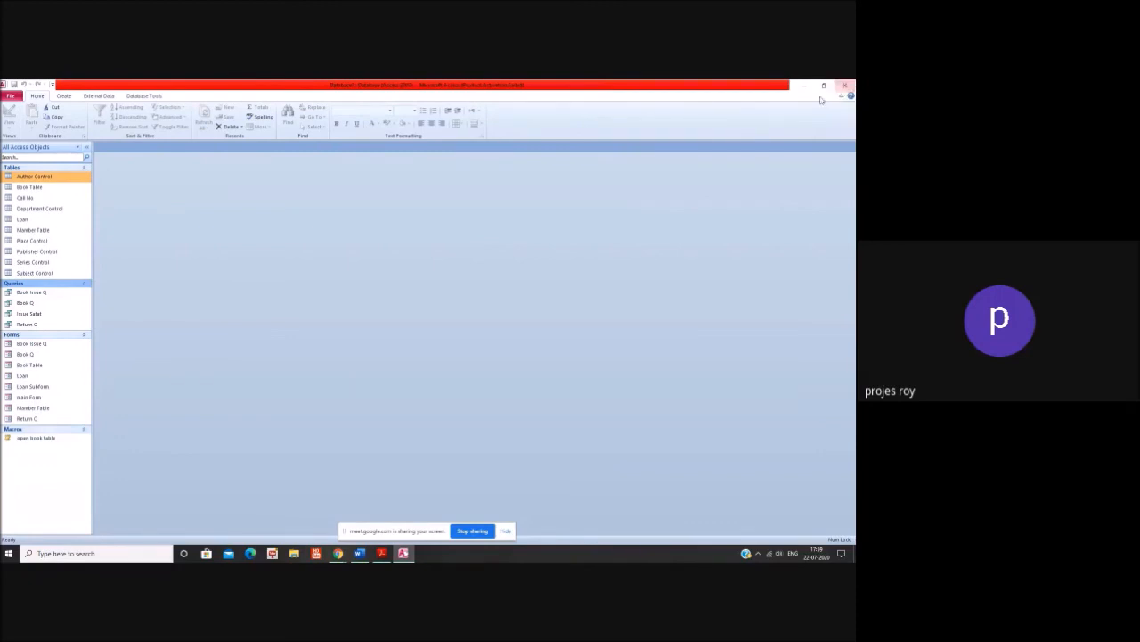
{"action": "right_click", "coordinate": [30, 398]}
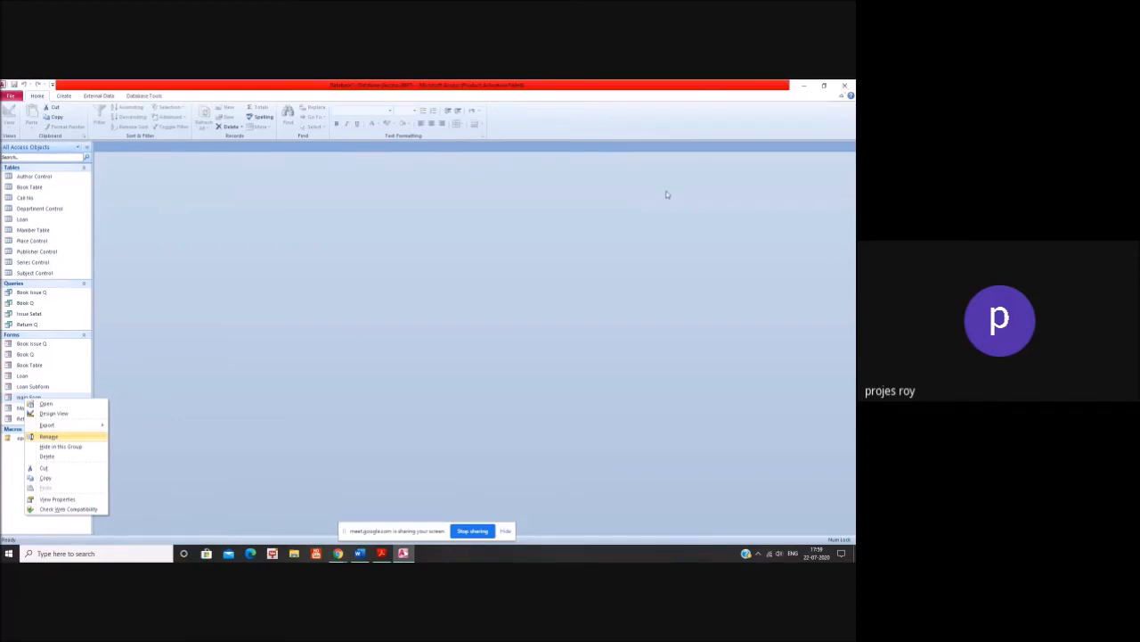
{"action": "mouse_move", "coordinate": [90, 430]}
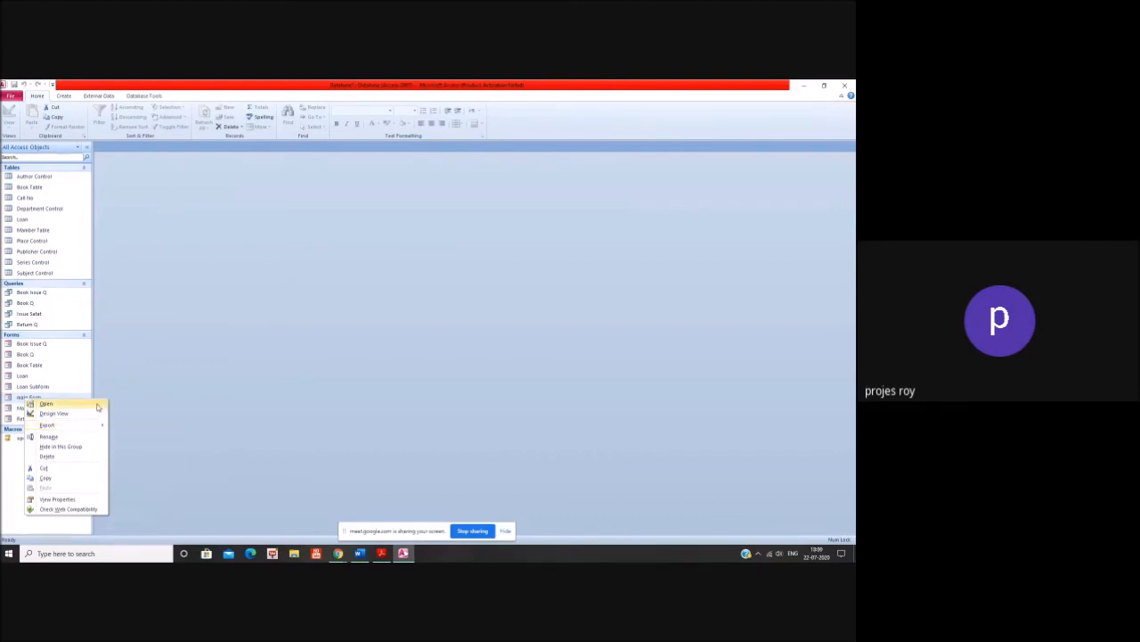
{"action": "left_click", "coordinate": [189, 350]}
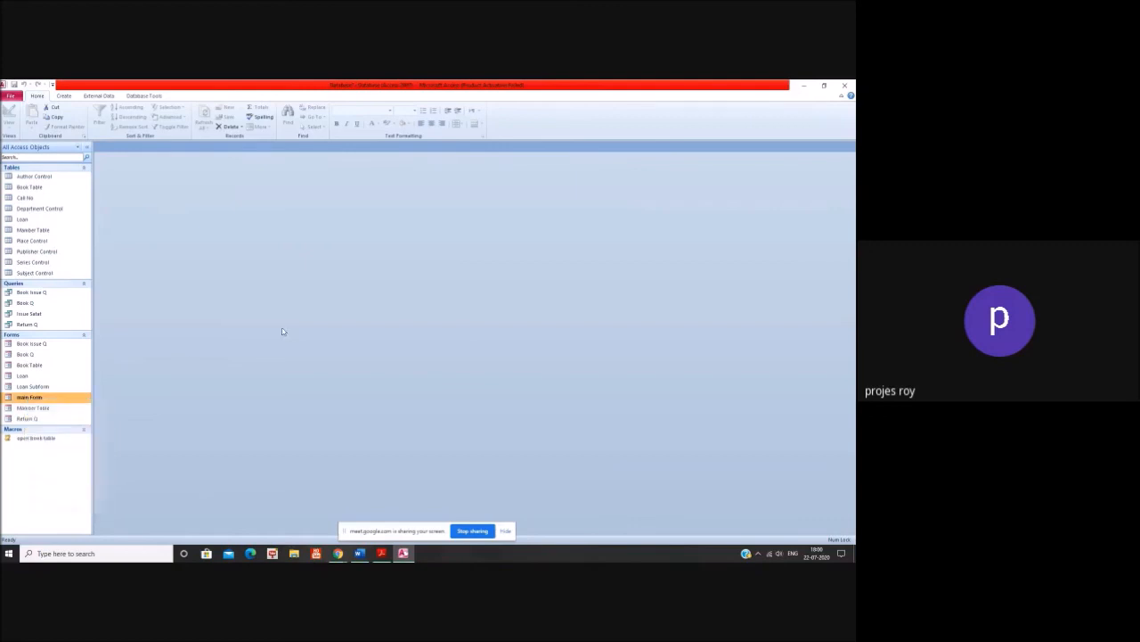
- Close the database and reopen Database1.accdb normally with its startup form and restricted interface
{"action": "left_click", "coordinate": [844, 85]}
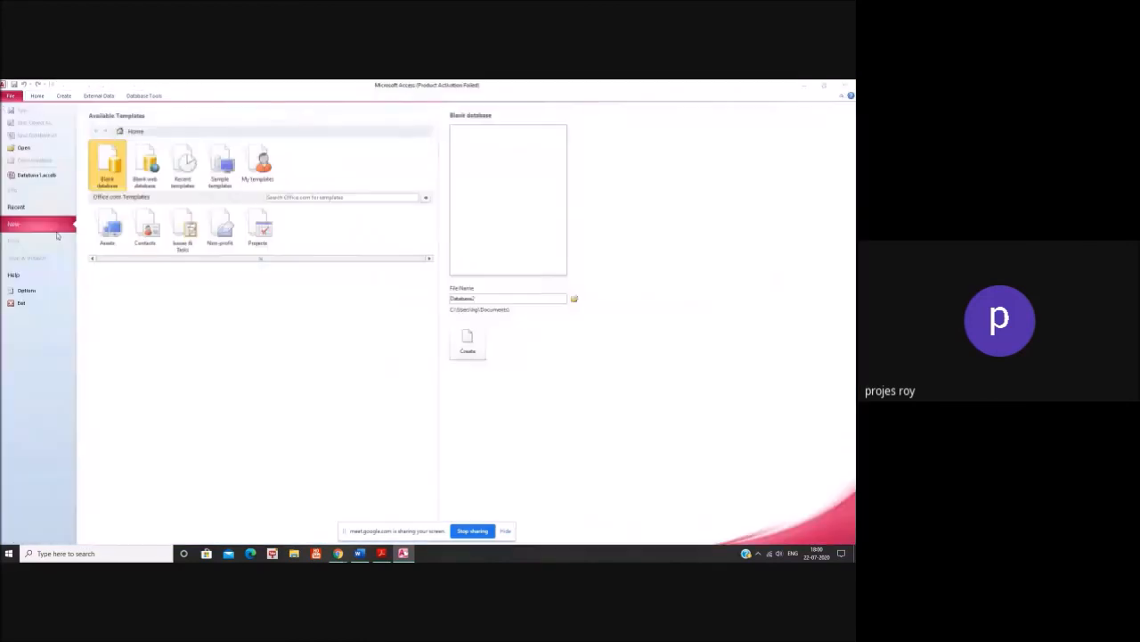
{"action": "left_click", "coordinate": [517, 400]}
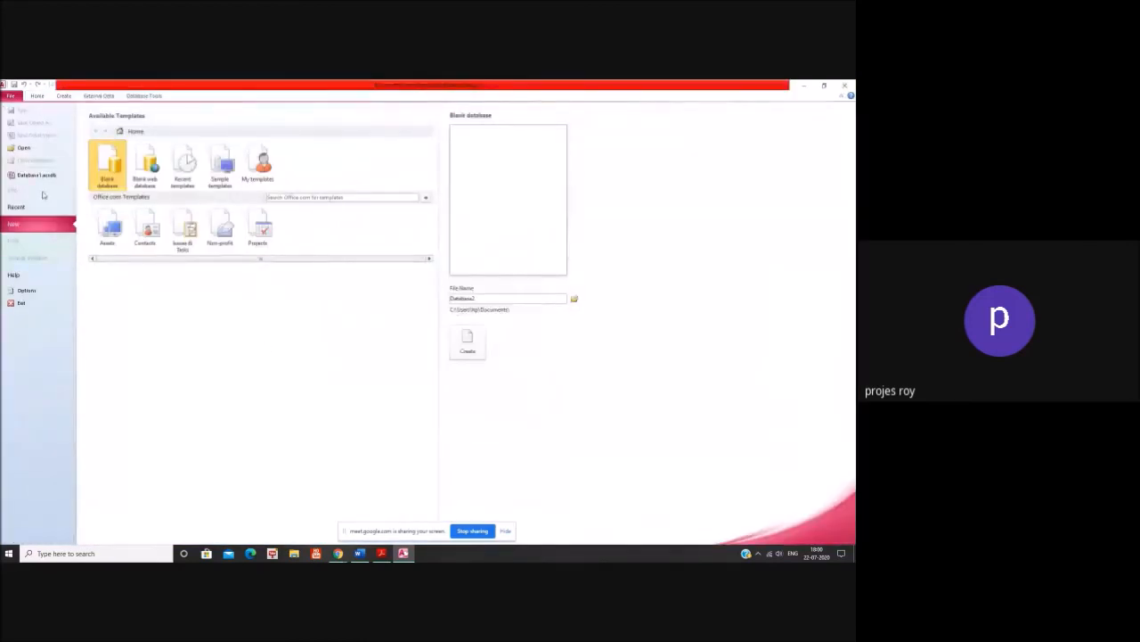
{"action": "left_click", "coordinate": [42, 177]}
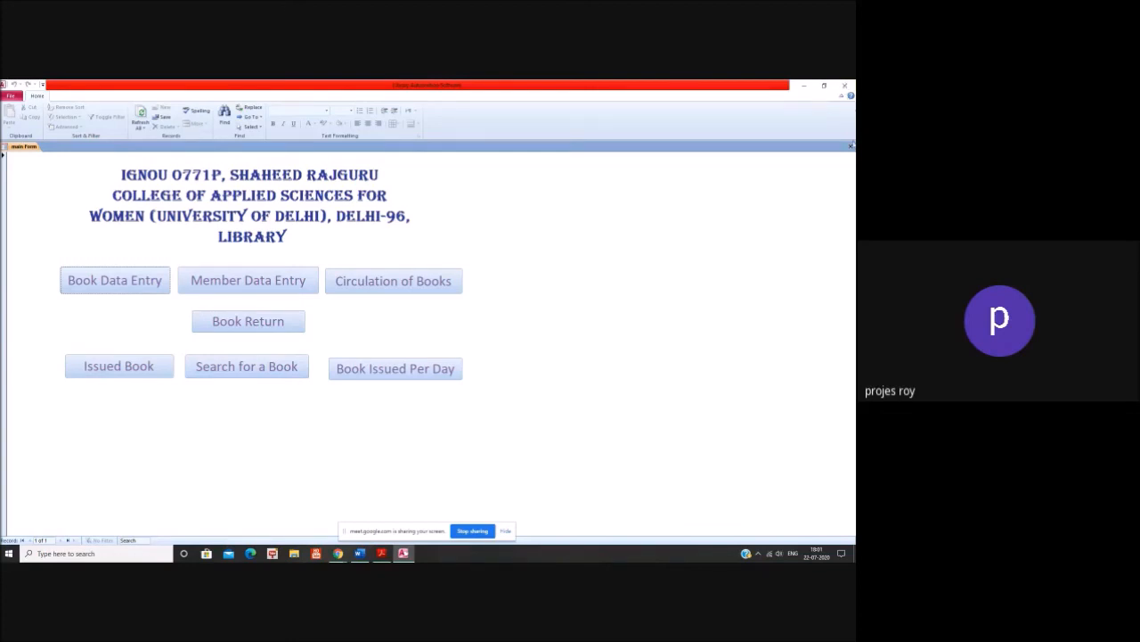
- Close the main form and examine which commands the restricted File view still offers
{"action": "left_click", "coordinate": [850, 146]}
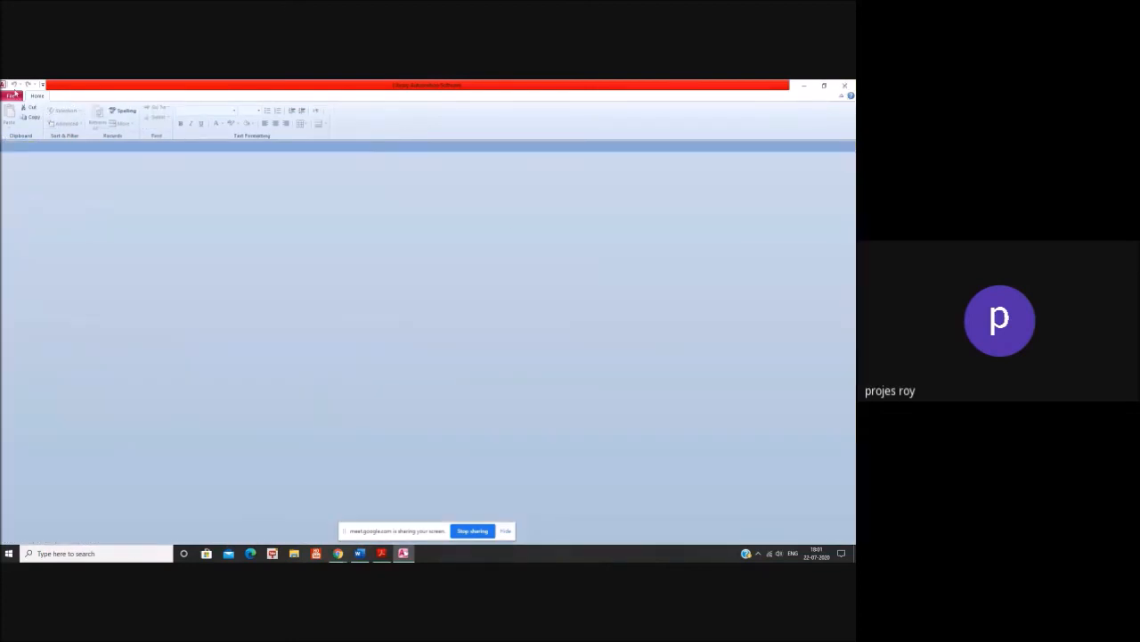
{"action": "left_click", "coordinate": [12, 96]}
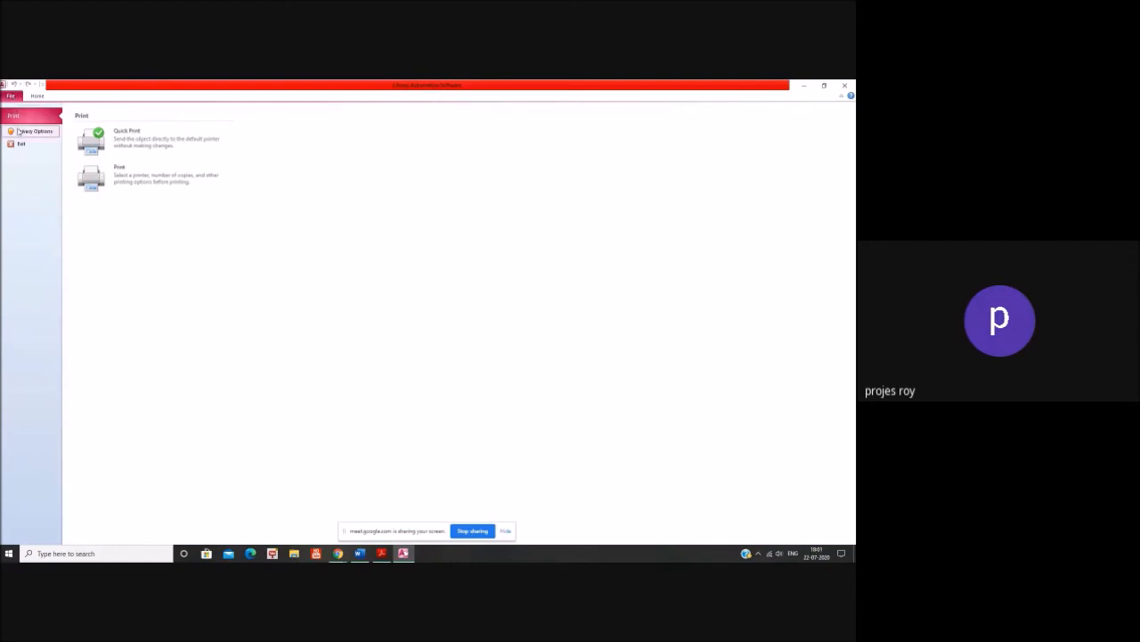
{"action": "left_click", "coordinate": [36, 95]}
{"action": "left_click", "coordinate": [11, 95]}
- Reopen Database1.accdb with its startup options bypassed, and select the main Form among the database objects
{"action": "left_click", "coordinate": [847, 86]}
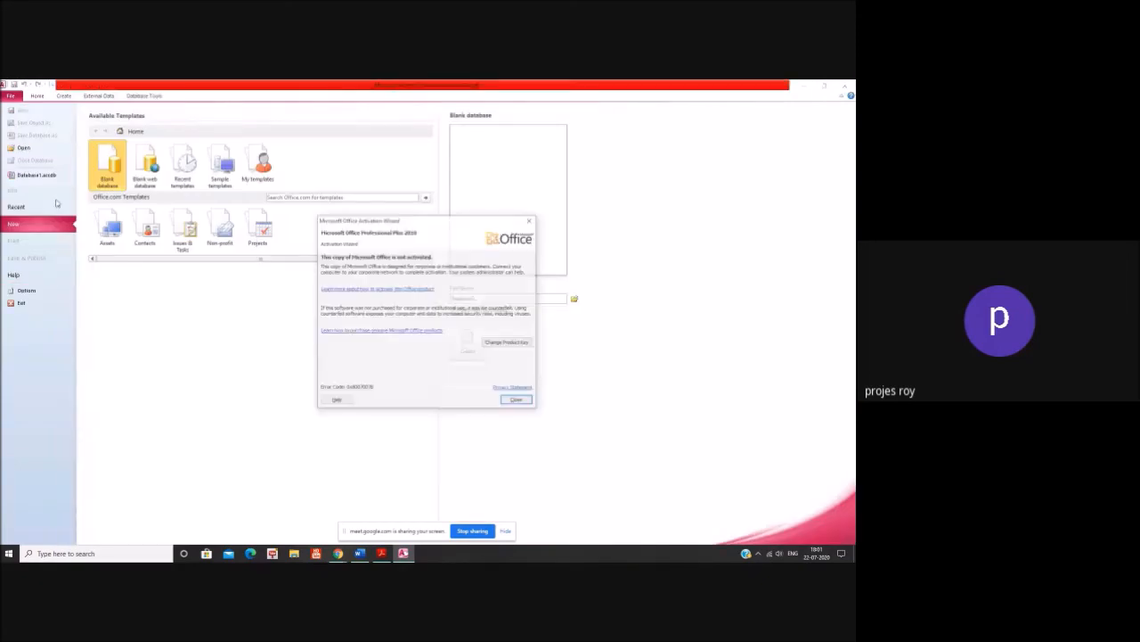
{"action": "left_click", "coordinate": [515, 400]}
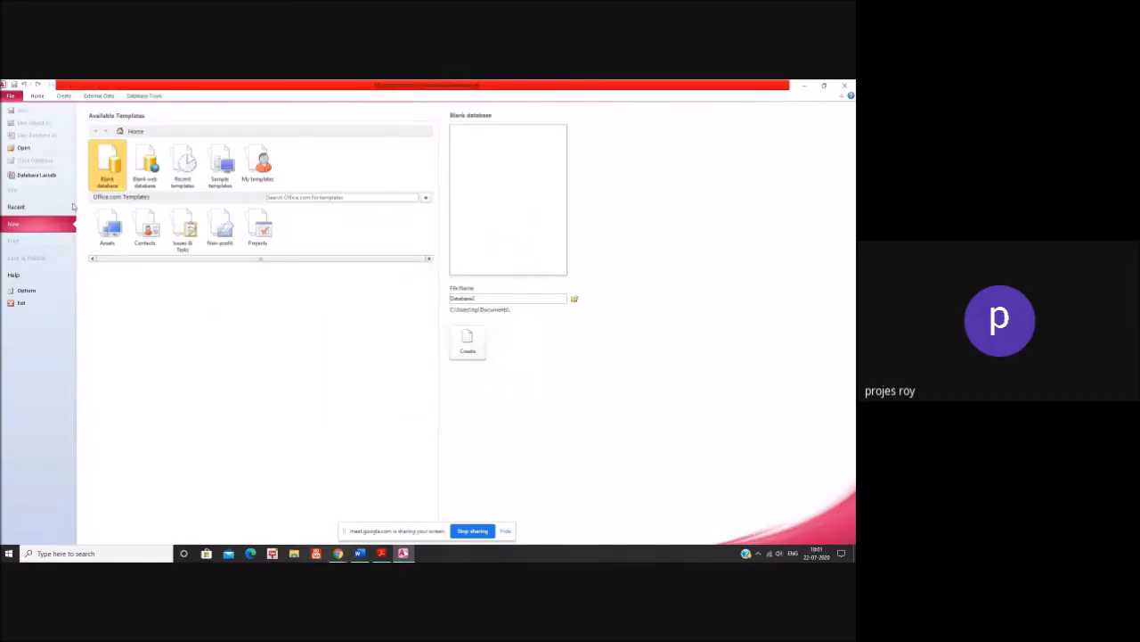
{"action": "left_click", "coordinate": [30, 176]}
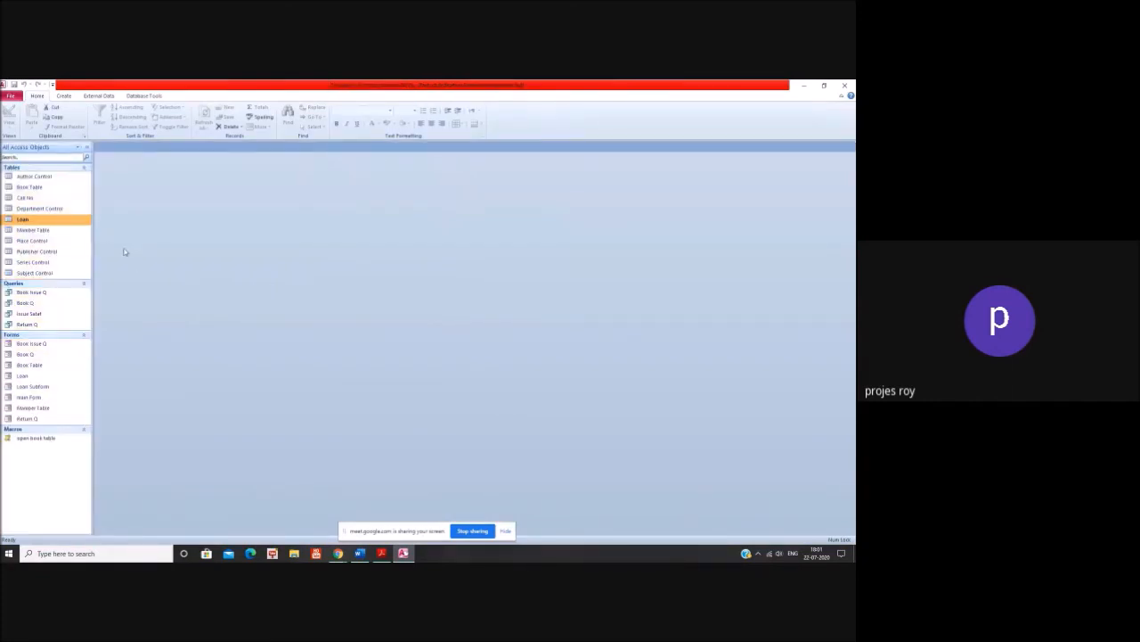
{"action": "left_click", "coordinate": [41, 399]}
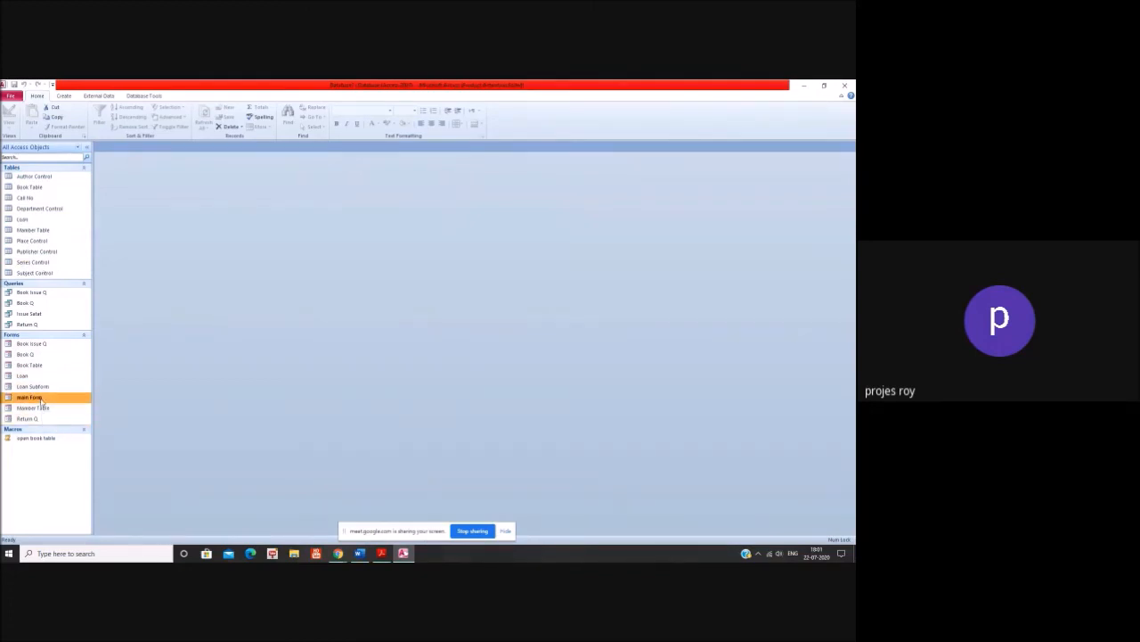
- Open the main Form and switch it to Design View
{"action": "double_click", "coordinate": [41, 399]}
{"action": "right_click", "coordinate": [610, 287]}
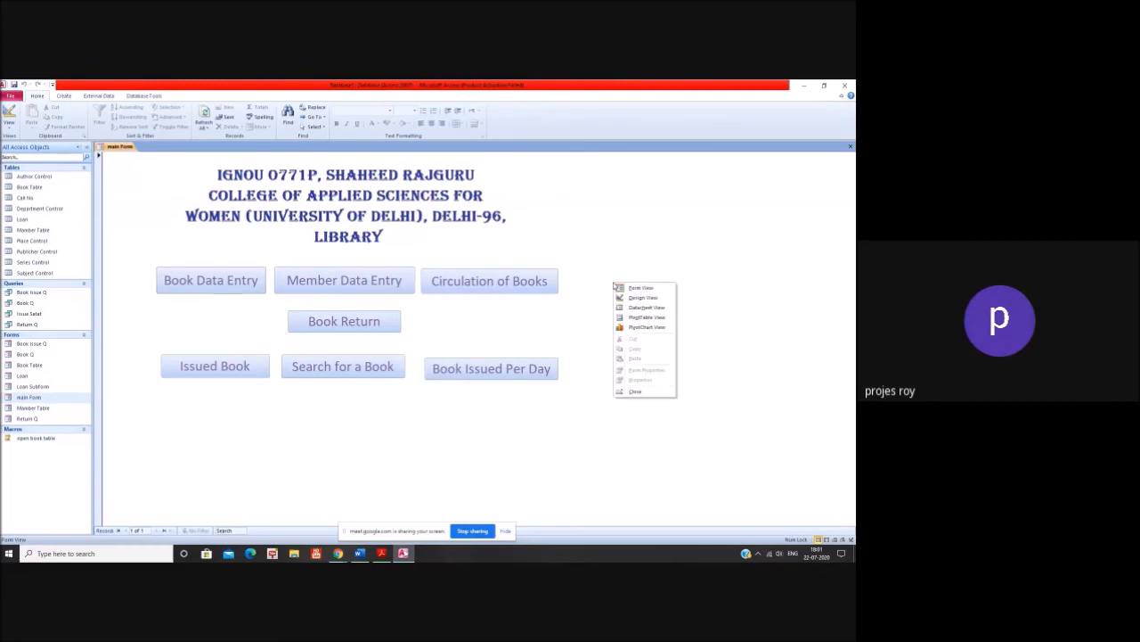
{"action": "left_click", "coordinate": [640, 297]}
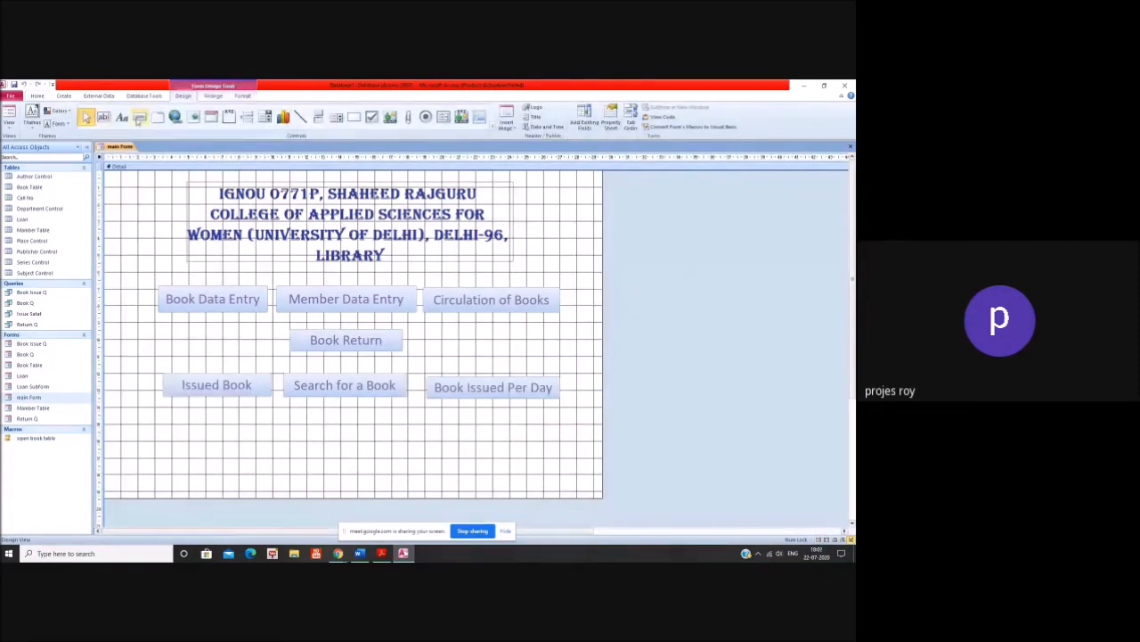
- Add a command button below Search for a Book with the Quit Application action and the text Quit
{"action": "left_click", "coordinate": [140, 117]}
{"action": "left_click_drag", "start_coordinate": [299, 422], "coordinate": [360, 442]}
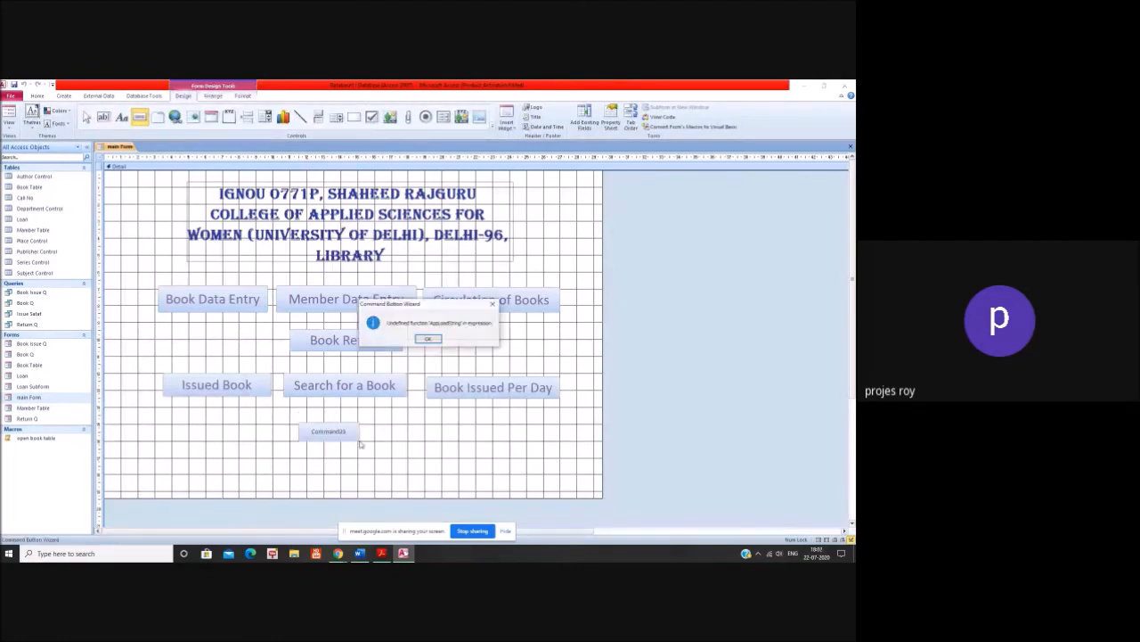
{"action": "left_click", "coordinate": [428, 339]}
{"action": "left_click", "coordinate": [412, 275]}
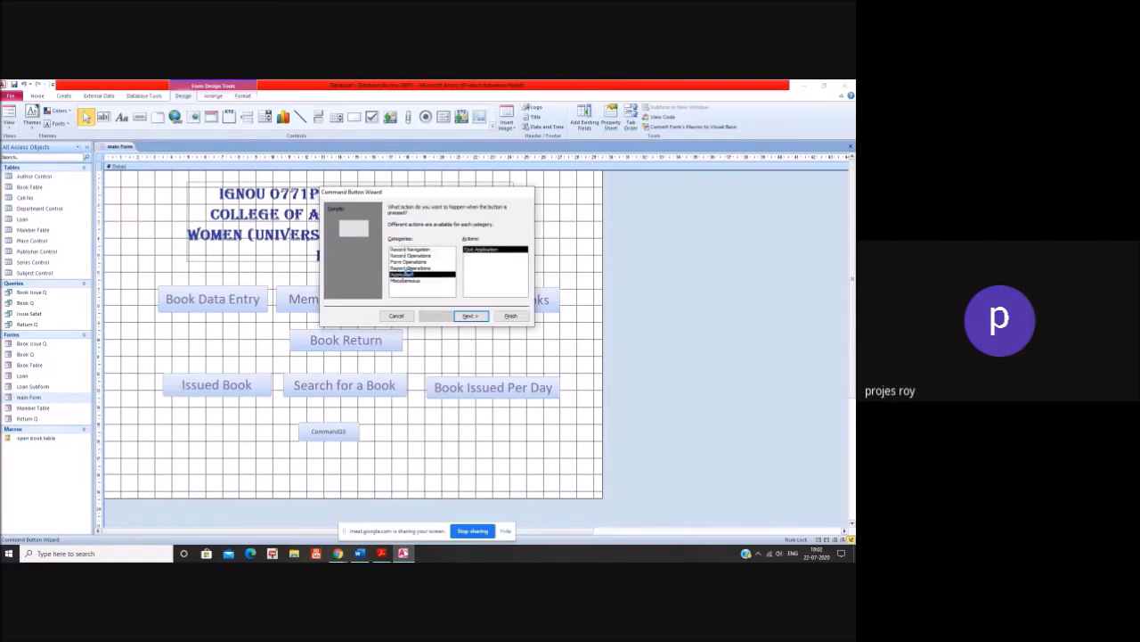
{"action": "left_click", "coordinate": [436, 340]}
{"action": "left_click", "coordinate": [470, 316]}
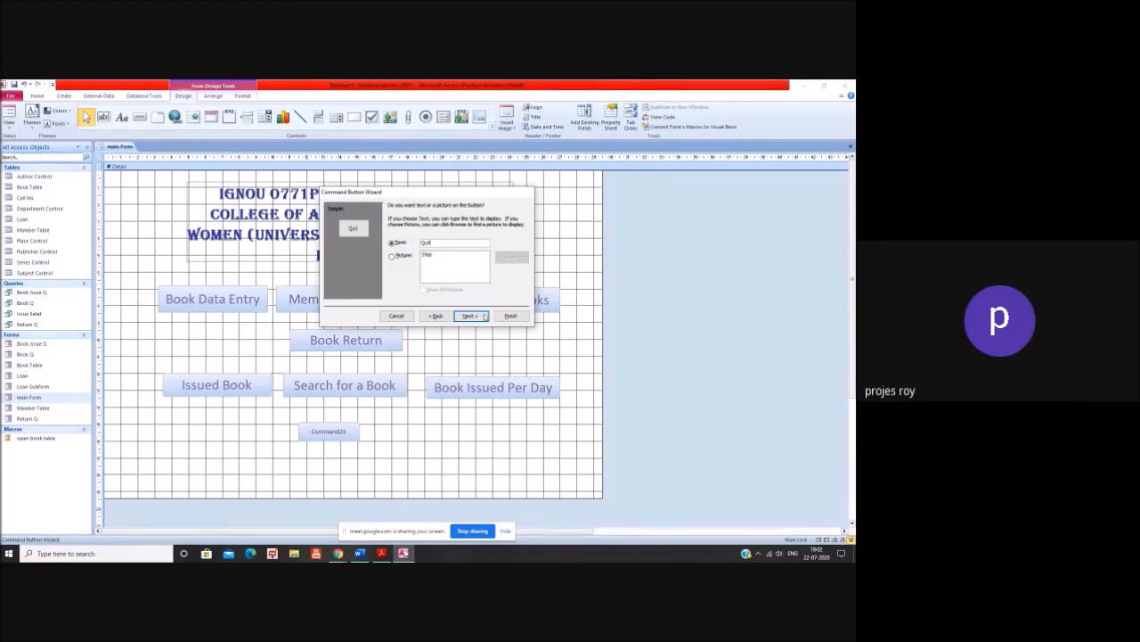
{"action": "left_click", "coordinate": [470, 316]}
{"action": "left_click", "coordinate": [511, 316]}
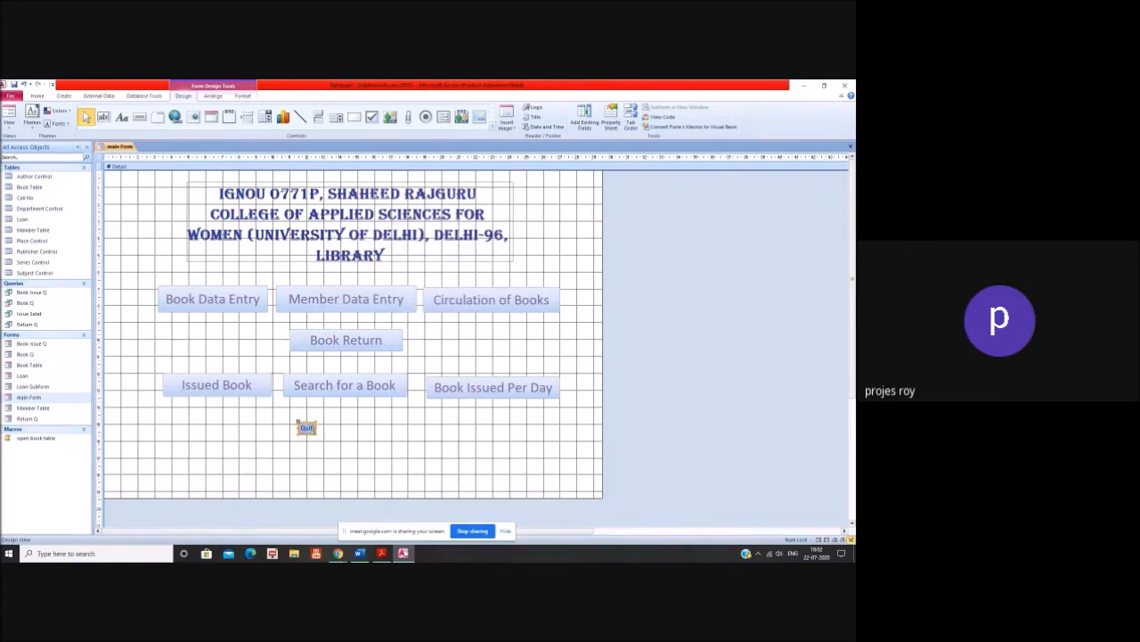
- Add a QuitAccess action with the Save All option to the Quit button's On Click macro and save the macro
{"action": "right_click", "coordinate": [306, 429]}
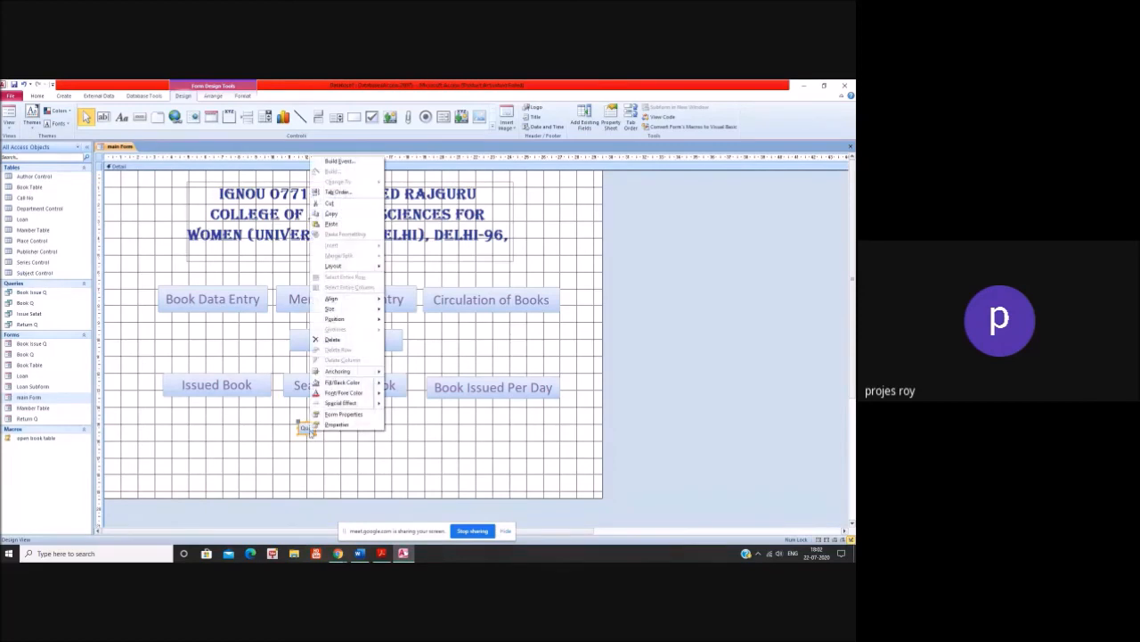
{"action": "left_click", "coordinate": [339, 422]}
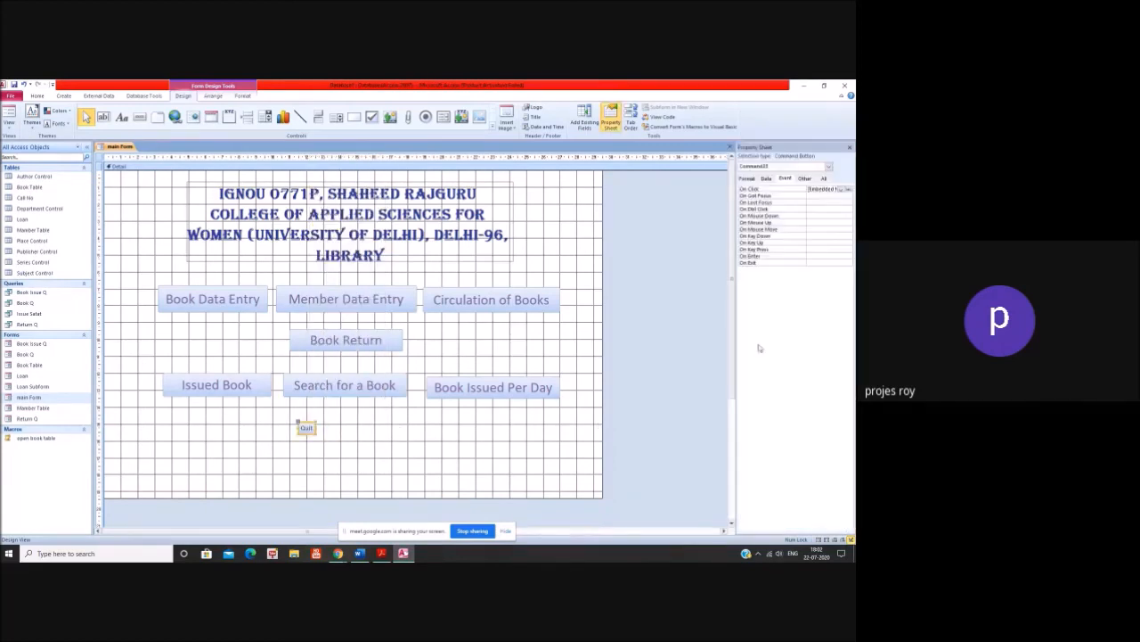
{"action": "left_click", "coordinate": [843, 190]}
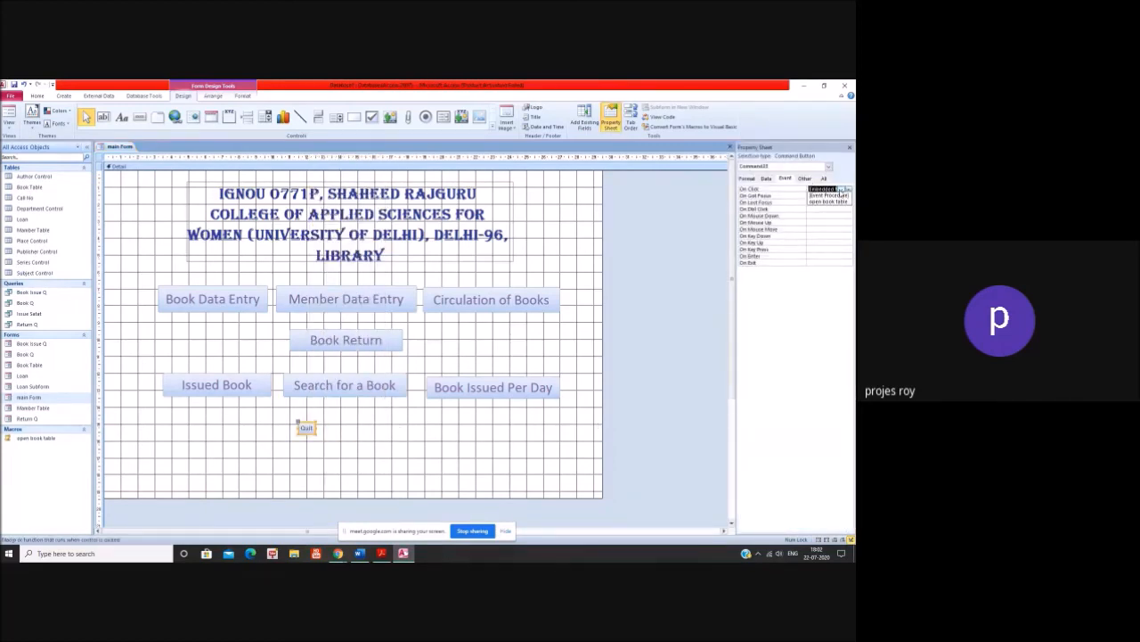
{"action": "left_click", "coordinate": [841, 191]}
{"action": "left_click", "coordinate": [846, 190]}
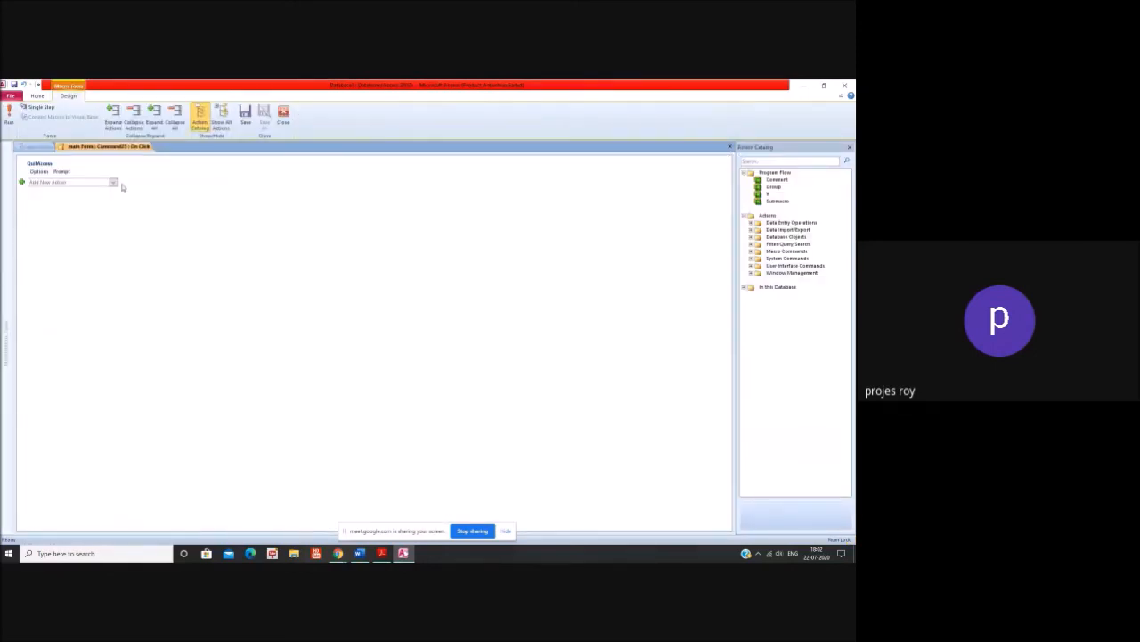
{"action": "left_click", "coordinate": [113, 182]}
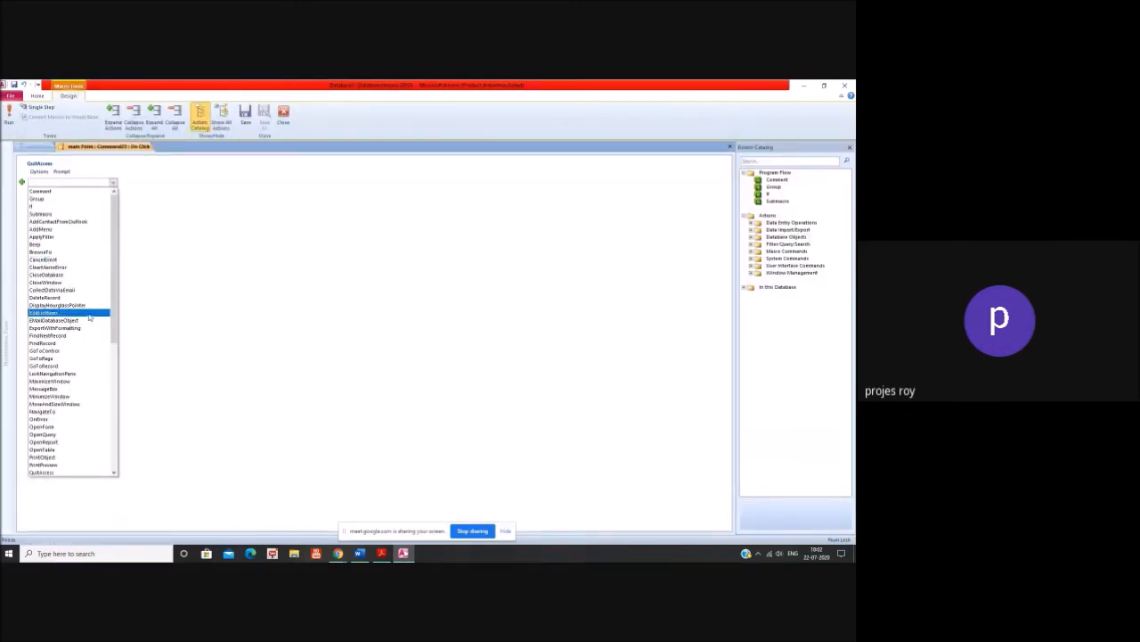
{"action": "left_click", "coordinate": [41, 472]}
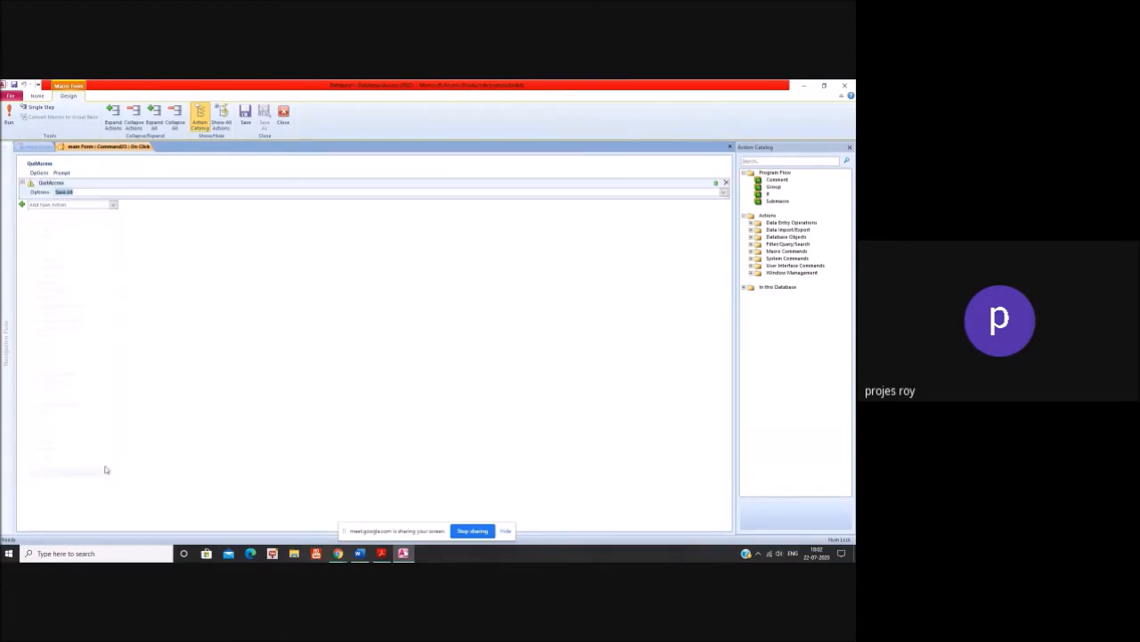
{"action": "left_click", "coordinate": [850, 148]}
{"action": "left_click", "coordinate": [850, 146]}
{"action": "left_click", "coordinate": [392, 339]}
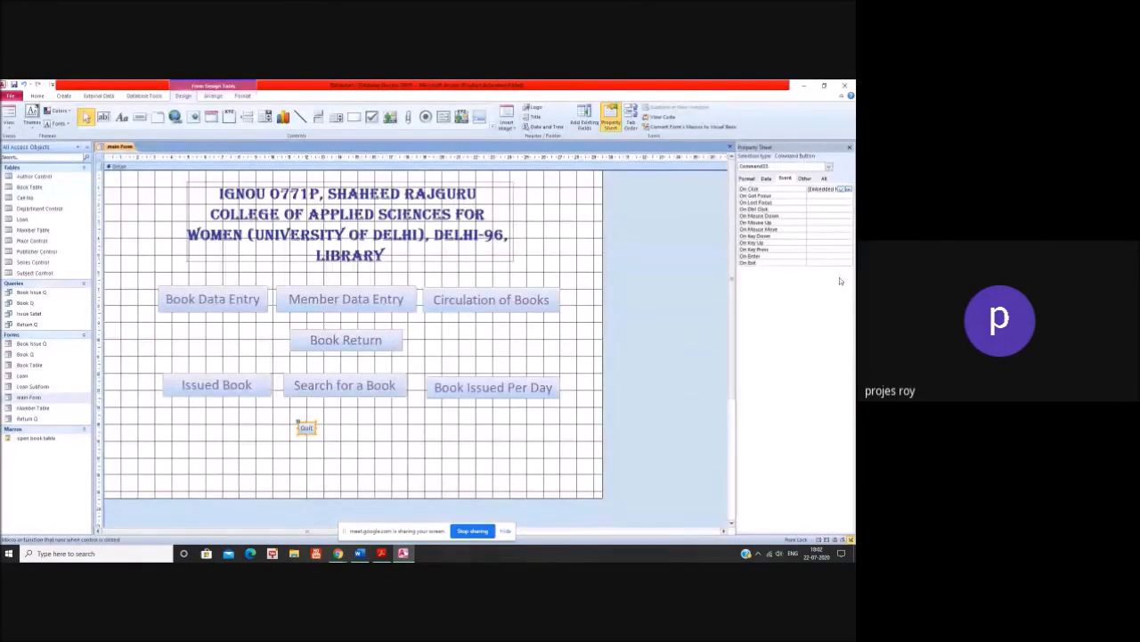
- Set the Quit button's font size to 24 and font colour to Accent 4, and enlarge the button to fit its caption
{"action": "left_click", "coordinate": [748, 178]}
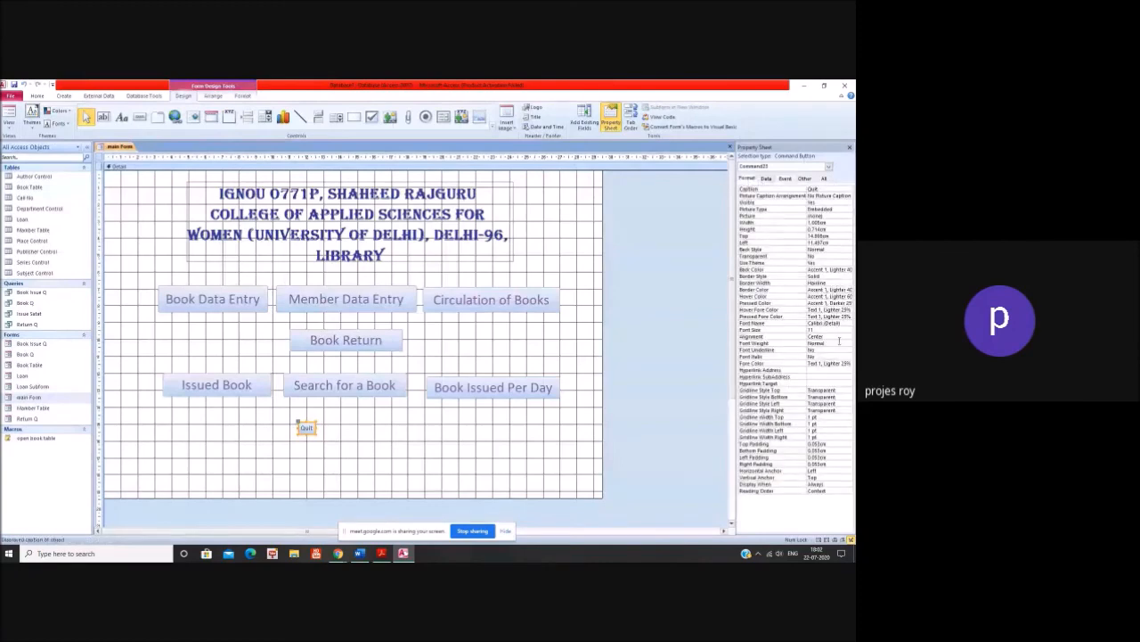
{"action": "left_click", "coordinate": [829, 330]}
{"action": "left_click", "coordinate": [848, 331]}
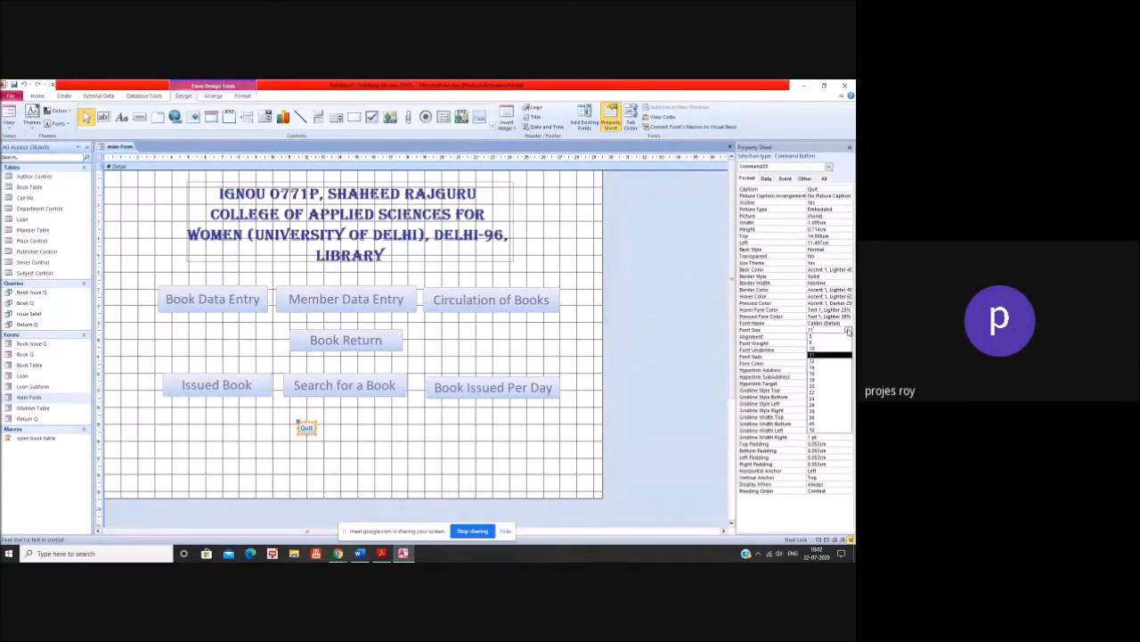
{"action": "left_click", "coordinate": [830, 396]}
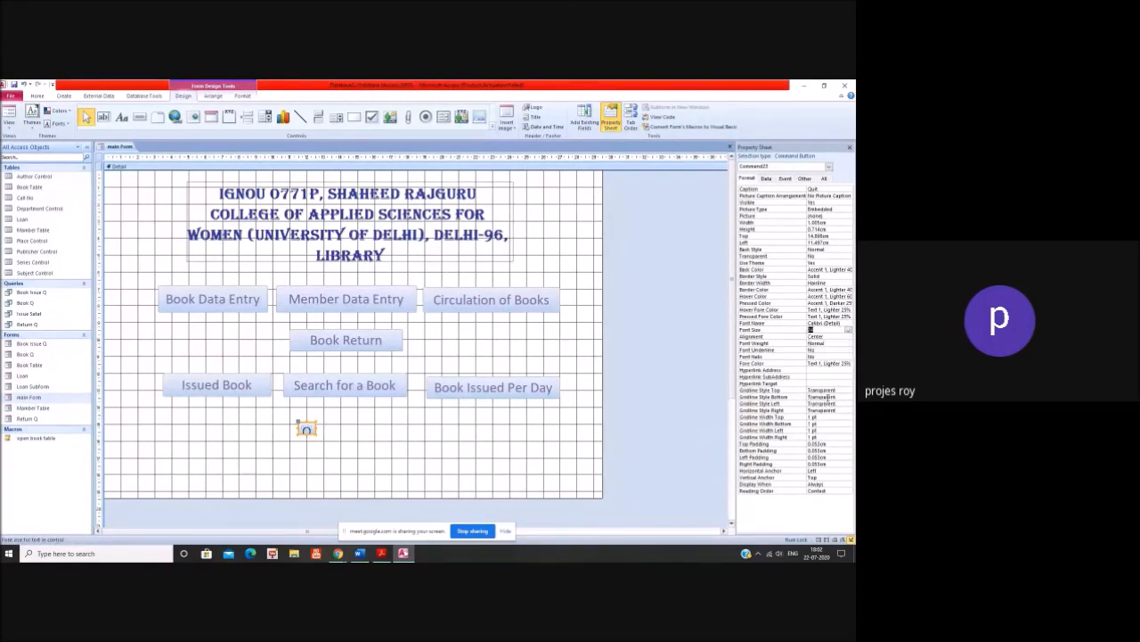
{"action": "left_click", "coordinate": [847, 364]}
{"action": "left_click", "coordinate": [849, 365]}
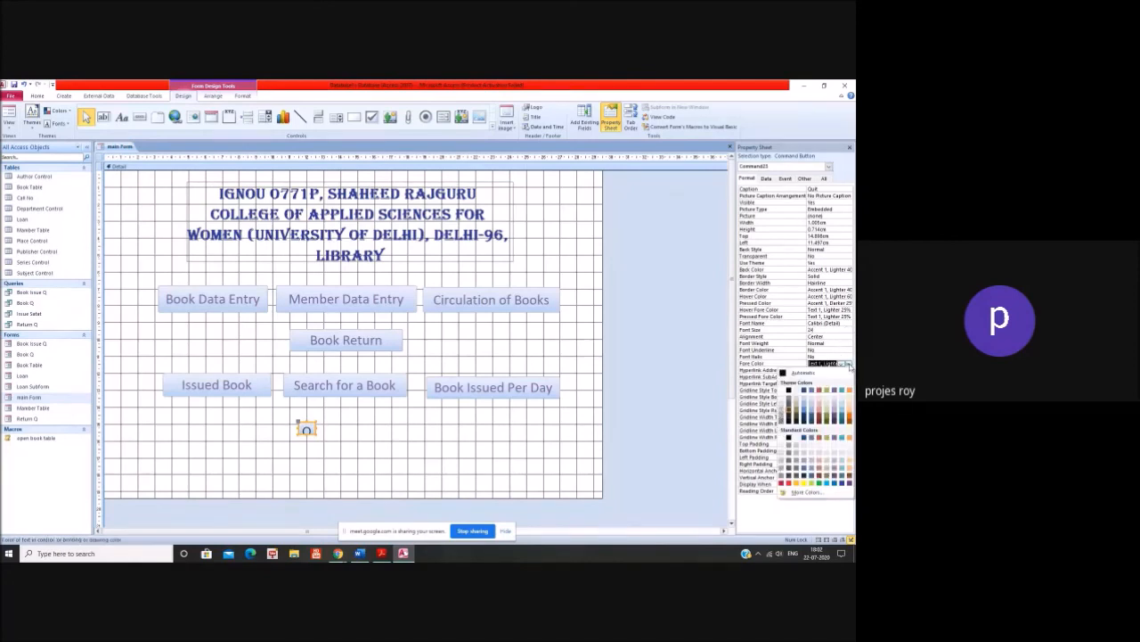
{"action": "left_click", "coordinate": [826, 390]}
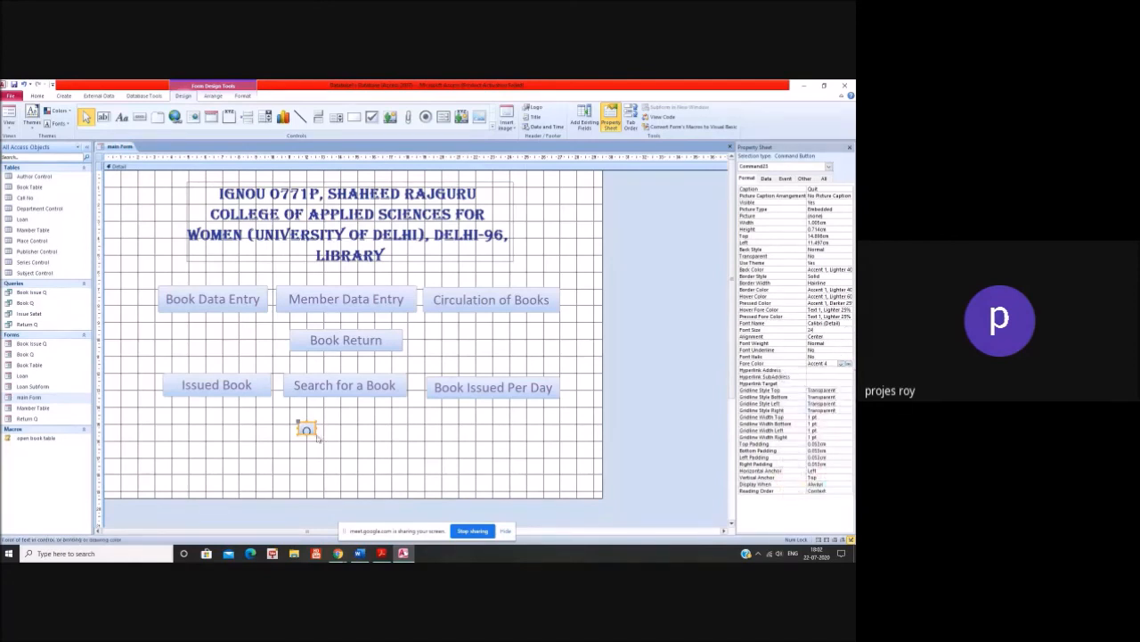
{"action": "left_click", "coordinate": [419, 449]}
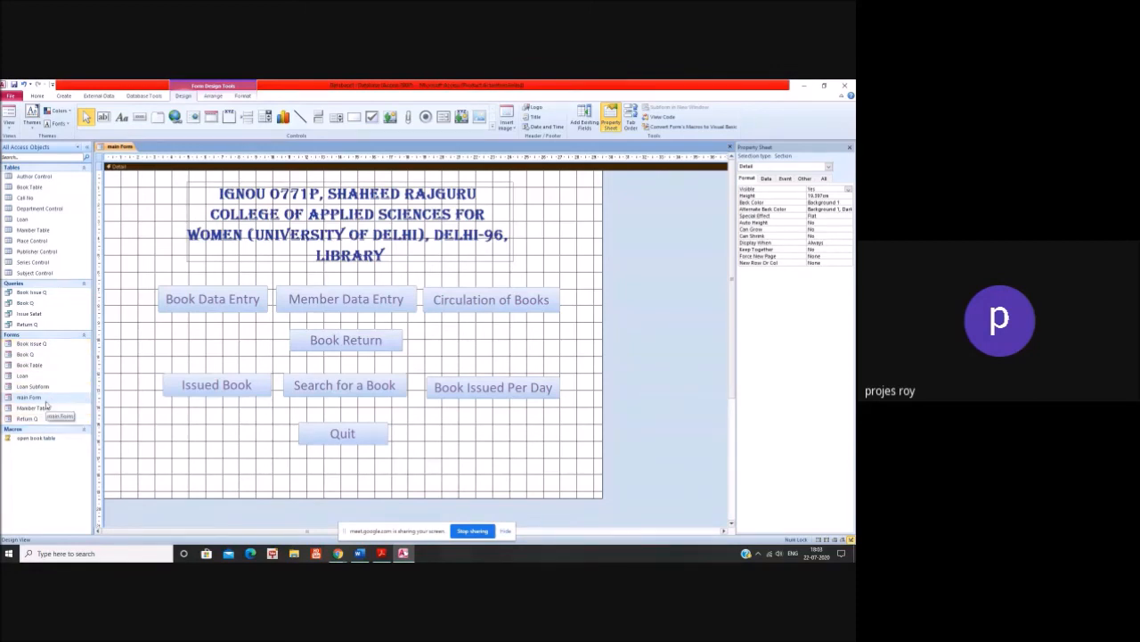
- Open the Book Q form for book titles matching lib* and switch it to Design View
{"action": "double_click", "coordinate": [49, 354]}
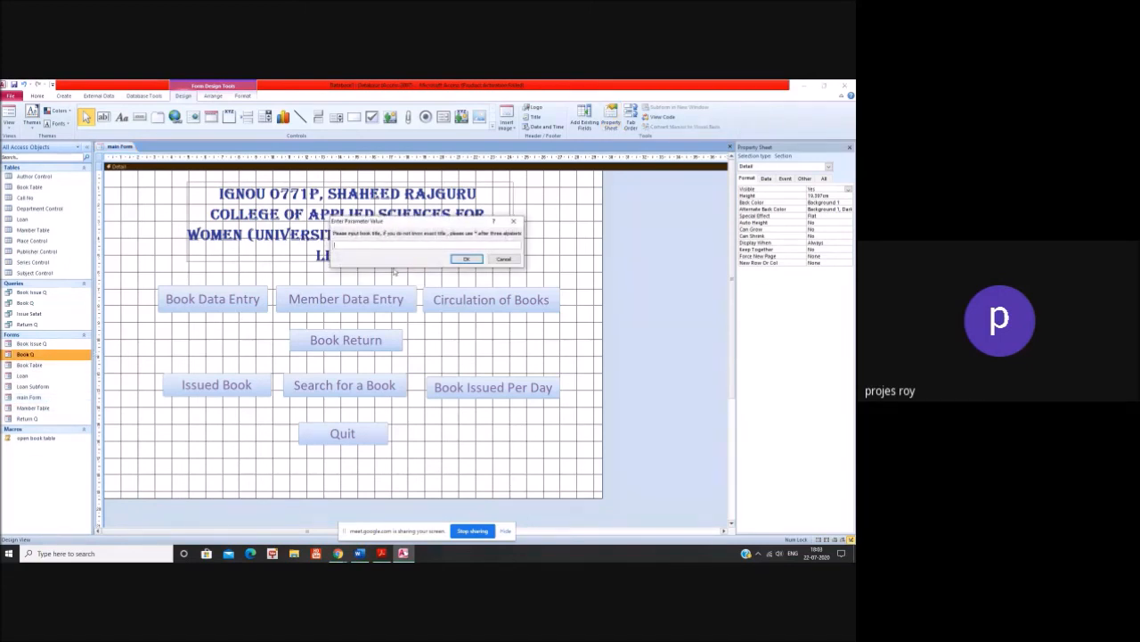
{"action": "type", "text": "lib*"}
{"action": "key", "text": "Return"}
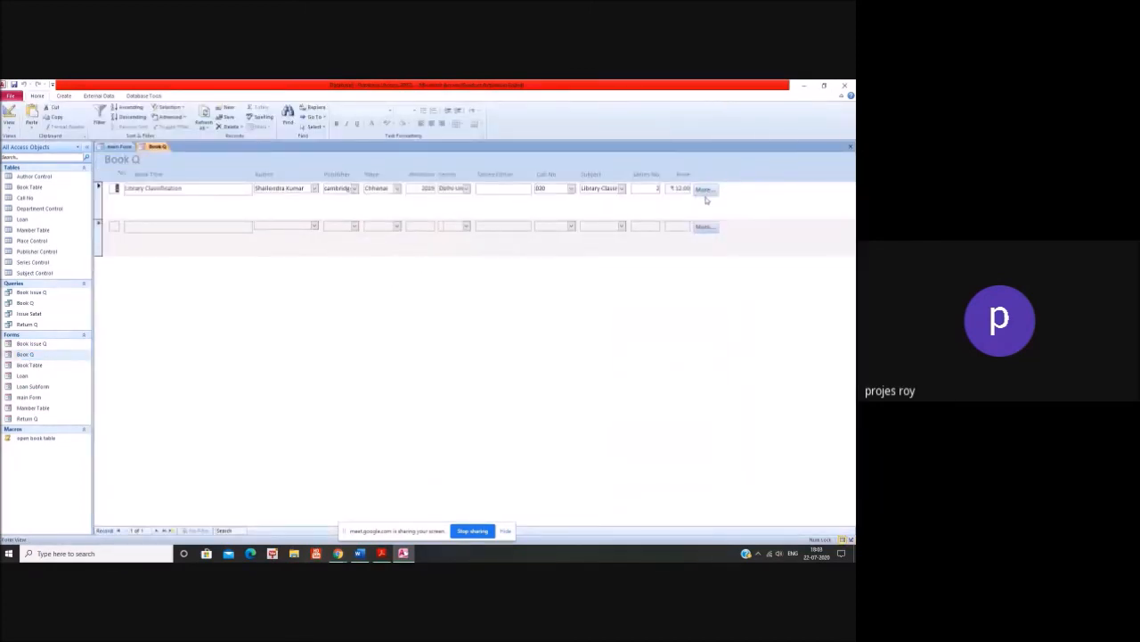
{"action": "right_click", "coordinate": [744, 207]}
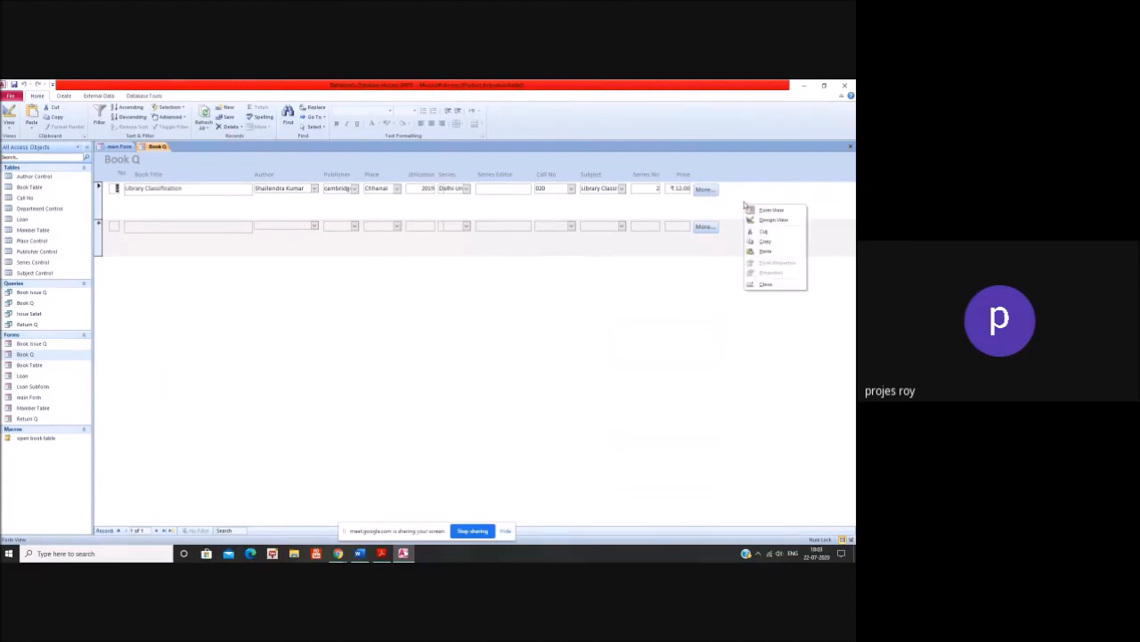
{"action": "left_click", "coordinate": [772, 219]}
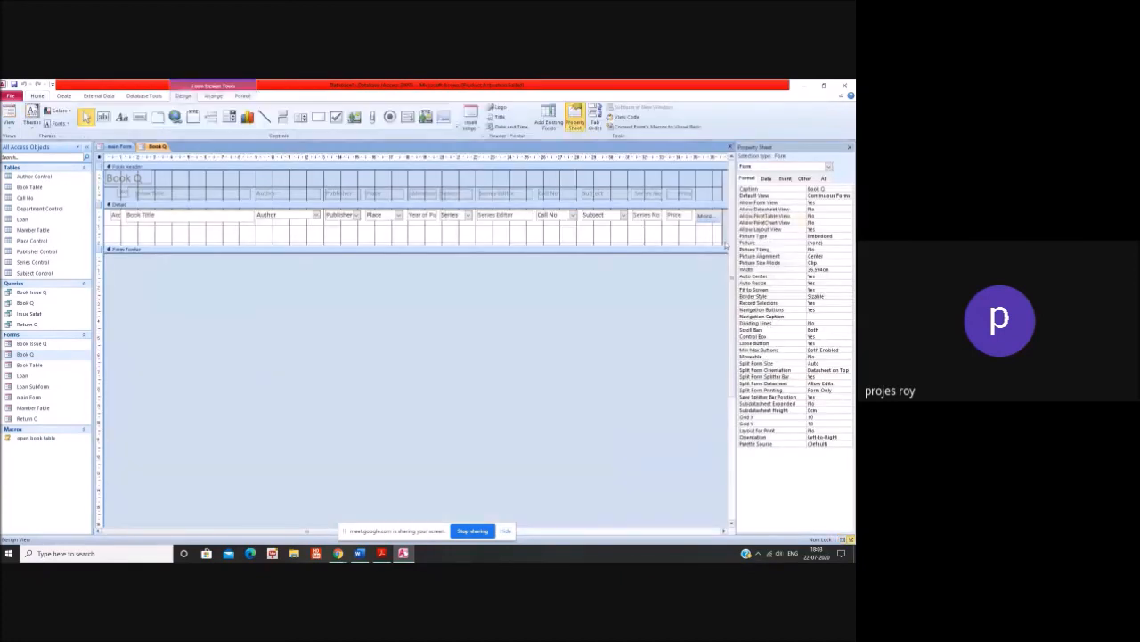
- Set the form opened by the More... button's On Click macro to Book Table and save the macro
{"action": "left_click", "coordinate": [705, 215]}
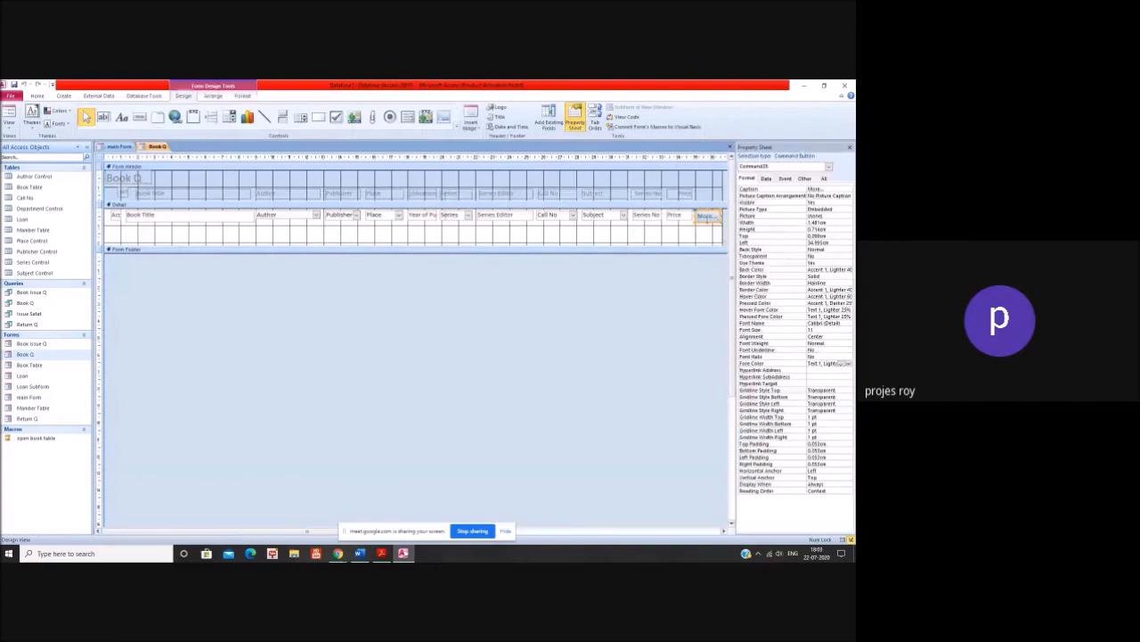
{"action": "left_click", "coordinate": [785, 179]}
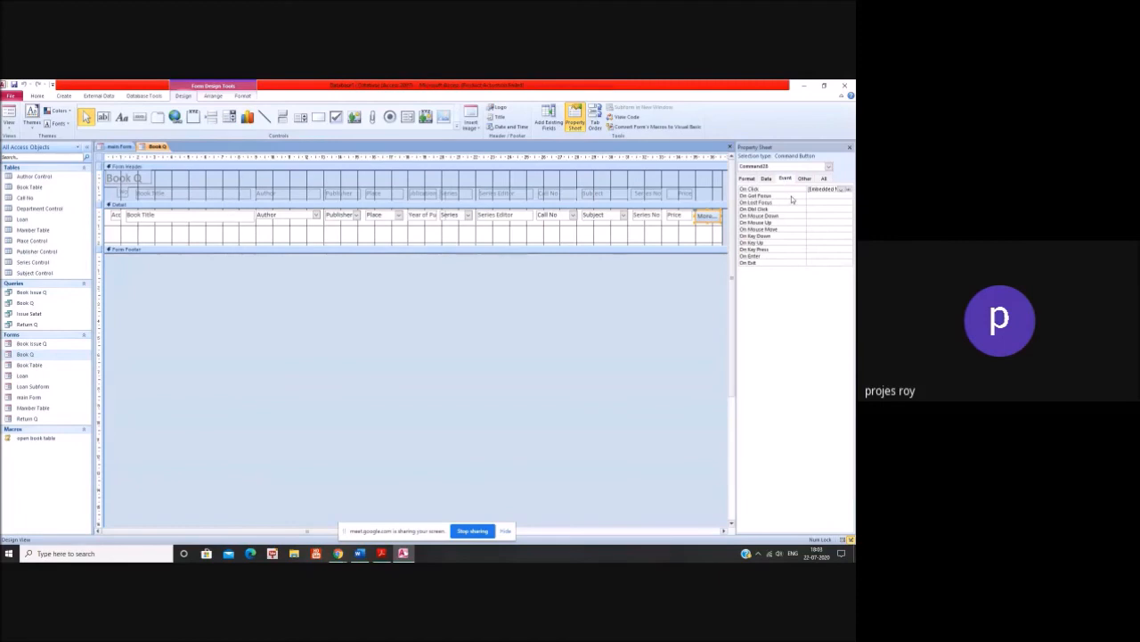
{"action": "left_click", "coordinate": [848, 190]}
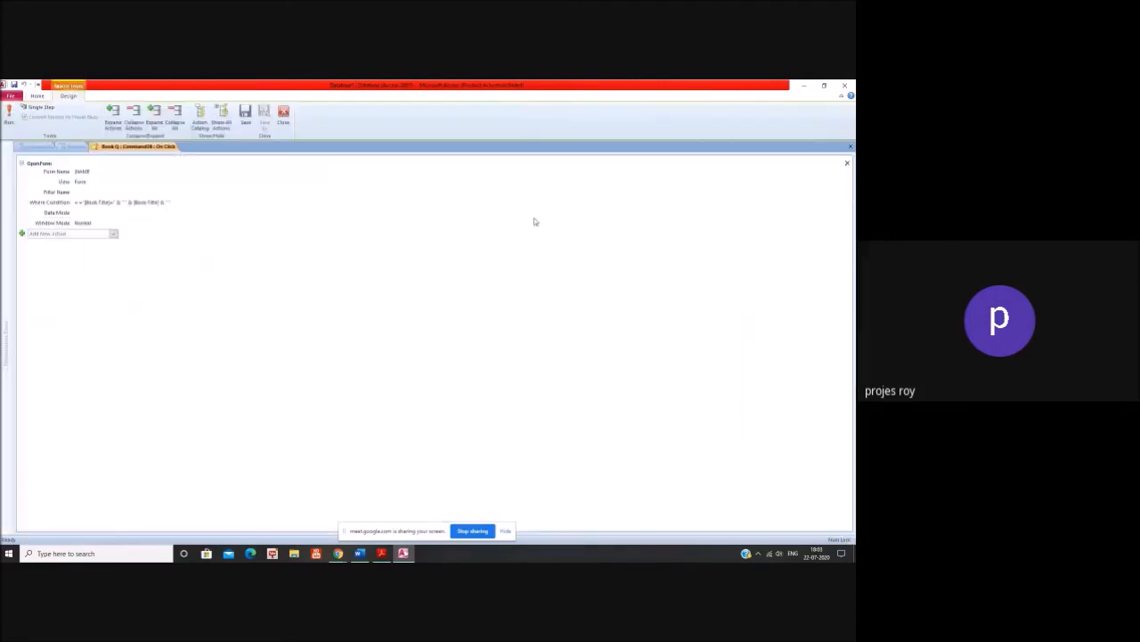
{"action": "left_click", "coordinate": [99, 173]}
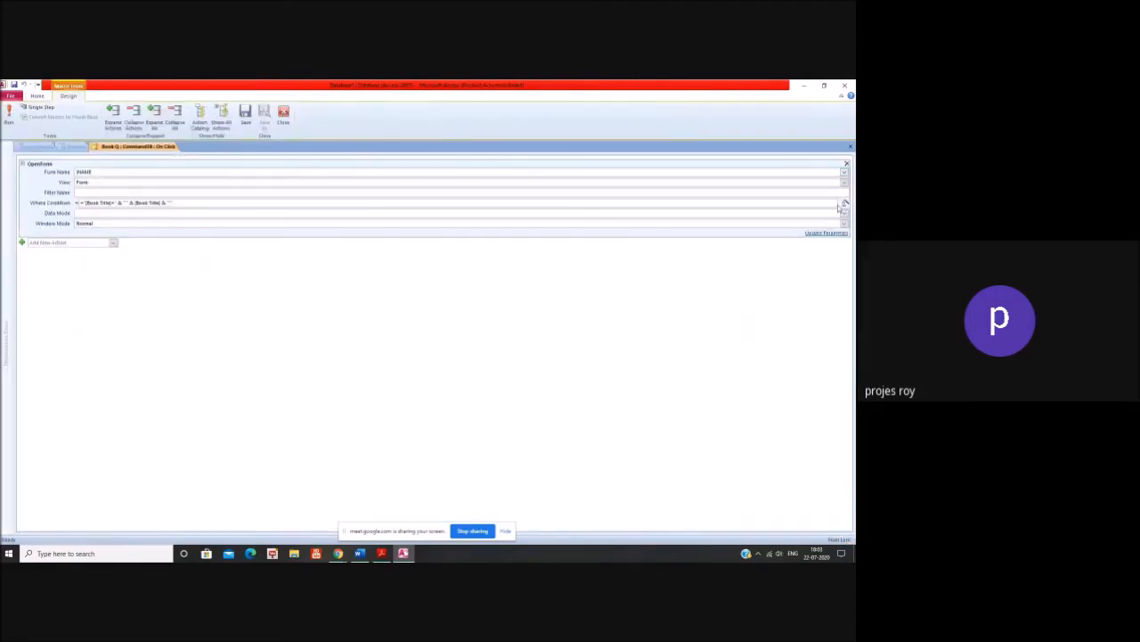
{"action": "left_click", "coordinate": [845, 173]}
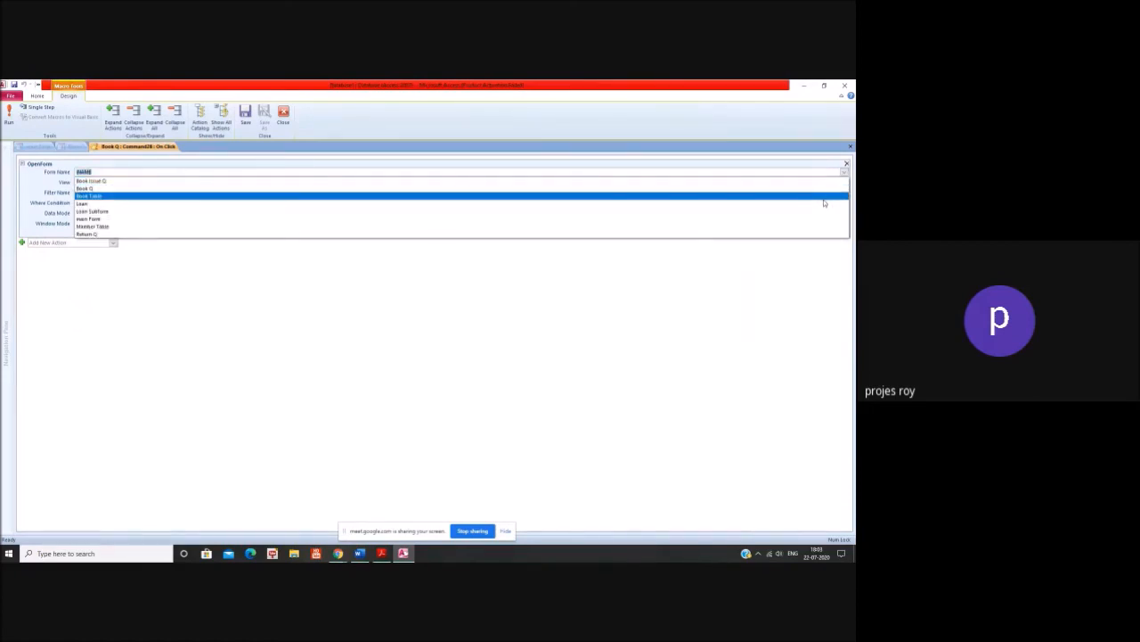
{"action": "left_click", "coordinate": [824, 198]}
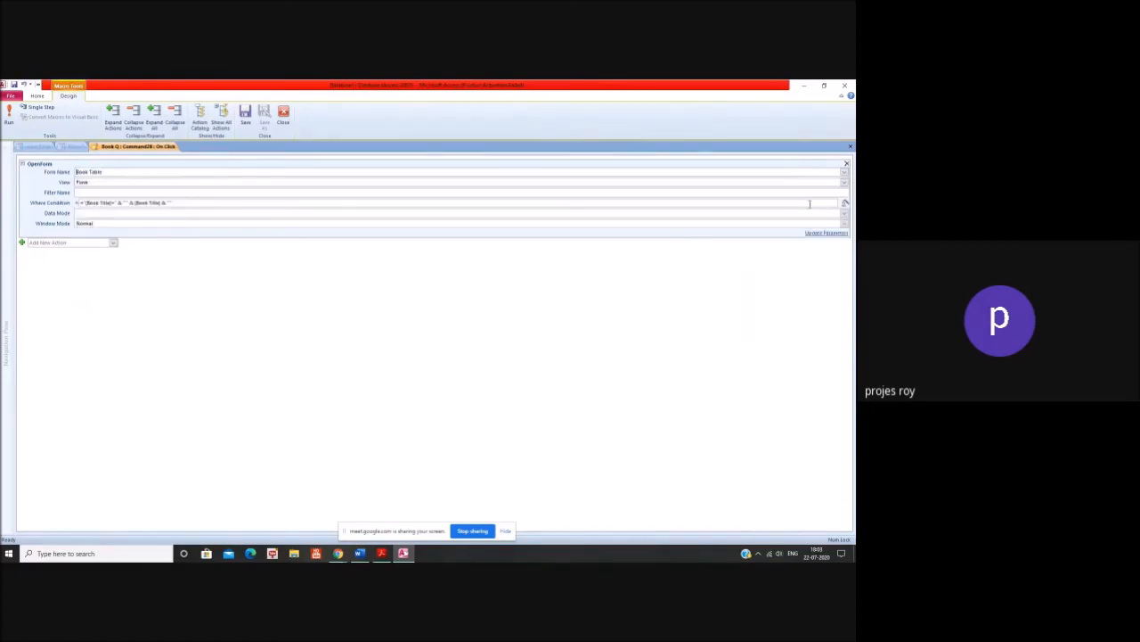
{"action": "left_click", "coordinate": [851, 146]}
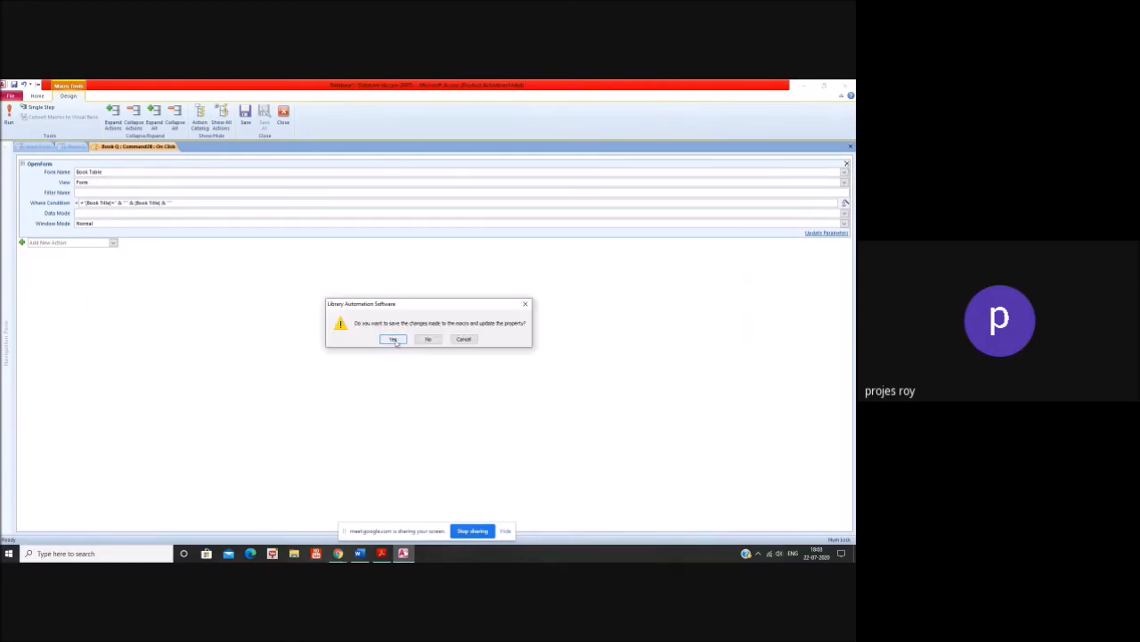
{"action": "key", "text": "Return"}
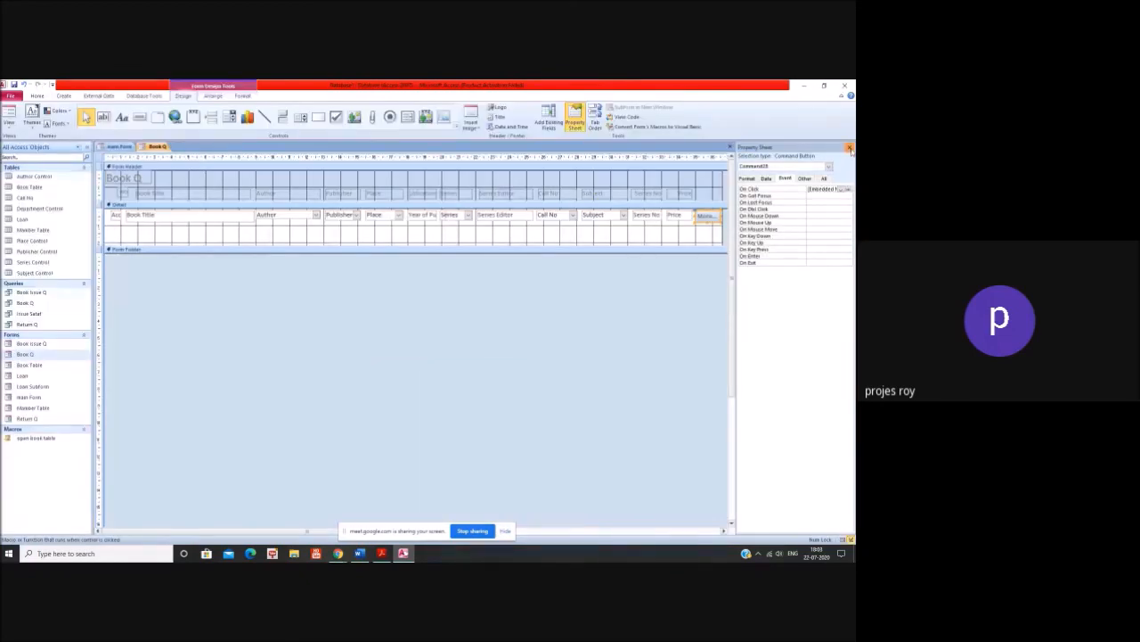
- Close the Book Q and main Form designs, saving the changes to both
{"action": "left_click", "coordinate": [850, 147]}
{"action": "left_click", "coordinate": [850, 146]}
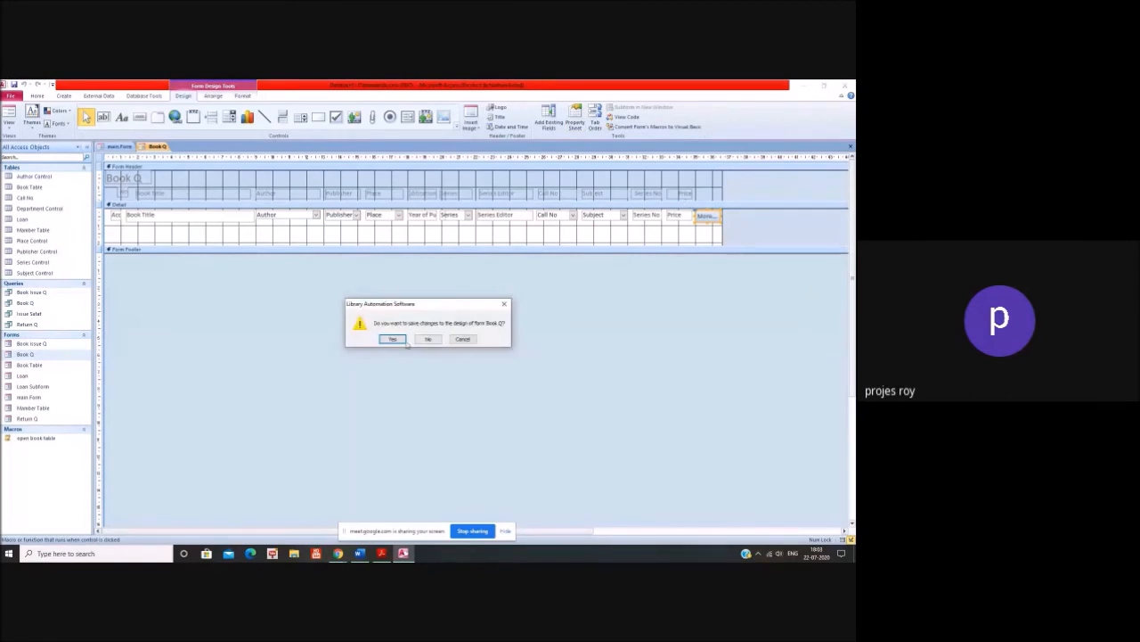
{"action": "left_click", "coordinate": [401, 339]}
{"action": "left_click", "coordinate": [850, 146]}
{"action": "left_click", "coordinate": [394, 340]}
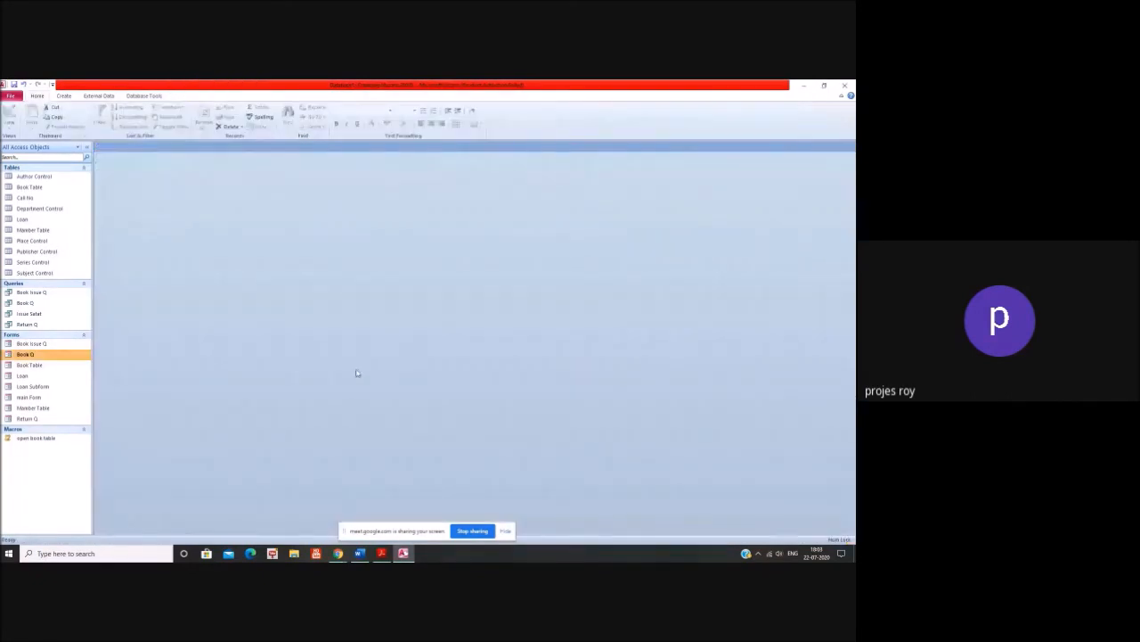
- Reopen the Book Q form and search for a book by its title
{"action": "double_click", "coordinate": [38, 357]}
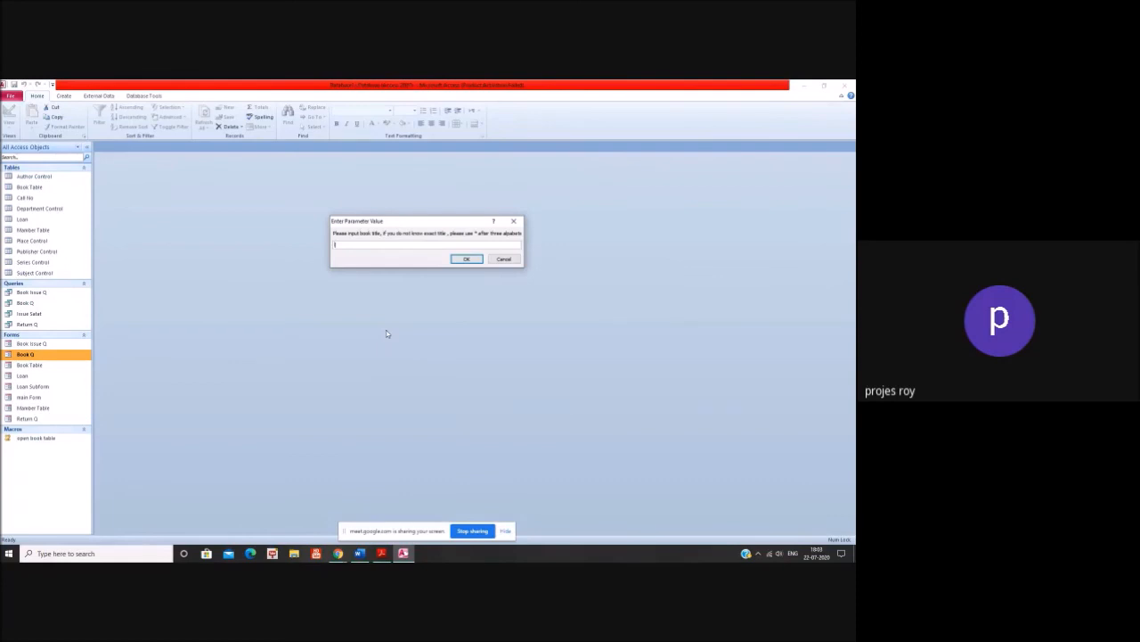
{"action": "key", "text": "Return"}
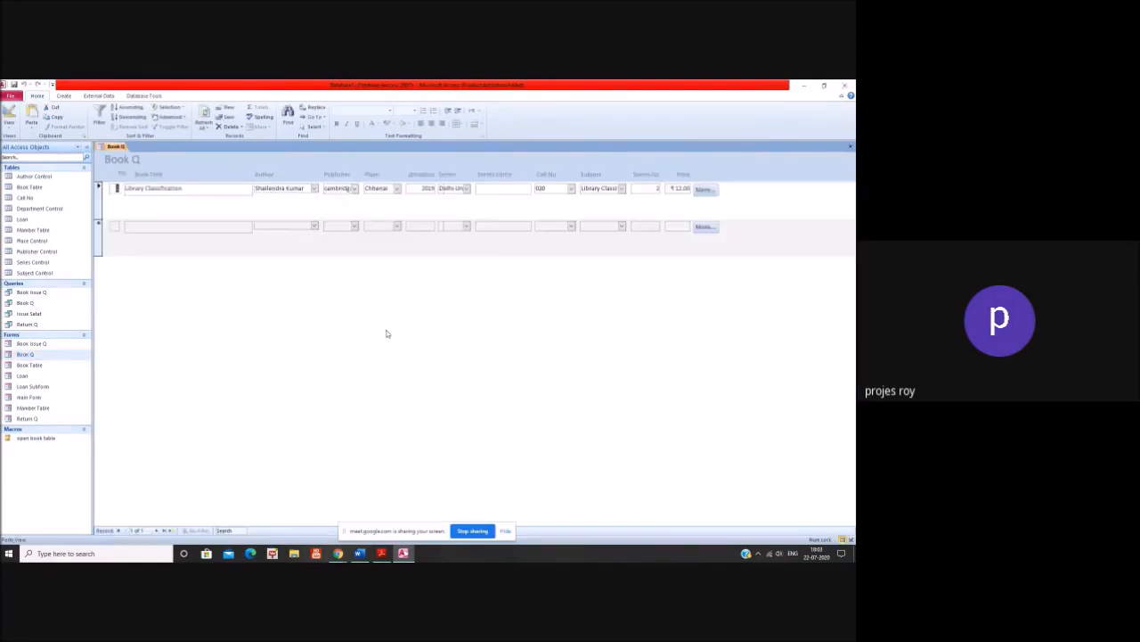
- View the full Book Table record for Library Classification from its Book Q search result and close it
{"action": "left_click", "coordinate": [704, 189]}
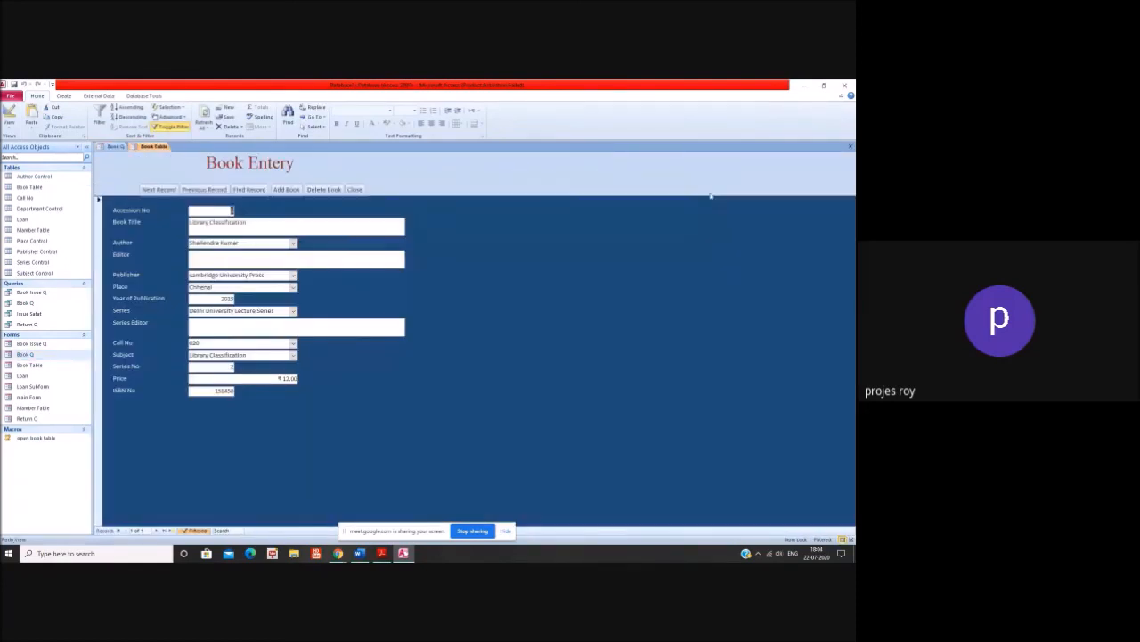
{"action": "left_click", "coordinate": [354, 189]}
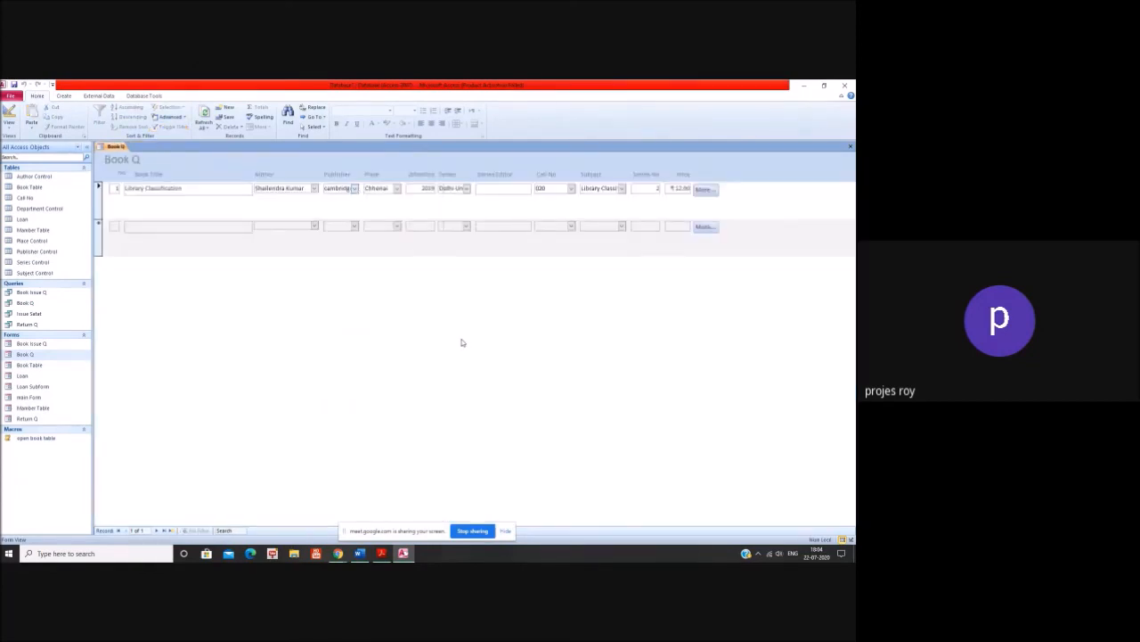
- Quit Access through the main Form's Quit button and reopen the recent Database1 file, dismissing the Office activation wizard
{"action": "double_click", "coordinate": [46, 398]}
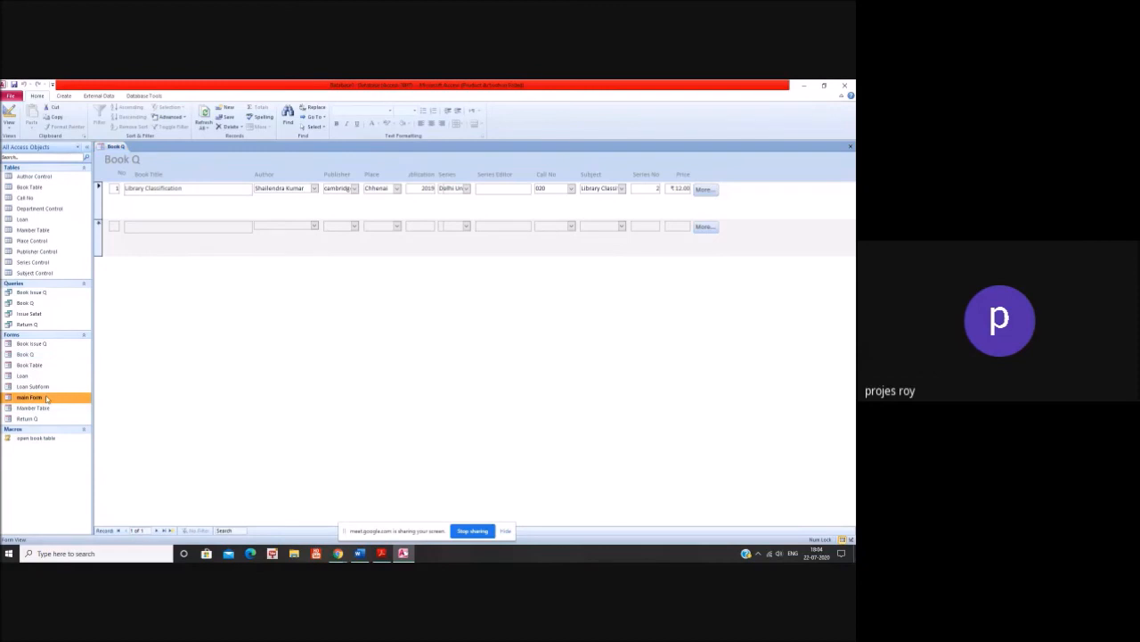
{"action": "left_click", "coordinate": [367, 417]}
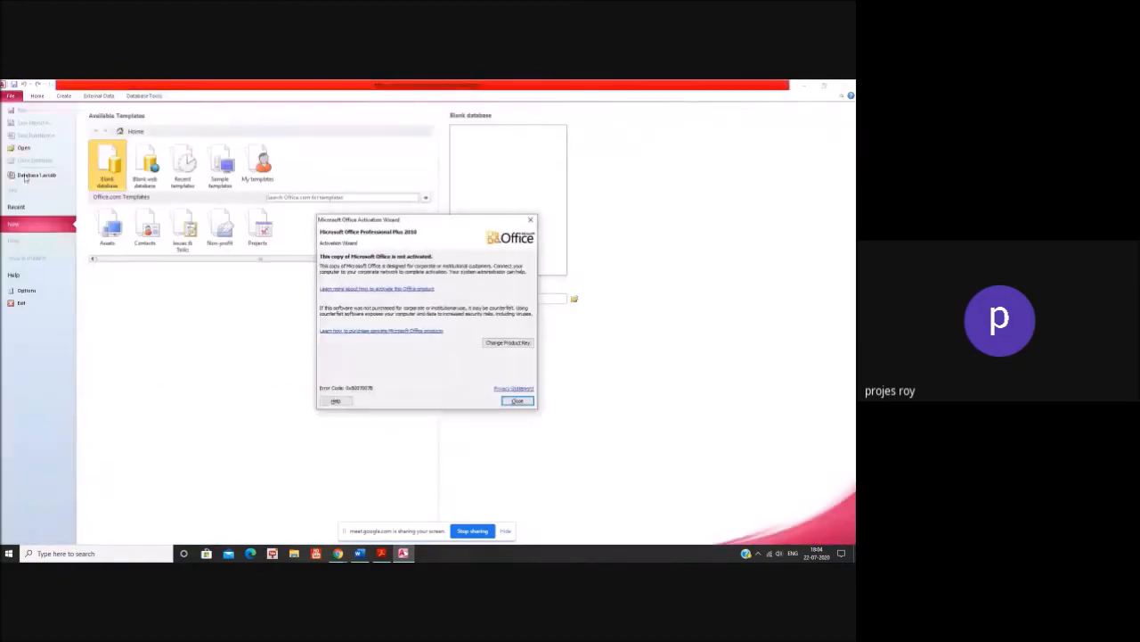
{"action": "left_click", "coordinate": [516, 401]}
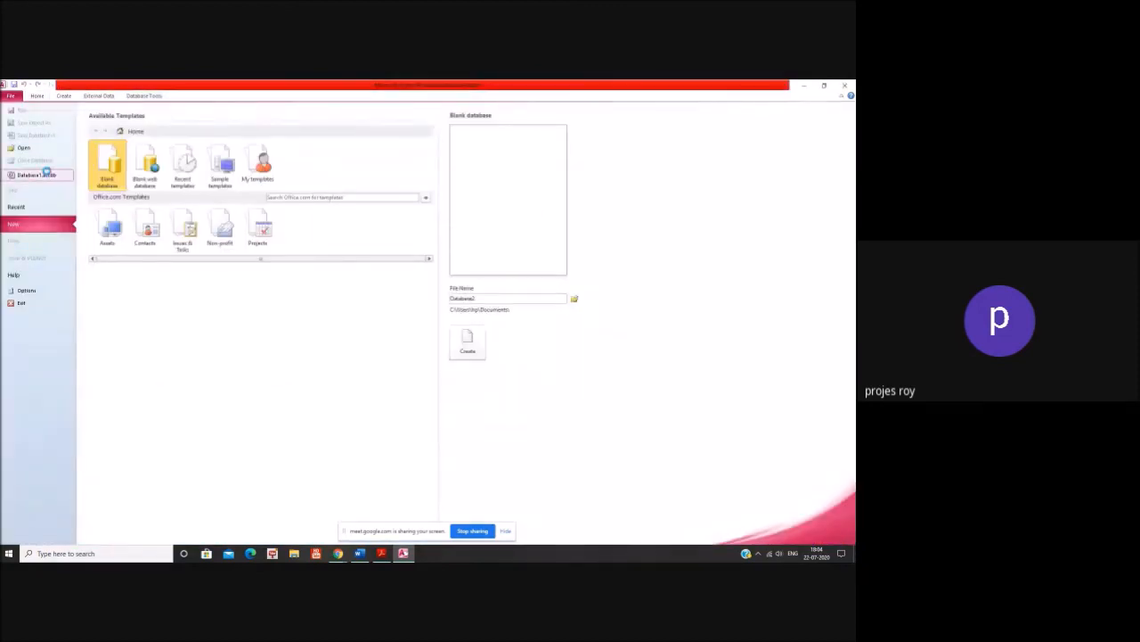
{"action": "left_click", "coordinate": [45, 175]}
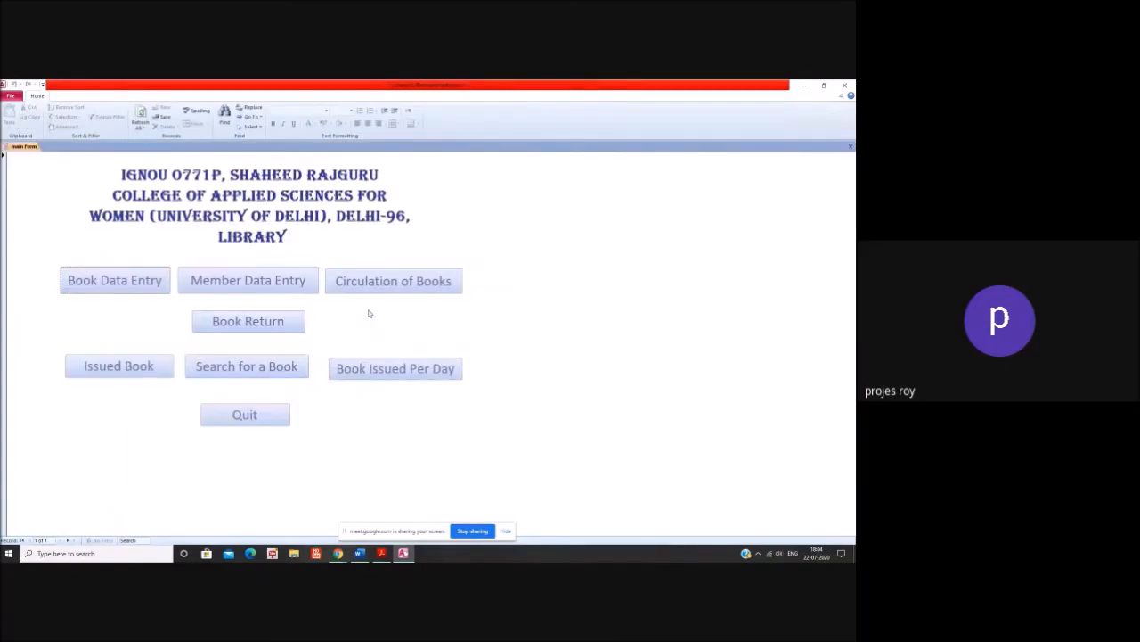